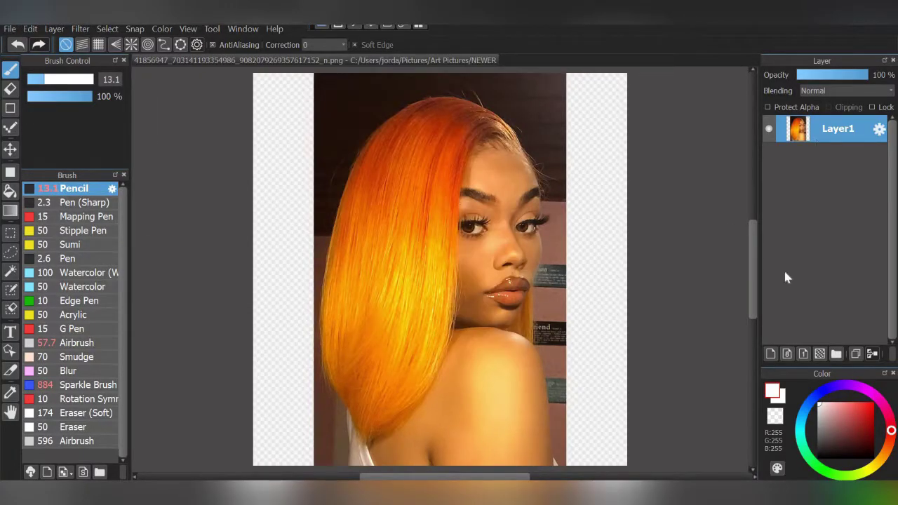
# - Widen the canvas, add Layer2, and dab brown and orange hair swatches sampled from the photo
pyautogui.click(770, 354)
pyautogui.scroll(2, 540, 177)
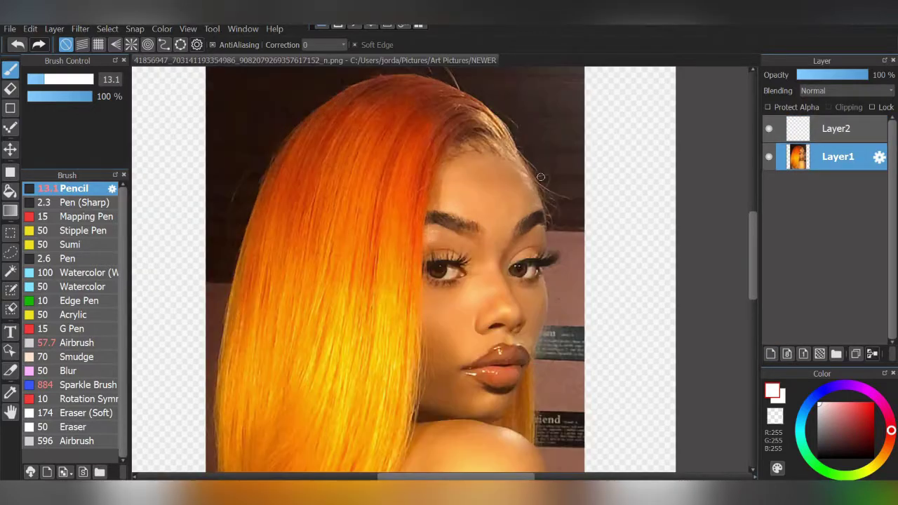
pyautogui.keyDown('alt'); pyautogui.click(435, 94); pyautogui.keyUp('alt')
pyautogui.click(68, 78)
pyautogui.click(835, 129)
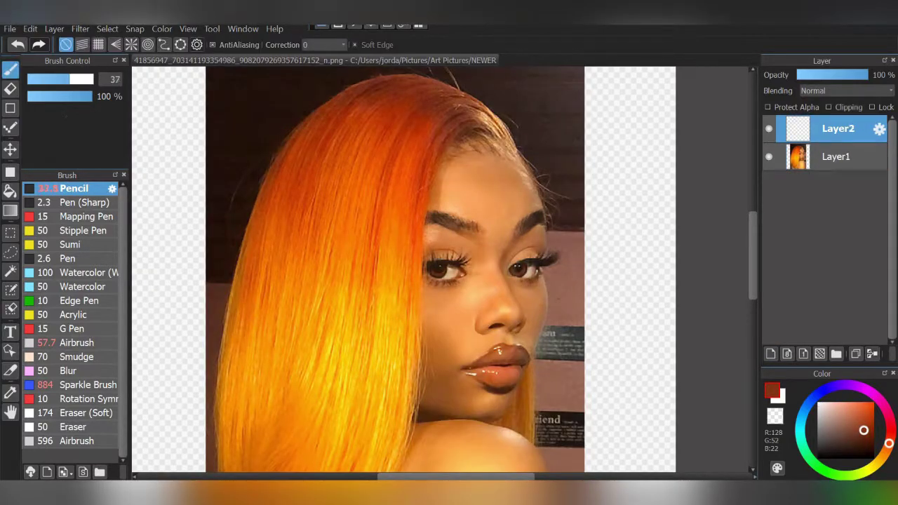
pyautogui.click(835, 156)
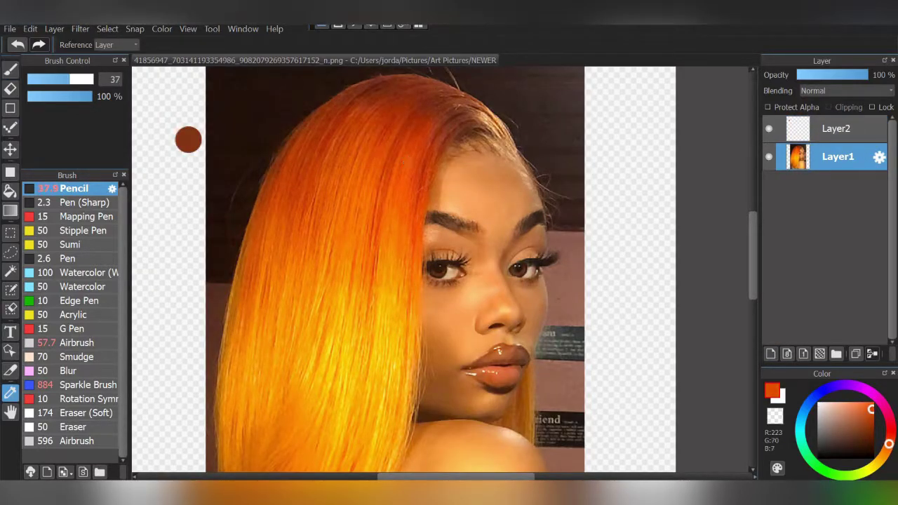
pyautogui.click(835, 129)
pyautogui.click(182, 177)
pyautogui.click(835, 157)
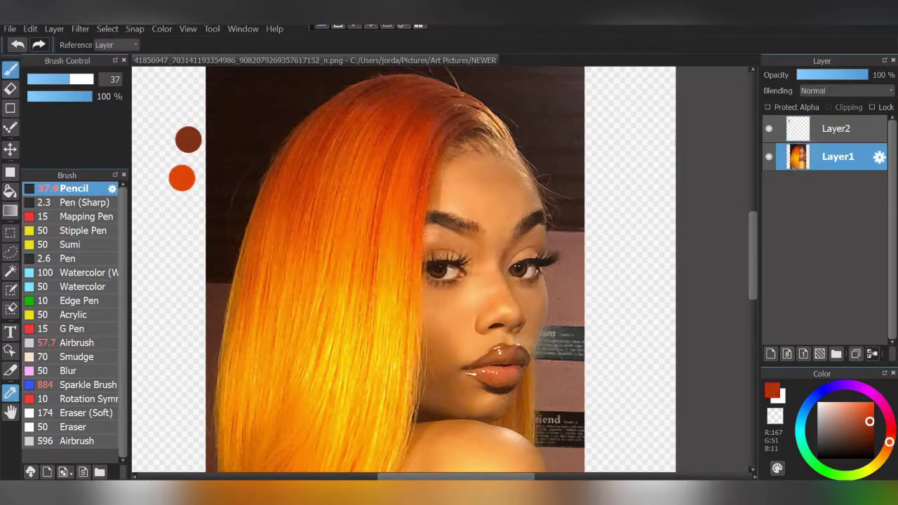
# - Sample and dab dark red, orange and yellow-orange hair swatches on Layer2
pyautogui.click(834, 128)
pyautogui.click(180, 160)
pyautogui.click(835, 157)
pyautogui.keyDown('alt'); pyautogui.click(398, 226); pyautogui.keyUp('alt')
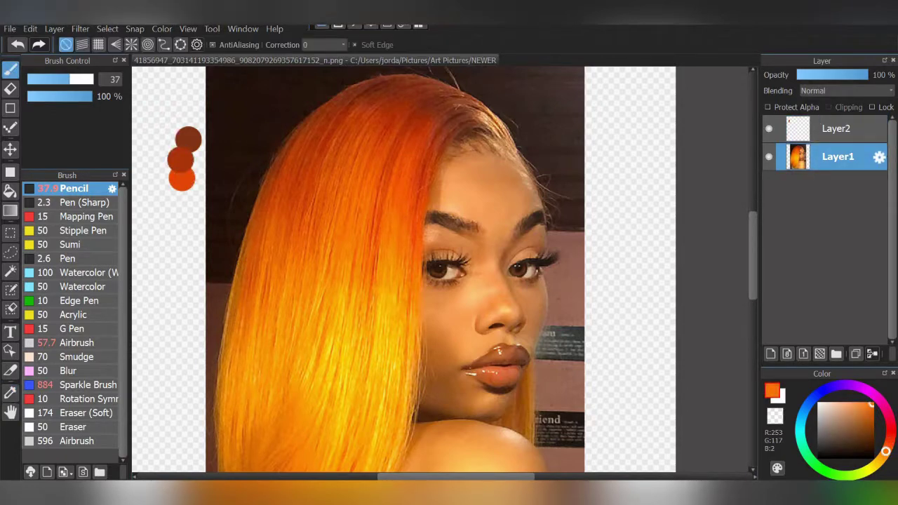
pyautogui.click(835, 128)
pyautogui.click(184, 200)
pyautogui.click(835, 156)
pyautogui.keyDown('alt'); pyautogui.click(388, 272); pyautogui.keyUp('alt')
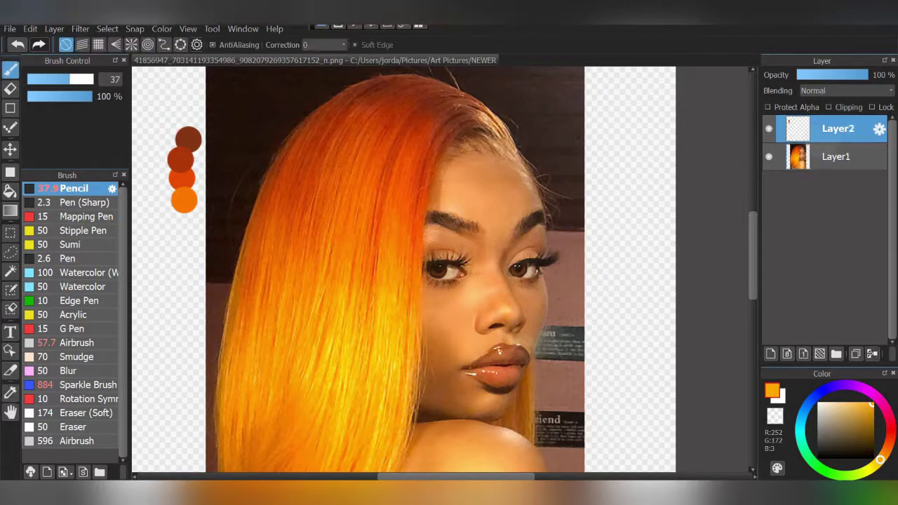
pyautogui.click(835, 128)
pyautogui.click(182, 222)
pyautogui.click(835, 157)
# - Add yellow, orange and dark orange swatches sampled from the hair ends
pyautogui.keyDown('alt'); pyautogui.click(385, 344); pyautogui.keyUp('alt')
pyautogui.click(835, 129)
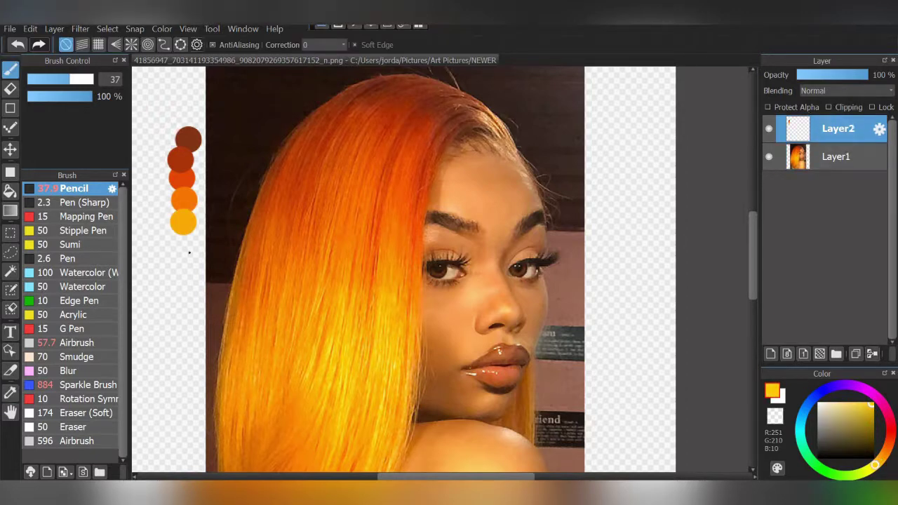
pyautogui.click(178, 250)
pyautogui.click(834, 156)
pyautogui.keyDown('alt'); pyautogui.click(311, 410); pyautogui.keyUp('alt')
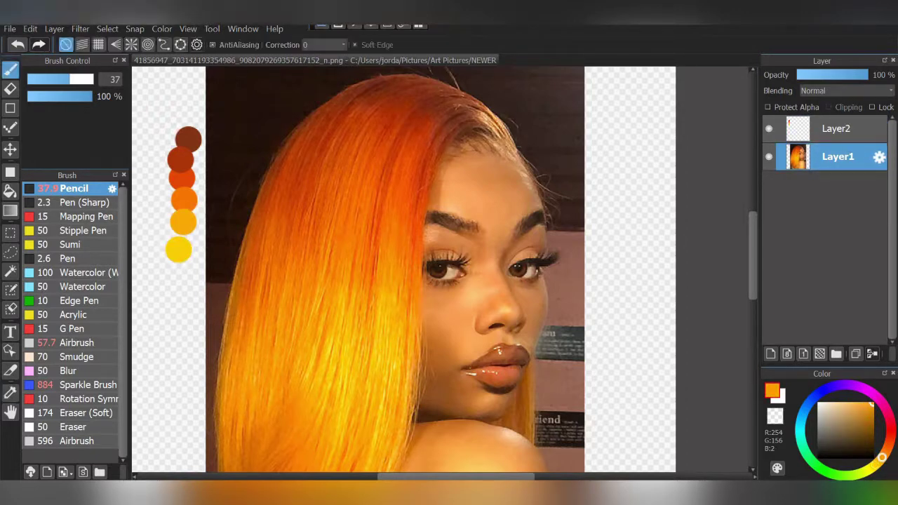
pyautogui.click(835, 129)
pyautogui.click(169, 276)
pyautogui.click(835, 156)
pyautogui.scroll(-2, 273, 414)
pyautogui.keyDown('alt'); pyautogui.click(273, 414); pyautogui.keyUp('alt')
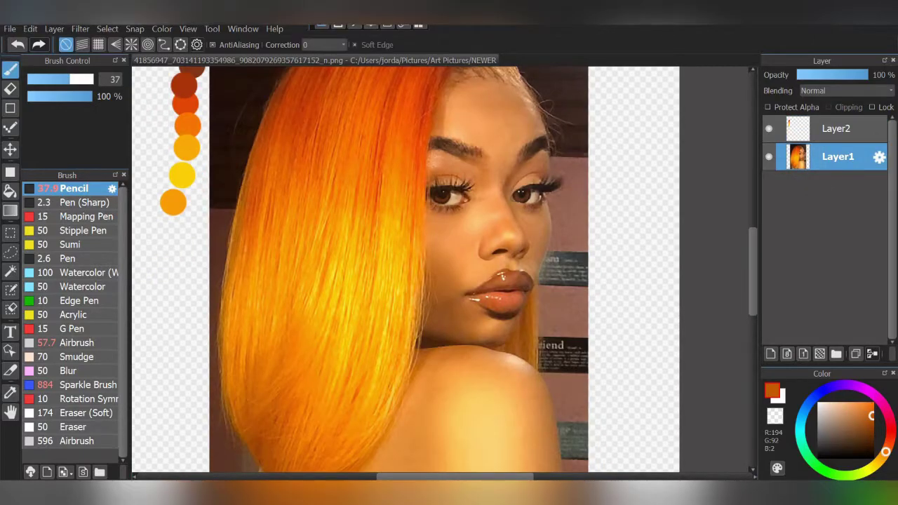
pyautogui.click(835, 128)
pyautogui.click(166, 223)
# - Lower the Layer1 photo opacity to 53%
pyautogui.scroll(-2, 578, 337)
pyautogui.click(835, 157)
pyautogui.moveTo(870, 74); pyautogui.dragTo(836, 74)
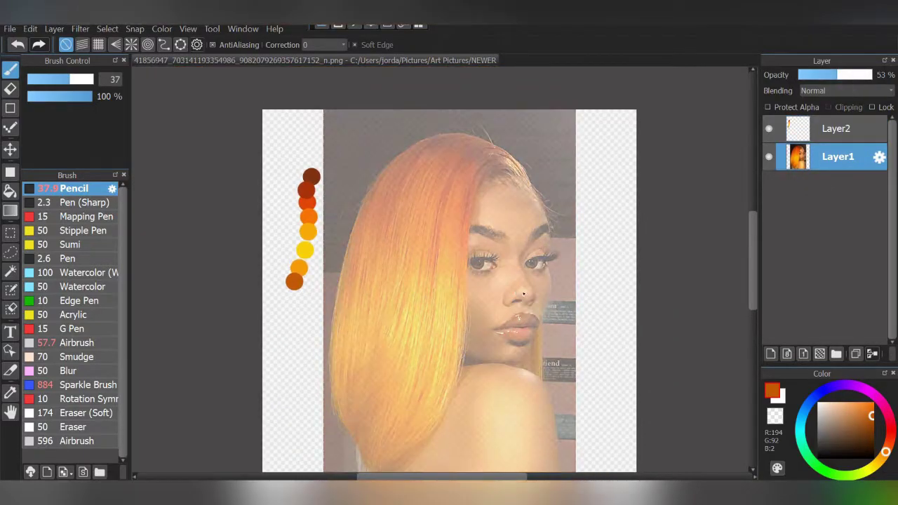
# - Pick the dark brown swatch and paint curved Pen (Sharp) strands along the hairline
pyautogui.scroll(3, 600, 262)
pyautogui.scroll(-1, 600, 262)
pyautogui.click(835, 128)
pyautogui.keyDown('alt'); pyautogui.click(247, 174); pyautogui.keyUp('alt')
pyautogui.click(87, 202)
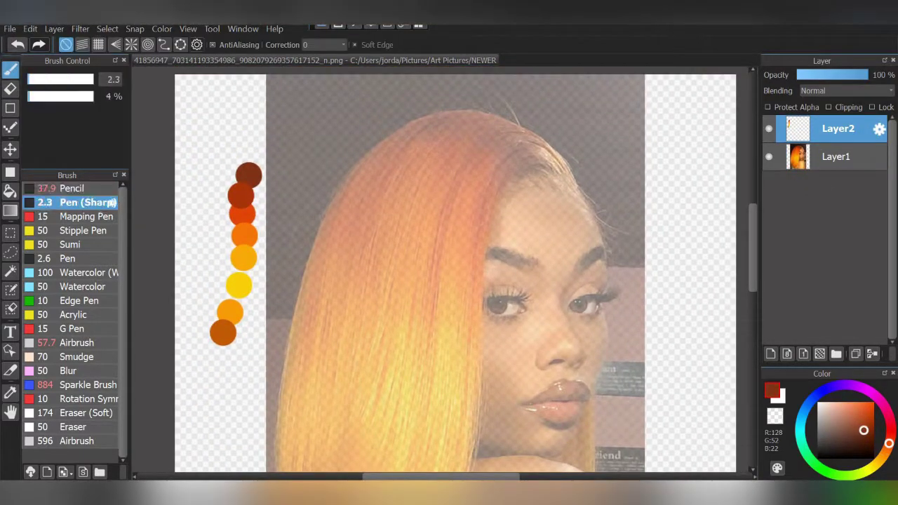
pyautogui.moveTo(407, 253); pyautogui.dragTo(481, 170)
pyautogui.hotkey('ctrl', 'z')
pyautogui.scroll(3, 483, 170)
pyautogui.moveTo(419, 351); pyautogui.dragTo(529, 259)
pyautogui.moveTo(395, 323); pyautogui.dragTo(484, 238)
pyautogui.moveTo(363, 287); pyautogui.dragTo(444, 223)
pyautogui.hotkey('ctrl', 'z')
# - Build the hairline strands into a dense dark-brown mass
pyautogui.moveTo(364, 288); pyautogui.dragTo(440, 210)
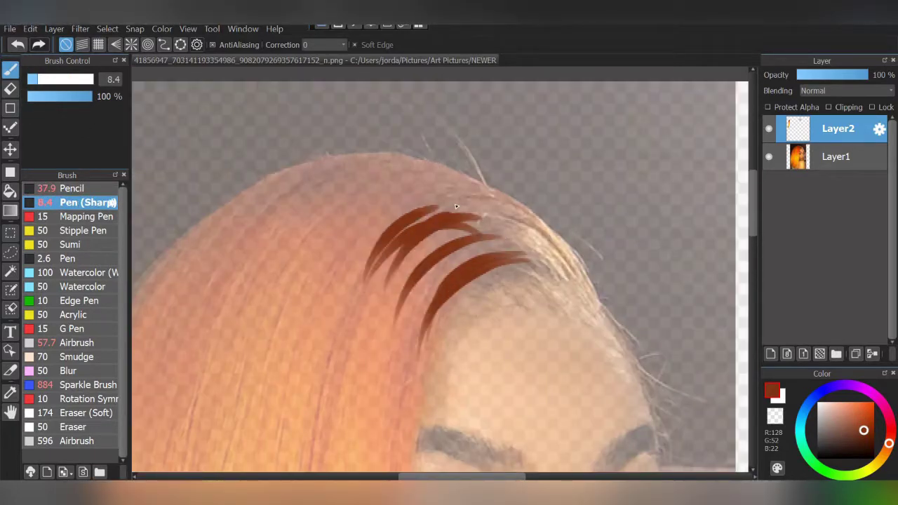
pyautogui.moveTo(330, 260); pyautogui.dragTo(456, 205)
pyautogui.moveTo(308, 239); pyautogui.dragTo(431, 190)
pyautogui.moveTo(274, 211); pyautogui.dragTo(421, 174)
pyautogui.moveTo(224, 197); pyautogui.dragTo(407, 155)
pyautogui.moveTo(245, 210); pyautogui.dragTo(414, 160)
pyautogui.moveTo(316, 207); pyautogui.dragTo(446, 174)
pyautogui.moveTo(327, 226); pyautogui.dragTo(444, 180)
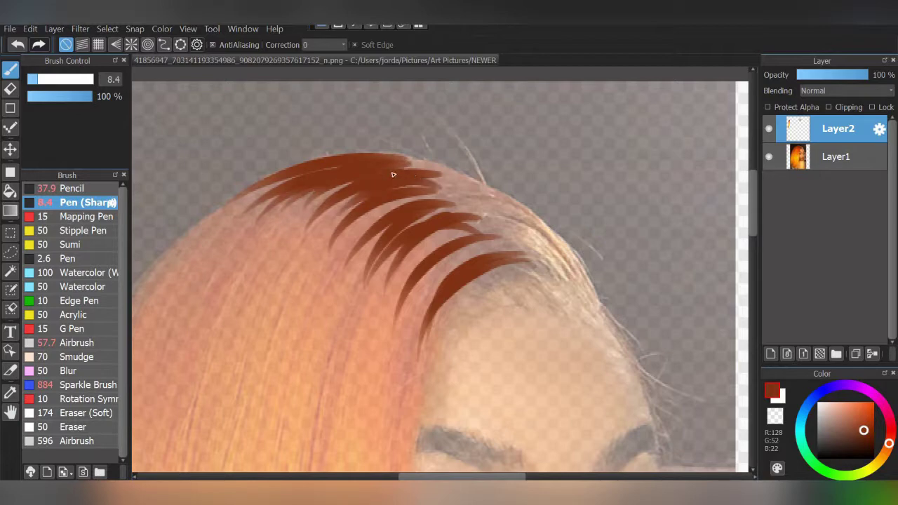
pyautogui.moveTo(338, 252); pyautogui.dragTo(449, 197)
pyautogui.moveTo(379, 272); pyautogui.dragTo(455, 219)
pyautogui.moveTo(420, 302); pyautogui.dragTo(518, 257)
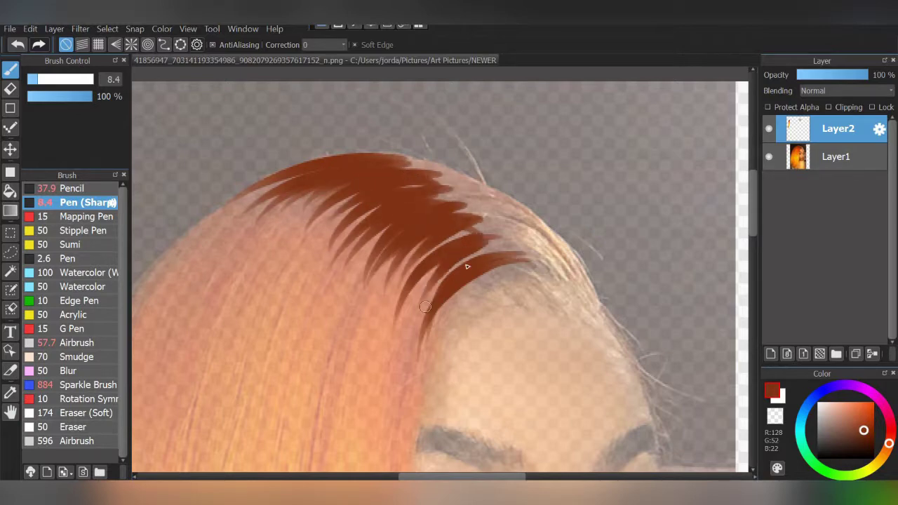
pyautogui.scroll(3, 497, 242)
# - Thicken the top hair band, smooth the upper-left edge, and fill light notches
pyautogui.moveTo(590, 113)
pyautogui.mouseDown()
pyautogui.moveTo(338, 243)
pyautogui.moveTo(400, 203)
pyautogui.mouseUp()
pyautogui.moveTo(547, 135); pyautogui.dragTo(456, 246)
pyautogui.moveTo(572, 127); pyautogui.dragTo(425, 208)
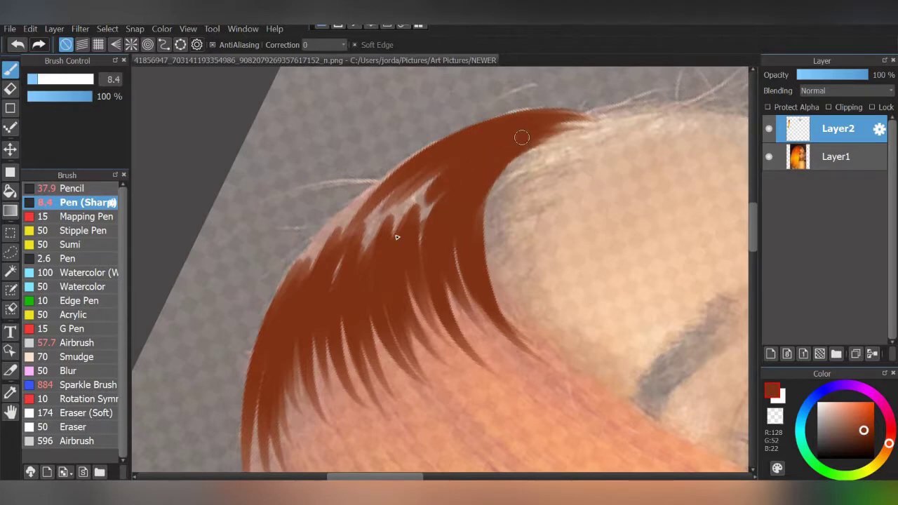
pyautogui.moveTo(520, 126); pyautogui.dragTo(345, 218)
pyautogui.moveTo(393, 175); pyautogui.dragTo(267, 337)
pyautogui.moveTo(505, 115); pyautogui.dragTo(316, 253)
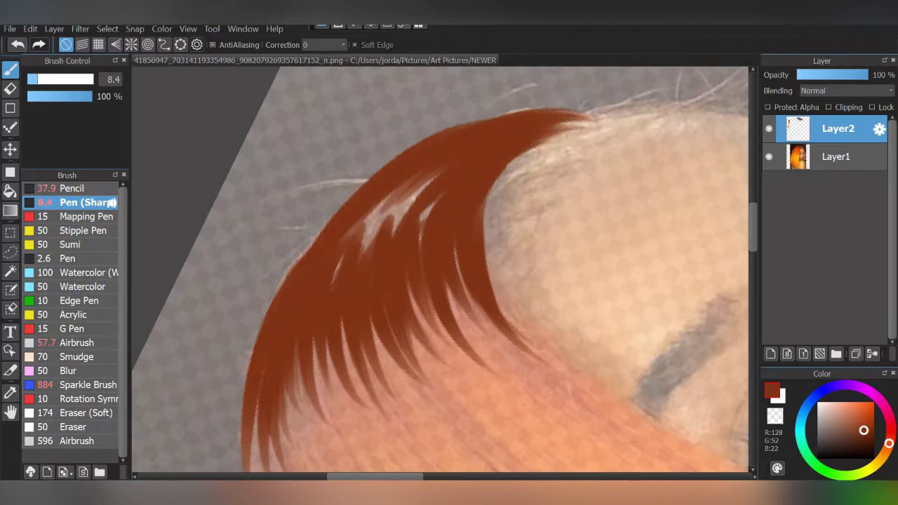
pyautogui.moveTo(424, 172); pyautogui.dragTo(314, 298)
pyautogui.click(70, 188)
pyautogui.moveTo(428, 179)
pyautogui.mouseDown()
pyautogui.moveTo(321, 286)
pyautogui.moveTo(452, 180)
pyautogui.mouseUp()
pyautogui.click(77, 202)
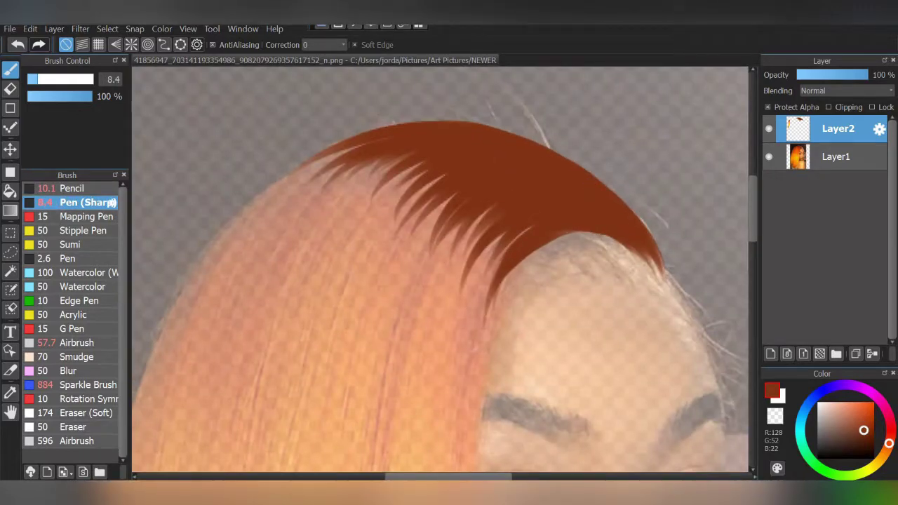
# - Choose a darker brown in Select Color and stroke it along the hair top
pyautogui.click(777, 467)
pyautogui.click(531, 210)
pyautogui.click(555, 357)
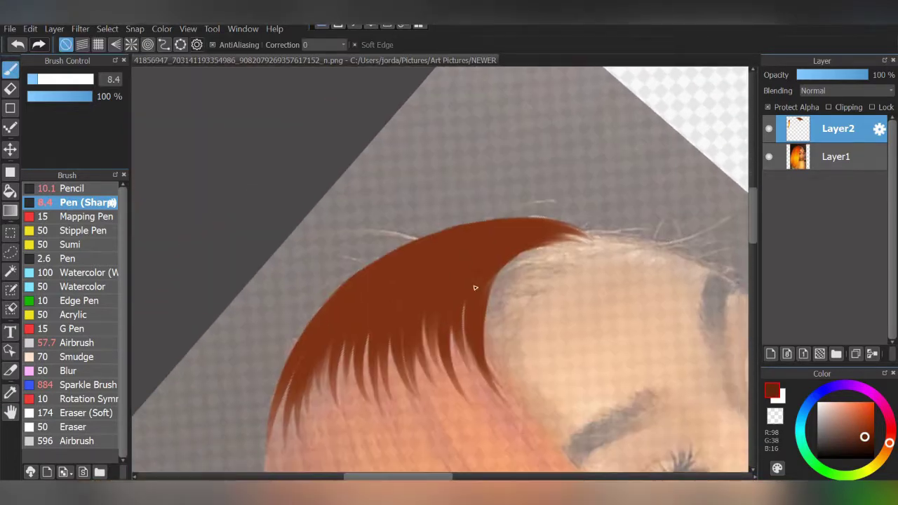
pyautogui.moveTo(474, 286)
pyautogui.mouseDown()
pyautogui.moveTo(574, 223)
pyautogui.moveTo(493, 233)
pyautogui.mouseUp()
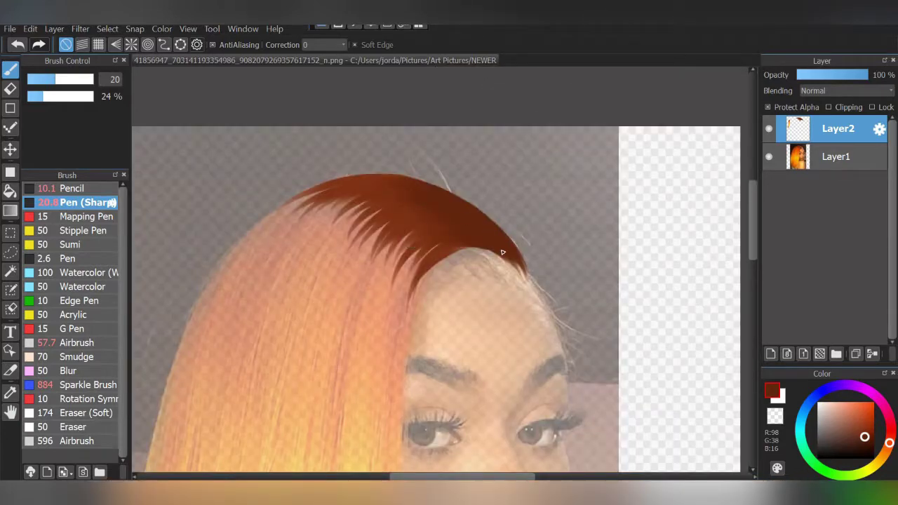
pyautogui.keyDown('alt'); pyautogui.click(405, 230); pyautogui.keyUp('alt')
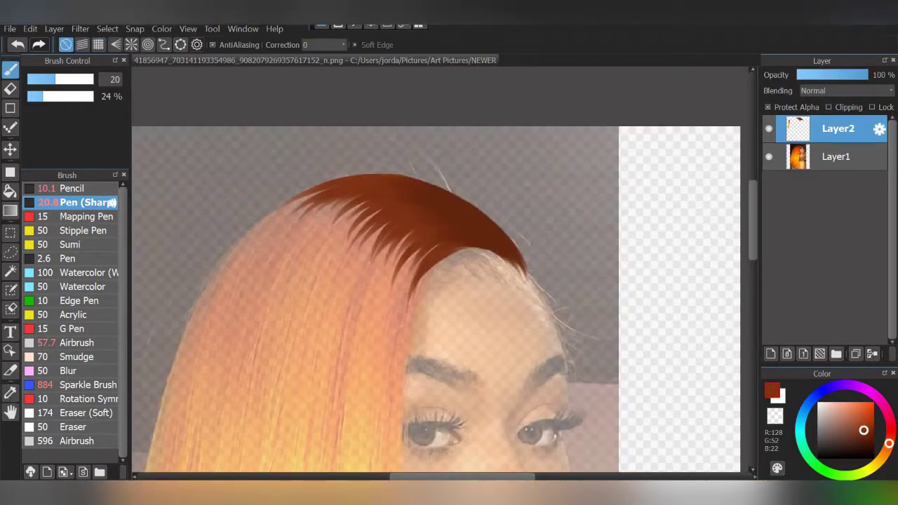
# - Eyedrop the brown and fill the gaps between hair spikes on Layer2
pyautogui.click(835, 157)
pyautogui.scroll(5, 606, 391)
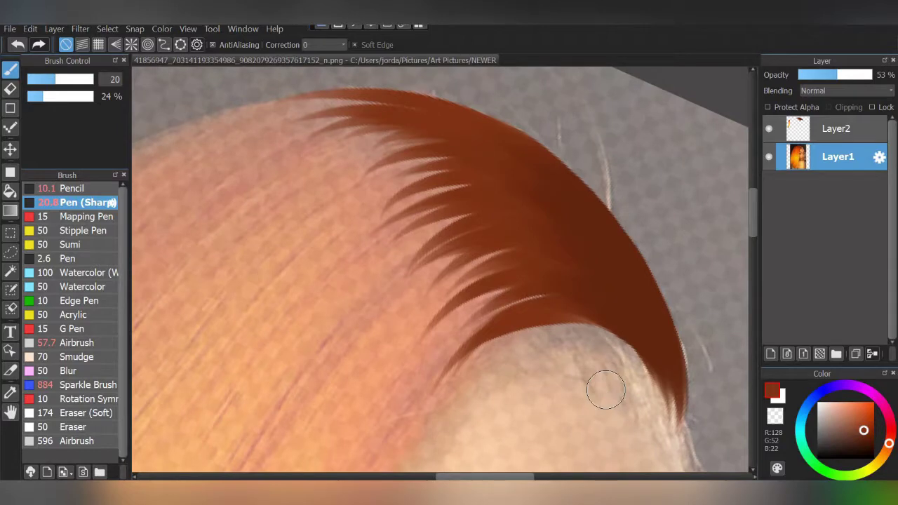
pyautogui.keyDown('ctrl'); pyautogui.click(518, 300); pyautogui.keyUp('ctrl')
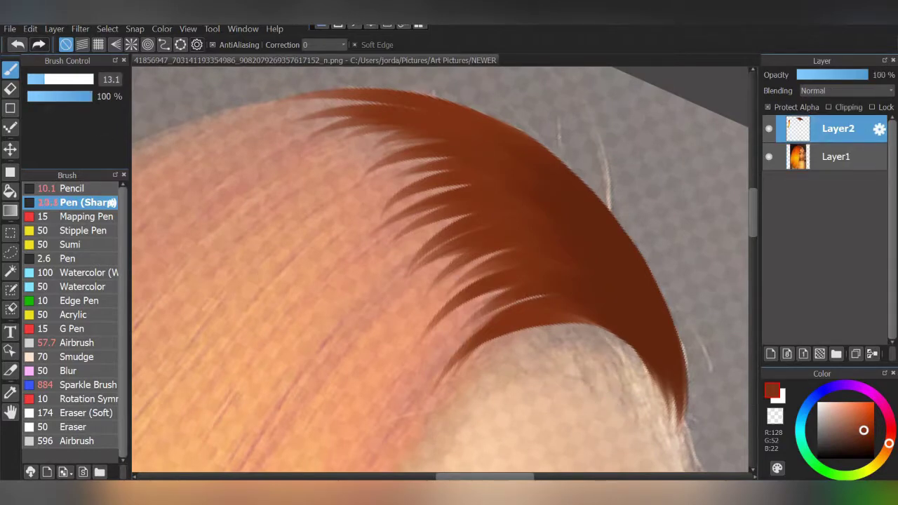
pyautogui.press('alt')
pyautogui.moveTo(491, 316)
pyautogui.mouseDown()
pyautogui.moveTo(337, 188)
pyautogui.moveTo(291, 132)
pyautogui.mouseUp()
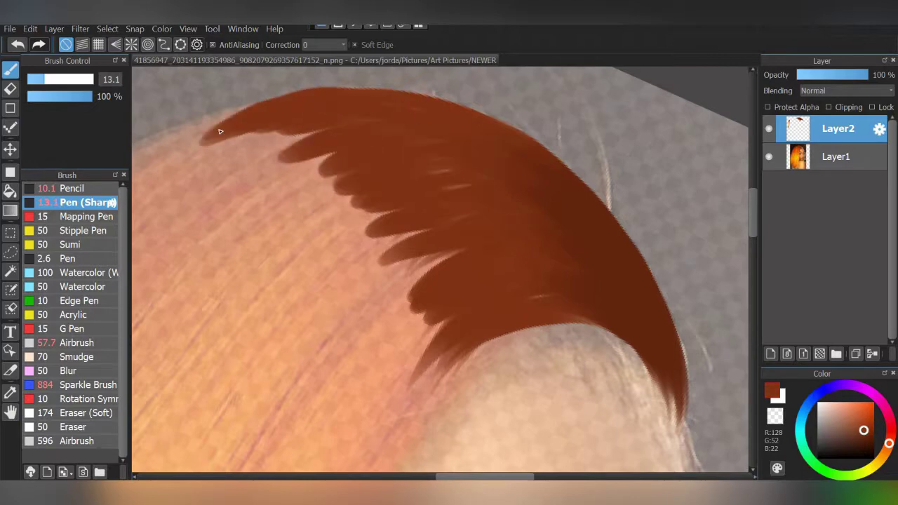
# - Add Layer3, then Pencil-fill the remaining spike gaps and scalloped lower hair edge
pyautogui.hotkey('ctrl', 'shift', 'n')
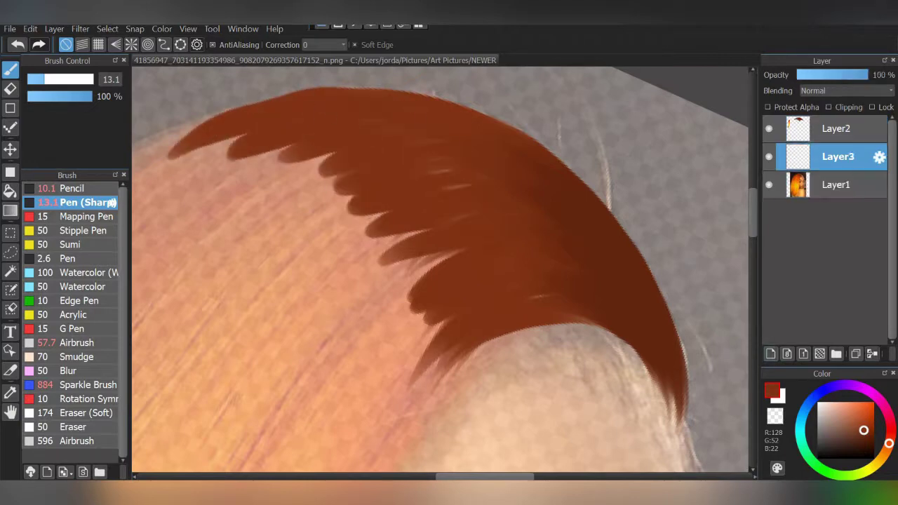
pyautogui.press('p')
pyautogui.click(835, 133)
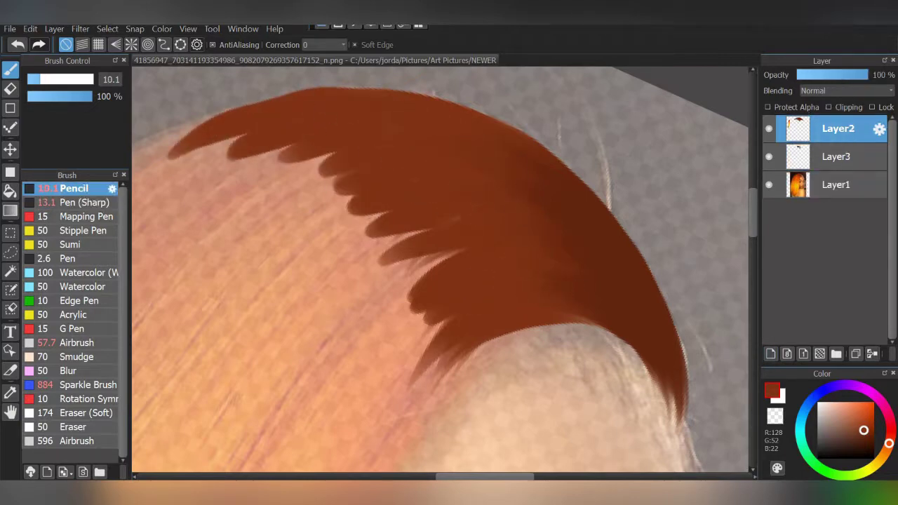
pyautogui.moveTo(433, 224); pyautogui.dragTo(431, 374)
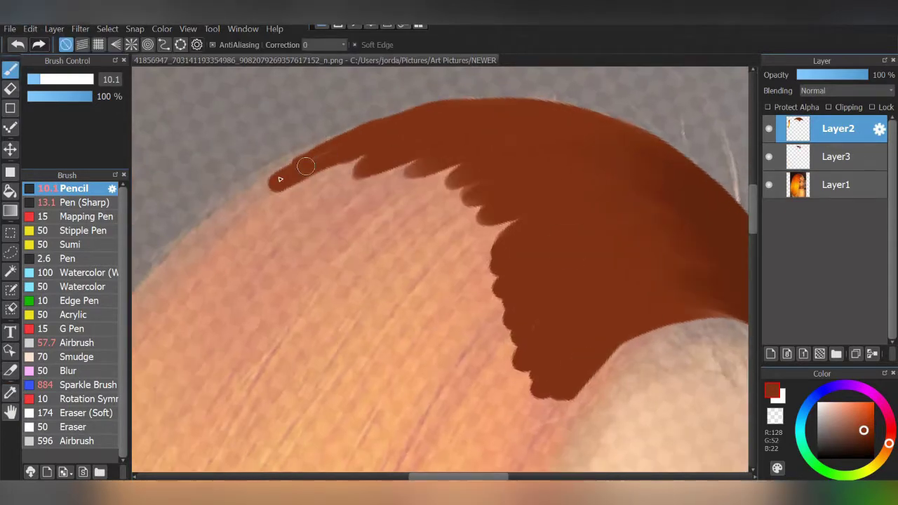
pyautogui.moveTo(279, 179)
pyautogui.mouseDown()
pyautogui.moveTo(381, 155)
pyautogui.moveTo(466, 194)
pyautogui.moveTo(531, 342)
pyautogui.mouseUp()
# - Add Layer4 on top and eyedrop a red-orange from the hair
pyautogui.click(835, 156)
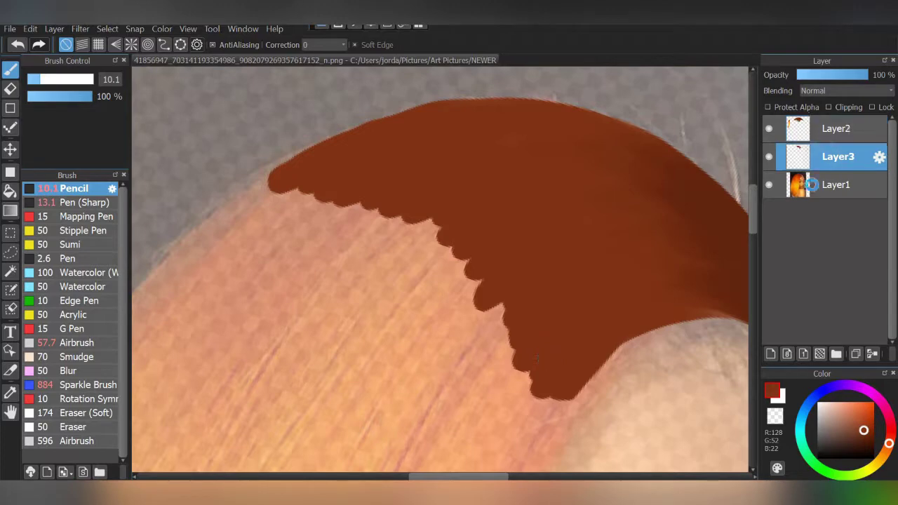
pyautogui.click(835, 185)
pyautogui.click(10, 392)
pyautogui.click(834, 156)
pyautogui.click(770, 353)
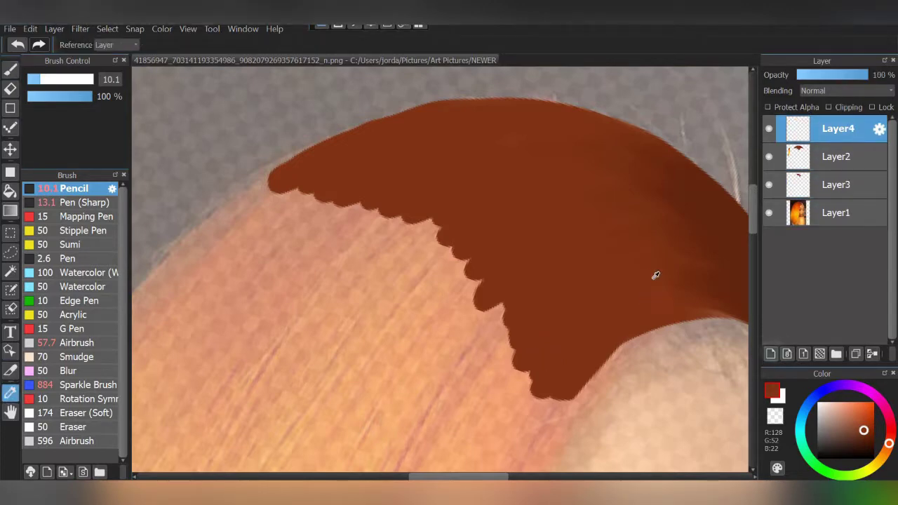
pyautogui.click(835, 156)
pyautogui.click(309, 234)
pyautogui.click(834, 129)
pyautogui.click(84, 202)
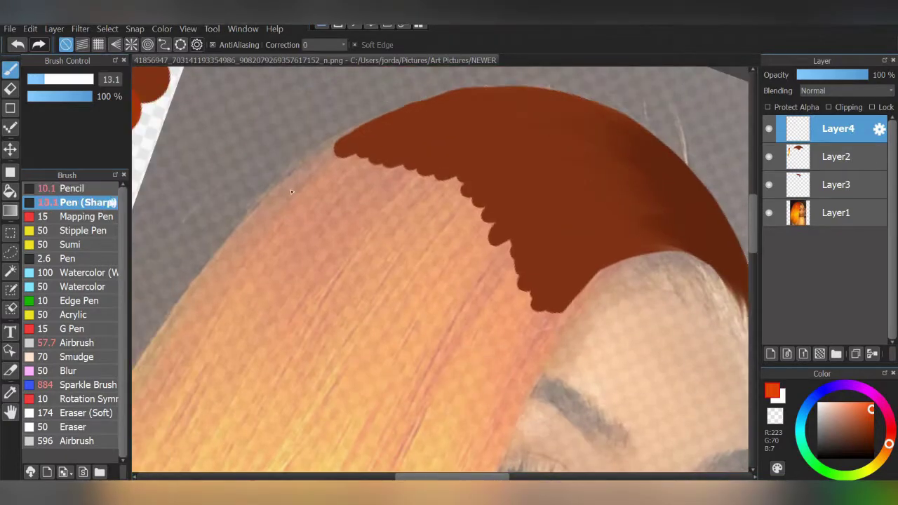
# - Paint red-orange strands along the upper-left edge and comb them down on the right
pyautogui.moveTo(267, 209); pyautogui.dragTo(414, 113)
pyautogui.moveTo(309, 200)
pyautogui.mouseDown()
pyautogui.moveTo(395, 151)
pyautogui.moveTo(379, 203)
pyautogui.mouseUp()
pyautogui.moveTo(484, 197); pyautogui.dragTo(434, 267)
pyautogui.moveTo(533, 245); pyautogui.dragTo(491, 322)
pyautogui.moveTo(589, 274); pyautogui.dragTo(535, 320)
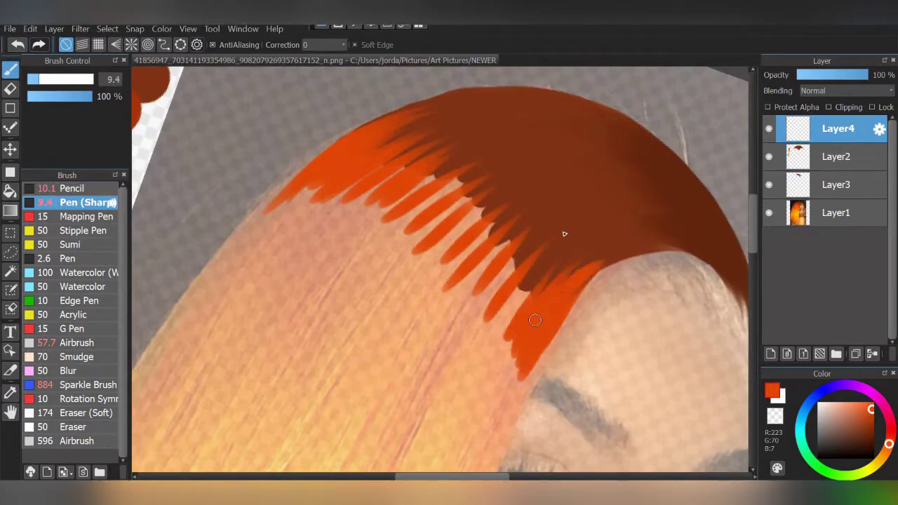
# - Darken the strands toward the crown and fill gaps between lower-right strands
pyautogui.moveTo(554, 256); pyautogui.dragTo(491, 312)
pyautogui.moveTo(520, 203); pyautogui.dragTo(438, 256)
pyautogui.moveTo(467, 161); pyautogui.dragTo(393, 210)
pyautogui.moveTo(435, 136); pyautogui.dragTo(329, 197)
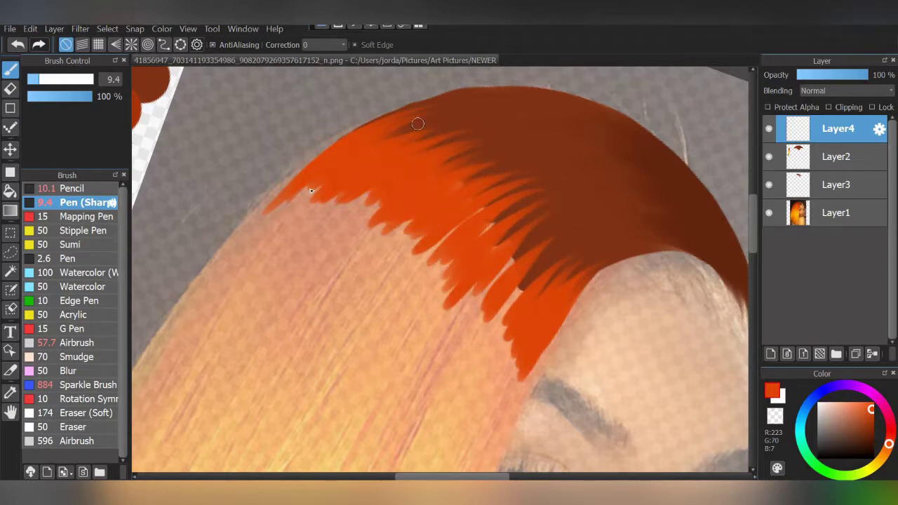
pyautogui.moveTo(530, 246); pyautogui.dragTo(480, 308)
pyautogui.moveTo(555, 263); pyautogui.dragTo(495, 325)
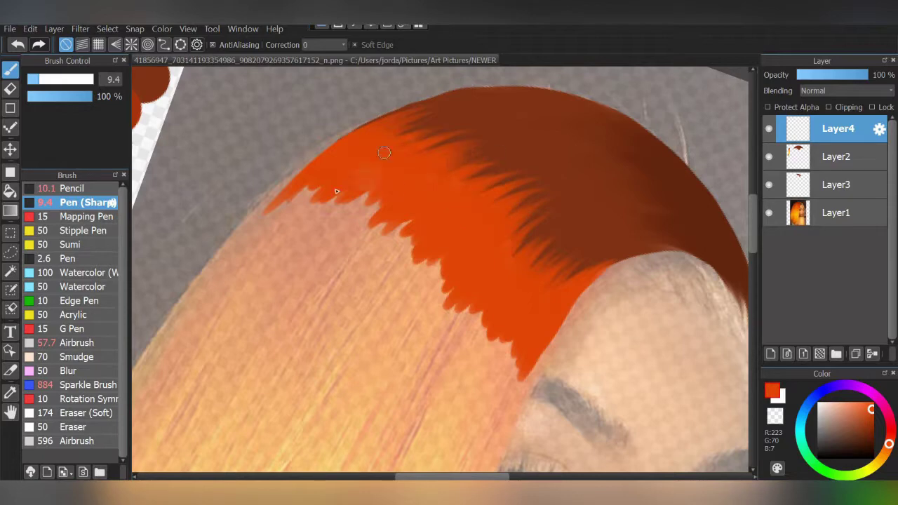
# - Extend the left hair edge and paint long orange strands down toward the eyebrow
pyautogui.moveTo(321, 160); pyautogui.dragTo(273, 207)
pyautogui.moveTo(329, 175); pyautogui.dragTo(252, 259)
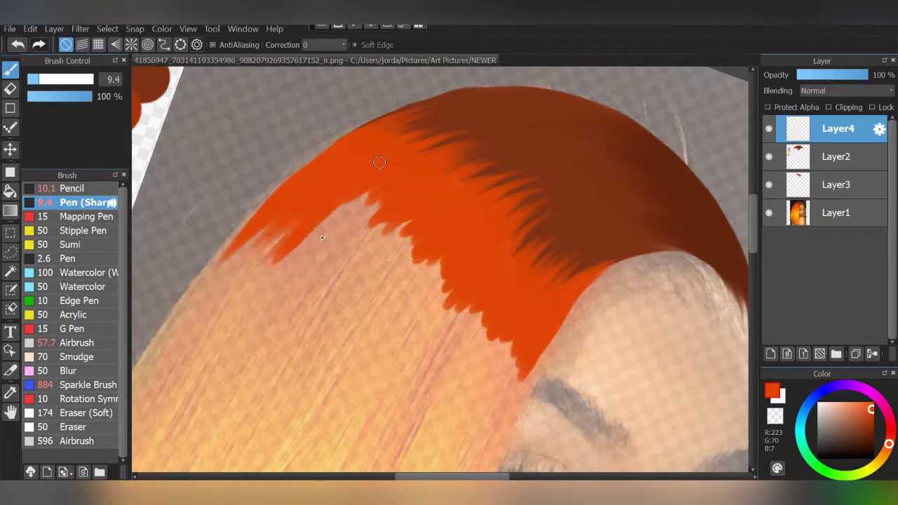
pyautogui.moveTo(365, 197); pyautogui.dragTo(302, 309)
pyautogui.moveTo(414, 232); pyautogui.dragTo(379, 350)
pyautogui.moveTo(477, 294); pyautogui.dragTo(421, 421)
pyautogui.moveTo(511, 298); pyautogui.dragTo(491, 365)
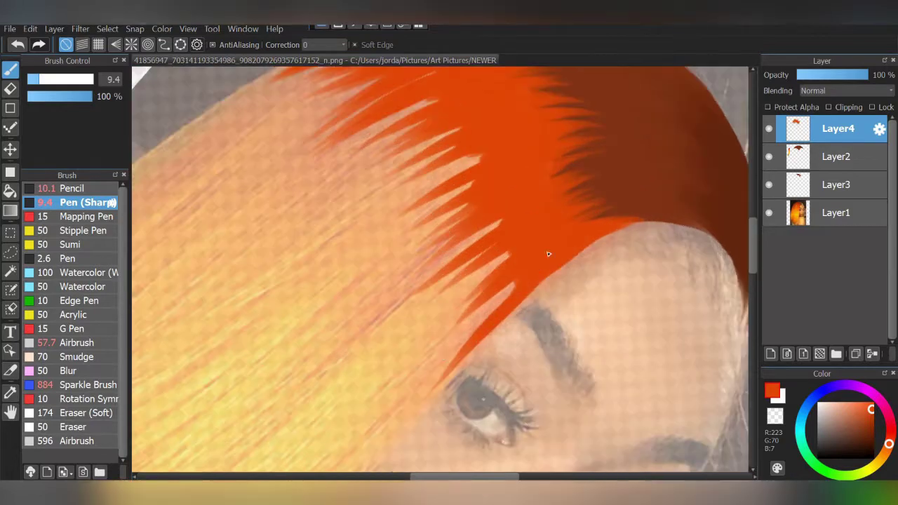
# - Add orange strands along the hair edge and fill the upper-left edge
pyautogui.moveTo(519, 260); pyautogui.dragTo(456, 347)
pyautogui.moveTo(502, 219); pyautogui.dragTo(445, 288)
pyautogui.moveTo(483, 158); pyautogui.dragTo(414, 218)
pyautogui.moveTo(440, 102); pyautogui.dragTo(323, 160)
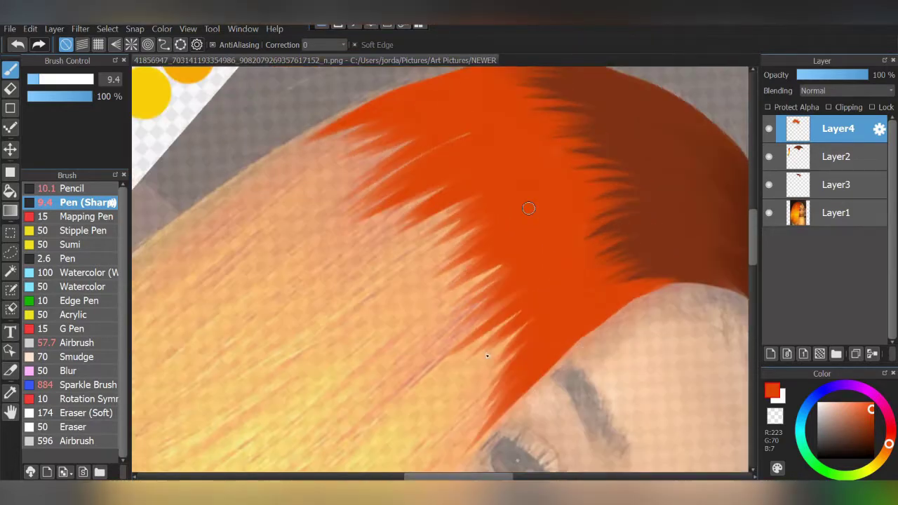
pyautogui.moveTo(449, 143); pyautogui.dragTo(358, 196)
pyautogui.moveTo(417, 112)
pyautogui.mouseDown()
pyautogui.moveTo(281, 168)
pyautogui.moveTo(288, 175)
pyautogui.mouseUp()
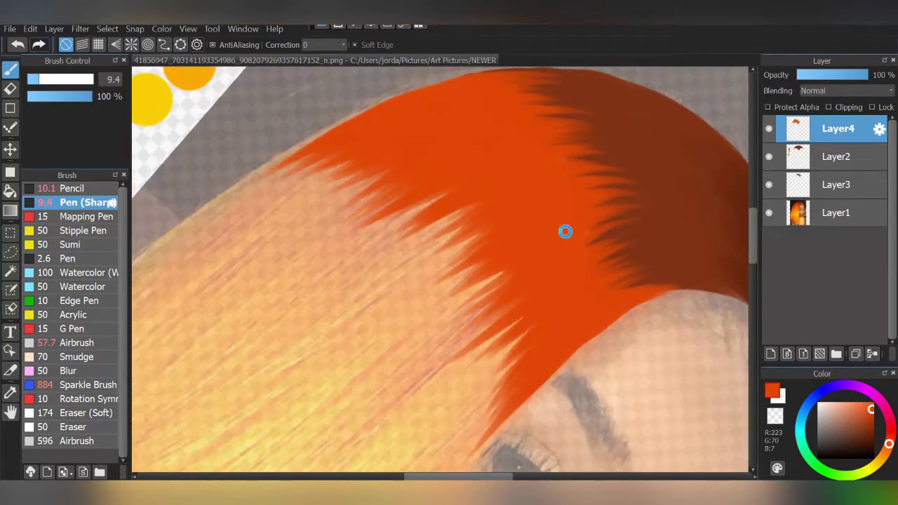
pyautogui.scroll(-3, 369, 142)
pyautogui.scroll(3, 435, 280)
# - Soften the dark hair top with orange and eyedrop two browns from the hair
pyautogui.moveTo(375, 287); pyautogui.dragTo(456, 260)
pyautogui.moveTo(439, 302); pyautogui.dragTo(491, 263)
pyautogui.moveTo(604, 330); pyautogui.dragTo(526, 407)
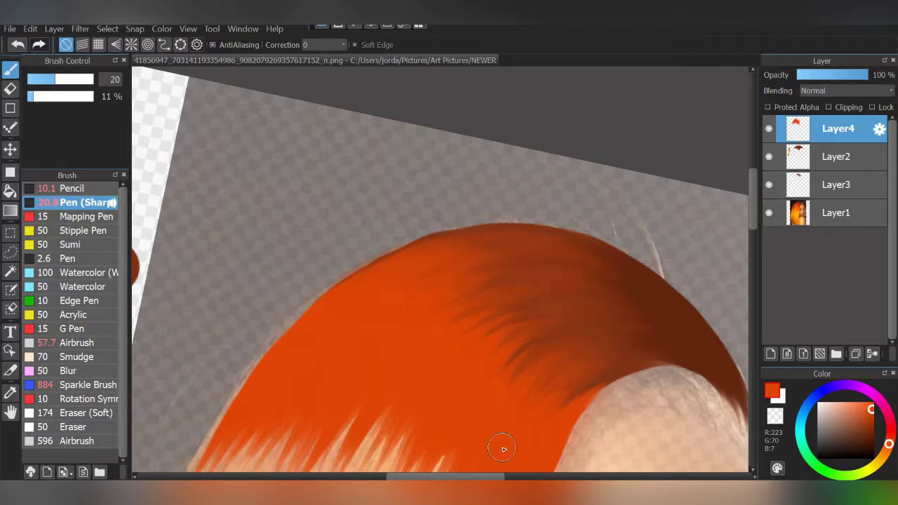
pyautogui.keyDown('alt'); pyautogui.click(594, 365); pyautogui.keyUp('alt')
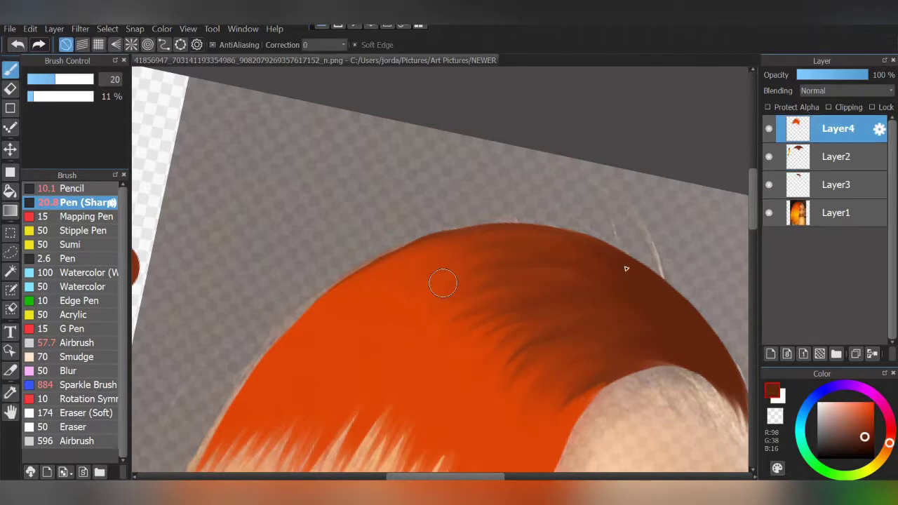
pyautogui.scroll(-5, 631, 238)
pyautogui.scroll(5, 636, 238)
pyautogui.keyDown('alt'); pyautogui.click(565, 260); pyautogui.keyUp('alt')
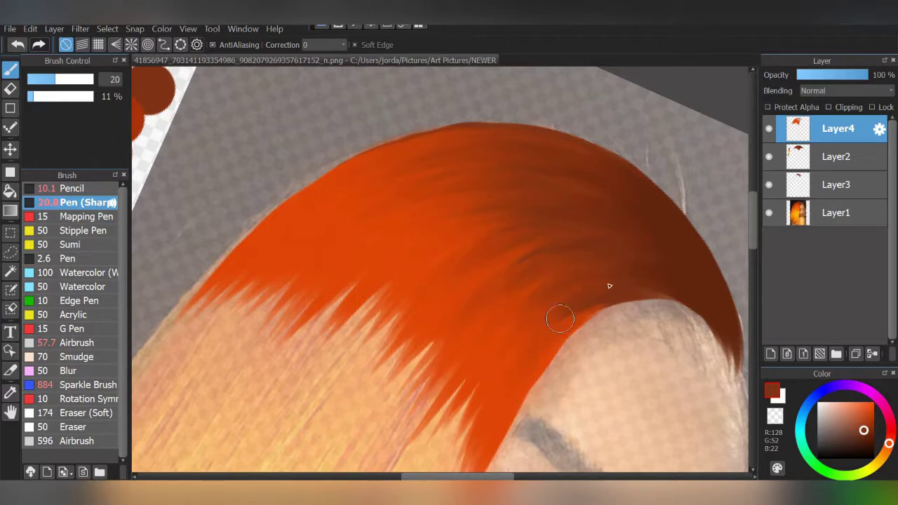
# - Eyedrop the orange from the colour swatches and return to the brush
pyautogui.press('i')
pyautogui.hotkey('ctrl', 'Down')
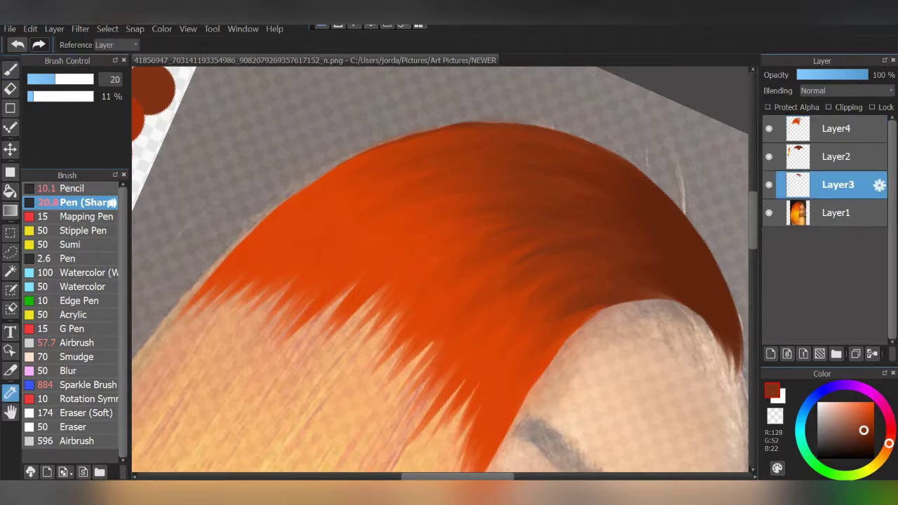
pyautogui.scroll(-3, 534, 357)
pyautogui.scroll(-1, 547, 231)
pyautogui.hotkey('ctrl', 'Up')
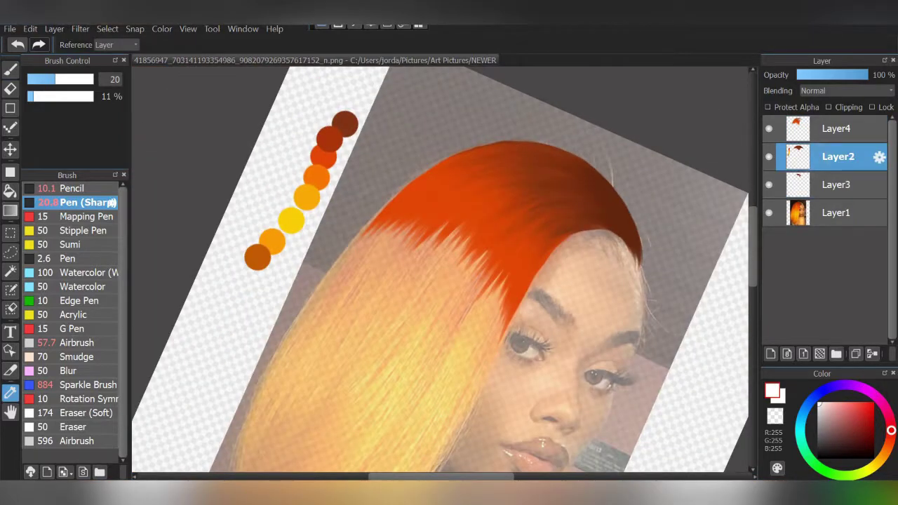
pyautogui.click(320, 173)
pyautogui.press('b')
pyautogui.hotkey('ctrl', 'Up')
pyautogui.hotkey('ctrl', 'Down')
pyautogui.scroll(2, 442, 266)
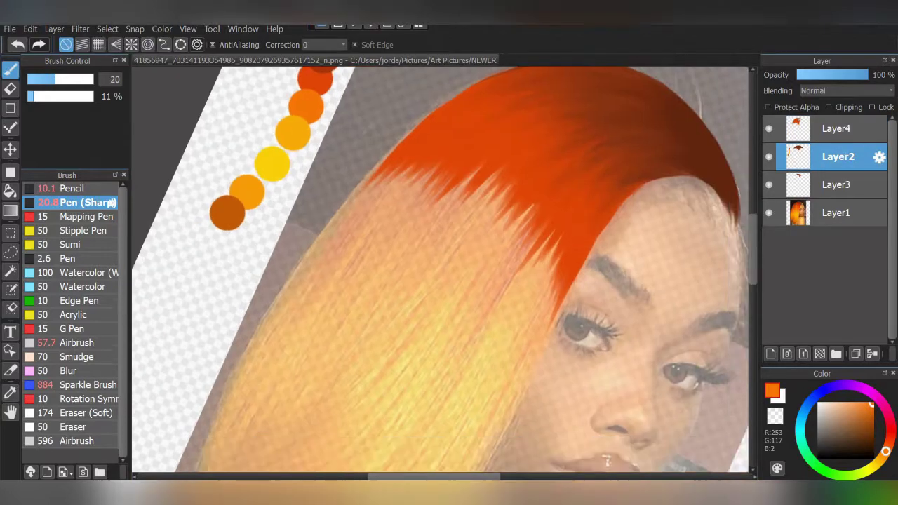
# - On new Layer5, cover the blond fringe down toward the chin with flat orange using the size-42 Pencil
pyautogui.hotkey('ctrl', 'shift', 'n')
pyautogui.click(70, 188)
pyautogui.moveTo(491, 197)
pyautogui.mouseDown()
pyautogui.moveTo(393, 232)
pyautogui.moveTo(344, 225)
pyautogui.mouseUp()
pyautogui.moveTo(469, 213); pyautogui.dragTo(526, 330)
pyautogui.scroll(-3, 526, 280)
pyautogui.scroll(3, 560, 229)
pyautogui.moveTo(516, 168); pyautogui.dragTo(298, 239)
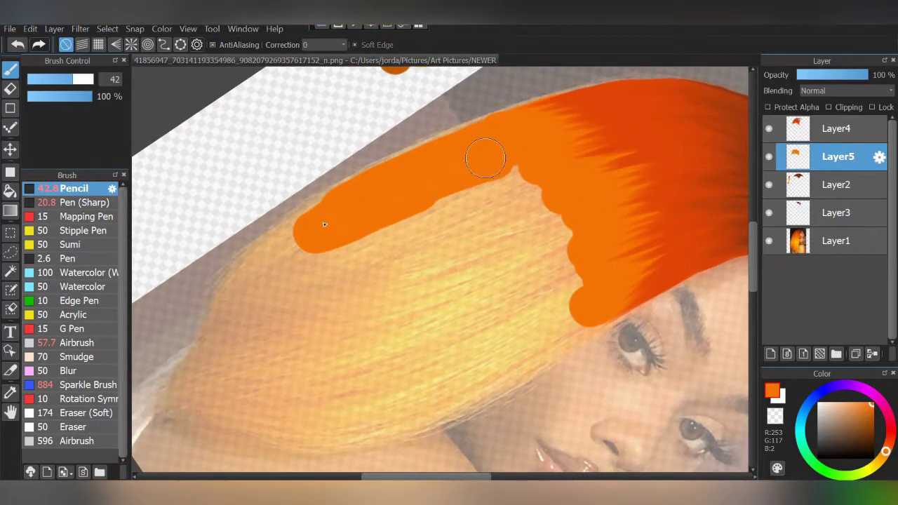
pyautogui.moveTo(381, 204)
pyautogui.mouseDown()
pyautogui.moveTo(557, 230)
pyautogui.moveTo(587, 245)
pyautogui.moveTo(583, 298)
pyautogui.moveTo(384, 404)
pyautogui.moveTo(492, 365)
pyautogui.moveTo(461, 351)
pyautogui.moveTo(365, 344)
pyautogui.mouseUp()
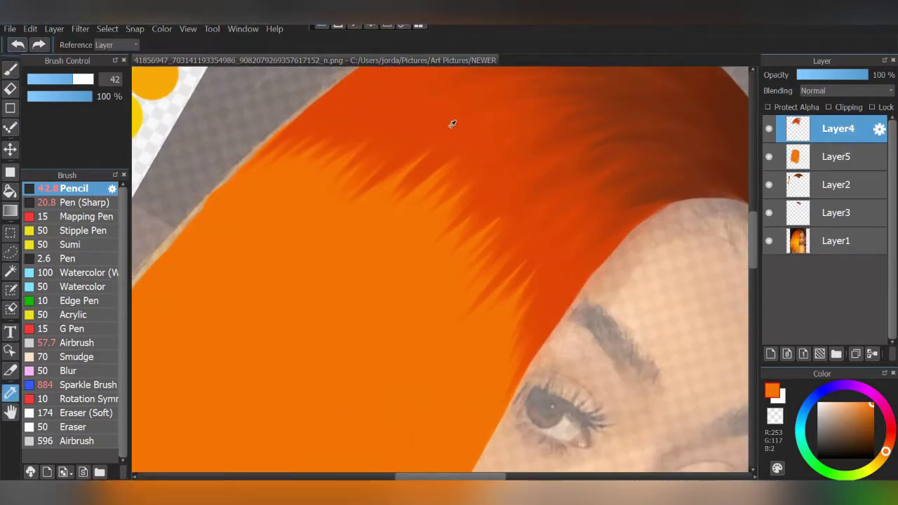
pyautogui.keyDown('alt'); pyautogui.click(451, 125); pyautogui.keyUp('alt')
pyautogui.scroll(-3, 594, 411)
pyautogui.scroll(3, 560, 239)
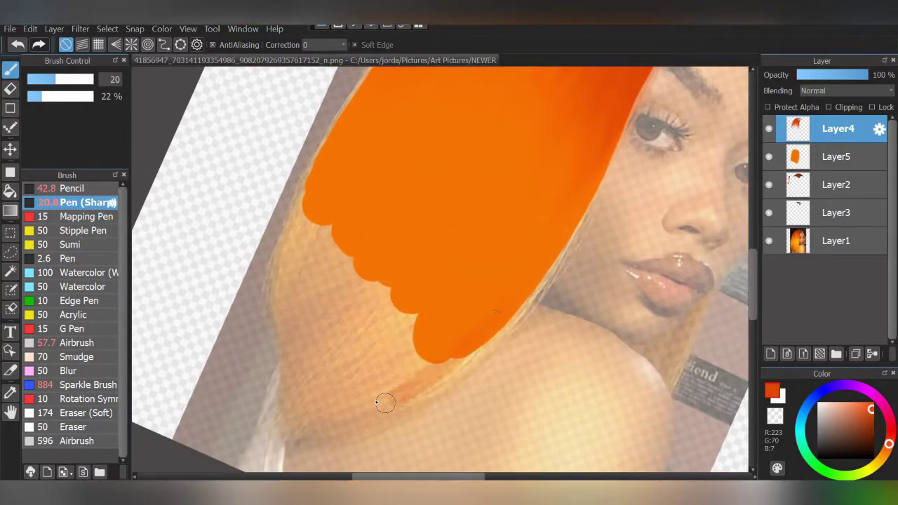
# - Add translucent orange streaks below the block and fill its lower-left edge in solid orange
pyautogui.moveTo(385, 402)
pyautogui.mouseDown()
pyautogui.moveTo(421, 337)
pyautogui.moveTo(351, 374)
pyautogui.mouseUp()
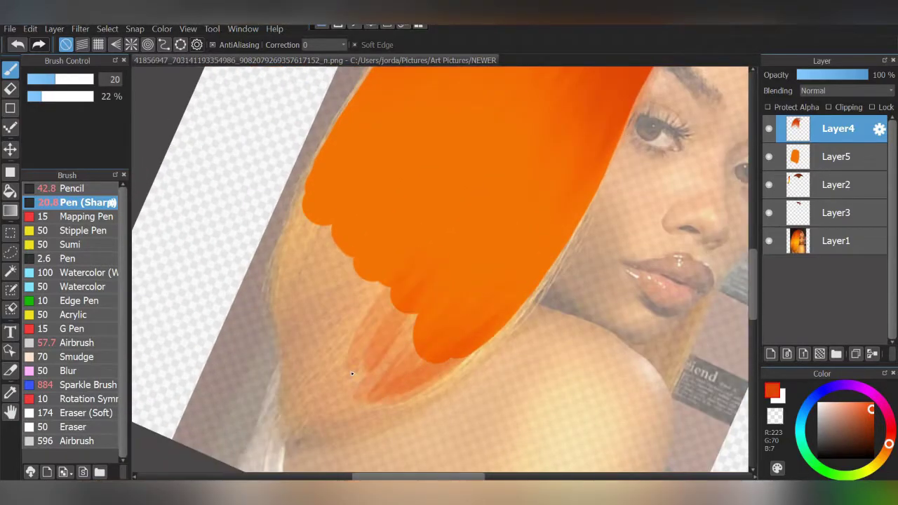
pyautogui.click(834, 157)
pyautogui.click(74, 188)
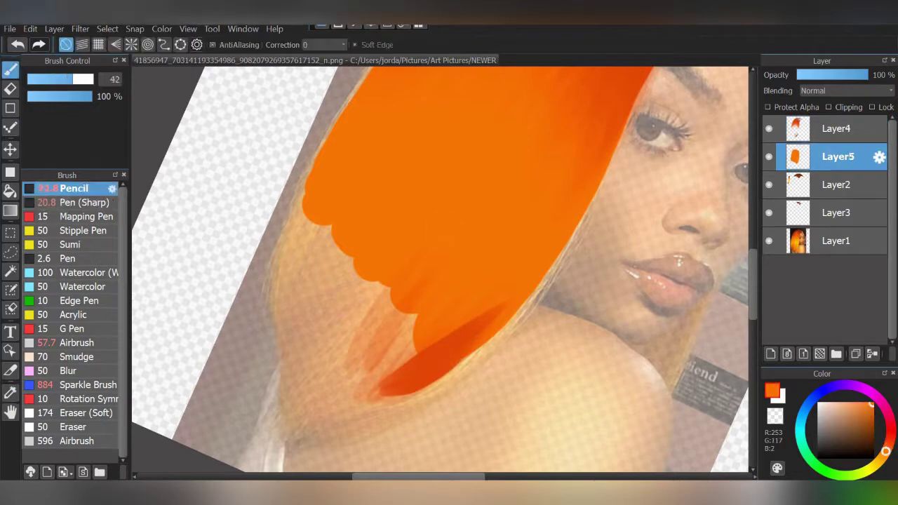
pyautogui.moveTo(56, 78); pyautogui.dragTo(88, 78)
pyautogui.moveTo(337, 350)
pyautogui.mouseDown()
pyautogui.moveTo(352, 199)
pyautogui.moveTo(302, 294)
pyautogui.moveTo(431, 281)
pyautogui.moveTo(491, 337)
pyautogui.moveTo(365, 400)
pyautogui.mouseUp()
# - On Layer4, paint dark orange strands along the bob's left and lower edges with Pen (Sharp)
pyautogui.keyDown('alt'); pyautogui.click(452, 350); pyautogui.keyUp('alt')
pyautogui.click(84, 202)
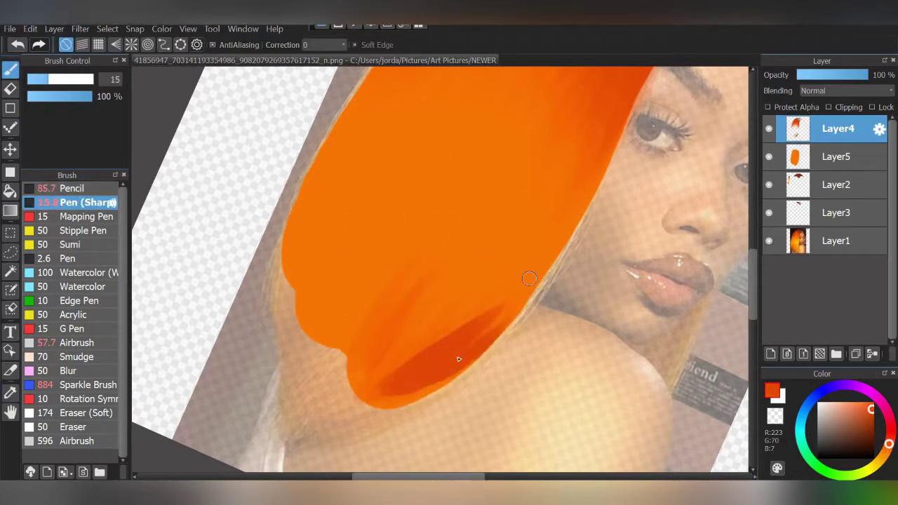
pyautogui.moveTo(330, 192); pyautogui.dragTo(275, 314)
pyautogui.moveTo(291, 232)
pyautogui.mouseDown()
pyautogui.moveTo(274, 323)
pyautogui.moveTo(290, 342)
pyautogui.mouseUp()
pyautogui.moveTo(326, 267); pyautogui.dragTo(294, 372)
pyautogui.moveTo(344, 302); pyautogui.dragTo(322, 414)
pyautogui.moveTo(379, 323); pyautogui.dragTo(358, 421)
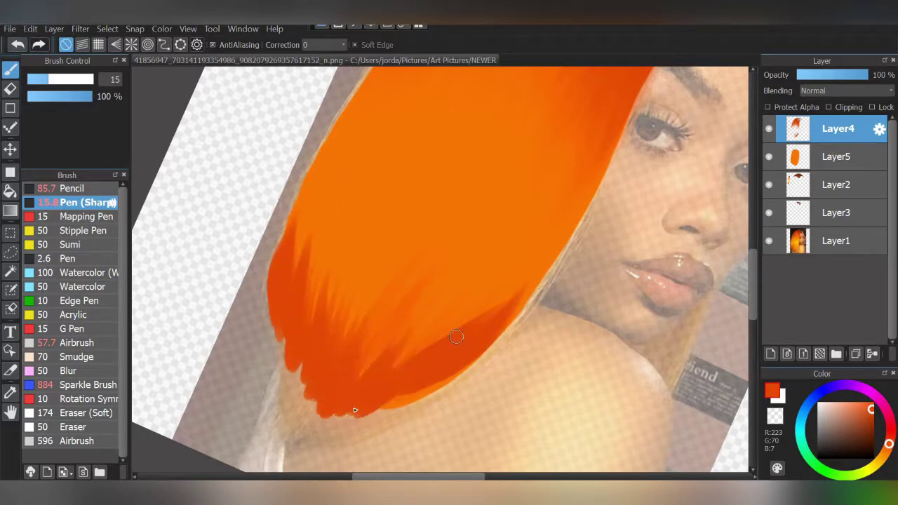
pyautogui.moveTo(421, 330); pyautogui.dragTo(385, 385)
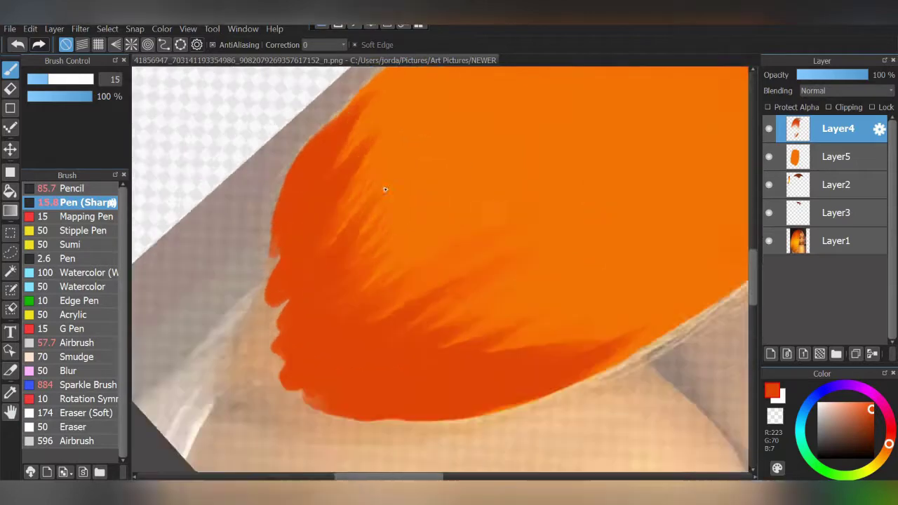
# - With the view rotated, add more strands, thicken the lower edge and fill the spiky left-edge gaps
pyautogui.moveTo(480, 347)
pyautogui.mouseDown()
pyautogui.moveTo(368, 167)
pyautogui.moveTo(291, 239)
pyautogui.moveTo(273, 274)
pyautogui.mouseUp()
pyautogui.moveTo(319, 291); pyautogui.dragTo(253, 330)
pyautogui.moveTo(334, 365); pyautogui.dragTo(249, 403)
pyautogui.moveTo(587, 341)
pyautogui.mouseDown()
pyautogui.moveTo(565, 284)
pyautogui.moveTo(326, 315)
pyautogui.mouseUp()
pyautogui.moveTo(421, 309); pyautogui.dragTo(551, 252)
pyautogui.moveTo(393, 298); pyautogui.dragTo(326, 289)
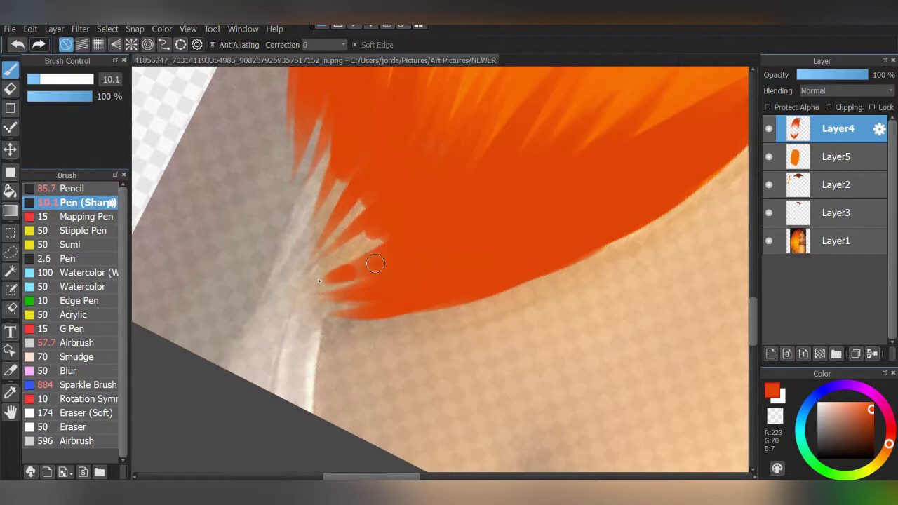
pyautogui.moveTo(382, 235); pyautogui.dragTo(328, 270)
pyautogui.moveTo(358, 179); pyautogui.dragTo(311, 235)
pyautogui.moveTo(298, 176); pyautogui.dragTo(318, 84)
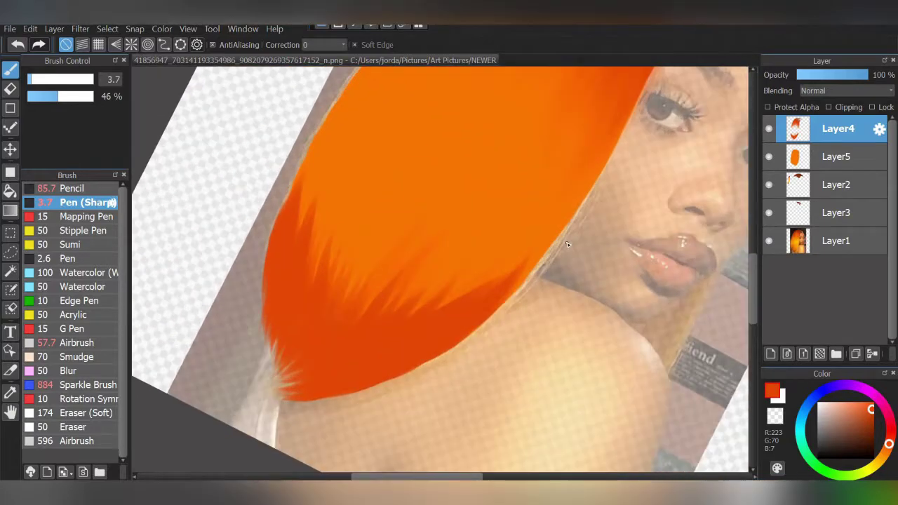
# - Hide the reference photo layer and add an empty Layer6 on top
pyautogui.click(769, 240)
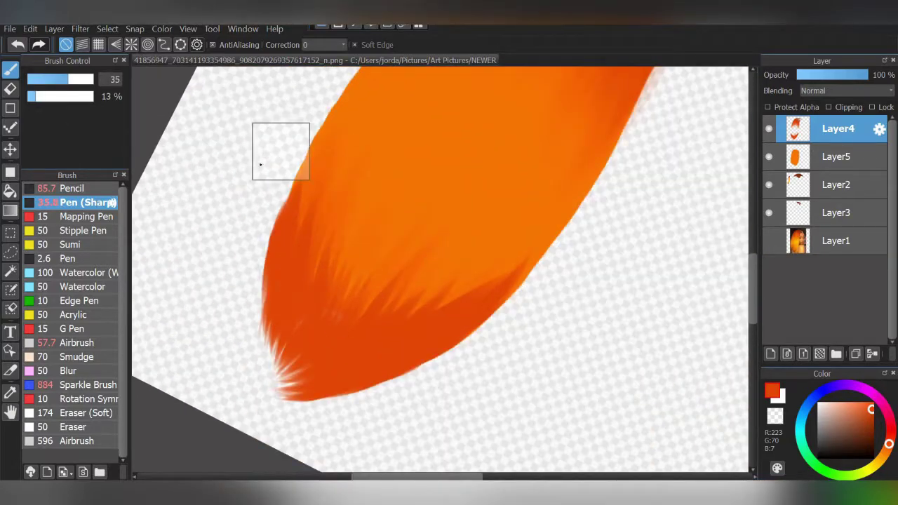
pyautogui.scroll(-2, 259, 164)
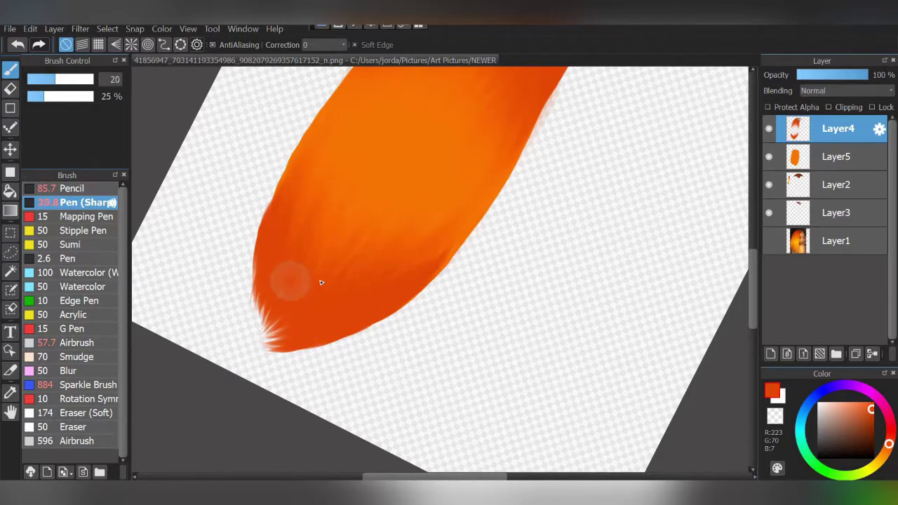
pyautogui.scroll(-1, 523, 255)
pyautogui.hotkey('ctrl', 'shift', 'n')
pyautogui.scroll(2, 527, 200)
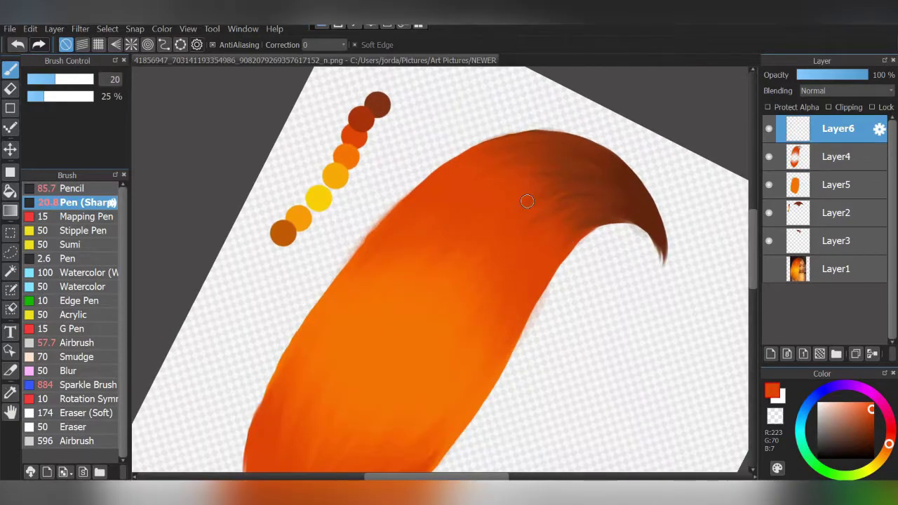
# - Eyedrop a yellow swatch and paint soft yellow highlights through the hair on Layer6
pyautogui.press('i')
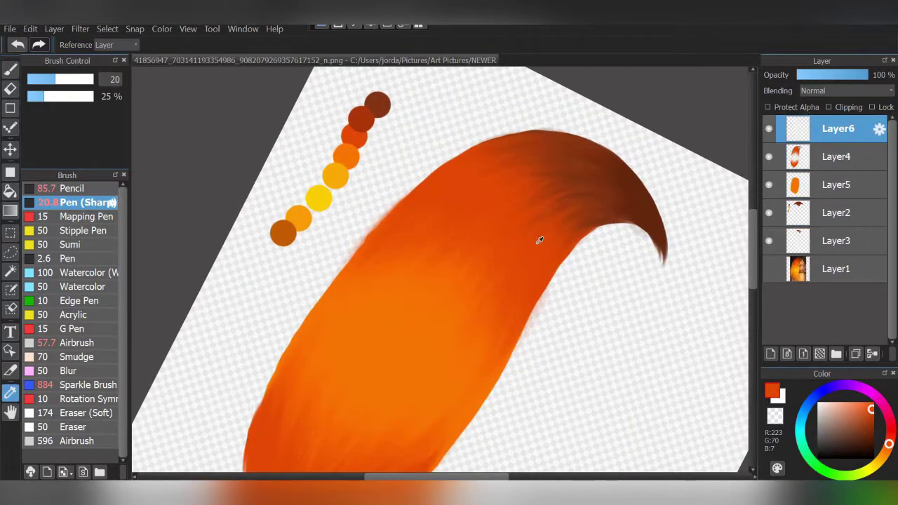
pyautogui.moveTo(537, 239); pyautogui.dragTo(525, 195)
pyautogui.keyDown('alt'); pyautogui.click(318, 131); pyautogui.keyUp('alt')
pyautogui.click(836, 128)
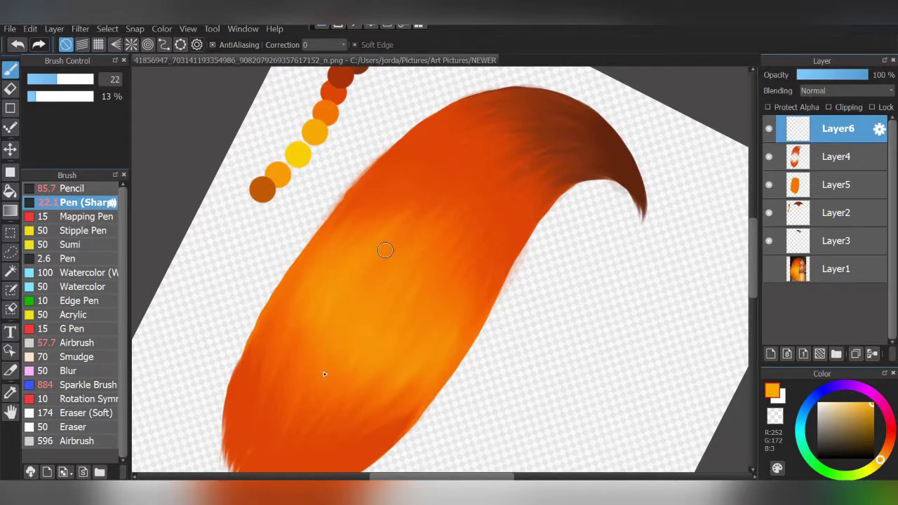
pyautogui.click(828, 212)
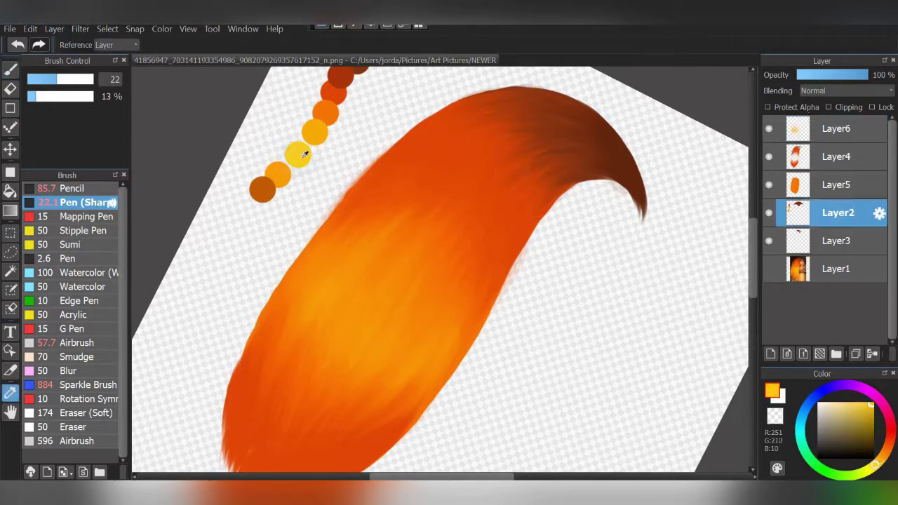
pyautogui.click(835, 128)
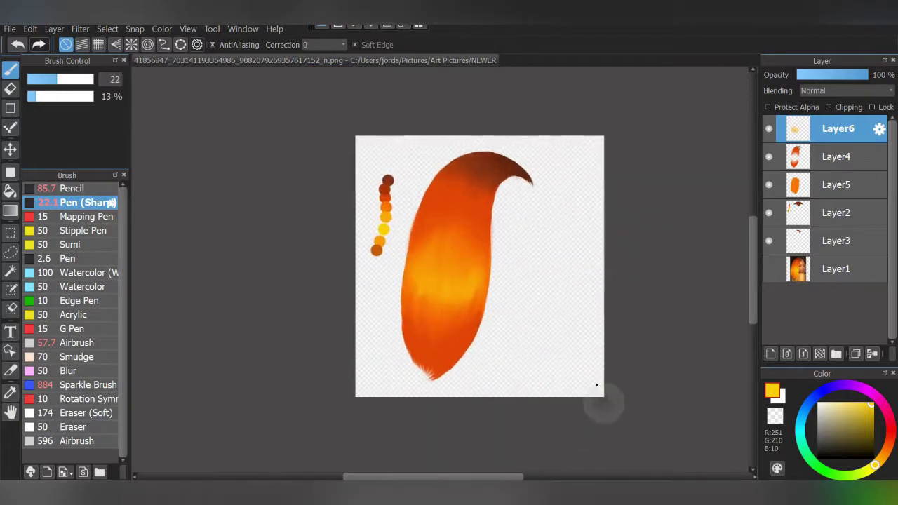
# - Make Layer2 active and show the faded reference photo again
pyautogui.scroll(2, 537, 314)
pyautogui.click(835, 212)
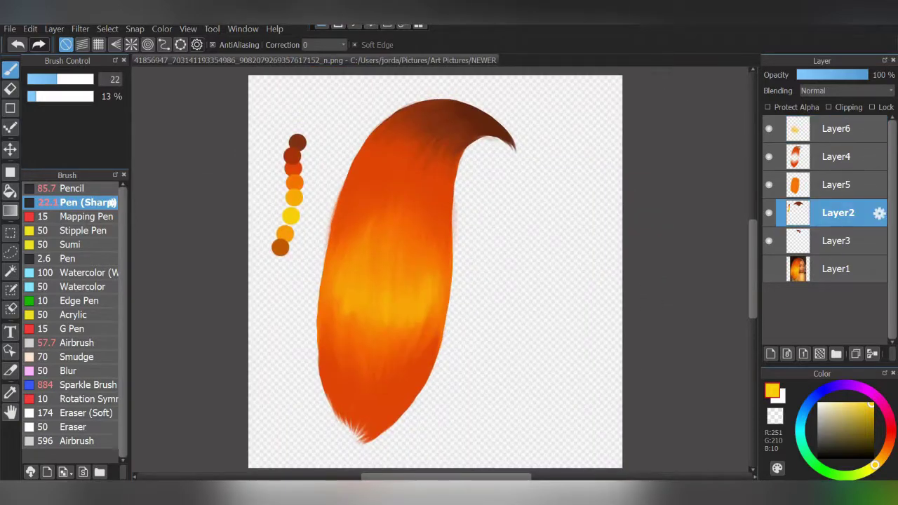
pyautogui.click(769, 269)
pyautogui.click(835, 269)
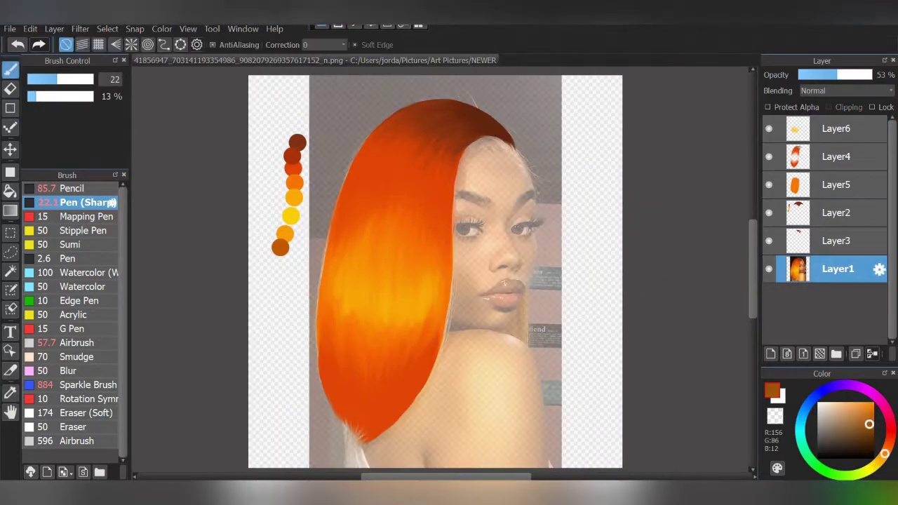
# - Pick a lighter orange-brown for the Pencil and erase the column of colour swatch dots on Layer2
pyautogui.click(71, 188)
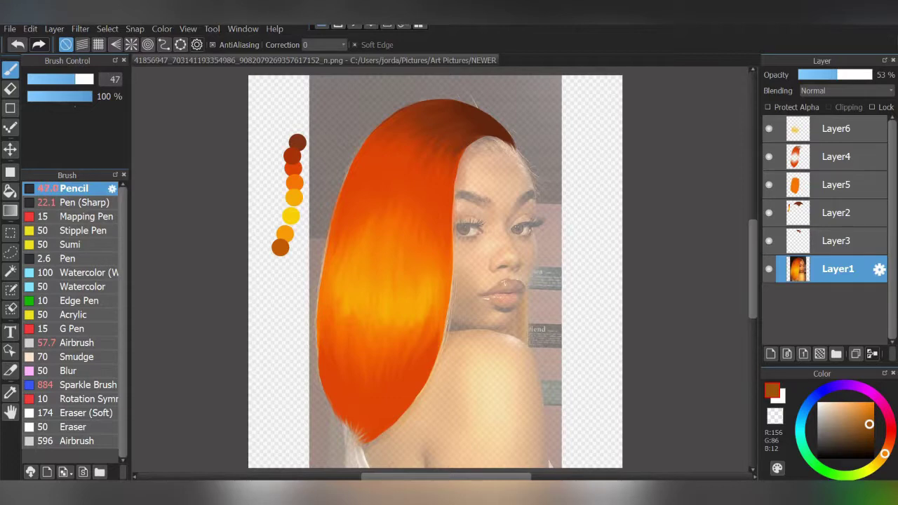
pyautogui.press('i')
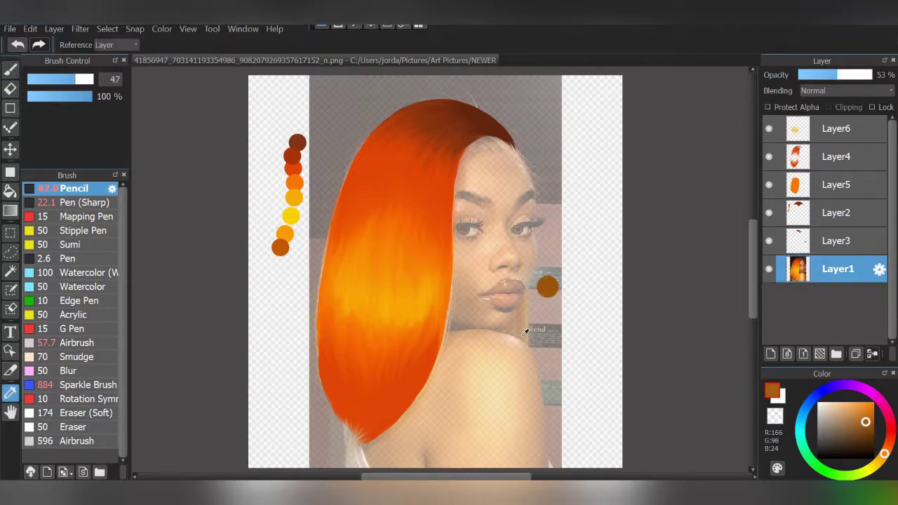
pyautogui.press('b')
pyautogui.click(866, 415)
pyautogui.click(834, 241)
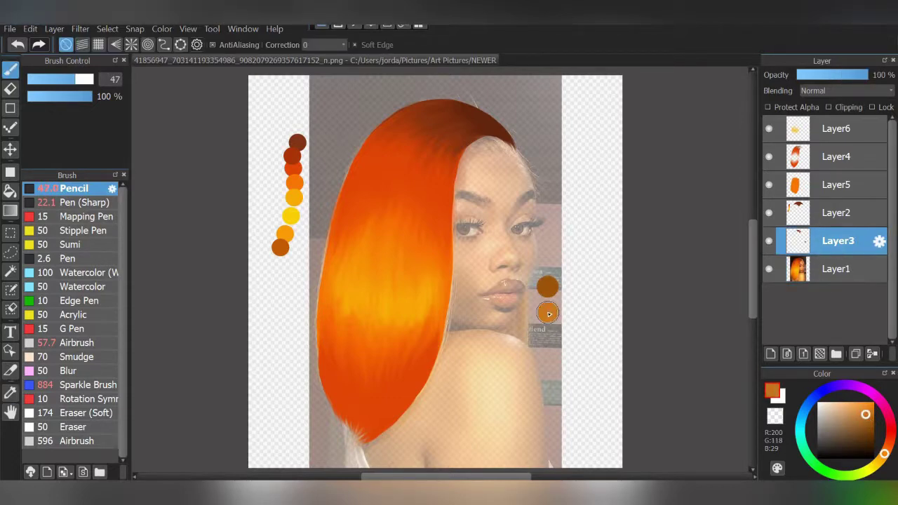
pyautogui.click(835, 212)
pyautogui.press('e')
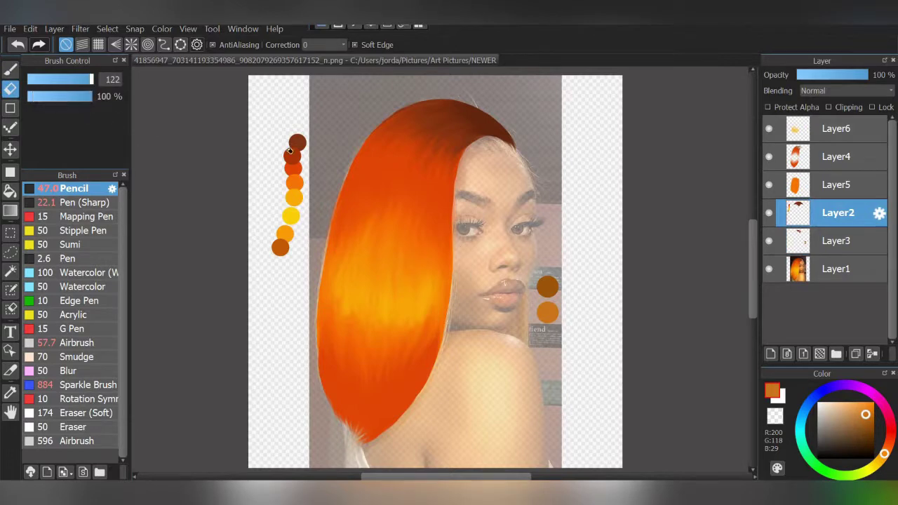
pyautogui.moveTo(289, 150); pyautogui.dragTo(263, 257)
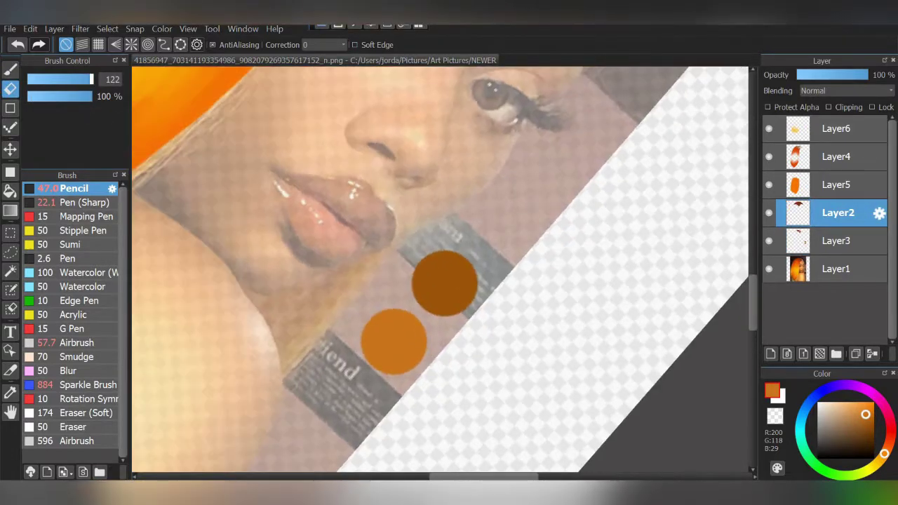
# - Paint a brown shadow from lips to chin, softening it with light orange and deepening its top
pyautogui.press('b')
pyautogui.keyDown('alt'); pyautogui.click(444, 283); pyautogui.keyUp('alt')
pyautogui.moveTo(404, 242)
pyautogui.mouseDown()
pyautogui.moveTo(302, 280)
pyautogui.moveTo(235, 277)
pyautogui.moveTo(287, 364)
pyautogui.moveTo(281, 379)
pyautogui.mouseUp()
pyautogui.press('alt')
pyautogui.click(385, 322)
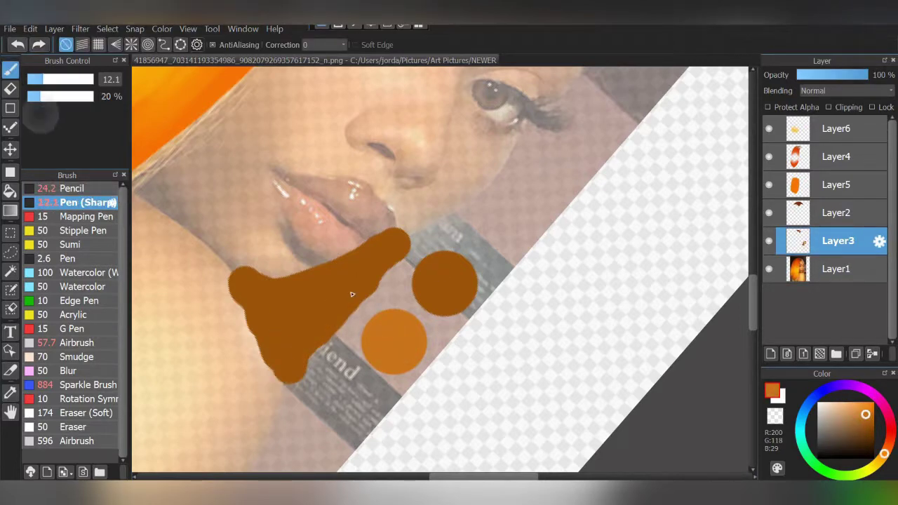
pyautogui.moveTo(316, 324); pyautogui.dragTo(265, 359)
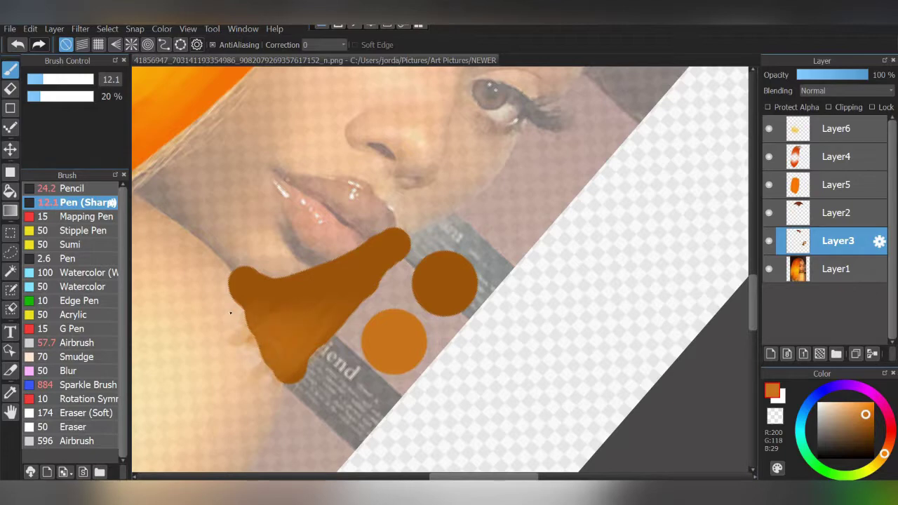
pyautogui.keyDown('alt'); pyautogui.click(396, 242); pyautogui.keyUp('alt')
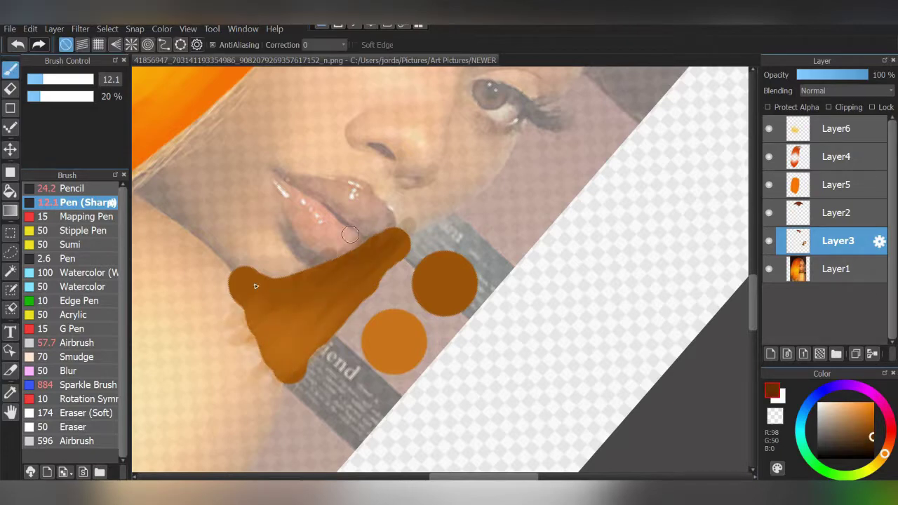
pyautogui.moveTo(274, 299); pyautogui.dragTo(215, 311)
# - Fade the shadow layer to 53%, erase the orange test dots and trim stray shadow near the lips
pyautogui.moveTo(868, 75); pyautogui.dragTo(836, 75)
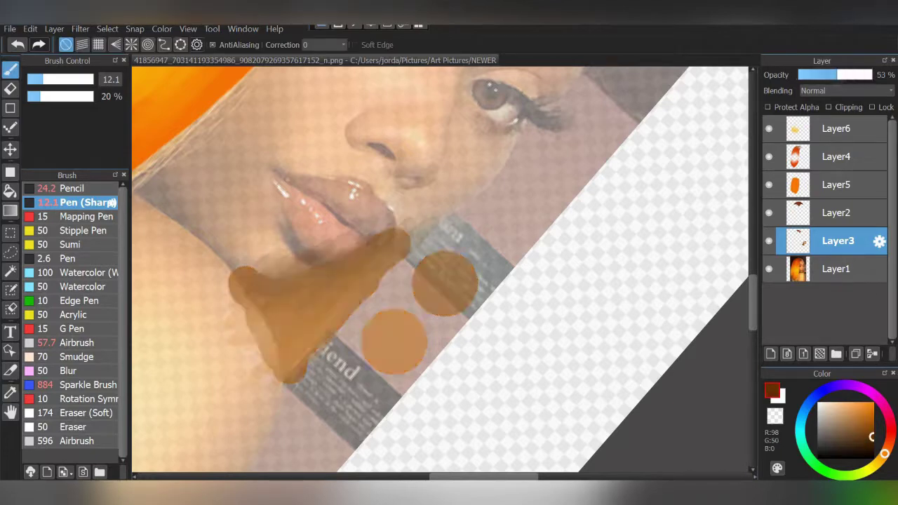
pyautogui.press('e')
pyautogui.moveTo(445, 282); pyautogui.dragTo(393, 342)
pyautogui.moveTo(439, 269); pyautogui.dragTo(251, 430)
pyautogui.moveTo(391, 211); pyautogui.dragTo(444, 237)
pyautogui.scroll(3, 445, 236)
pyautogui.moveTo(537, 184); pyautogui.dragTo(430, 245)
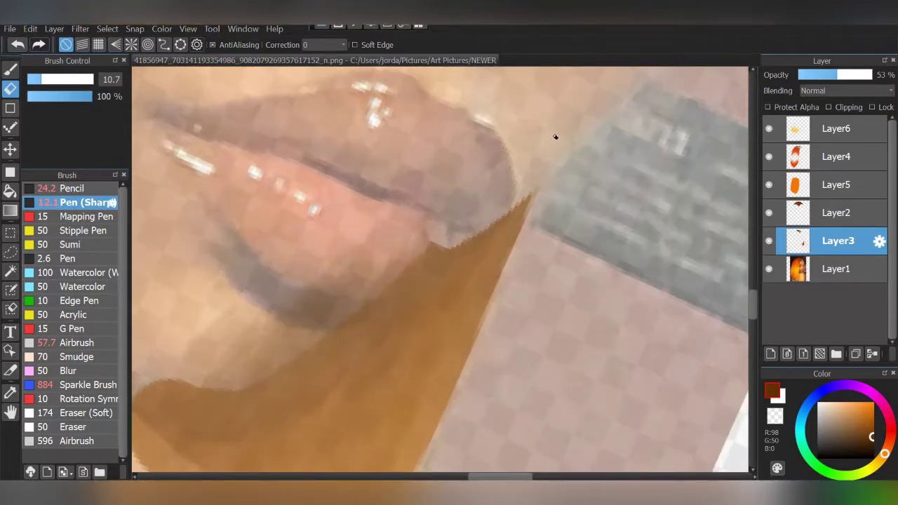
pyautogui.moveTo(514, 186); pyautogui.dragTo(361, 311)
pyautogui.scroll(2, 554, 322)
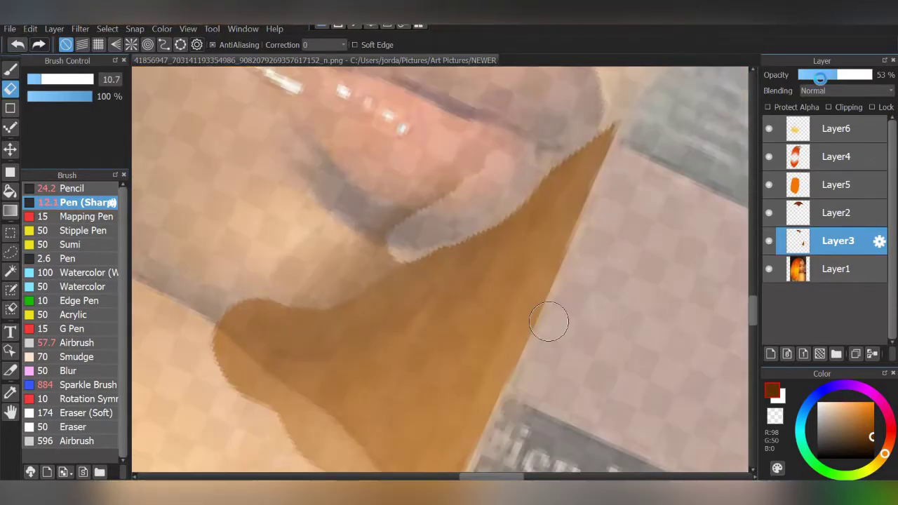
# - Adjust the shadow layer opacity between 10% and 49% and erase more of its lip and upper-left edges
pyautogui.moveTo(821, 74)
pyautogui.mouseDown()
pyautogui.moveTo(805, 75)
pyautogui.moveTo(835, 75)
pyautogui.mouseUp()
pyautogui.click(835, 269)
pyautogui.click(835, 241)
pyautogui.moveTo(370, 307); pyautogui.dragTo(176, 326)
pyautogui.scroll(-3, 545, 320)
pyautogui.scroll(2, 425, 283)
pyautogui.scroll(2, 465, 315)
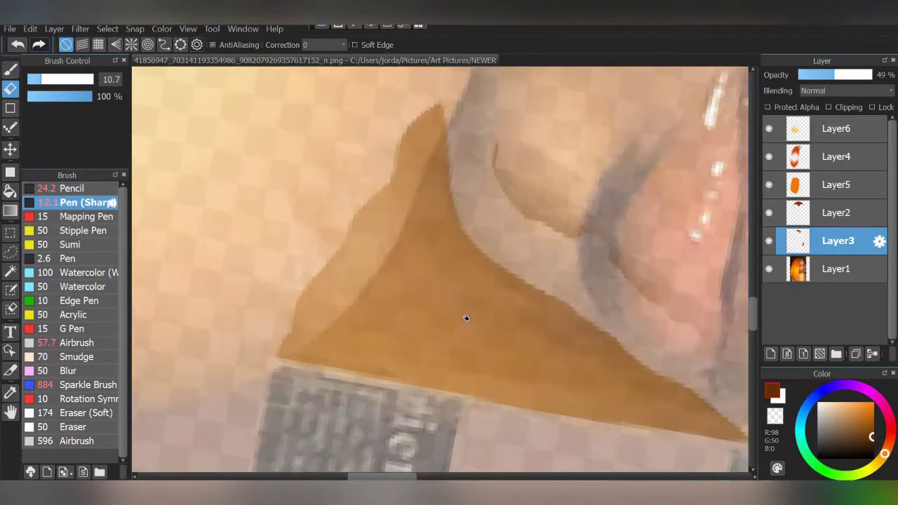
pyautogui.scroll(1, 328, 281)
pyautogui.moveTo(400, 172); pyautogui.dragTo(316, 280)
# - Hide the reference photo and restore the shadow layer to full opacity
pyautogui.click(769, 269)
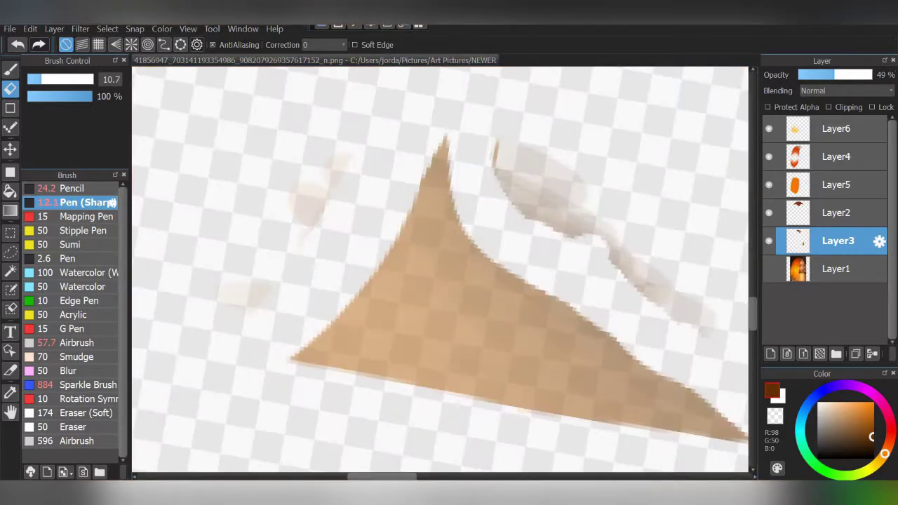
pyautogui.moveTo(834, 75); pyautogui.dragTo(873, 74)
pyautogui.scroll(-2, 188, 314)
pyautogui.scroll(-2, 431, 331)
pyautogui.scroll(2, 629, 311)
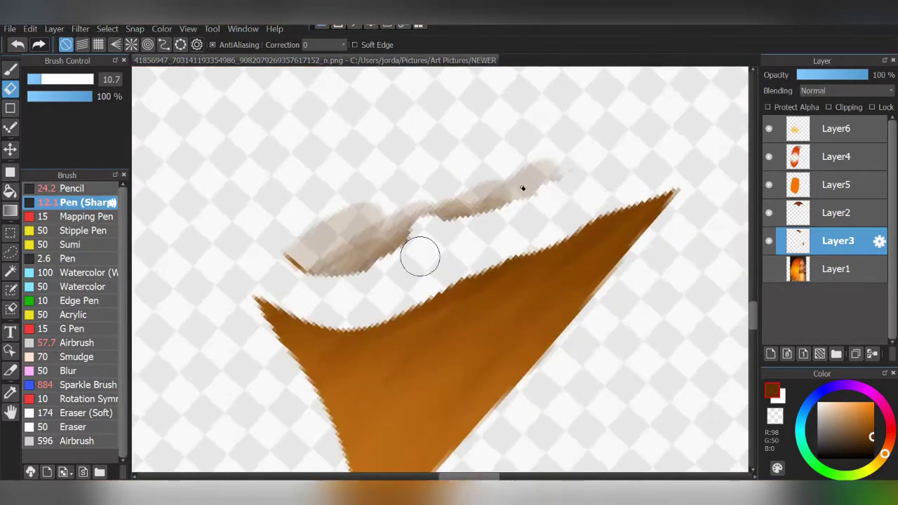
pyautogui.scroll(-2, 521, 367)
pyautogui.scroll(-2, 521, 367)
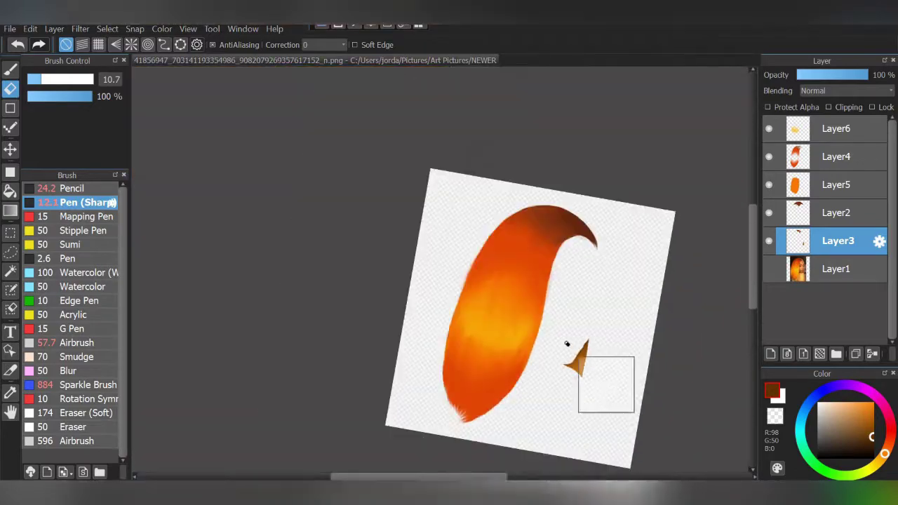
# - Step through Layer4, Layer5 and Layer3 to settle on Layer3 for painting
pyautogui.scroll(3, 517, 350)
pyautogui.click(835, 156)
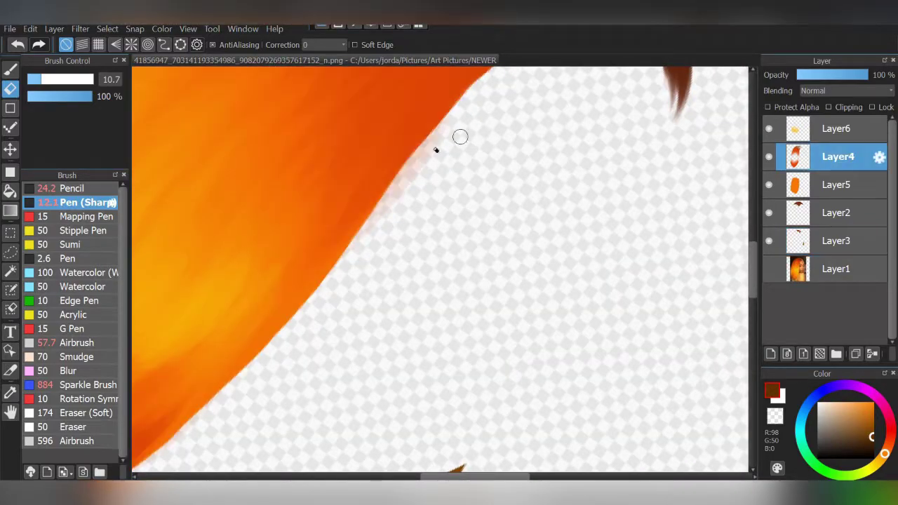
pyautogui.scroll(-2, 308, 329)
pyautogui.scroll(-2, 407, 431)
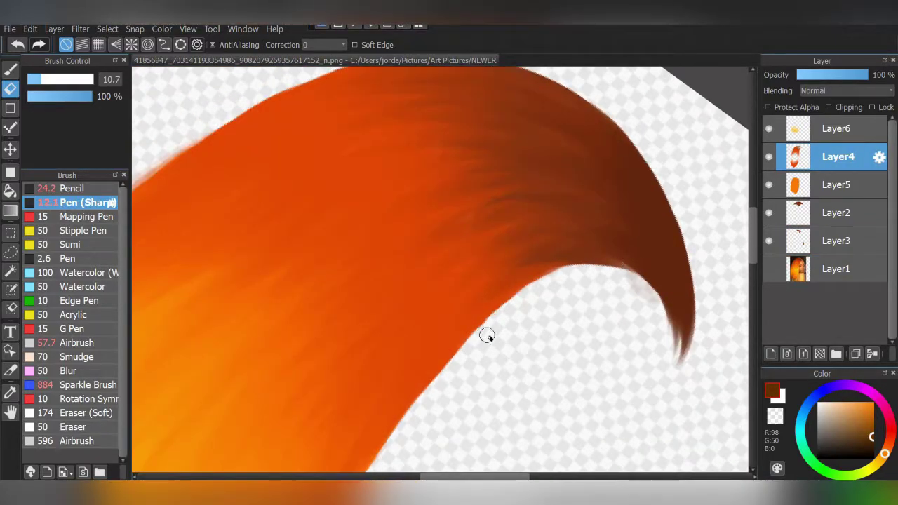
pyautogui.scroll(-2, 487, 335)
pyautogui.scroll(2, 417, 254)
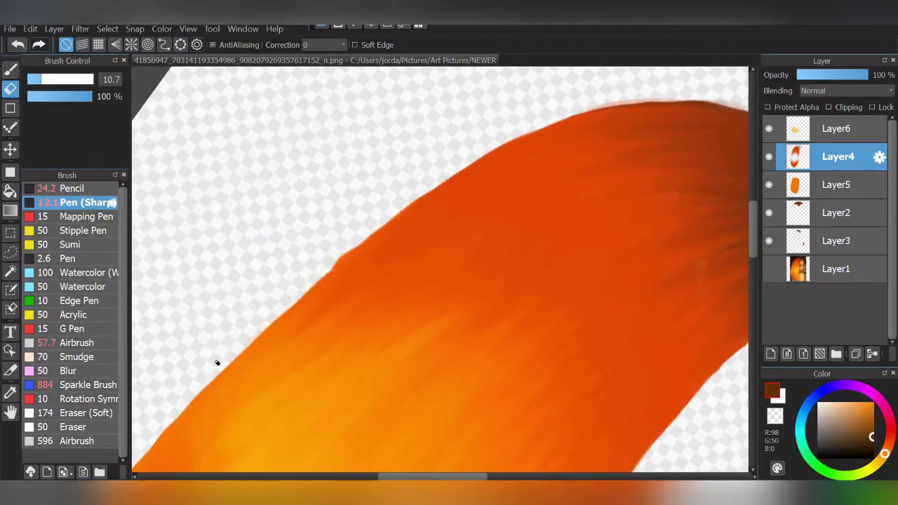
pyautogui.press('Down')
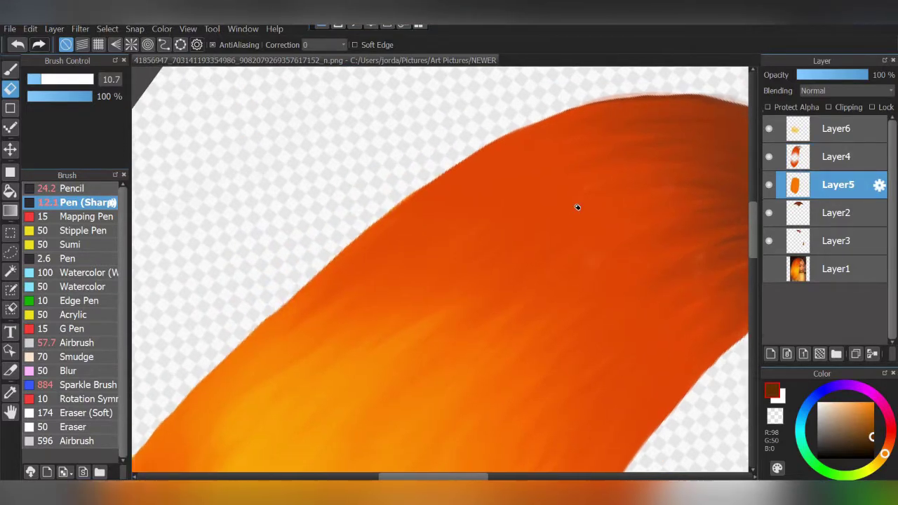
pyautogui.scroll(-5, 559, 267)
pyautogui.scroll(5, 560, 267)
pyautogui.press('Up')
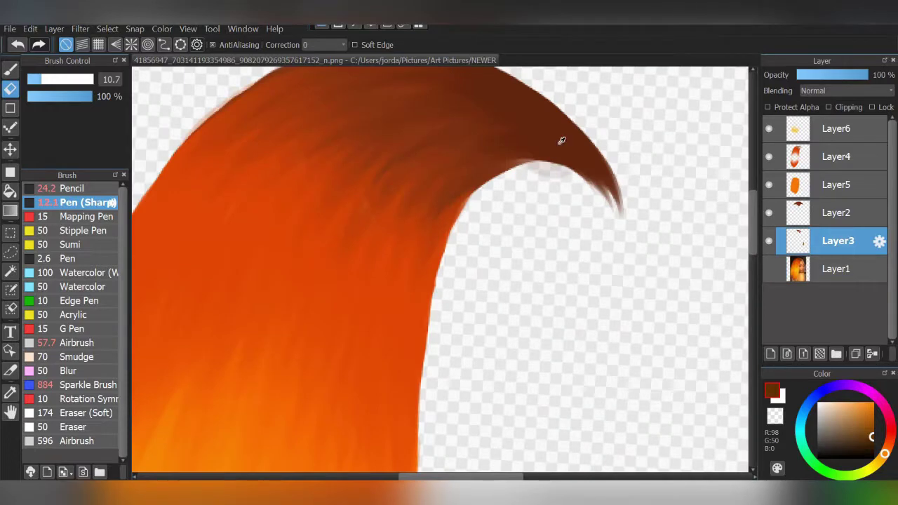
# - Sample the dark red from Layer2 and paint dark strands at the curled hair tip on Layer3
pyautogui.press('i')
pyautogui.press('b')
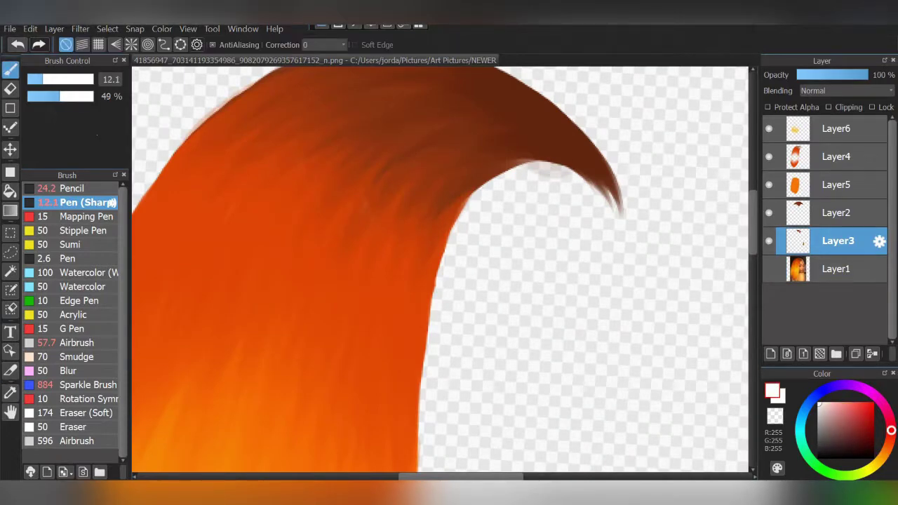
pyautogui.press('Up')
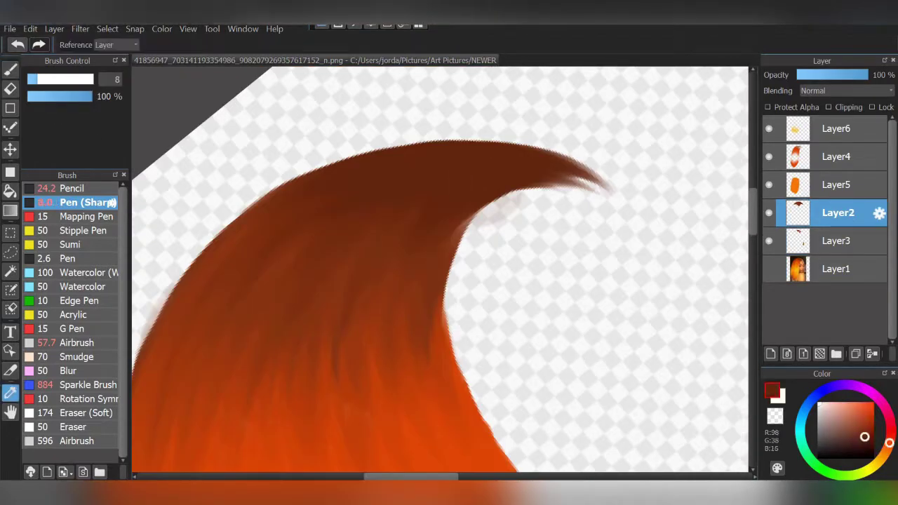
pyautogui.press('Down')
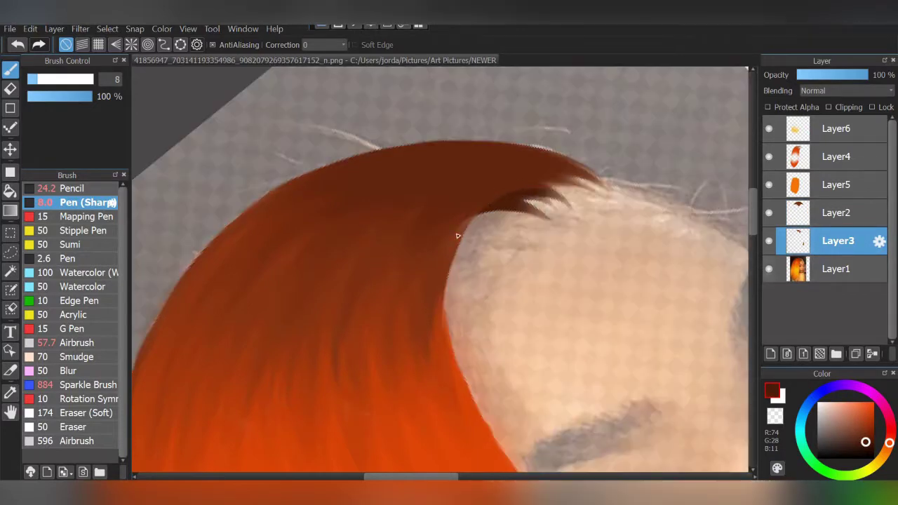
pyautogui.moveTo(453, 260)
pyautogui.mouseDown()
pyautogui.moveTo(491, 247)
pyautogui.moveTo(533, 213)
pyautogui.mouseUp()
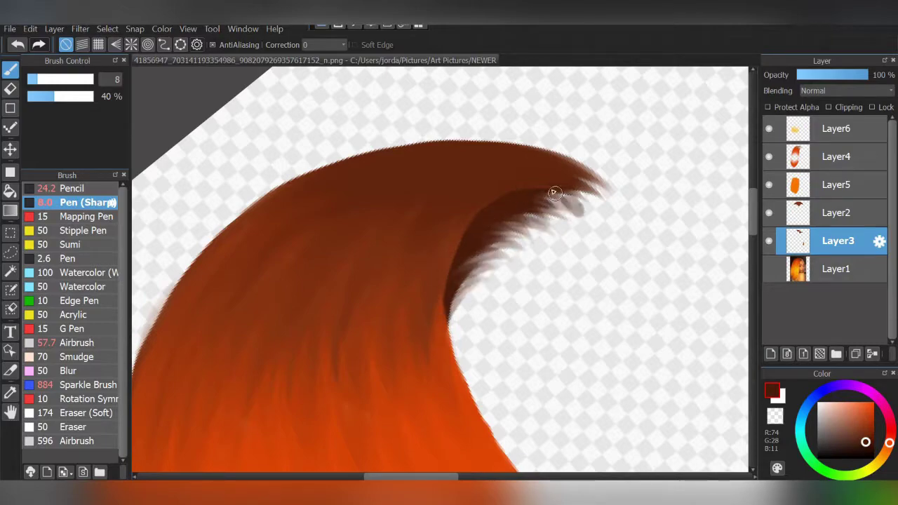
pyautogui.scroll(-5, 662, 246)
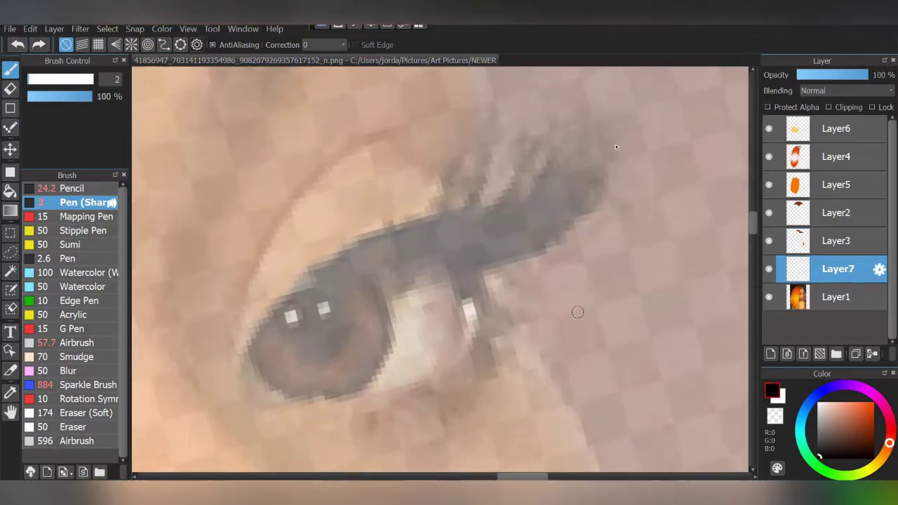
# - Line the first eye's upper lid in black and fan spiky lashes above it
pyautogui.moveTo(607, 165); pyautogui.dragTo(505, 270)
pyautogui.moveTo(245, 358); pyautogui.dragTo(505, 269)
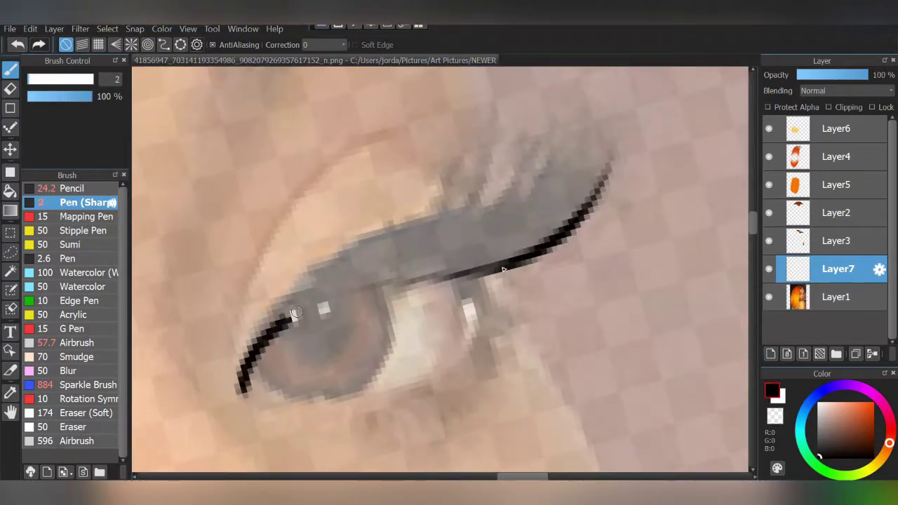
pyautogui.moveTo(315, 294); pyautogui.dragTo(511, 267)
pyautogui.moveTo(426, 274)
pyautogui.mouseDown()
pyautogui.moveTo(575, 126)
pyautogui.moveTo(610, 158)
pyautogui.moveTo(519, 137)
pyautogui.mouseUp()
pyautogui.moveTo(393, 288); pyautogui.dragTo(470, 141)
pyautogui.moveTo(448, 225)
pyautogui.mouseDown()
pyautogui.moveTo(281, 320)
pyautogui.moveTo(345, 280)
pyautogui.mouseUp()
pyautogui.moveTo(421, 259); pyautogui.dragTo(491, 165)
pyautogui.moveTo(425, 186); pyautogui.dragTo(415, 260)
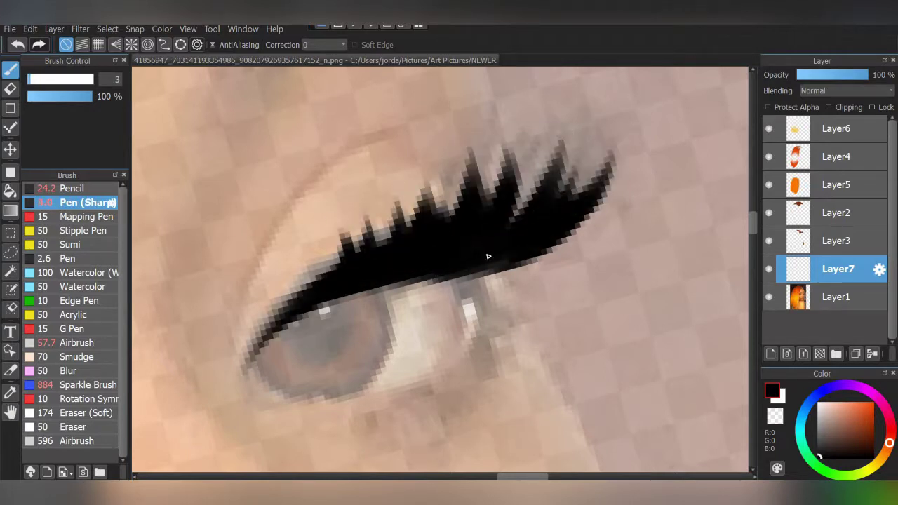
# - Draw winged black eyeliner on the second eye and fan lashes up from its lid
pyautogui.moveTo(507, 228); pyautogui.dragTo(533, 172)
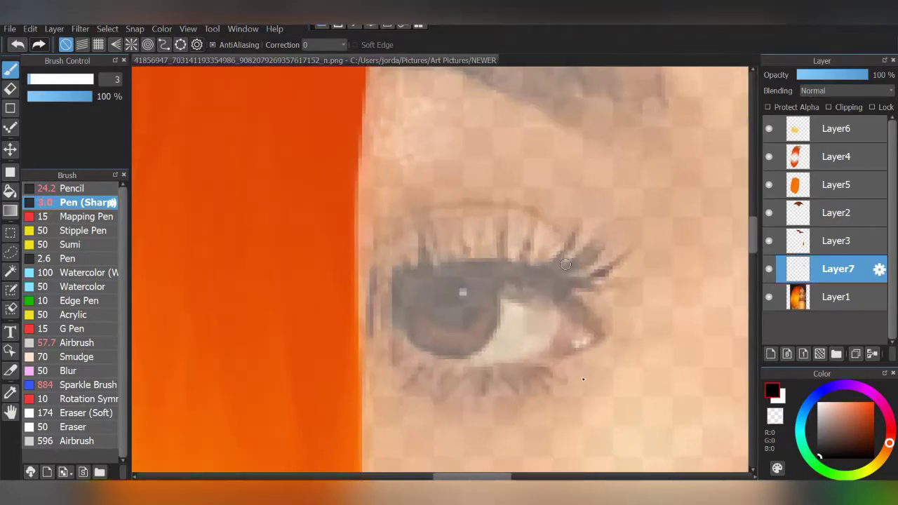
pyautogui.moveTo(602, 342)
pyautogui.mouseDown()
pyautogui.moveTo(523, 286)
pyautogui.moveTo(242, 309)
pyautogui.moveTo(390, 260)
pyautogui.mouseUp()
pyautogui.moveTo(242, 309)
pyautogui.mouseDown()
pyautogui.moveTo(336, 270)
pyautogui.moveTo(295, 188)
pyautogui.mouseUp()
pyautogui.moveTo(366, 256); pyautogui.dragTo(257, 224)
pyautogui.moveTo(502, 272); pyautogui.dragTo(565, 199)
pyautogui.moveTo(449, 263); pyautogui.dragTo(504, 192)
pyautogui.moveTo(411, 261)
pyautogui.mouseDown()
pyautogui.moveTo(441, 181)
pyautogui.moveTo(372, 188)
pyautogui.mouseUp()
pyautogui.moveTo(599, 216); pyautogui.dragTo(456, 280)
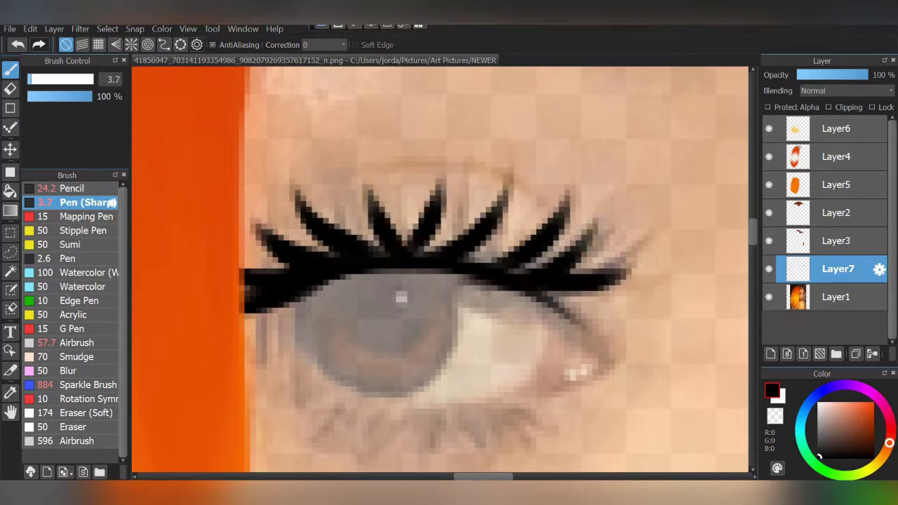
# - Undo two stray lash strokes, then add more fanning lashes and darken the lash line
pyautogui.hotkey('ctrl', 'z')
pyautogui.moveTo(602, 254); pyautogui.dragTo(484, 272)
pyautogui.moveTo(634, 306)
pyautogui.mouseDown()
pyautogui.moveTo(505, 277)
pyautogui.moveTo(625, 301)
pyautogui.mouseUp()
pyautogui.hotkey('ctrl', 'z')
pyautogui.moveTo(535, 205); pyautogui.dragTo(464, 263)
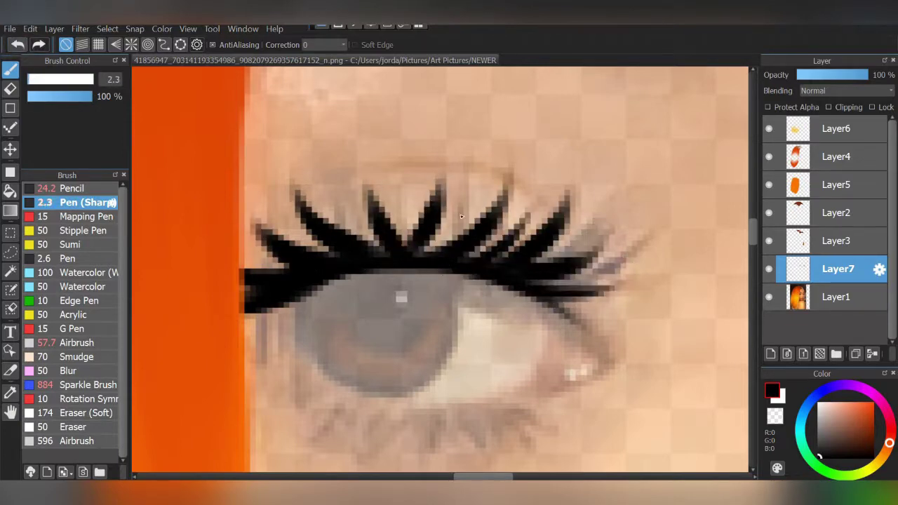
pyautogui.moveTo(475, 176); pyautogui.dragTo(420, 268)
pyautogui.moveTo(415, 175); pyautogui.dragTo(399, 257)
pyautogui.moveTo(330, 189); pyautogui.dragTo(387, 256)
pyautogui.moveTo(285, 214); pyautogui.dragTo(337, 259)
pyautogui.moveTo(513, 231); pyautogui.dragTo(385, 264)
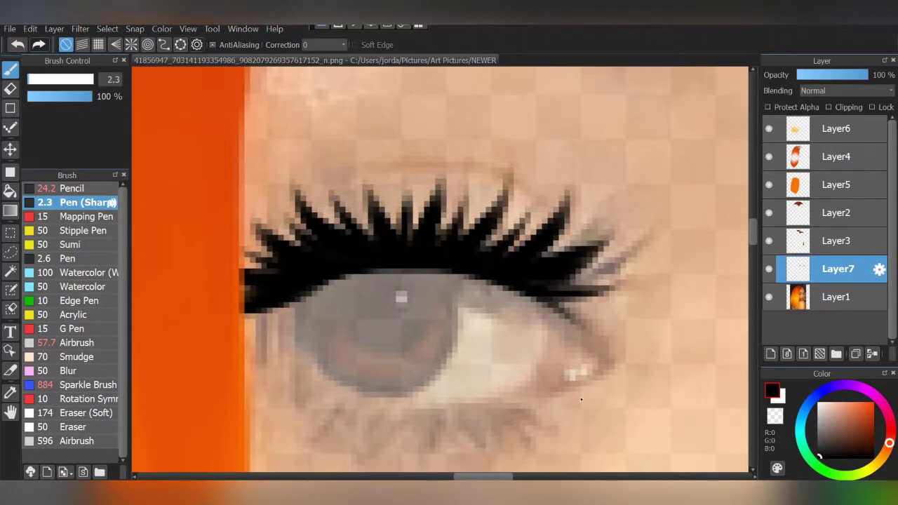
pyautogui.scroll(-3, 631, 253)
pyautogui.scroll(-2, 696, 267)
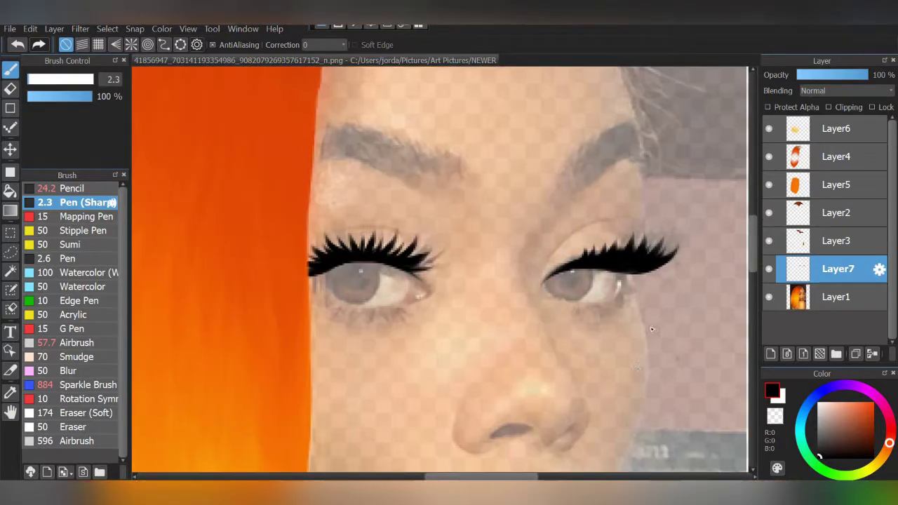
# - Paint lower lashes under the eye with Pen (Sharp), discarding the first stray strokes
pyautogui.scroll(5, 441, 264)
pyautogui.moveTo(519, 232); pyautogui.dragTo(604, 242)
pyautogui.hotkey('ctrl', 'z')
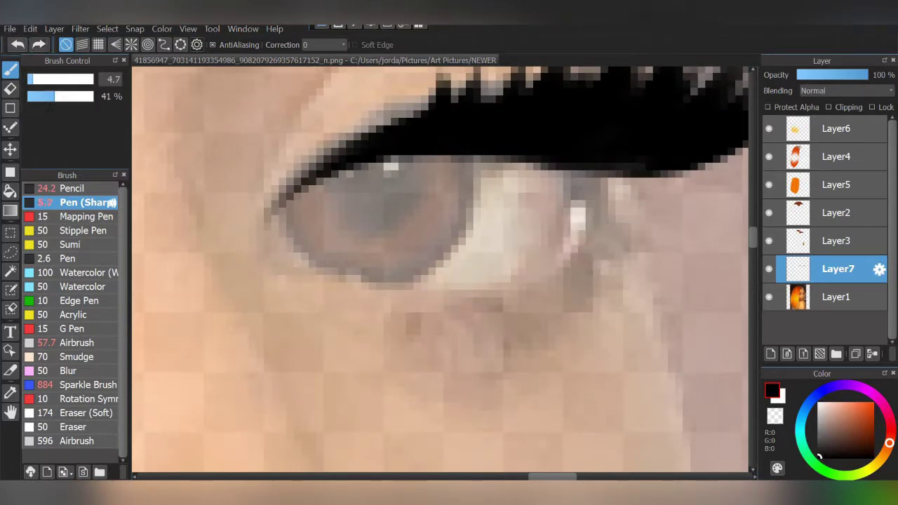
pyautogui.moveTo(537, 253)
pyautogui.mouseDown()
pyautogui.moveTo(632, 203)
pyautogui.moveTo(519, 294)
pyautogui.moveTo(495, 348)
pyautogui.mouseUp()
pyautogui.moveTo(548, 302)
pyautogui.mouseDown()
pyautogui.moveTo(478, 283)
pyautogui.moveTo(603, 224)
pyautogui.mouseUp()
pyautogui.hotkey('ctrl', 'z')
pyautogui.hotkey('ctrl', 'z')
pyautogui.hotkey('ctrl', 'z')
pyautogui.scroll(-3, 491, 295)
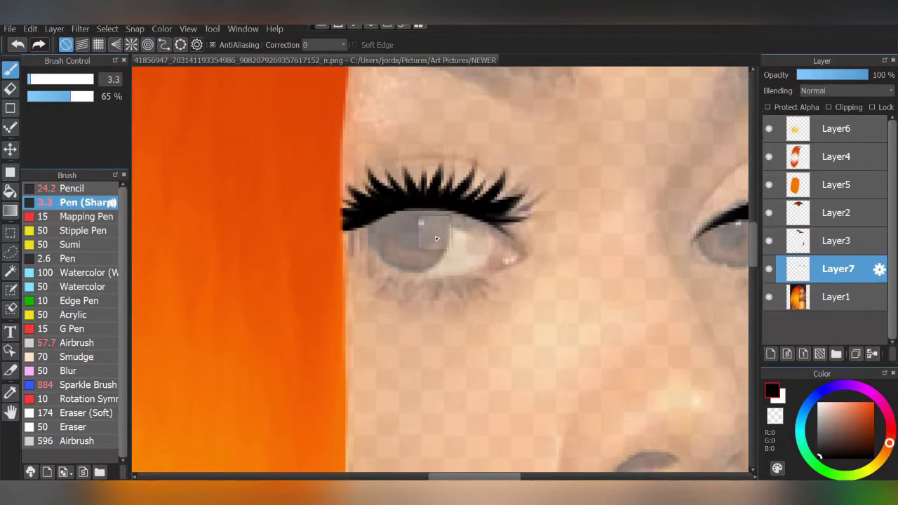
pyautogui.scroll(3, 510, 327)
pyautogui.moveTo(358, 193); pyautogui.dragTo(316, 277)
pyautogui.moveTo(322, 193)
pyautogui.mouseDown()
pyautogui.moveTo(259, 231)
pyautogui.moveTo(249, 151)
pyautogui.mouseUp()
pyautogui.moveTo(347, 203)
pyautogui.mouseDown()
pyautogui.moveTo(322, 260)
pyautogui.moveTo(372, 288)
pyautogui.mouseUp()
pyautogui.moveTo(396, 218)
pyautogui.mouseDown()
pyautogui.moveTo(380, 222)
pyautogui.moveTo(368, 277)
pyautogui.mouseUp()
# - Add more low-opacity lower lash strokes beneath the eye
pyautogui.moveTo(491, 216); pyautogui.dragTo(477, 270)
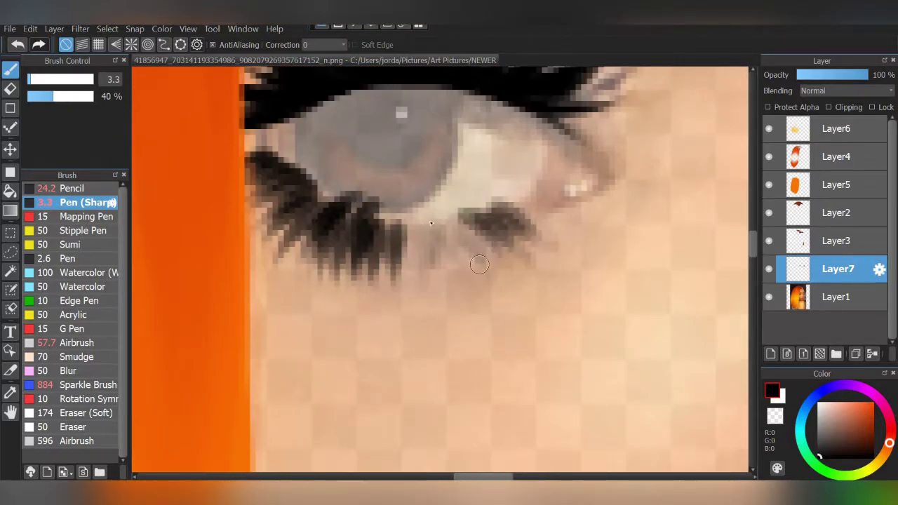
pyautogui.moveTo(449, 214); pyautogui.dragTo(428, 277)
pyautogui.moveTo(414, 204); pyautogui.dragTo(407, 291)
pyautogui.scroll(-2, 511, 222)
pyautogui.scroll(2, 512, 222)
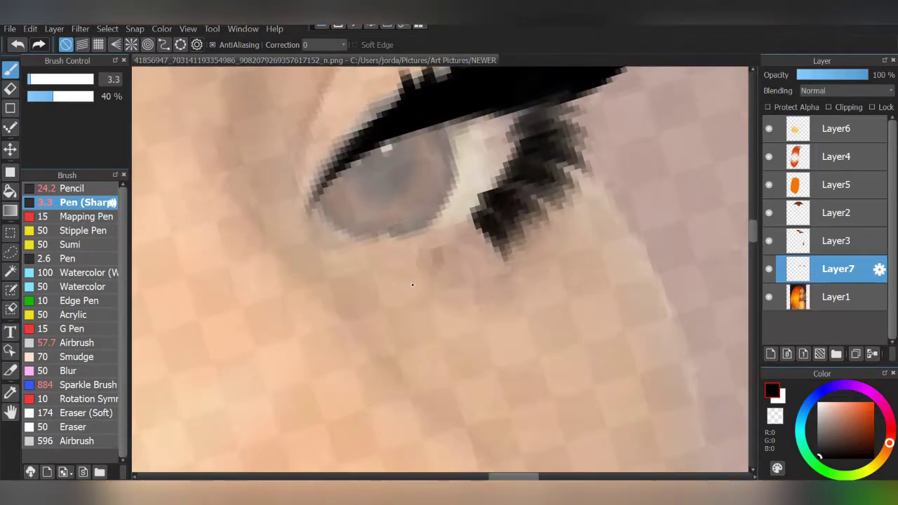
pyautogui.moveTo(421, 221); pyautogui.dragTo(403, 277)
pyautogui.moveTo(463, 211); pyautogui.dragTo(449, 286)
pyautogui.moveTo(491, 204); pyautogui.dragTo(474, 289)
# - Erase stray lash pixels near the eye highlight and along the lower eyelid with a size 3 Eraser
pyautogui.press('e')
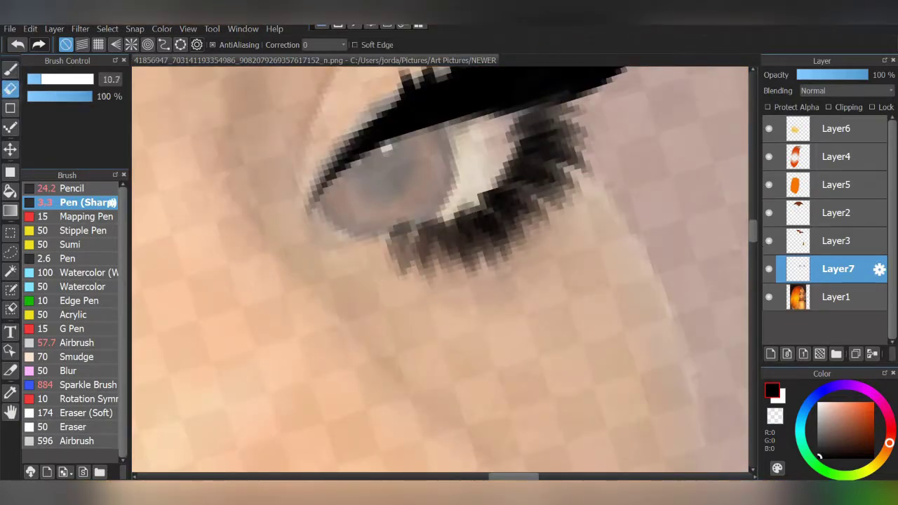
pyautogui.scroll(1, 567, 202)
pyautogui.scroll(1, 551, 368)
pyautogui.scroll(1, 499, 262)
pyautogui.moveTo(499, 262); pyautogui.dragTo(330, 351)
pyautogui.moveTo(562, 155); pyautogui.dragTo(456, 322)
pyautogui.moveTo(568, 189); pyautogui.dragTo(477, 316)
pyautogui.scroll(-3, 535, 403)
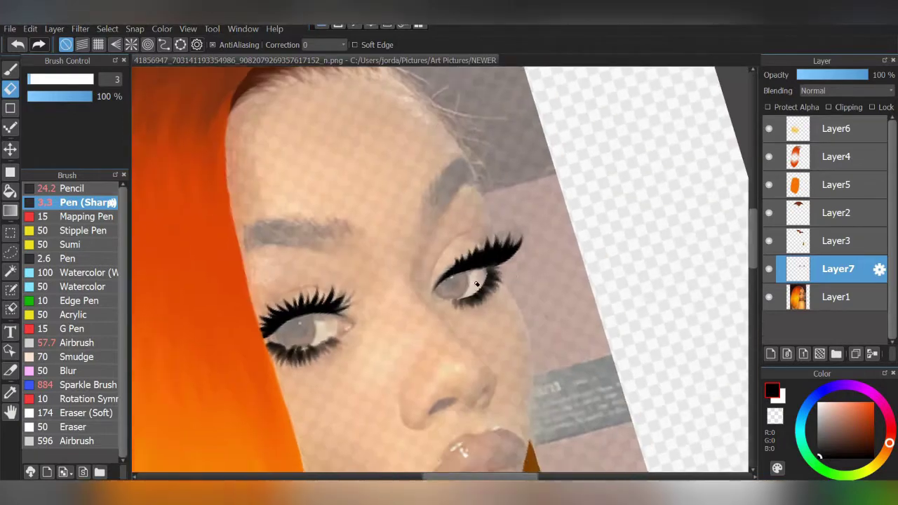
pyautogui.scroll(3, 601, 395)
pyautogui.moveTo(337, 280); pyautogui.dragTo(588, 220)
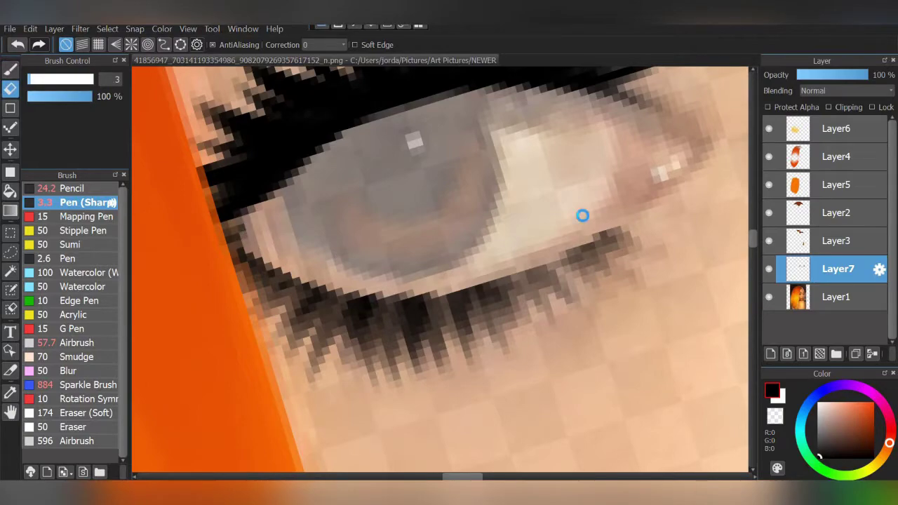
# - Lightly fade the lower lashes with a size 49 Eraser at 4% opacity
pyautogui.scroll(-3, 598, 269)
pyautogui.scroll(-2, 625, 253)
pyautogui.scroll(2, 607, 276)
pyautogui.scroll(1, 664, 295)
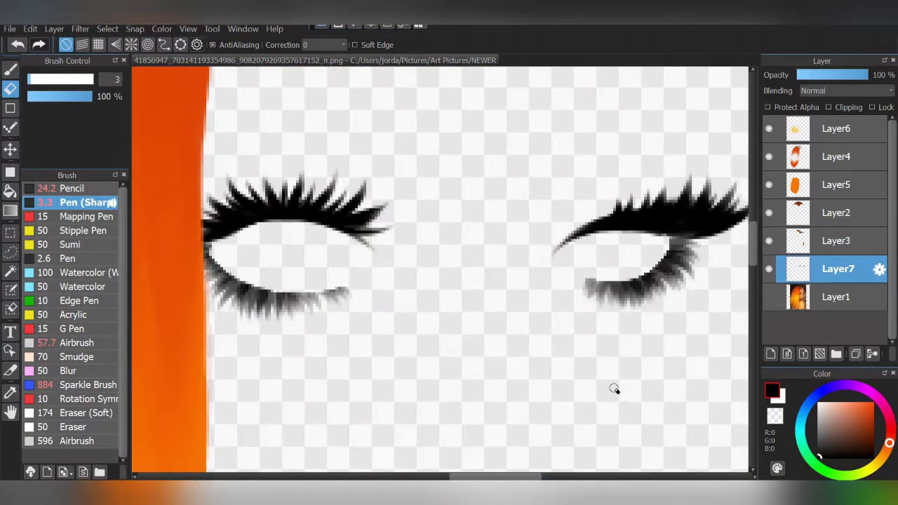
pyautogui.press(']')
pyautogui.press(']')
pyautogui.press(']')
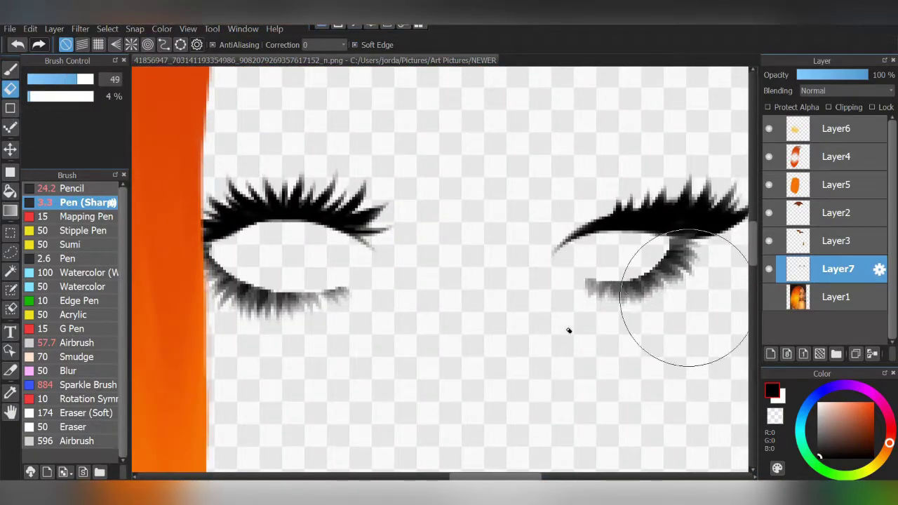
pyautogui.moveTo(260, 301)
pyautogui.mouseDown()
pyautogui.moveTo(295, 298)
pyautogui.moveTo(284, 321)
pyautogui.mouseUp()
# - Show the reference photo, eyedrop the brow colour, and return to the drawing layer
pyautogui.click(835, 297)
pyautogui.press('i')
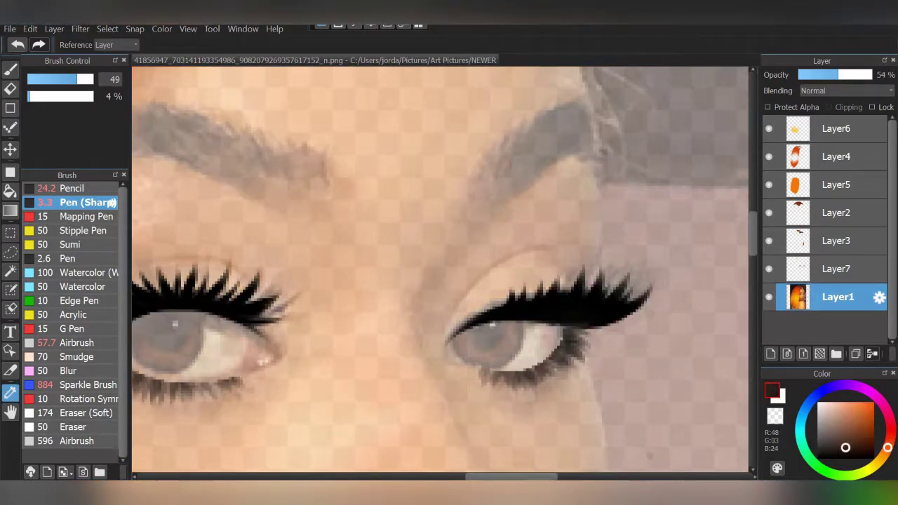
pyautogui.press('b')
pyautogui.scroll(2, 519, 225)
pyautogui.click(835, 269)
pyautogui.scroll(2, 520, 224)
pyautogui.scroll(1, 519, 225)
# - Outline the right eyebrow's arch and ends with Pen (Sharp)
pyautogui.moveTo(416, 254); pyautogui.dragTo(521, 221)
pyautogui.hotkey('ctrl', 'z')
pyautogui.moveTo(419, 144)
pyautogui.mouseDown()
pyautogui.moveTo(513, 120)
pyautogui.moveTo(526, 210)
pyautogui.mouseUp()
pyautogui.hotkey('ctrl', 'z')
pyautogui.moveTo(516, 127); pyautogui.dragTo(449, 231)
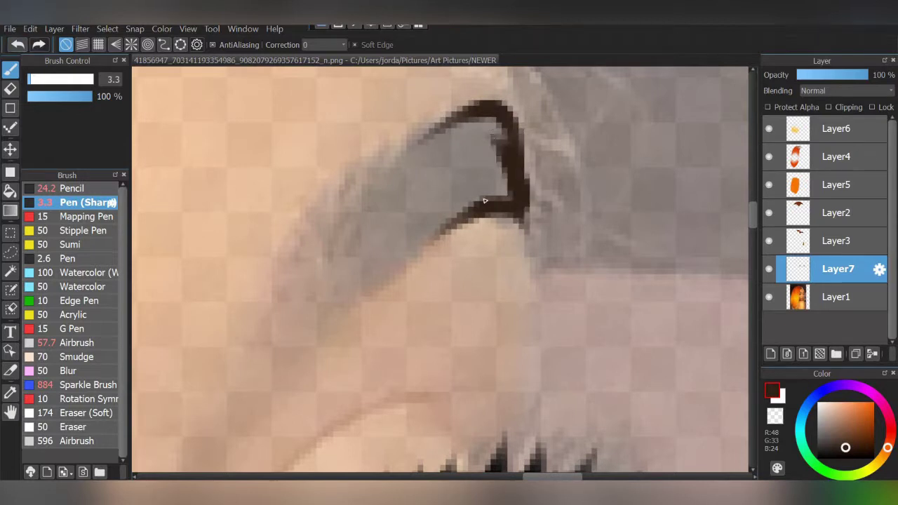
pyautogui.moveTo(484, 202); pyautogui.dragTo(352, 291)
# - Fill the eyebrow interior dark brown with Pencil 7.4 and complete its left side
pyautogui.click(70, 188)
pyautogui.moveTo(442, 143); pyautogui.dragTo(474, 172)
pyautogui.moveTo(463, 122)
pyautogui.mouseDown()
pyautogui.moveTo(477, 184)
pyautogui.moveTo(422, 213)
pyautogui.moveTo(430, 187)
pyautogui.mouseUp()
pyautogui.click(84, 202)
pyautogui.moveTo(392, 144); pyautogui.dragTo(376, 245)
pyautogui.moveTo(351, 284); pyautogui.dragTo(373, 155)
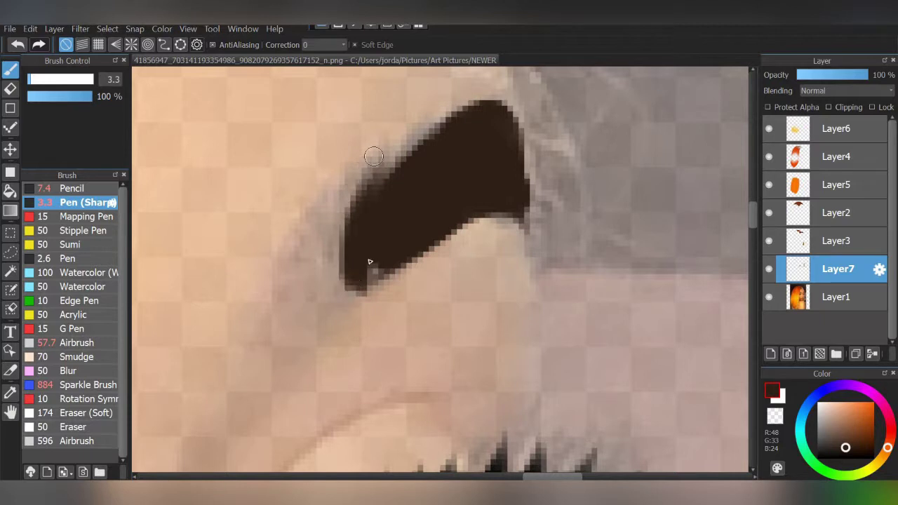
# - Feather the brow's inner end with soft, low-opacity hair strokes
pyautogui.moveTo(317, 307); pyautogui.dragTo(330, 189)
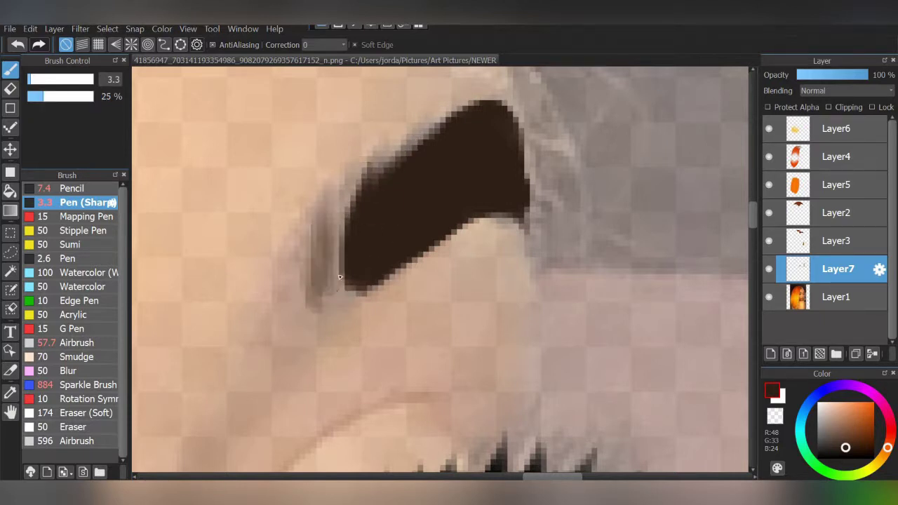
pyautogui.moveTo(337, 294); pyautogui.dragTo(344, 190)
pyautogui.moveTo(302, 309); pyautogui.dragTo(309, 169)
pyautogui.hotkey('ctrl', 'z')
pyautogui.moveTo(343, 295); pyautogui.dragTo(344, 169)
pyautogui.moveTo(319, 305); pyautogui.dragTo(326, 200)
pyautogui.moveTo(52, 96); pyautogui.dragTo(39, 96)
pyautogui.click(42, 96)
pyautogui.moveTo(288, 309); pyautogui.dragTo(295, 200)
pyautogui.moveTo(302, 186)
pyautogui.mouseDown()
pyautogui.moveTo(311, 307)
pyautogui.moveTo(323, 193)
pyautogui.mouseUp()
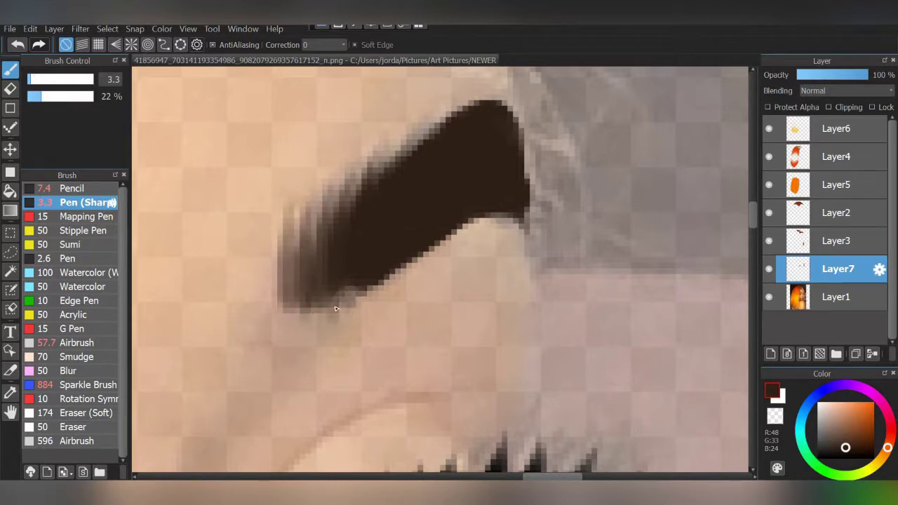
pyautogui.moveTo(276, 337)
pyautogui.mouseDown()
pyautogui.moveTo(284, 210)
pyautogui.moveTo(277, 239)
pyautogui.mouseUp()
# - Trim the eyebrow's lower edge clean with the Eraser, darkening it with the pen
pyautogui.press('e')
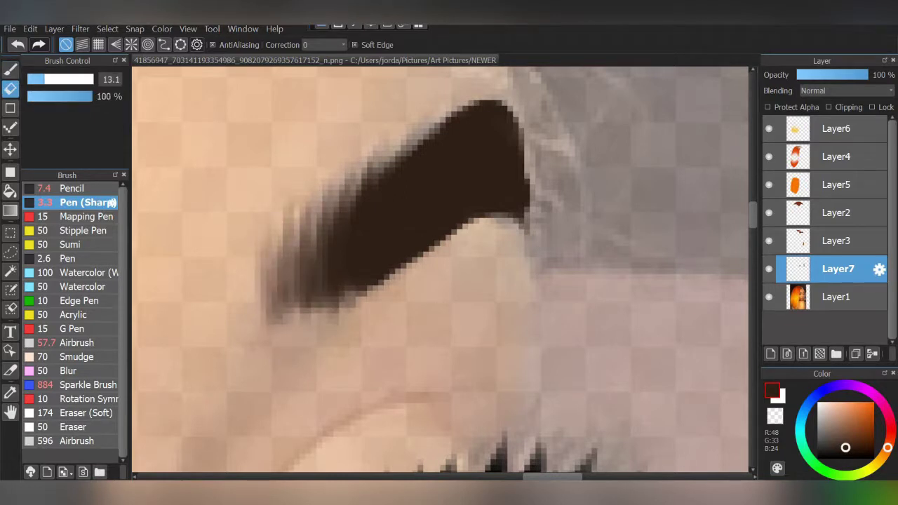
pyautogui.moveTo(440, 269); pyautogui.dragTo(284, 322)
pyautogui.moveTo(491, 223); pyautogui.dragTo(370, 295)
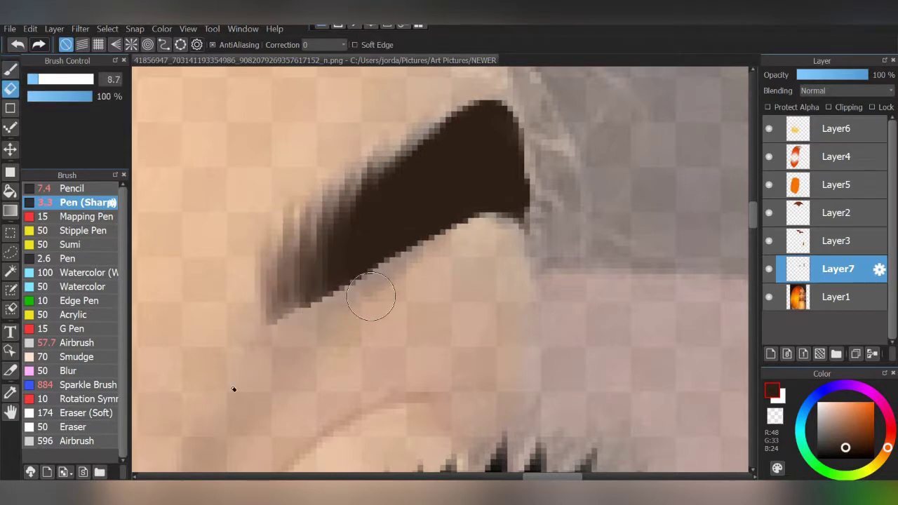
pyautogui.scroll(-5, 473, 249)
pyautogui.scroll(3, 473, 249)
pyautogui.scroll(2, 473, 249)
pyautogui.press('b')
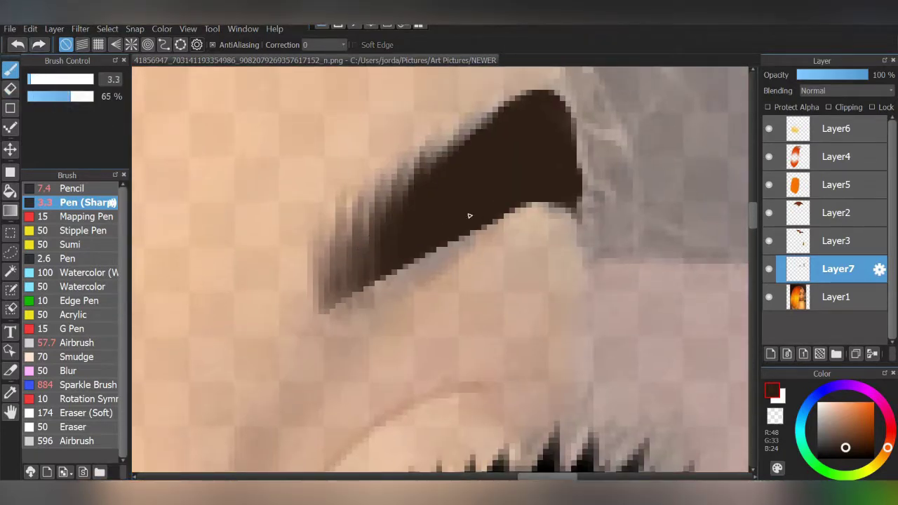
pyautogui.moveTo(324, 309); pyautogui.dragTo(530, 193)
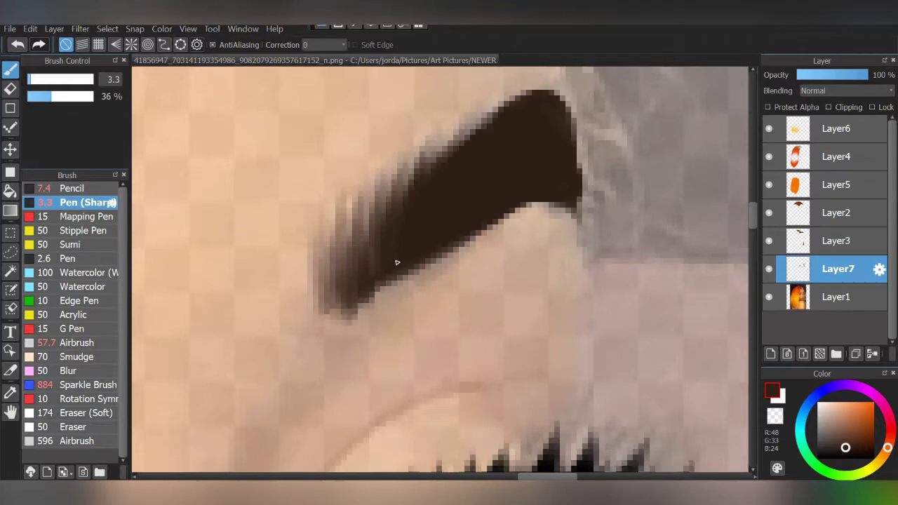
pyautogui.moveTo(519, 245); pyautogui.dragTo(305, 363)
pyautogui.scroll(-3, 672, 217)
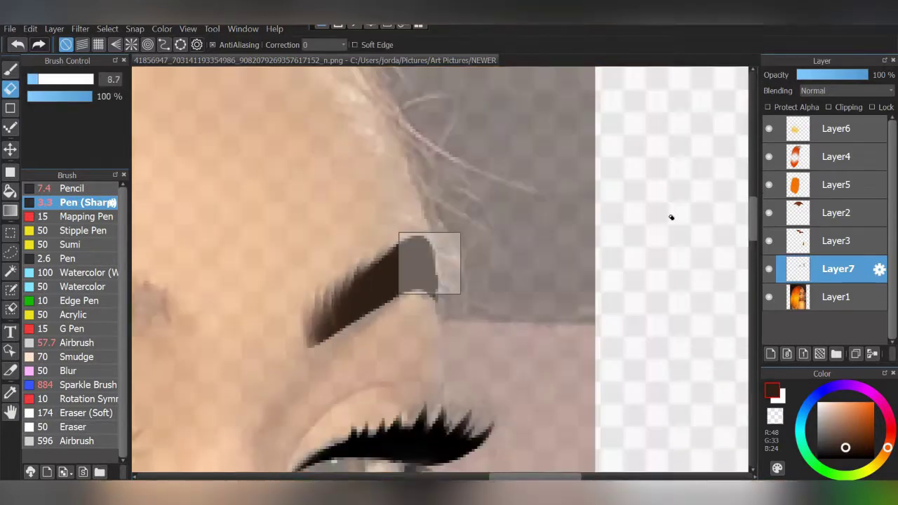
pyautogui.scroll(3, 552, 391)
# - Outline the left eyebrow's upper and lower lines with Pen (Sharp) at 100% opacity
pyautogui.press('b')
pyautogui.click(93, 96)
pyautogui.moveTo(284, 321); pyautogui.dragTo(419, 307)
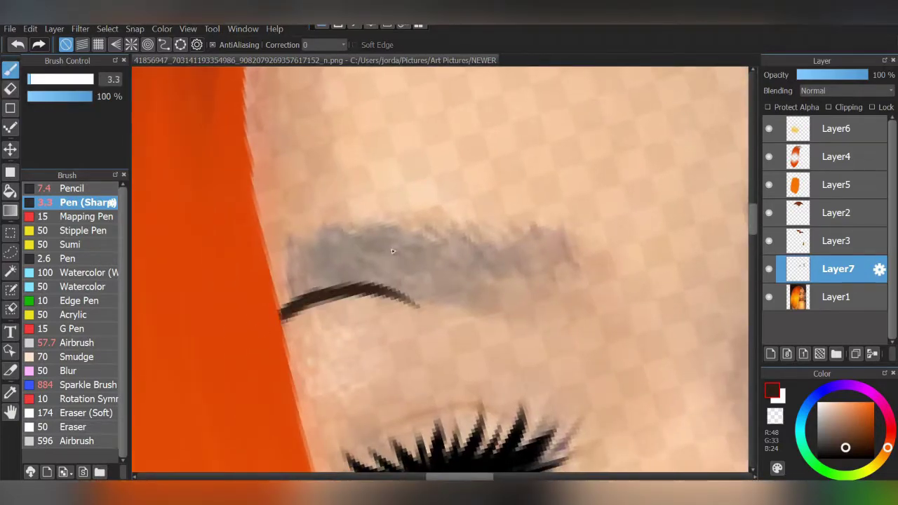
pyautogui.moveTo(274, 263)
pyautogui.mouseDown()
pyautogui.moveTo(449, 240)
pyautogui.moveTo(306, 246)
pyautogui.mouseUp()
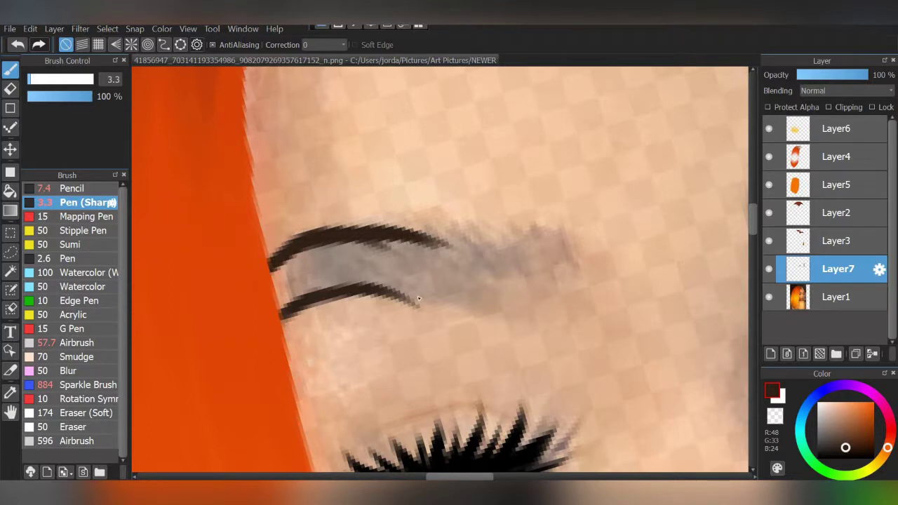
pyautogui.moveTo(481, 315); pyautogui.dragTo(295, 288)
pyautogui.hotkey('ctrl', 'z')
pyautogui.moveTo(485, 308); pyautogui.dragTo(287, 309)
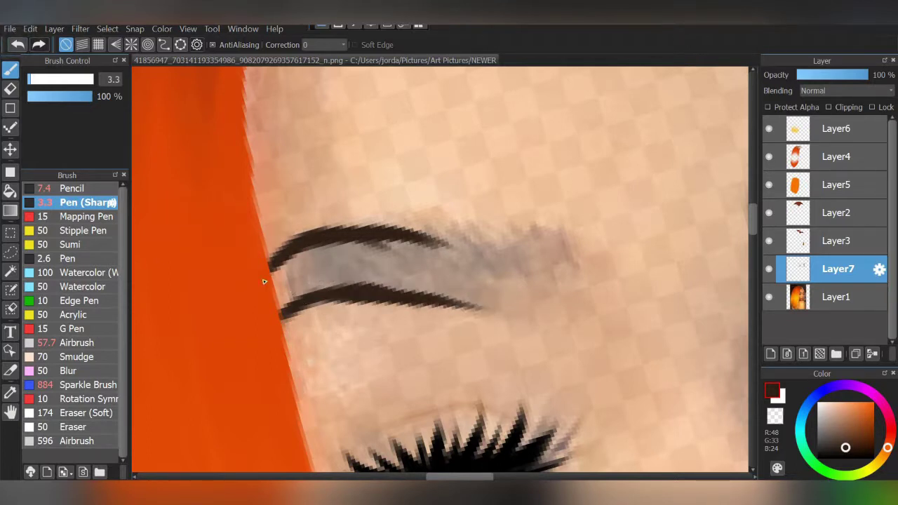
# - Fill the left brow between its outlines with the Pencil
pyautogui.click(70, 188)
pyautogui.moveTo(330, 246)
pyautogui.mouseDown()
pyautogui.moveTo(452, 277)
pyautogui.moveTo(295, 278)
pyautogui.mouseUp()
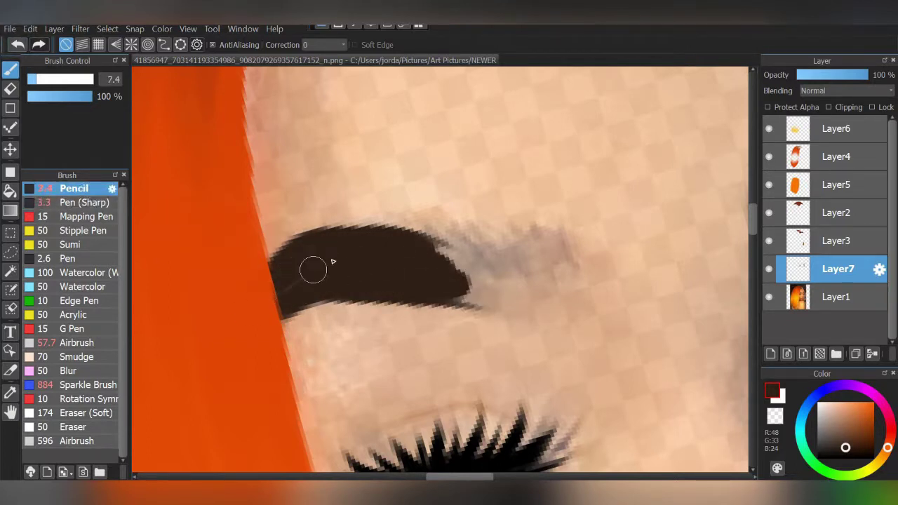
pyautogui.scroll(-3, 382, 260)
pyautogui.scroll(4, 505, 391)
pyautogui.click(88, 202)
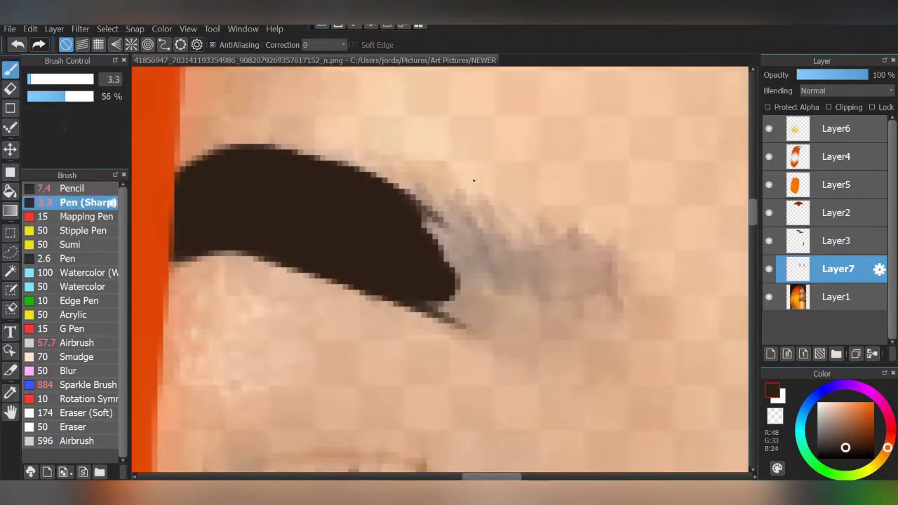
# - Add dark hair strokes extending the brow tail and darkening its lower edge and tip
pyautogui.moveTo(488, 334); pyautogui.dragTo(449, 182)
pyautogui.moveTo(456, 309); pyautogui.dragTo(414, 165)
pyautogui.moveTo(463, 326); pyautogui.dragTo(410, 165)
pyautogui.moveTo(505, 337)
pyautogui.mouseDown()
pyautogui.moveTo(502, 193)
pyautogui.moveTo(456, 185)
pyautogui.mouseUp()
pyautogui.moveTo(460, 231); pyautogui.dragTo(385, 171)
pyautogui.moveTo(451, 313); pyautogui.dragTo(516, 337)
pyautogui.moveTo(516, 242); pyautogui.dragTo(502, 342)
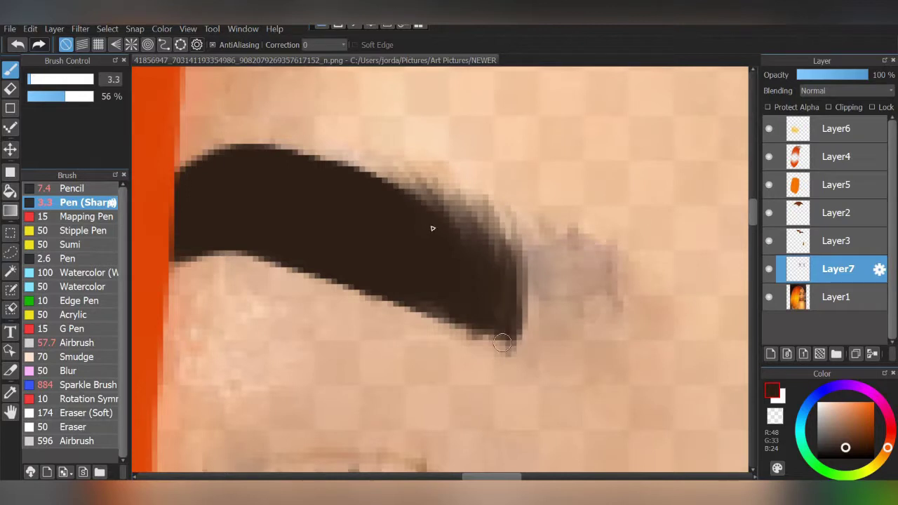
pyautogui.moveTo(468, 310); pyautogui.dragTo(343, 310)
# - Add soft, low-opacity hairs at the brow tail
pyautogui.click(45, 96)
pyautogui.moveTo(421, 347)
pyautogui.mouseDown()
pyautogui.moveTo(407, 207)
pyautogui.moveTo(397, 336)
pyautogui.moveTo(428, 228)
pyautogui.mouseUp()
pyautogui.click(42, 96)
pyautogui.moveTo(473, 359); pyautogui.dragTo(456, 258)
pyautogui.moveTo(449, 349); pyautogui.dragTo(429, 221)
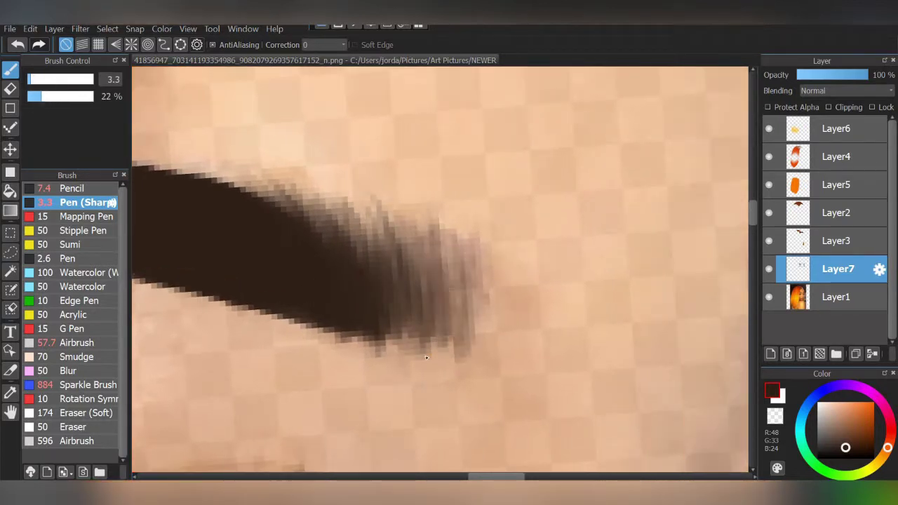
pyautogui.moveTo(420, 308); pyautogui.dragTo(414, 225)
pyautogui.moveTo(477, 358); pyautogui.dragTo(456, 238)
pyautogui.moveTo(494, 372); pyautogui.dragTo(484, 249)
pyautogui.scroll(-3, 491, 316)
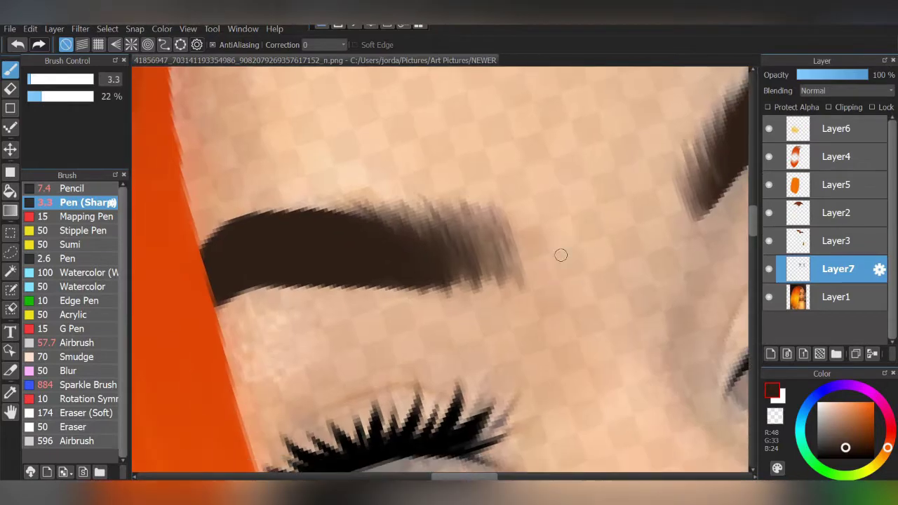
# - Erase the fuzzy lower edge of the left brow
pyautogui.press('e')
pyautogui.moveTo(523, 282)
pyautogui.mouseDown()
pyautogui.moveTo(401, 295)
pyautogui.moveTo(267, 284)
pyautogui.mouseUp()
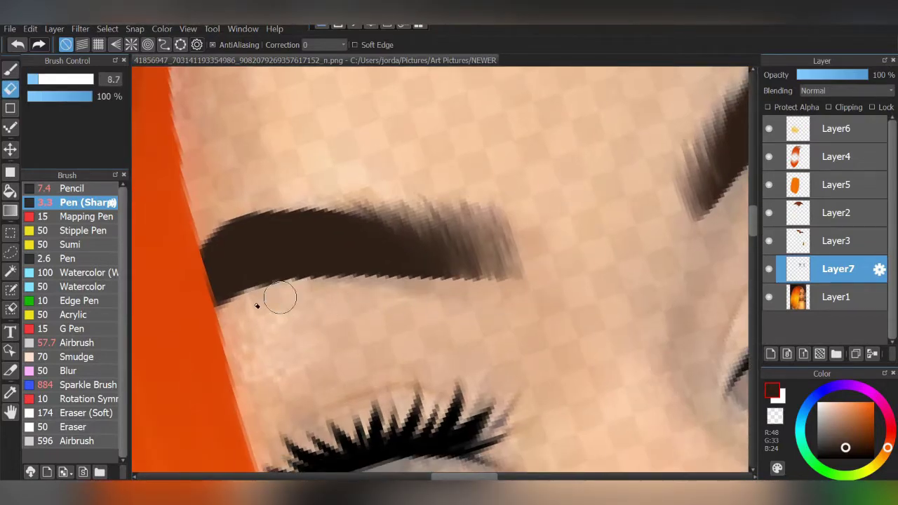
pyautogui.scroll(-3, 591, 290)
pyautogui.scroll(-2, 591, 365)
pyautogui.scroll(-1, 611, 277)
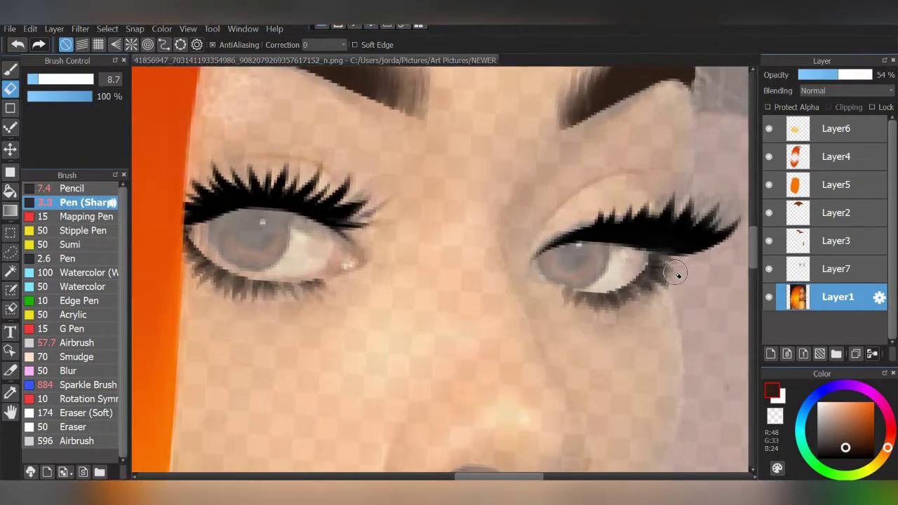
# - Fill both eye whites with white Pencil and shade them with a warm 2% Airbrush
pyautogui.click(70, 188)
pyautogui.moveTo(533, 259); pyautogui.dragTo(582, 257)
pyautogui.moveTo(379, 259); pyautogui.dragTo(201, 242)
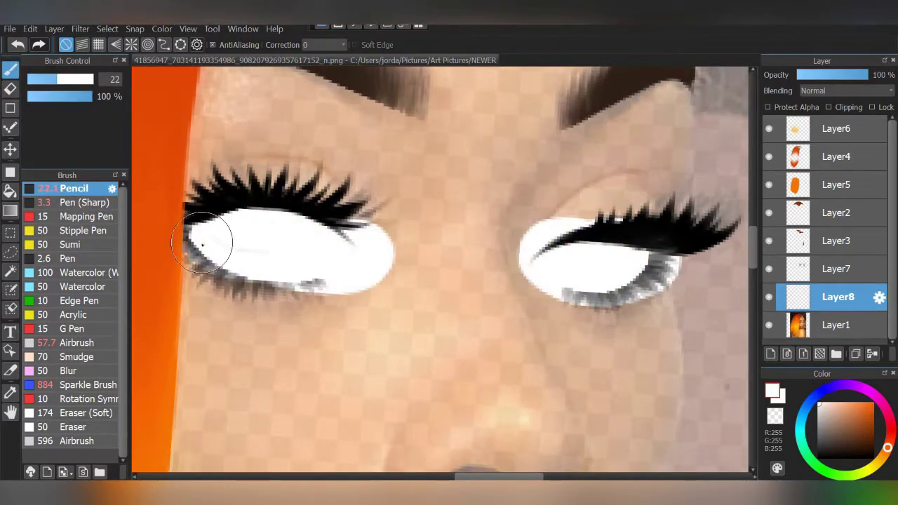
pyautogui.click(77, 342)
pyautogui.moveTo(664, 267)
pyautogui.mouseDown()
pyautogui.moveTo(225, 221)
pyautogui.moveTo(351, 261)
pyautogui.moveTo(210, 231)
pyautogui.mouseUp()
pyautogui.hotkey('ctrl', 'z')
pyautogui.click(28, 96)
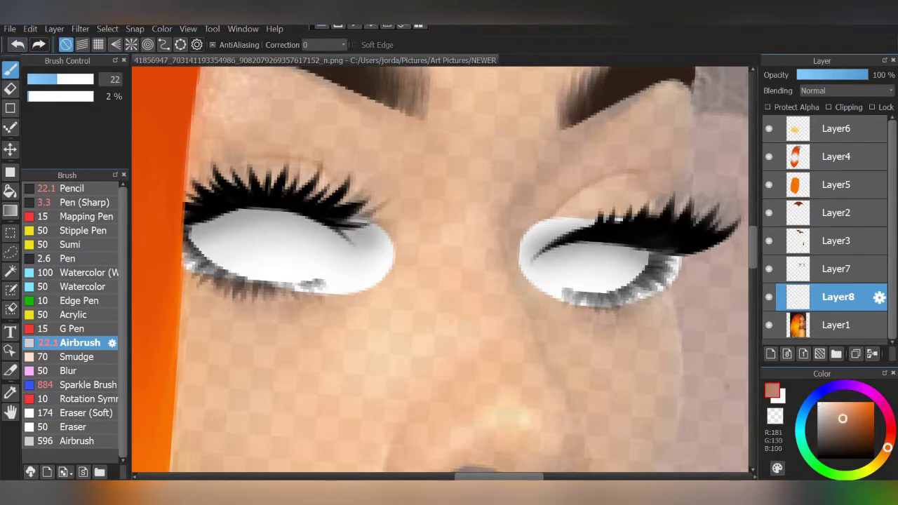
pyautogui.click(890, 432)
pyautogui.moveTo(651, 301); pyautogui.dragTo(523, 277)
pyautogui.moveTo(379, 288)
pyautogui.mouseDown()
pyautogui.moveTo(287, 294)
pyautogui.moveTo(366, 258)
pyautogui.moveTo(351, 251)
pyautogui.moveTo(375, 265)
pyautogui.mouseUp()
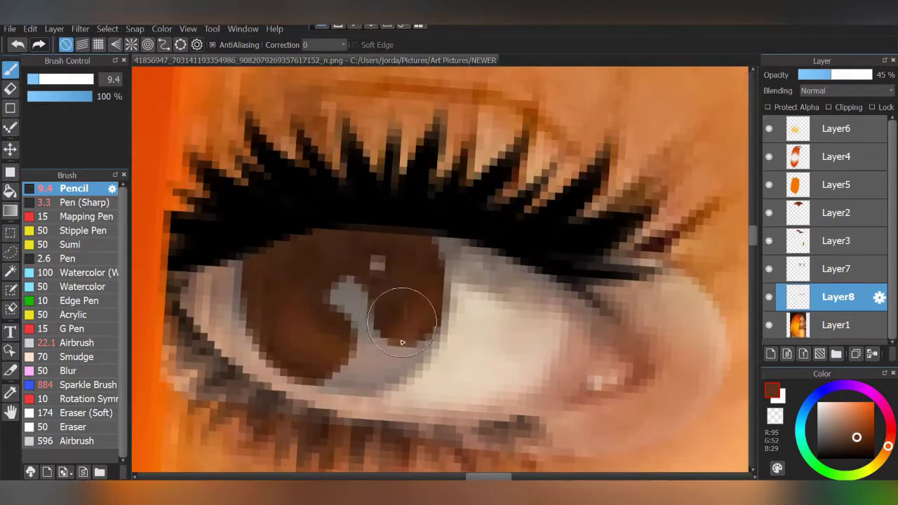
# - Paint brown irises, solid black pupils and soft white highlights in both eyes
pyautogui.moveTo(379, 275); pyautogui.dragTo(400, 318)
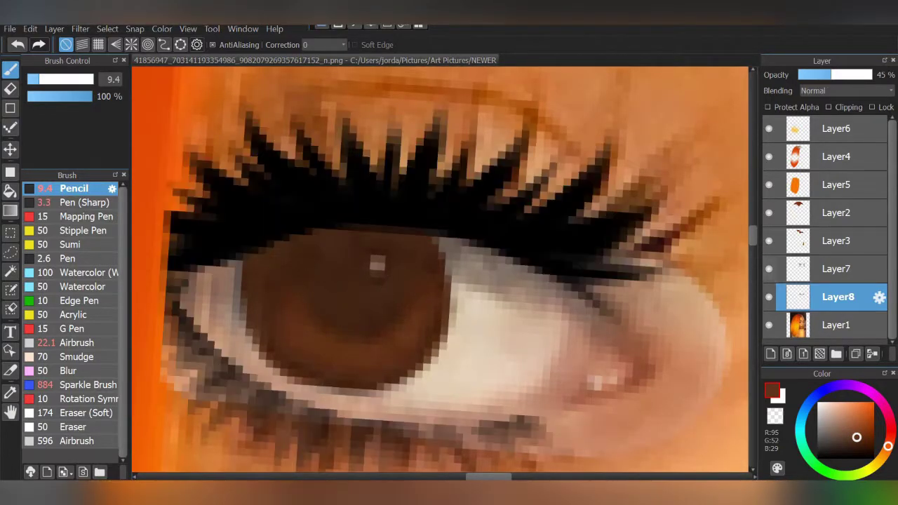
pyautogui.moveTo(351, 271); pyautogui.dragTo(339, 281)
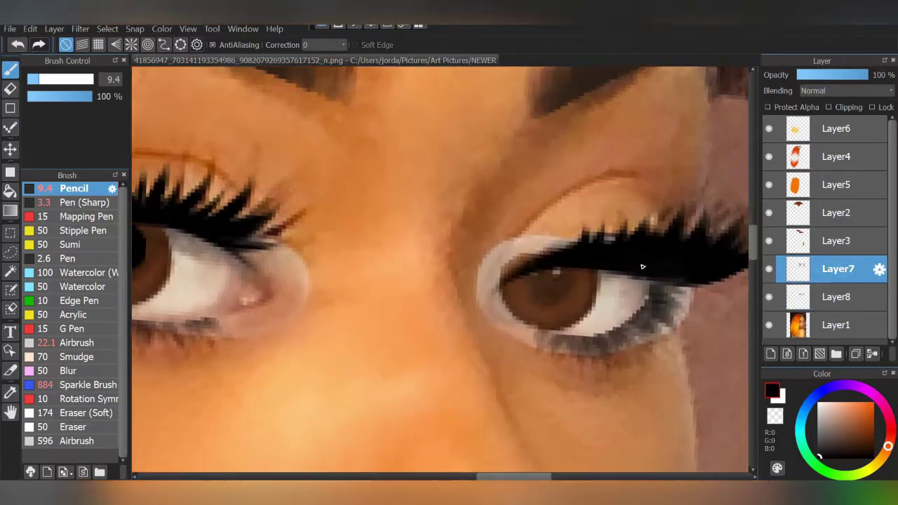
pyautogui.scroll(5, 642, 267)
pyautogui.moveTo(475, 201); pyautogui.dragTo(484, 208)
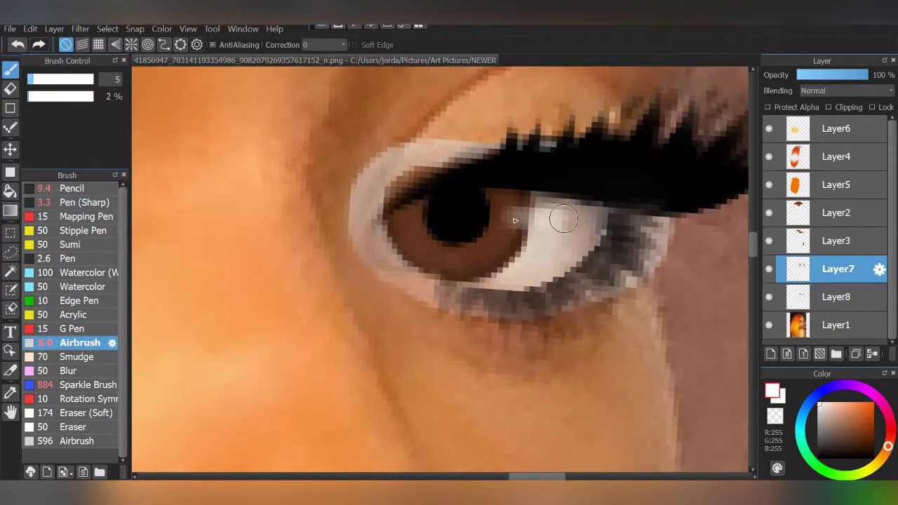
pyautogui.moveTo(563, 220); pyautogui.dragTo(506, 216)
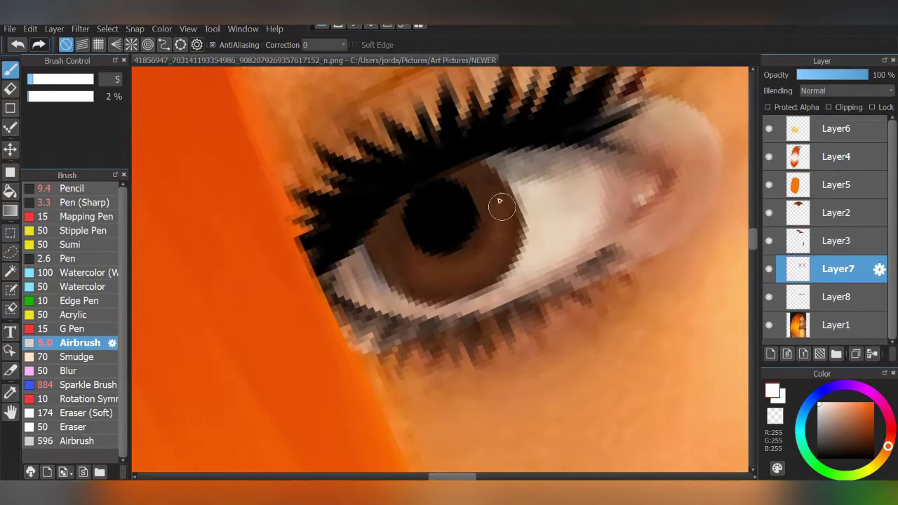
pyautogui.moveTo(500, 201)
pyautogui.mouseDown()
pyautogui.moveTo(576, 184)
pyautogui.moveTo(512, 250)
pyautogui.mouseUp()
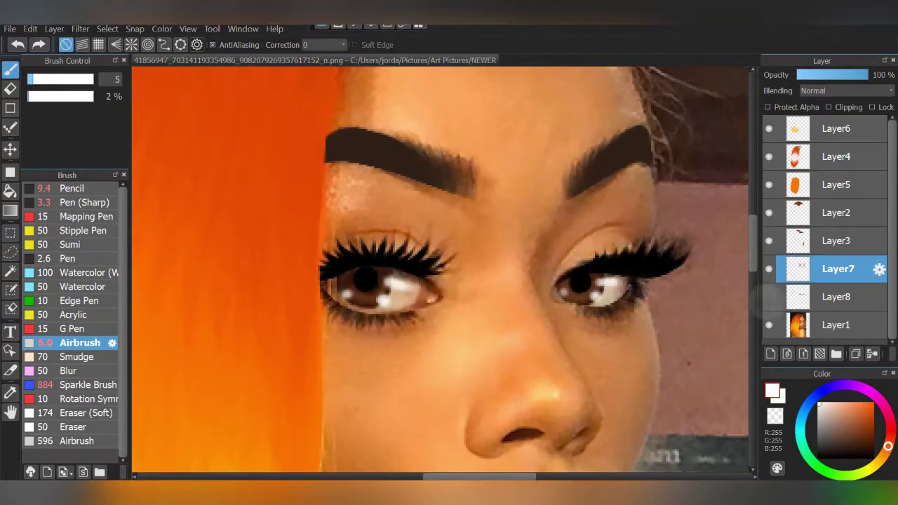
# - Hide the reference photo and select the eye-white layer
pyautogui.click(769, 297)
pyautogui.click(835, 297)
pyautogui.click(769, 325)
pyautogui.scroll(3, 634, 270)
pyautogui.scroll(3, 633, 270)
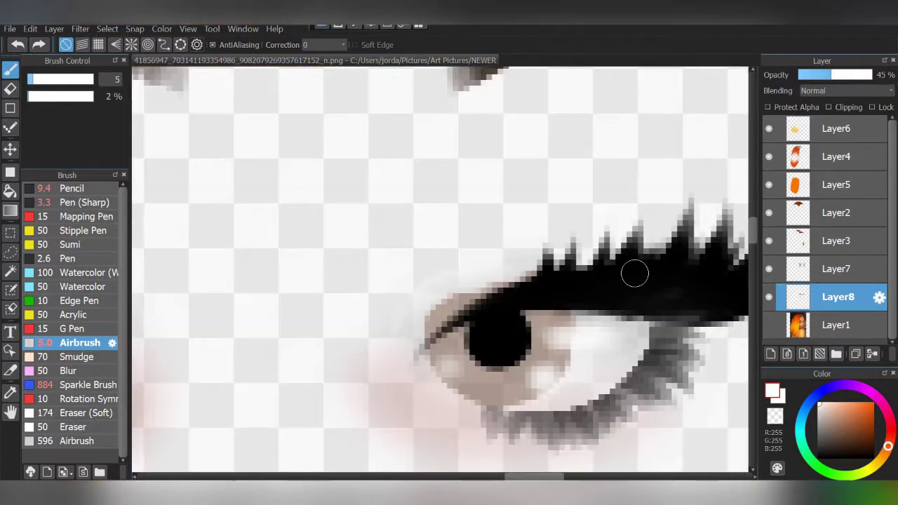
# - Airbrush black beside the pupil to deepen the iris
pyautogui.doubleClick(772, 390)
pyautogui.click(306, 240)
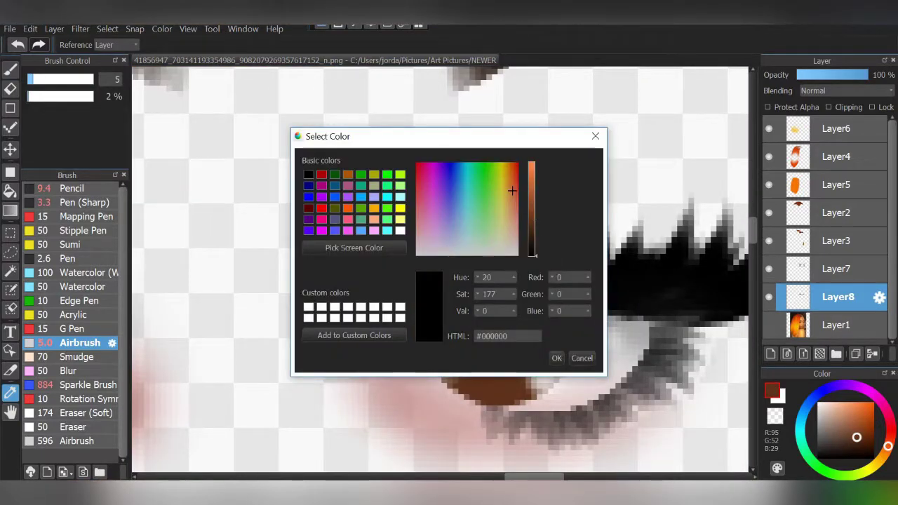
pyautogui.click(527, 355)
pyautogui.moveTo(542, 312); pyautogui.dragTo(478, 341)
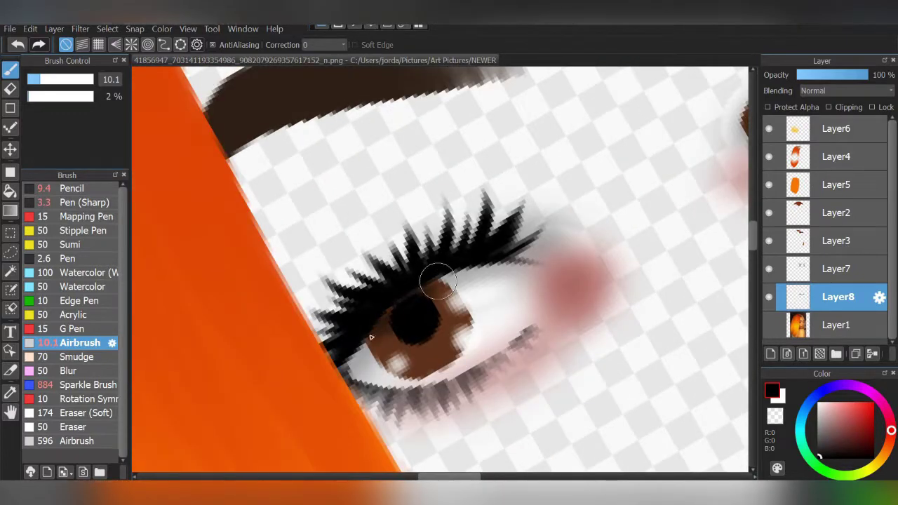
pyautogui.keyDown('alt'); pyautogui.click(449, 335); pyautogui.keyUp('alt')
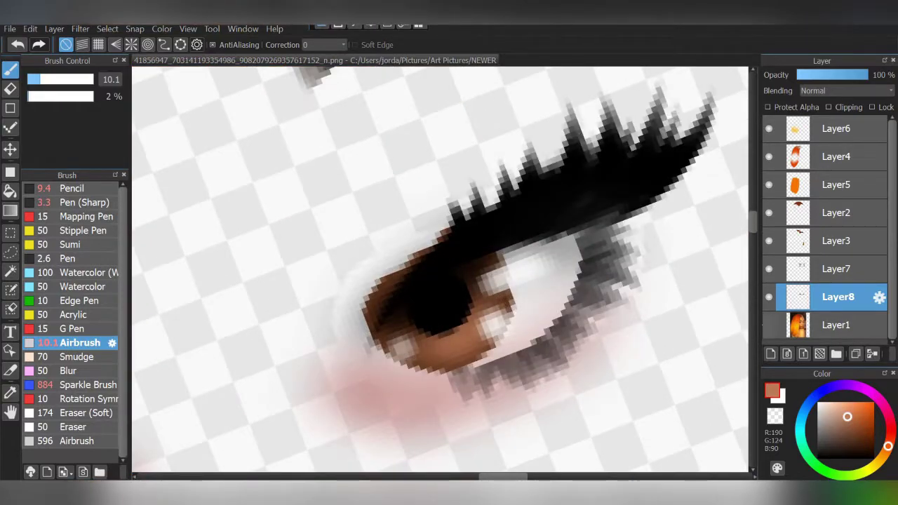
# - Erase stray white and grey paint around the edges of the eye white
pyautogui.press('e')
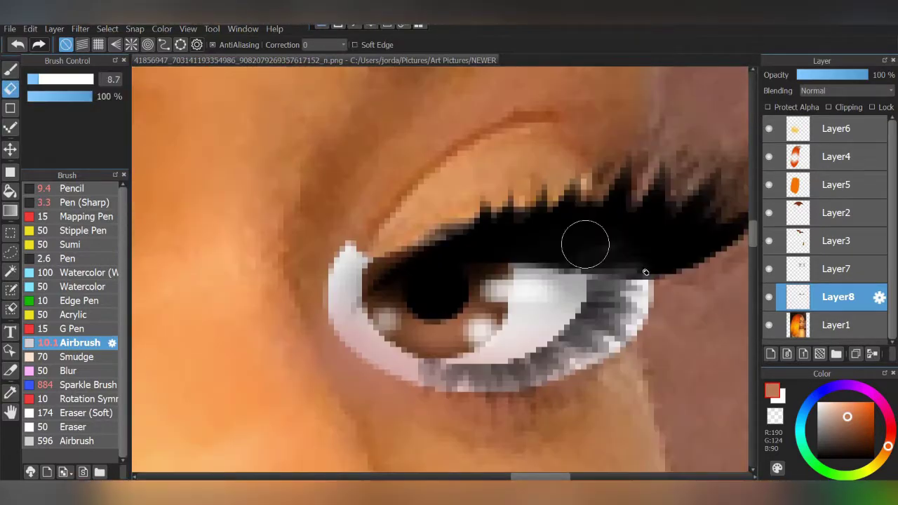
pyautogui.moveTo(585, 245)
pyautogui.mouseDown()
pyautogui.moveTo(611, 335)
pyautogui.moveTo(533, 379)
pyautogui.mouseUp()
pyautogui.moveTo(463, 379); pyautogui.dragTo(344, 358)
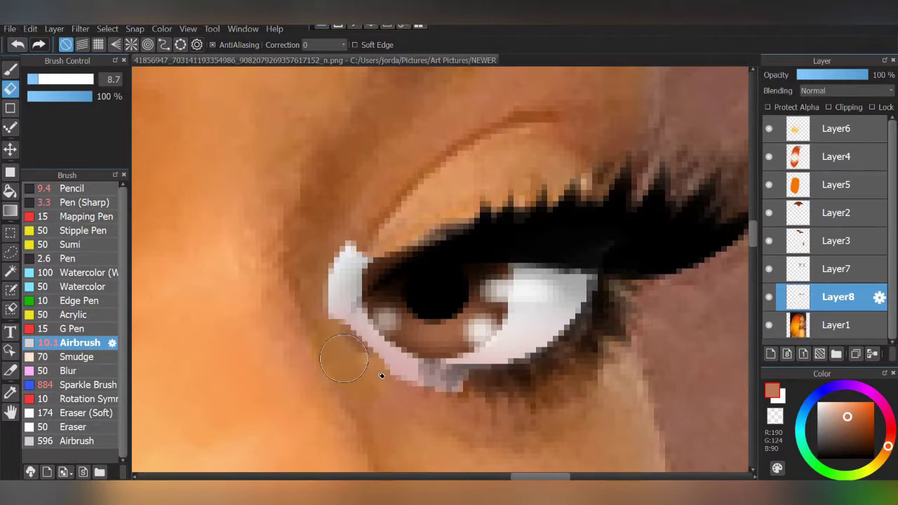
pyautogui.moveTo(411, 393); pyautogui.dragTo(516, 405)
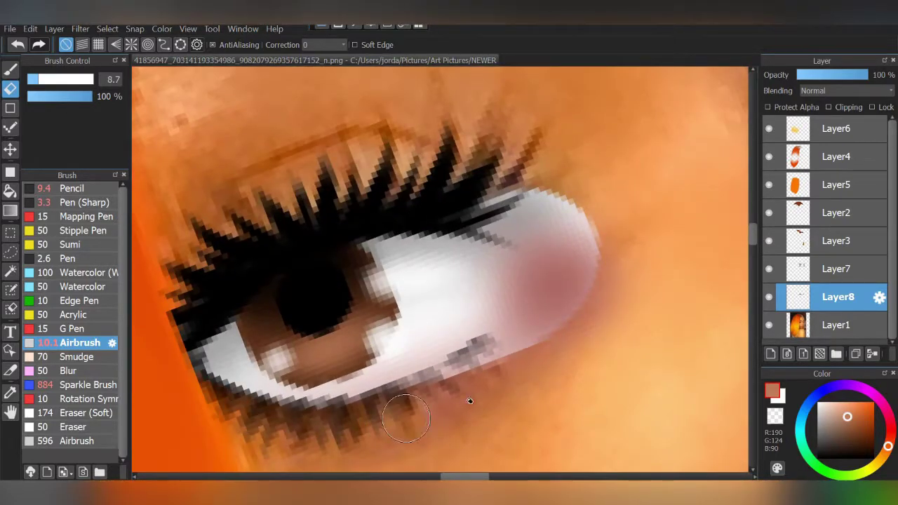
pyautogui.moveTo(538, 210); pyautogui.dragTo(567, 236)
pyautogui.moveTo(622, 252); pyautogui.dragTo(552, 227)
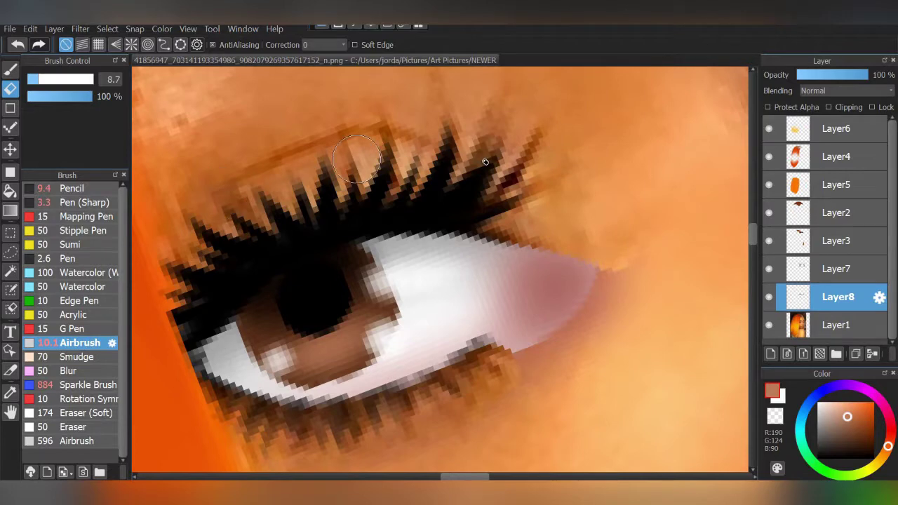
pyautogui.moveTo(578, 280); pyautogui.dragTo(490, 370)
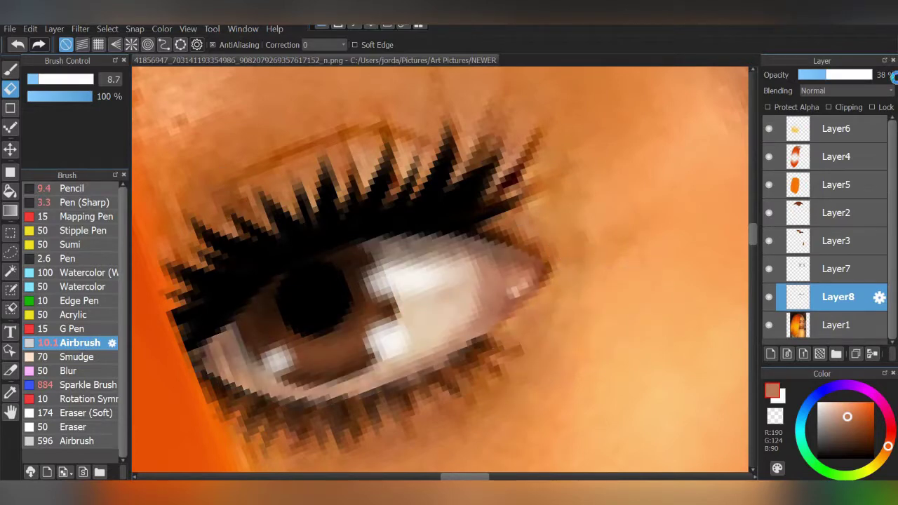
# - Restore 100% layer opacity, check the eye without the reference, and add a new layer
pyautogui.moveTo(893, 77); pyautogui.dragTo(897, 76)
pyautogui.click(769, 324)
pyautogui.scroll(-2, 631, 337)
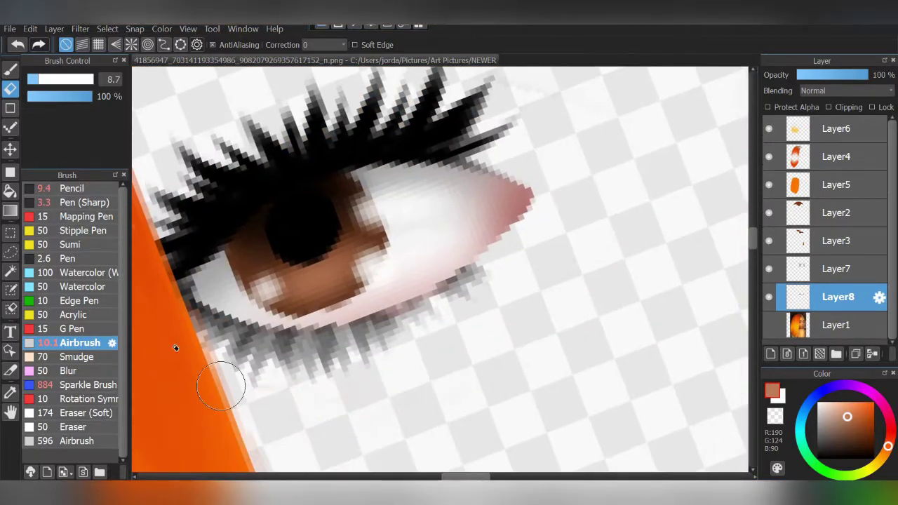
pyautogui.scroll(-5, 554, 330)
pyautogui.scroll(2, 593, 287)
pyautogui.scroll(3, 338, 309)
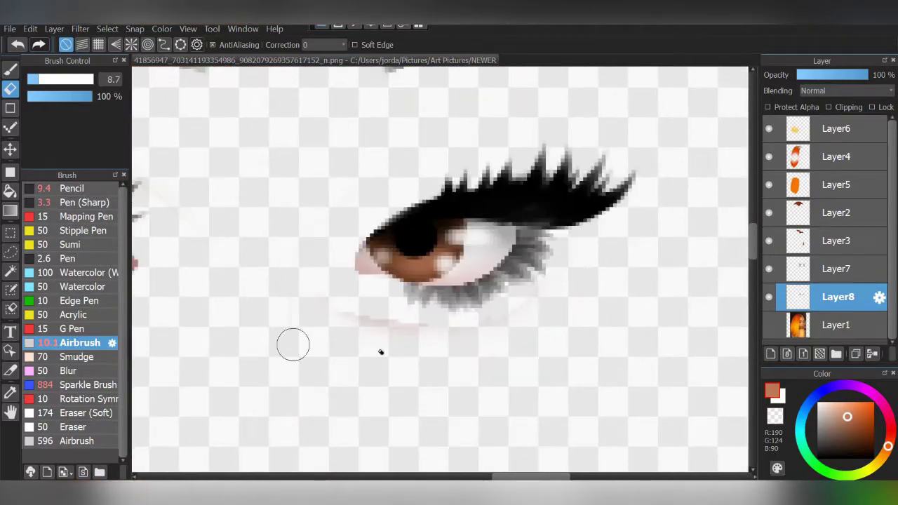
pyautogui.scroll(-4, 641, 404)
pyautogui.scroll(2, 571, 300)
pyautogui.click(769, 325)
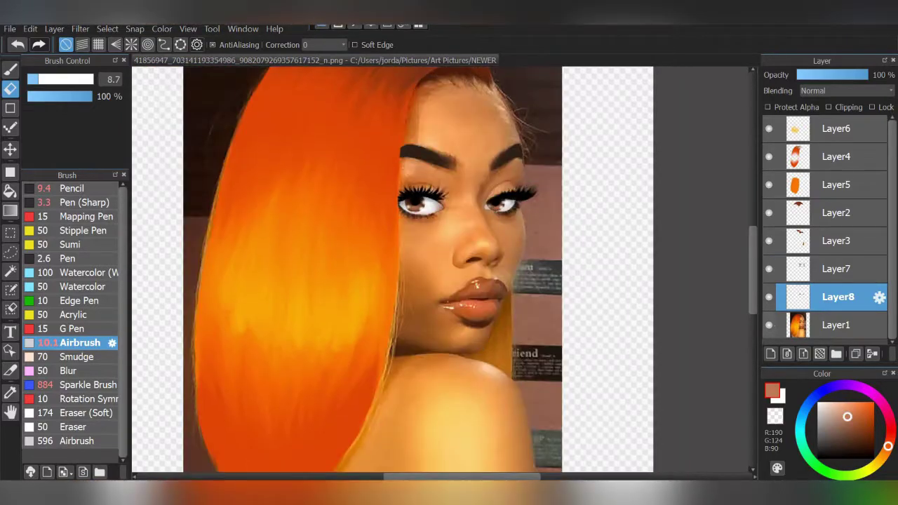
pyautogui.click(834, 325)
pyautogui.click(770, 354)
pyautogui.scroll(-1, 828, 281)
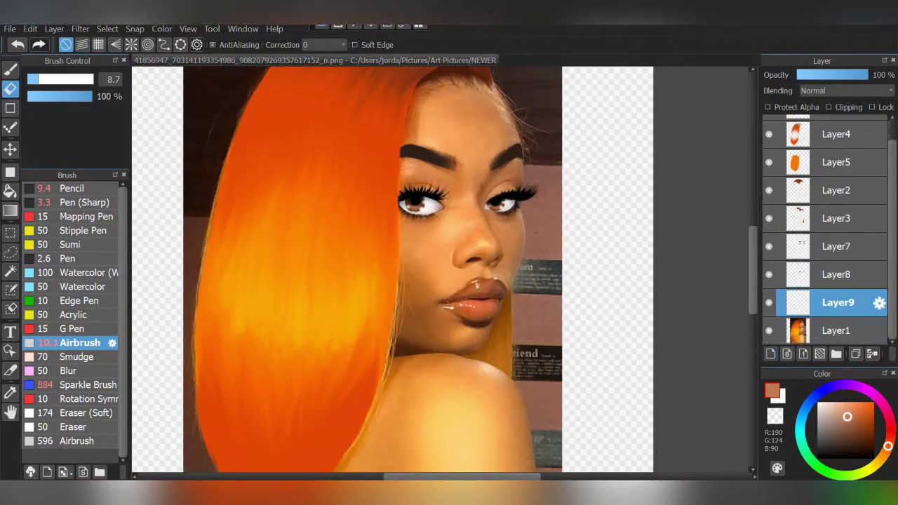
# - Move Layer9 above Layer8 and sample a brown skin tone from the reference photo
pyautogui.moveTo(834, 302); pyautogui.dragTo(835, 270)
pyautogui.scroll(3, 621, 256)
pyautogui.scroll(2, 582, 238)
pyautogui.press('i')
pyautogui.click(835, 331)
pyautogui.click(491, 316)
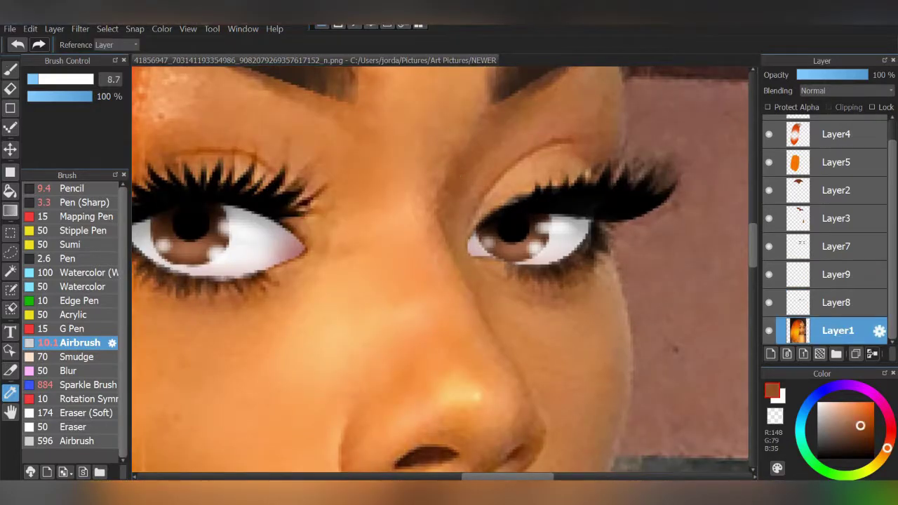
pyautogui.press('b')
pyautogui.click(835, 274)
# - Switch to Pen (Sharp) and fade the reference photo to 64% opacity
pyautogui.click(85, 202)
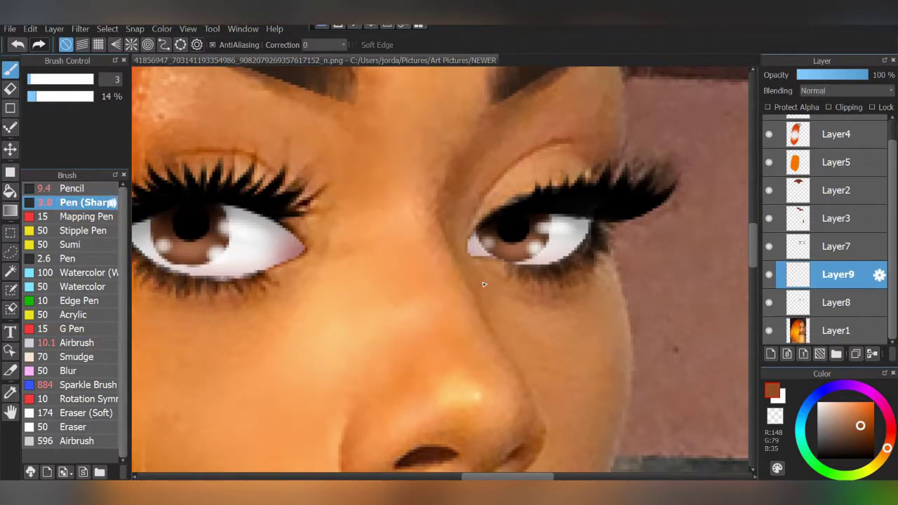
pyautogui.click(769, 331)
pyautogui.click(769, 330)
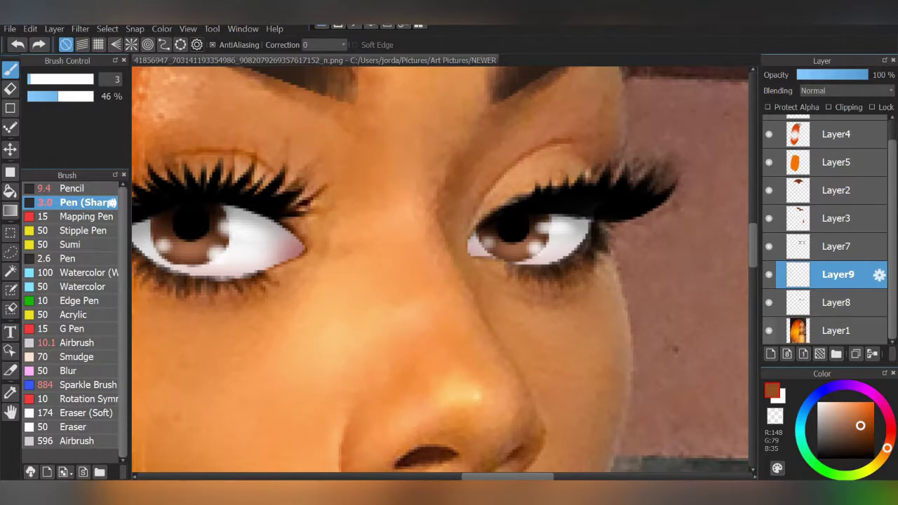
pyautogui.scroll(2, 561, 280)
pyautogui.click(835, 331)
pyautogui.moveTo(868, 74); pyautogui.dragTo(842, 74)
pyautogui.click(835, 274)
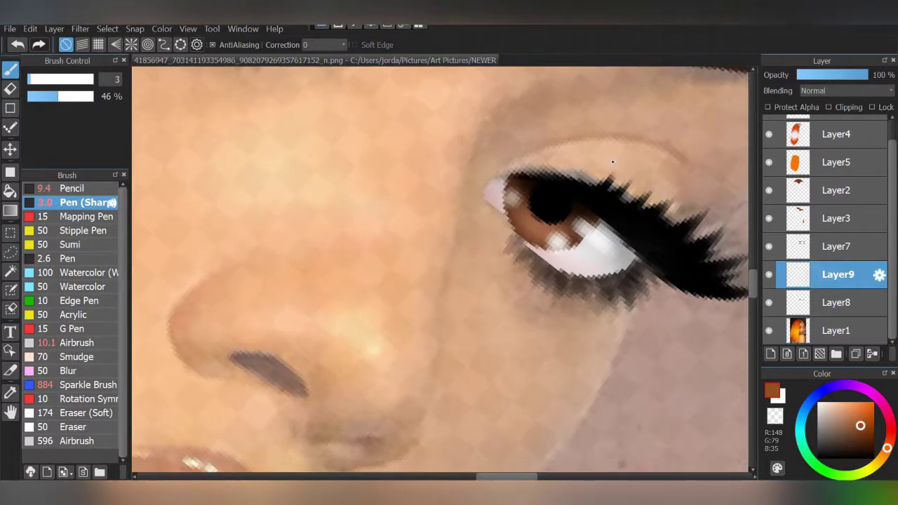
# - Draw the nose bridge curve and nostril edge in brown, undoing the stray tail
pyautogui.moveTo(484, 126); pyautogui.dragTo(449, 330)
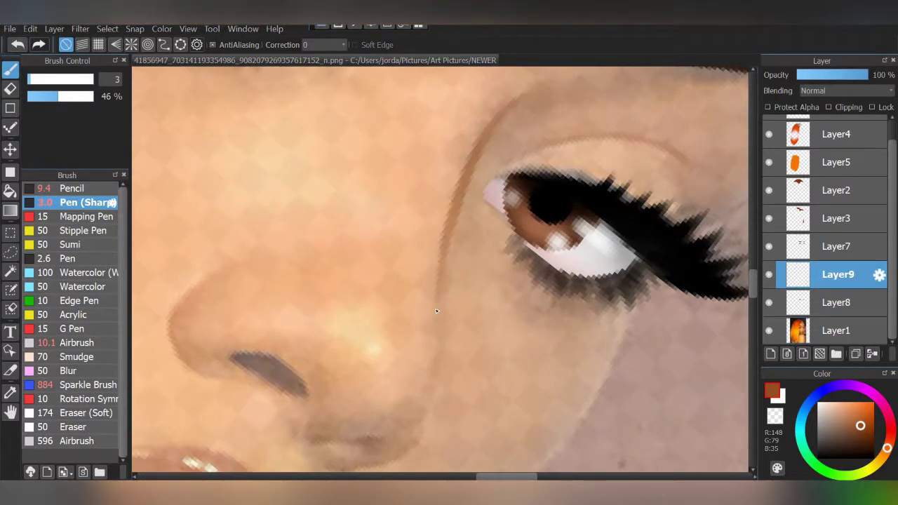
pyautogui.scroll(-2, 543, 330)
pyautogui.scroll(2, 549, 277)
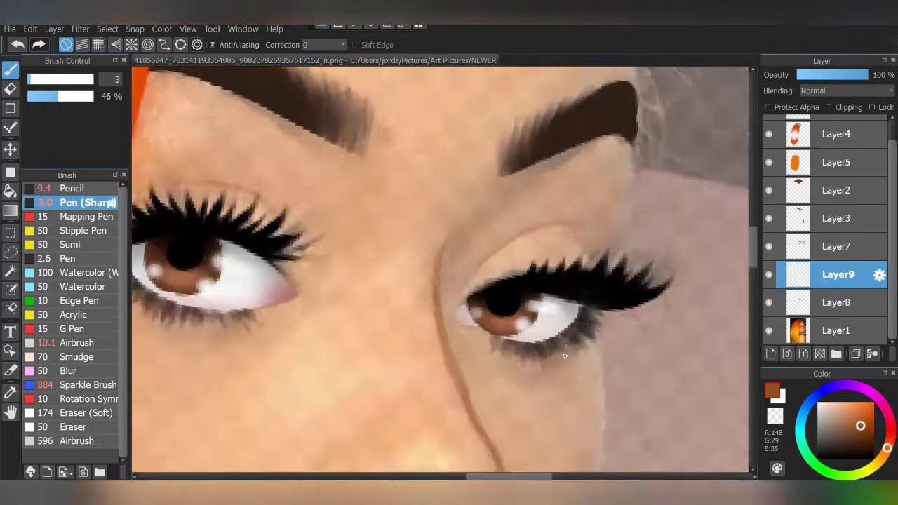
pyautogui.scroll(2, 561, 337)
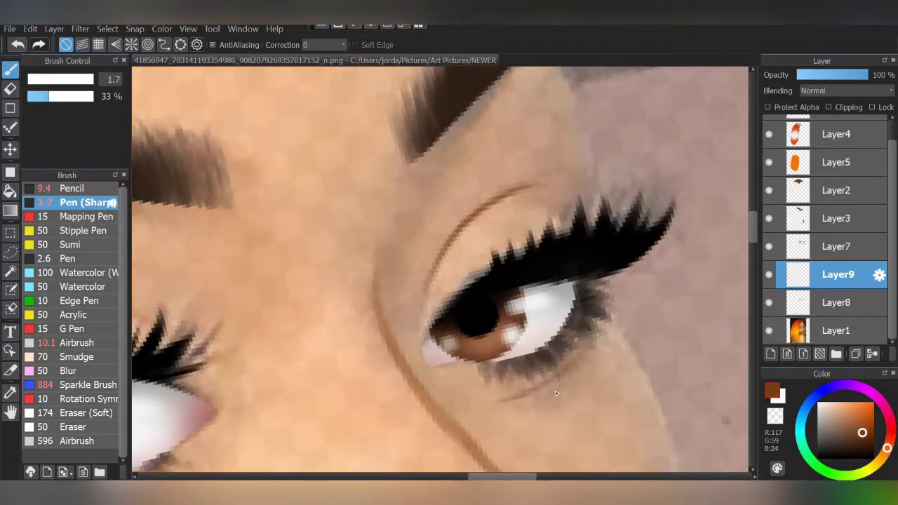
pyautogui.scroll(-2, 556, 392)
pyautogui.scroll(1, 623, 327)
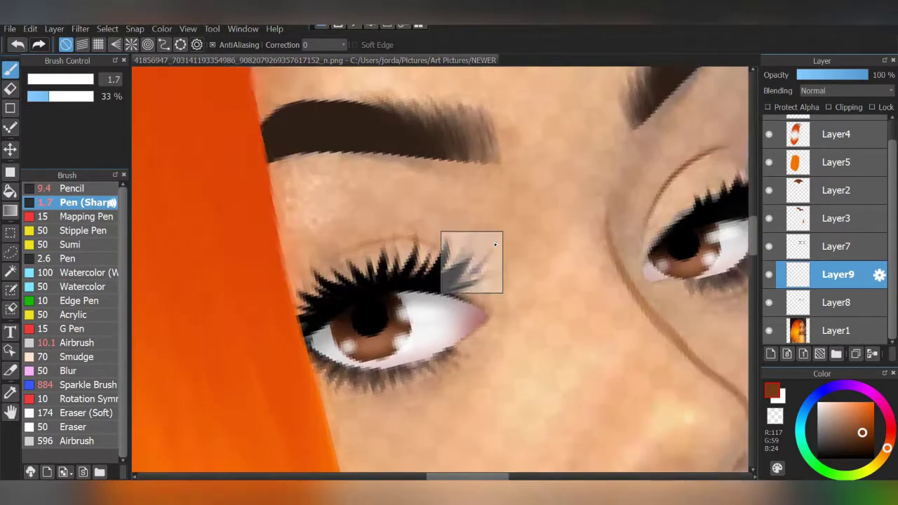
pyautogui.scroll(2, 494, 242)
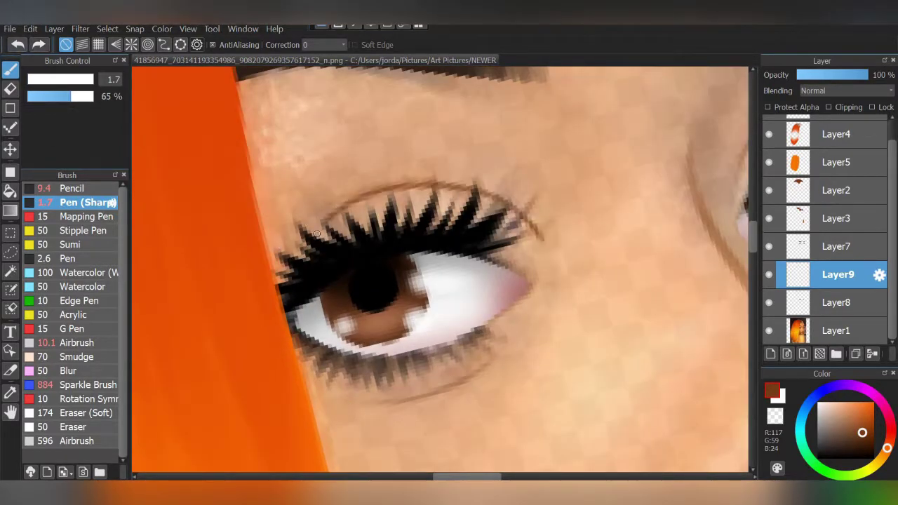
pyautogui.scroll(-1, 631, 254)
pyautogui.scroll(-2, 631, 254)
pyautogui.scroll(2, 440, 269)
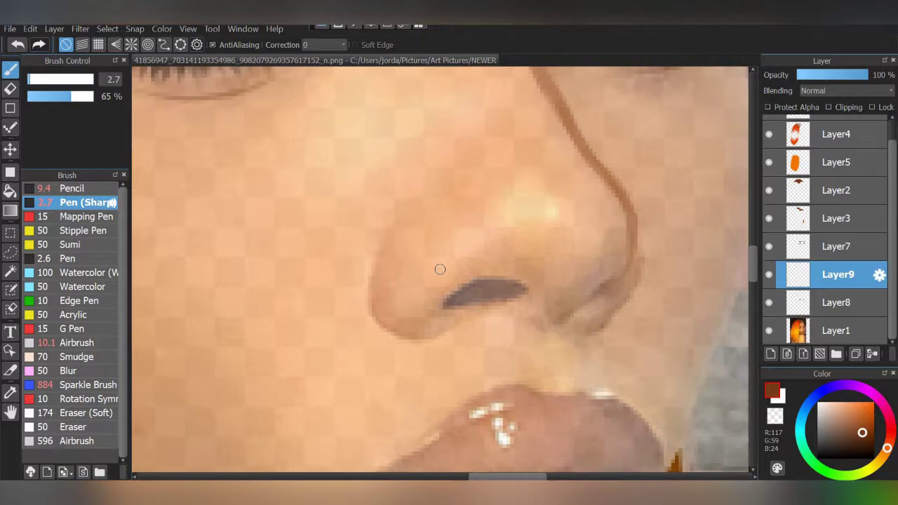
pyautogui.moveTo(397, 224); pyautogui.dragTo(399, 331)
pyautogui.hotkey('ctrl', 'z')
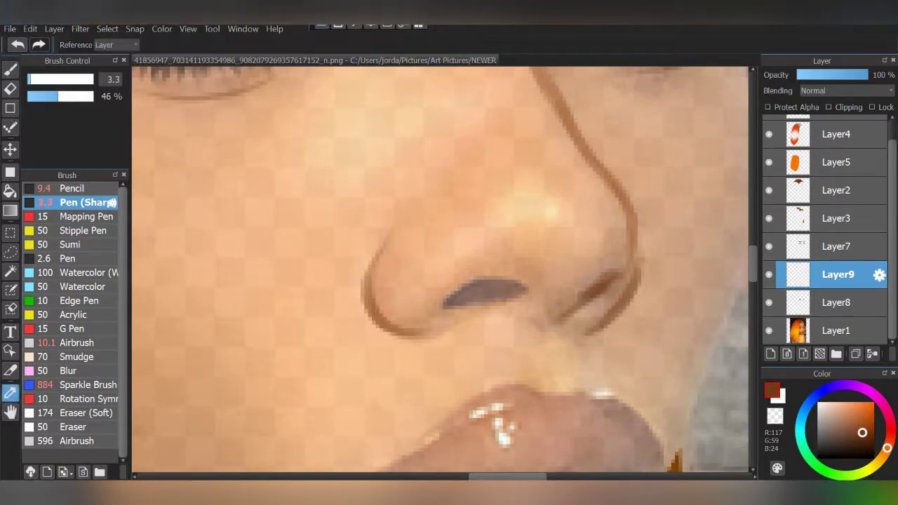
# - Sample a dark brown from the reference and fill the nostril on Layer9
pyautogui.click(836, 331)
pyautogui.click(94, 96)
pyautogui.scroll(2, 440, 269)
pyautogui.click(837, 274)
pyautogui.moveTo(562, 298)
pyautogui.mouseDown()
pyautogui.moveTo(403, 330)
pyautogui.moveTo(477, 308)
pyautogui.moveTo(400, 338)
pyautogui.mouseUp()
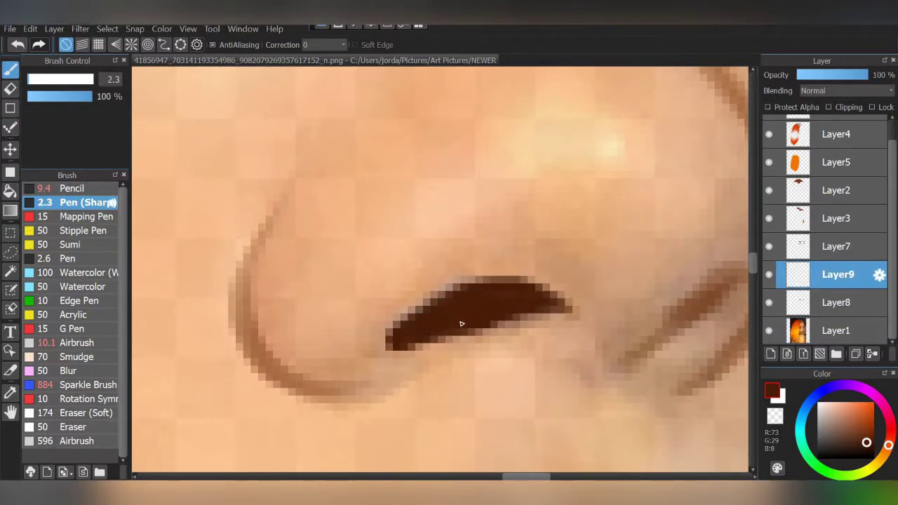
pyautogui.scroll(-2, 505, 308)
pyautogui.scroll(-3, 561, 337)
pyautogui.scroll(2, 646, 372)
pyautogui.scroll(-3, 648, 267)
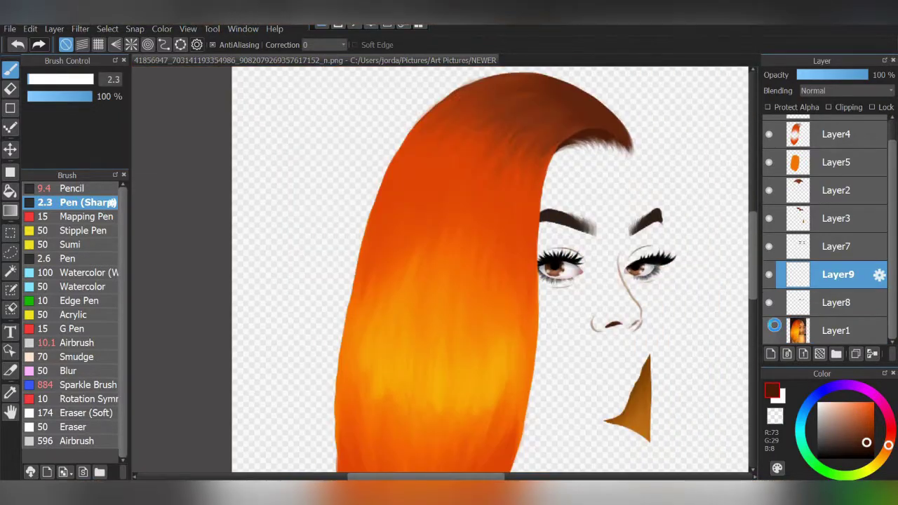
# - Draw dark brown outlines of the upper and lower lips on Layer9
pyautogui.scroll(3, 618, 358)
pyautogui.scroll(2, 617, 358)
pyautogui.click(836, 331)
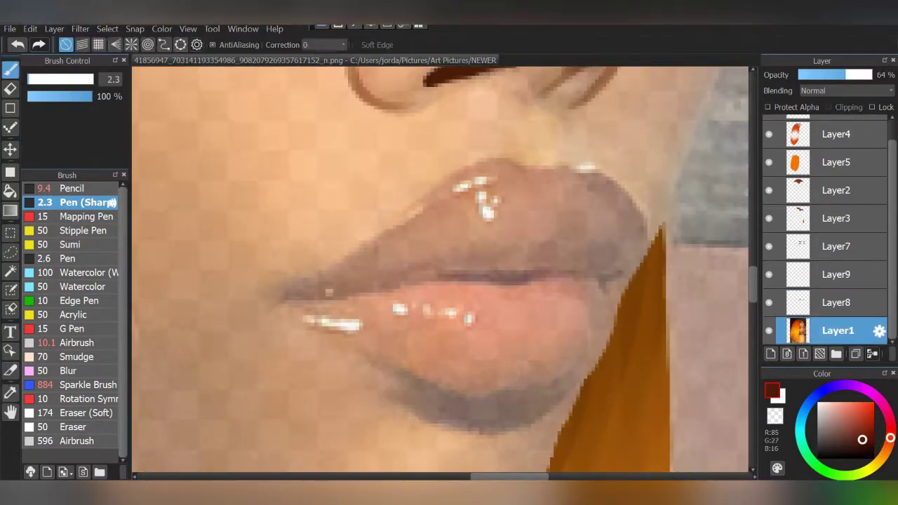
pyautogui.click(836, 274)
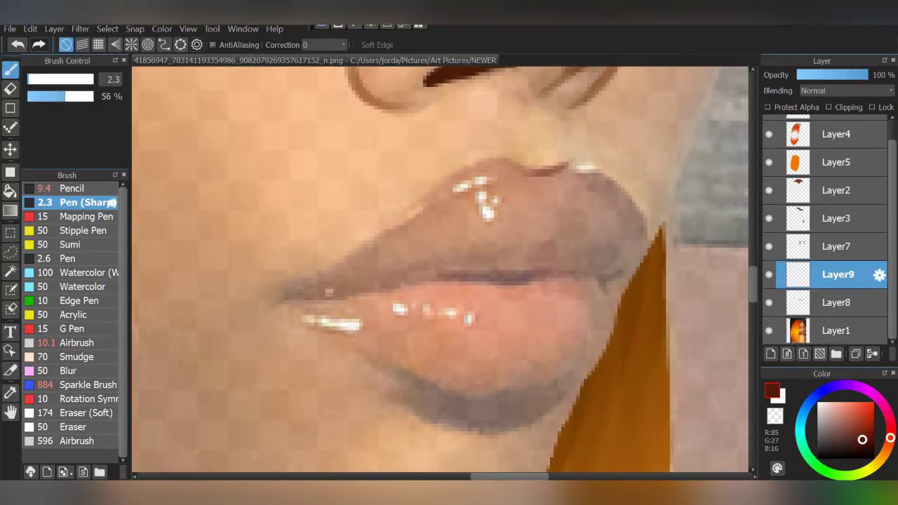
pyautogui.moveTo(463, 161); pyautogui.dragTo(295, 299)
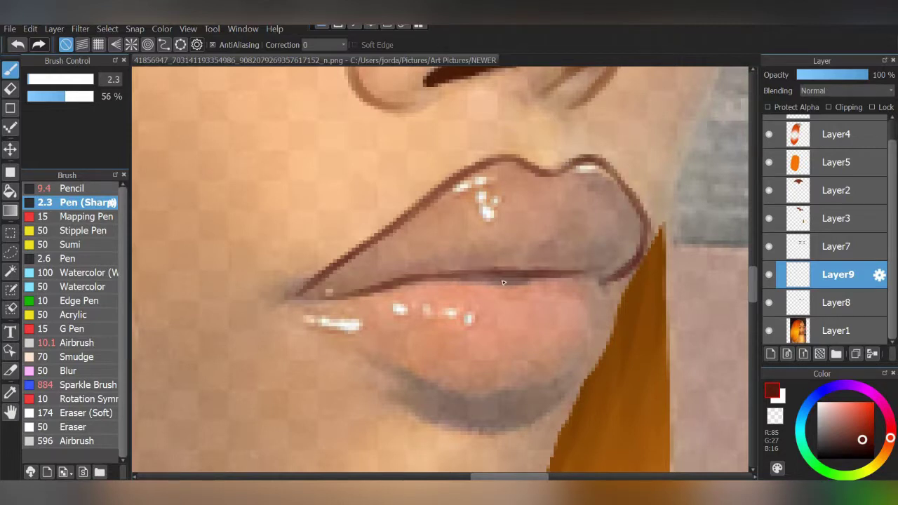
pyautogui.moveTo(295, 302); pyautogui.dragTo(428, 376)
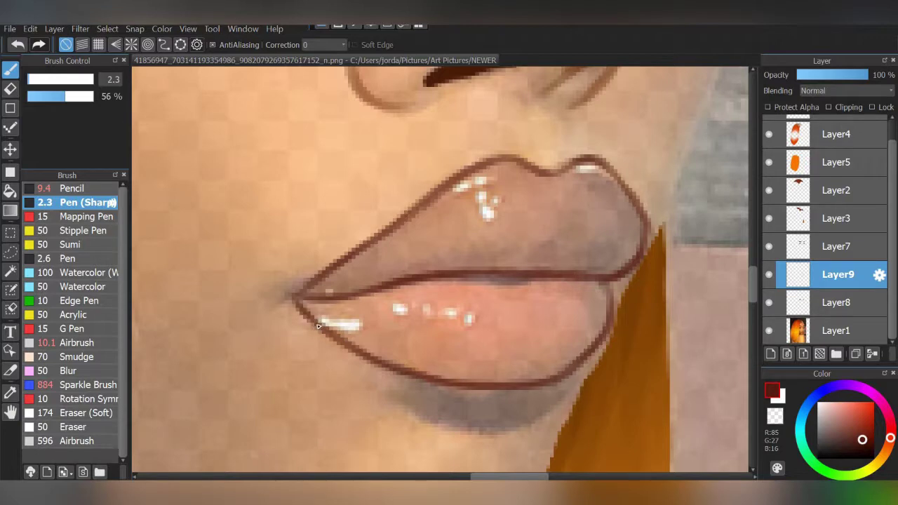
# - Sample a pale highlight colour from the lip on the reference photo
pyautogui.click(834, 246)
pyautogui.click(835, 302)
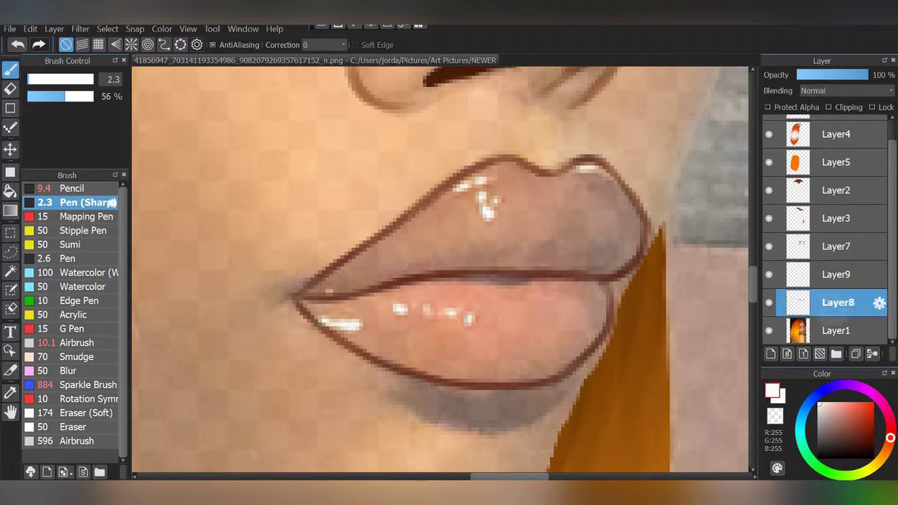
pyautogui.click(834, 330)
pyautogui.keyDown('alt'); pyautogui.click(510, 198); pyautogui.keyUp('alt')
pyautogui.click(78, 343)
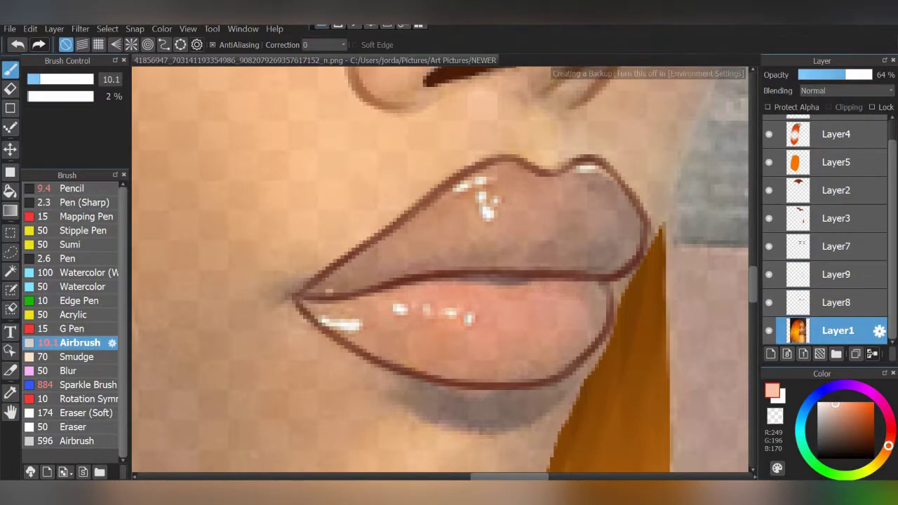
# - Select Layer7 for the lip gloss highlights, then the lip colour and reference layers
pyautogui.click(834, 247)
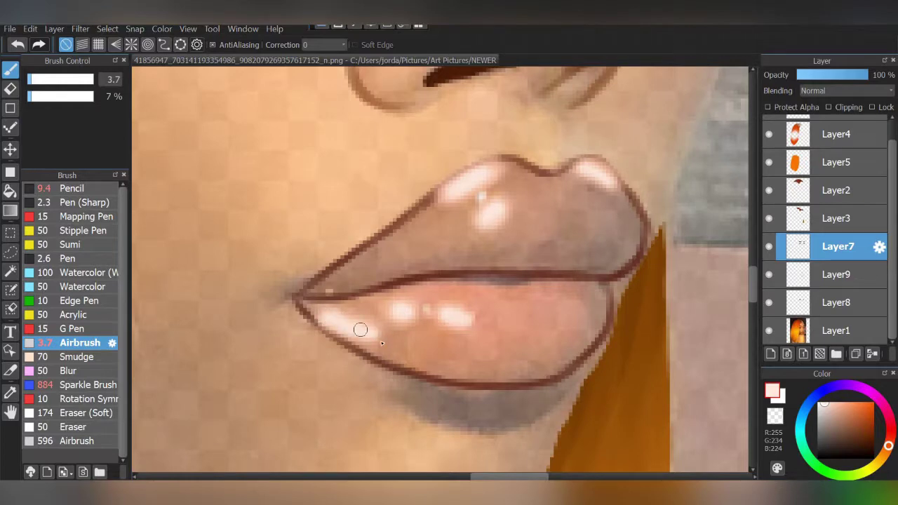
pyautogui.scroll(3, 370, 367)
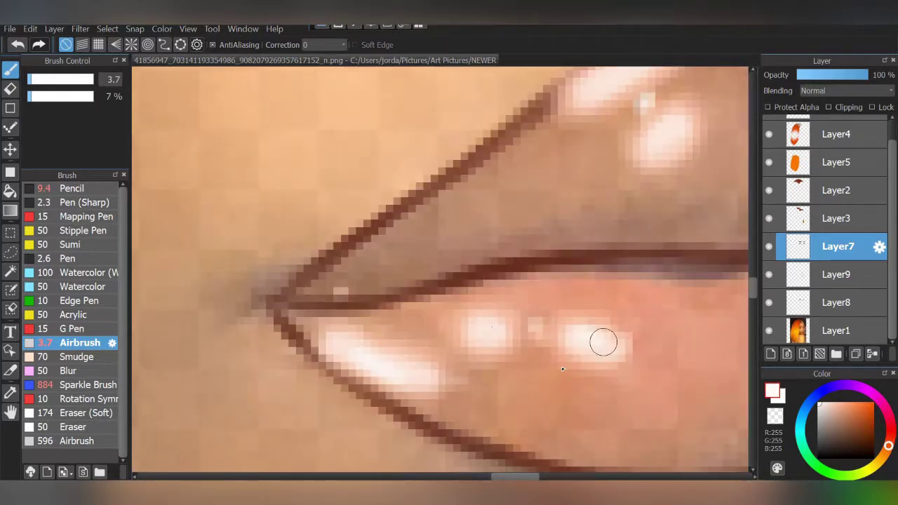
pyautogui.scroll(-2, 483, 154)
pyautogui.scroll(2, 515, 360)
pyautogui.scroll(-3, 626, 242)
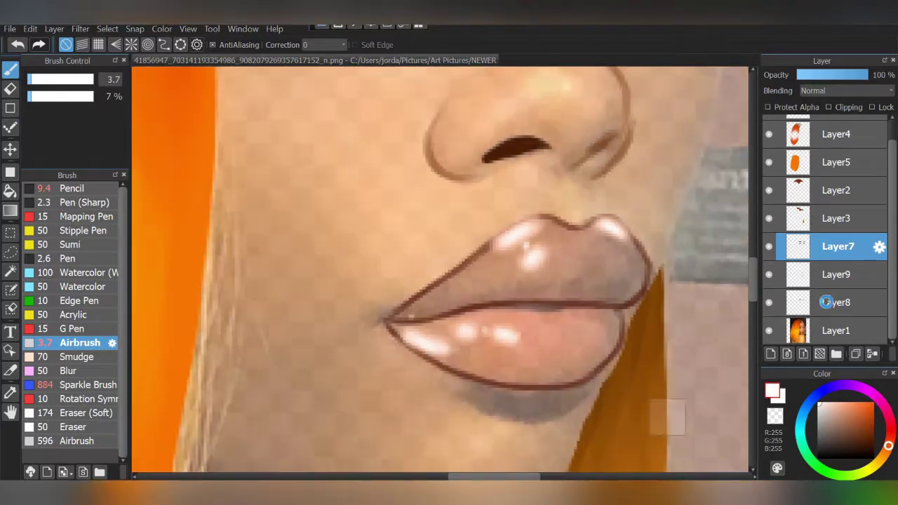
pyautogui.click(836, 303)
pyautogui.scroll(2, 607, 262)
pyautogui.click(814, 326)
# - Try a hard brown dab at the lip corner, then undo it for the airbrush
pyautogui.press('i')
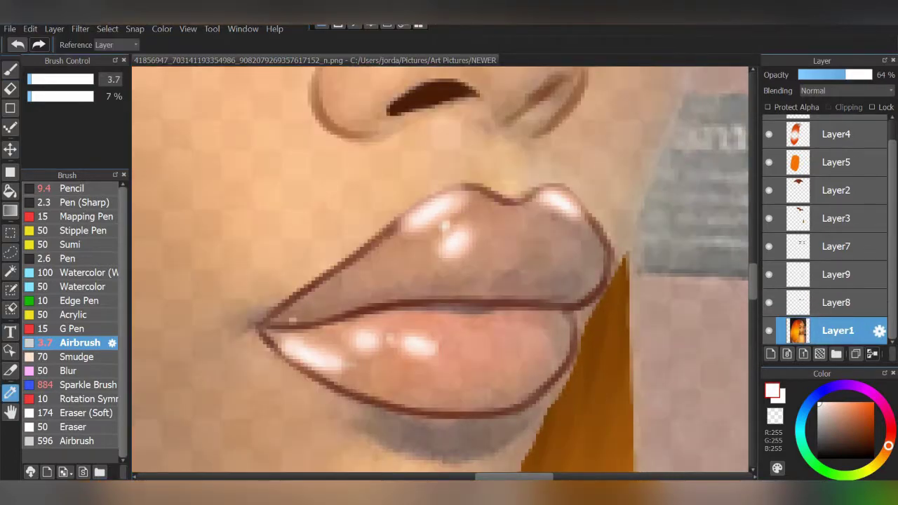
pyautogui.click(70, 188)
pyautogui.click(74, 328)
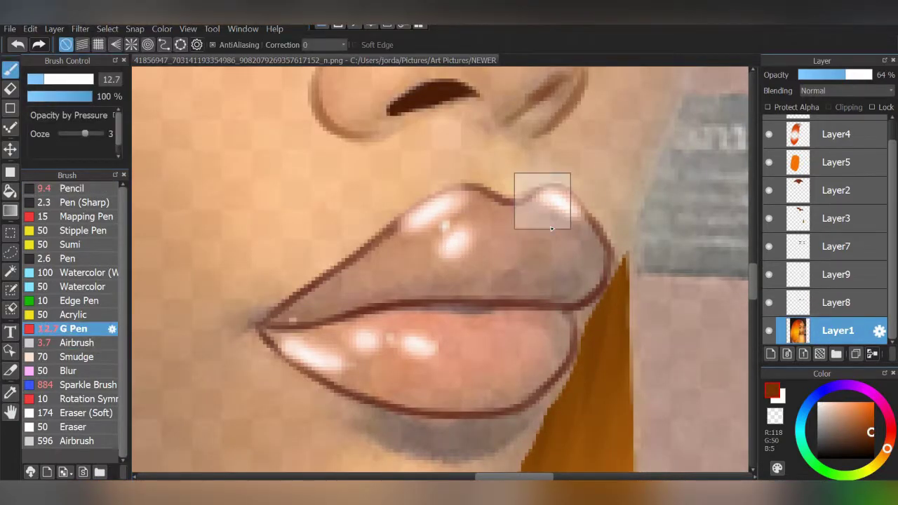
pyautogui.scroll(2, 552, 228)
pyautogui.click(835, 302)
pyautogui.moveTo(214, 354); pyautogui.dragTo(180, 373)
pyautogui.click(77, 342)
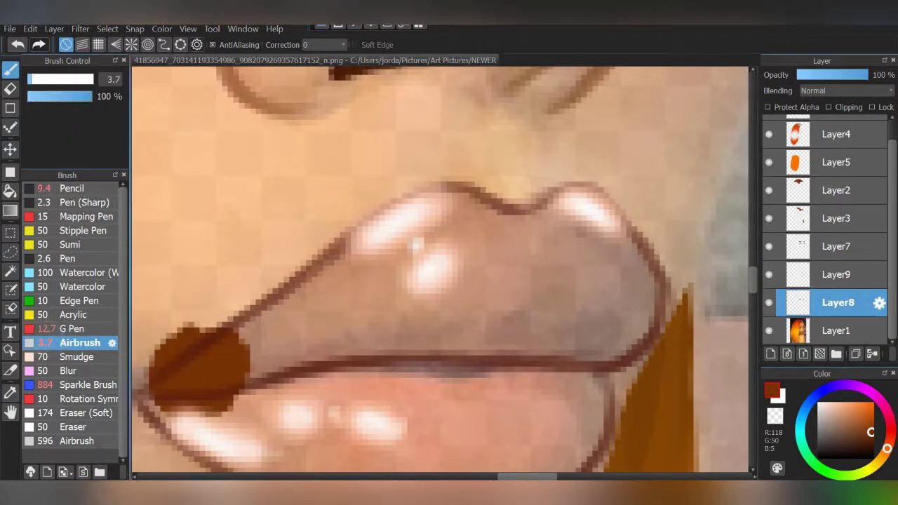
pyautogui.hotkey('ctrl', 'z')
# - Airbrush sampled browns over the upper lip's left corner and centre
pyautogui.keyDown('alt'); pyautogui.click(196, 371); pyautogui.keyUp('alt')
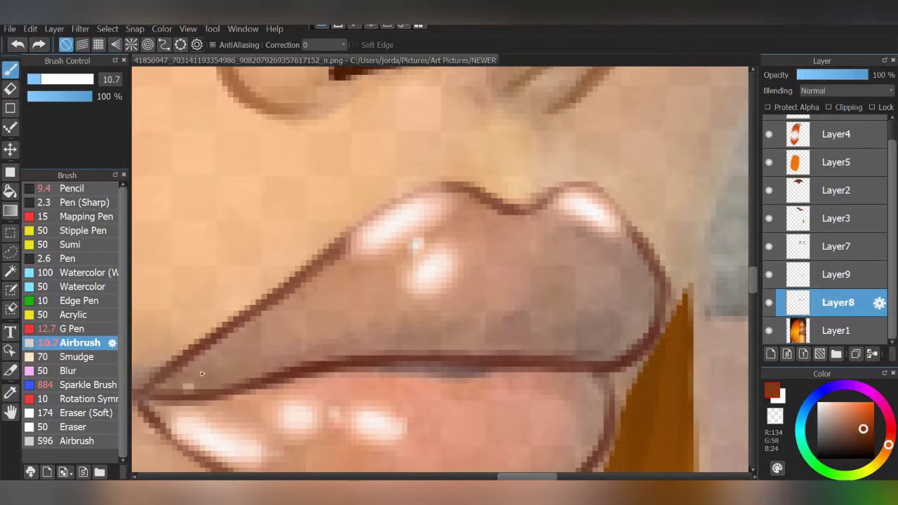
pyautogui.moveTo(211, 344); pyautogui.dragTo(147, 393)
pyautogui.keyDown('alt'); pyautogui.click(232, 358); pyautogui.keyUp('alt')
pyautogui.moveTo(295, 330); pyautogui.dragTo(225, 400)
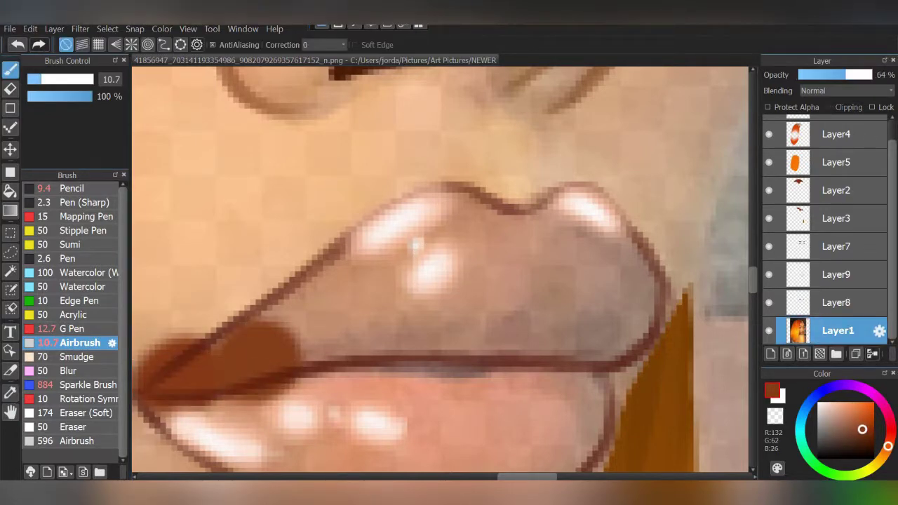
pyautogui.keyDown('alt'); pyautogui.click(232, 357); pyautogui.keyUp('alt')
pyautogui.click(331, 335)
pyautogui.keyDown('alt'); pyautogui.click(401, 327); pyautogui.keyUp('alt')
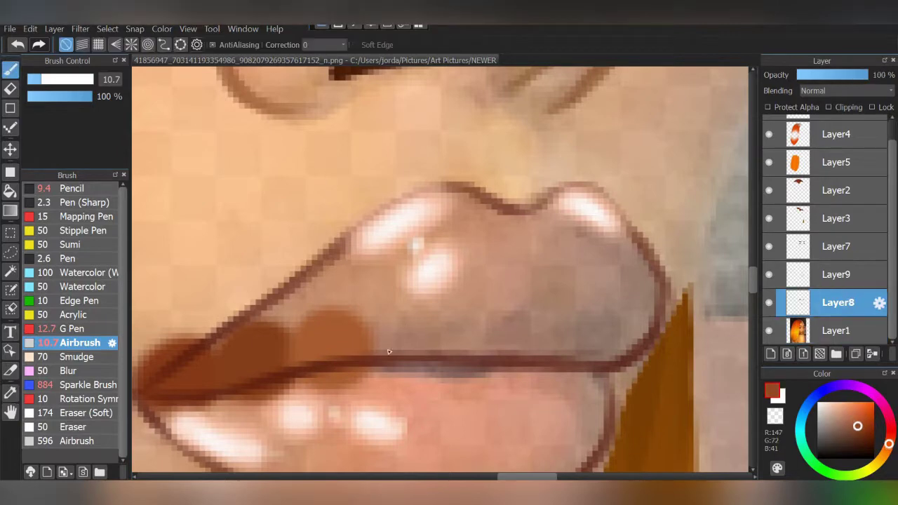
pyautogui.click(410, 343)
# - Dab sampled browns along the upper lip and darken its right side
pyautogui.keyDown('alt'); pyautogui.click(449, 337); pyautogui.keyUp('alt')
pyautogui.click(484, 326)
pyautogui.keyDown('alt'); pyautogui.click(567, 341); pyautogui.keyUp('alt')
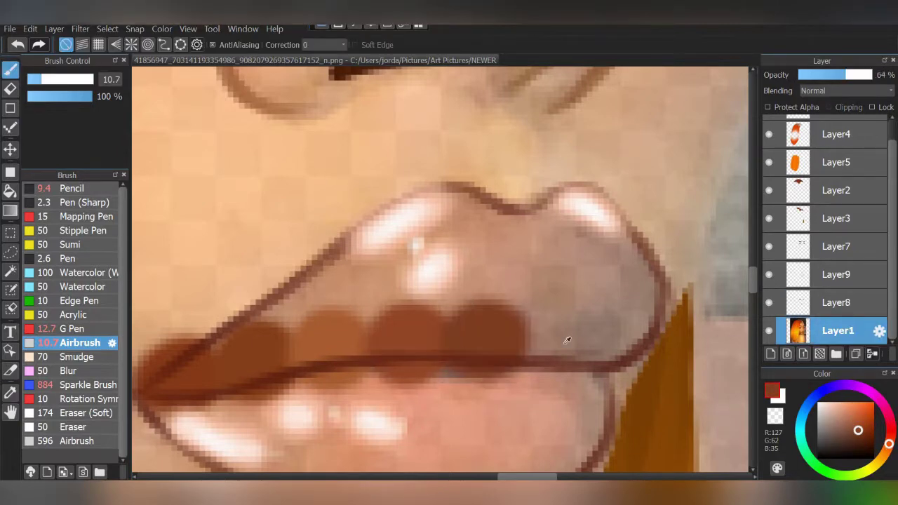
pyautogui.click(561, 343)
pyautogui.keyDown('alt'); pyautogui.click(596, 337); pyautogui.keyUp('alt')
pyautogui.moveTo(610, 358)
pyautogui.mouseDown()
pyautogui.moveTo(652, 327)
pyautogui.moveTo(607, 190)
pyautogui.mouseUp()
# - Airbrush warm brown and orange-brown across the upper lip's left and middle
pyautogui.keyDown('alt'); pyautogui.click(280, 302); pyautogui.keyUp('alt')
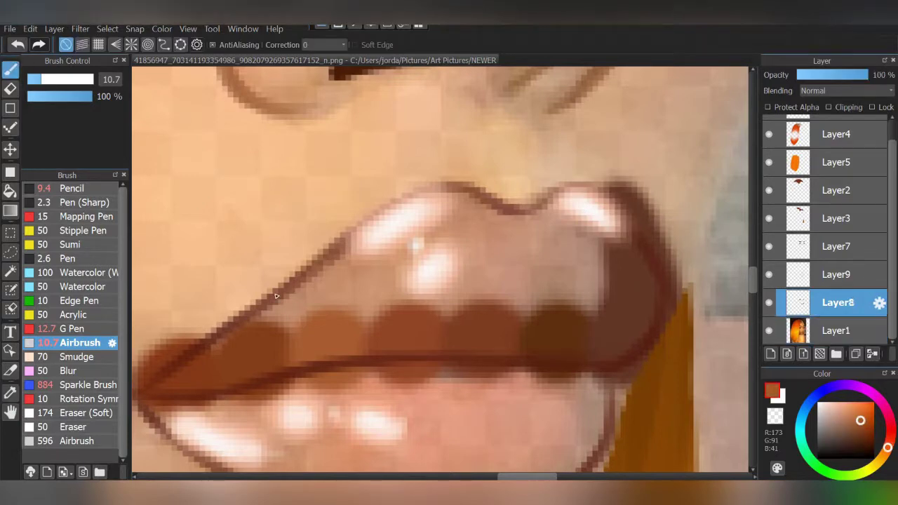
pyautogui.moveTo(246, 316); pyautogui.dragTo(323, 253)
pyautogui.keyDown('alt'); pyautogui.click(379, 281); pyautogui.keyUp('alt')
pyautogui.moveTo(336, 302); pyautogui.dragTo(393, 253)
pyautogui.keyDown('alt'); pyautogui.click(365, 281); pyautogui.keyUp('alt')
pyautogui.click(431, 260)
pyautogui.keyDown('alt'); pyautogui.click(521, 274); pyautogui.keyUp('alt')
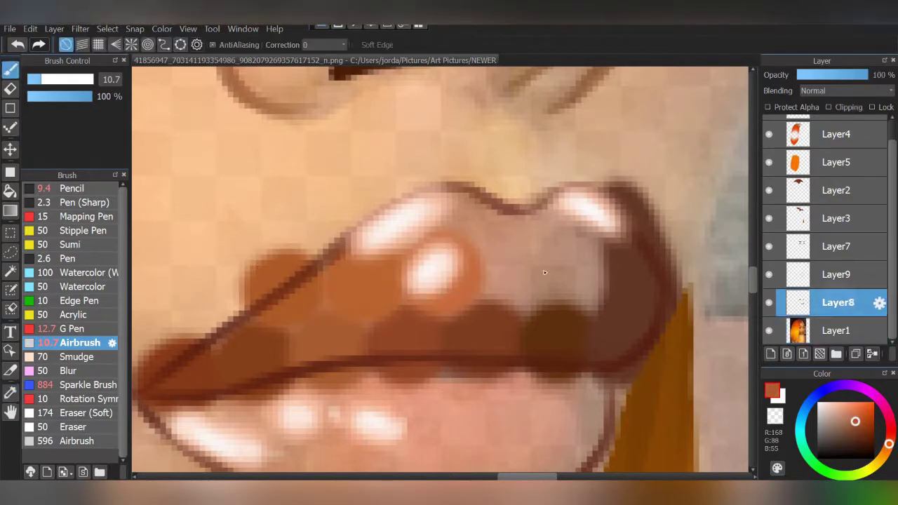
pyautogui.moveTo(526, 270); pyautogui.dragTo(499, 273)
# - Darken the upper lip's right in rust brown, add orange along its top, hide the reference
pyautogui.keyDown('alt'); pyautogui.click(554, 273); pyautogui.keyUp('alt')
pyautogui.moveTo(582, 308); pyautogui.dragTo(561, 203)
pyautogui.keyDown('alt'); pyautogui.click(576, 288); pyautogui.keyUp('alt')
pyautogui.click(835, 303)
pyautogui.moveTo(435, 231)
pyautogui.mouseDown()
pyautogui.moveTo(465, 187)
pyautogui.moveTo(315, 225)
pyautogui.mouseUp()
pyautogui.click(768, 331)
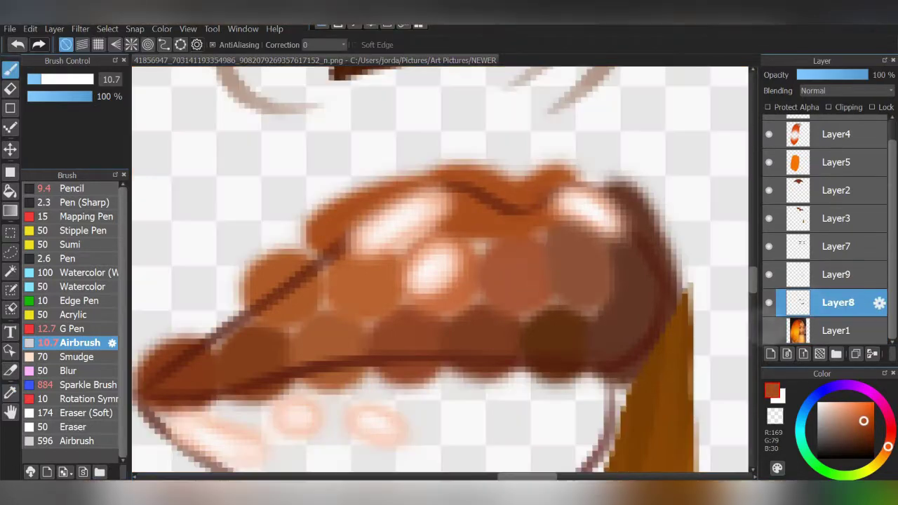
# - Deepen the lip's left edge and lower lip with darker sampled browns
pyautogui.keyDown('alt'); pyautogui.click(547, 323); pyautogui.keyUp('alt')
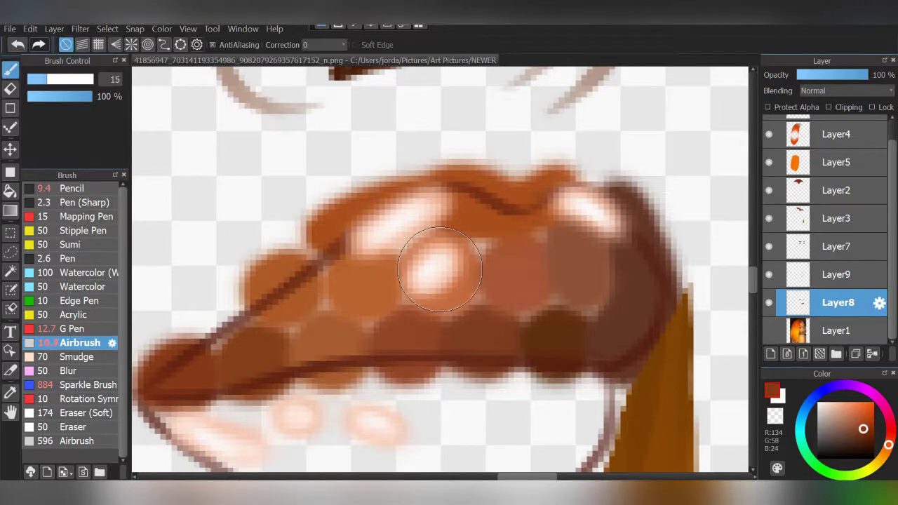
pyautogui.moveTo(219, 375)
pyautogui.mouseDown()
pyautogui.moveTo(180, 311)
pyautogui.moveTo(350, 393)
pyautogui.mouseUp()
pyautogui.keyDown('alt'); pyautogui.click(336, 334); pyautogui.keyUp('alt')
pyautogui.moveTo(414, 298)
pyautogui.mouseDown()
pyautogui.moveTo(367, 416)
pyautogui.moveTo(270, 421)
pyautogui.mouseUp()
pyautogui.keyDown('alt'); pyautogui.click(406, 387); pyautogui.keyUp('alt')
pyautogui.moveTo(406, 386); pyautogui.dragTo(351, 351)
pyautogui.keyDown('alt'); pyautogui.click(487, 333); pyautogui.keyUp('alt')
pyautogui.moveTo(491, 321); pyautogui.dragTo(337, 393)
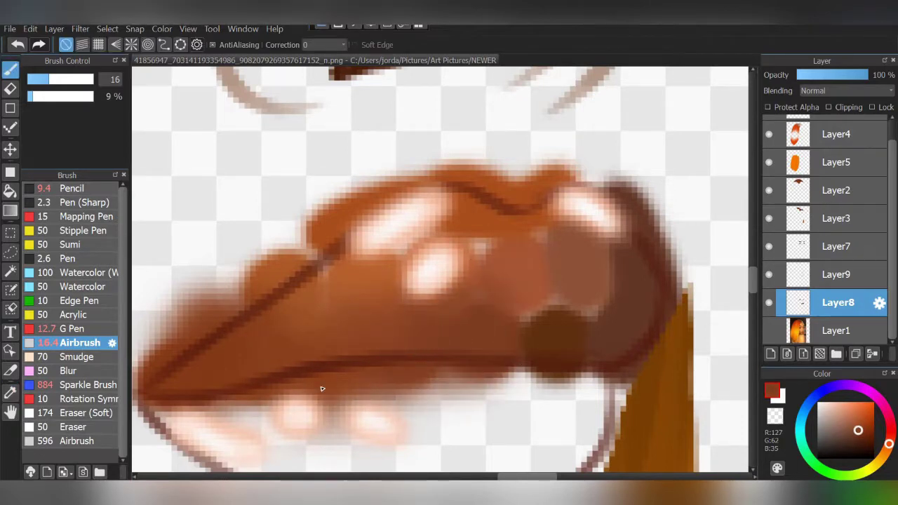
# - Blend over the dark spot on the lip's right and darken its pale upper-left edge
pyautogui.keyDown('alt'); pyautogui.click(503, 259); pyautogui.keyUp('alt')
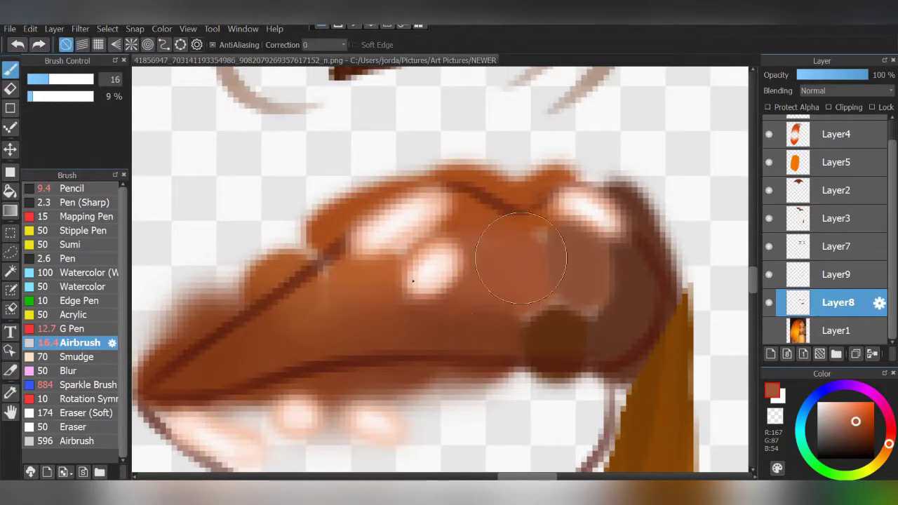
pyautogui.moveTo(467, 327); pyautogui.dragTo(541, 271)
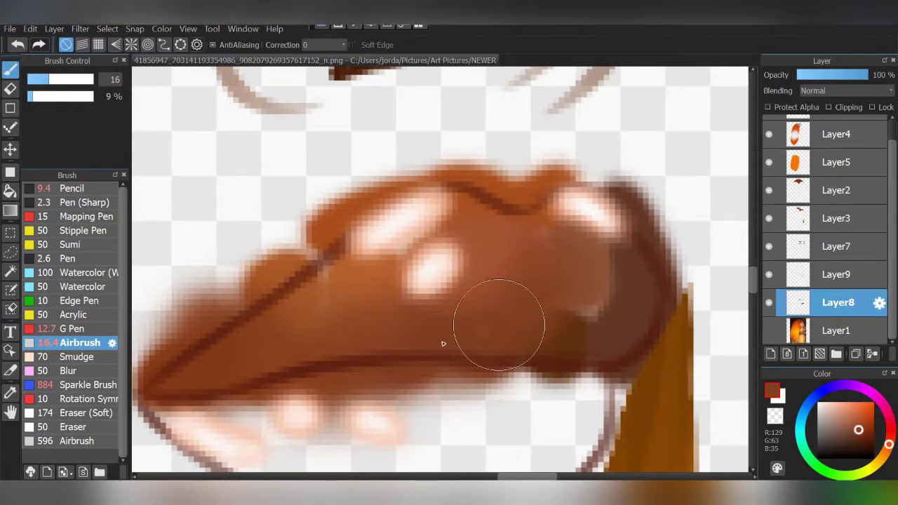
pyautogui.keyDown('alt'); pyautogui.click(501, 255); pyautogui.keyUp('alt')
pyautogui.keyDown('alt'); pyautogui.click(351, 301); pyautogui.keyUp('alt')
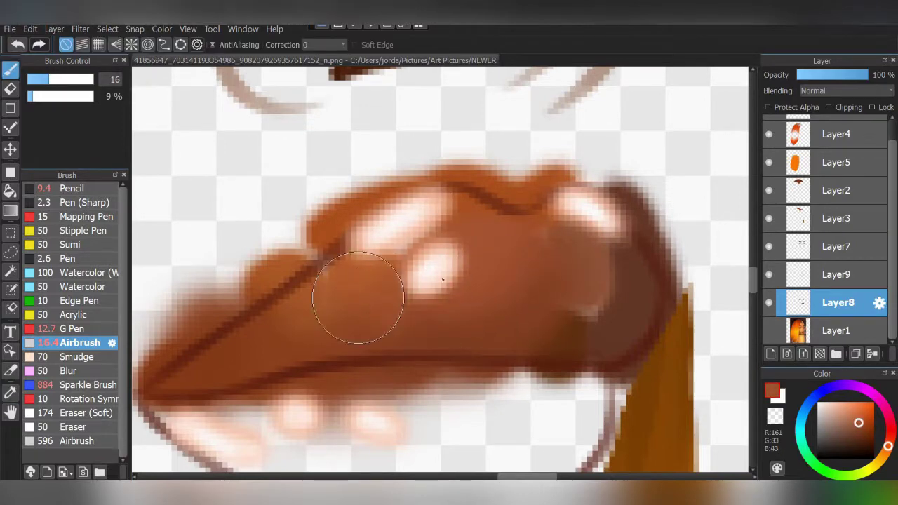
pyautogui.keyDown('alt'); pyautogui.click(312, 285); pyautogui.keyUp('alt')
pyautogui.moveTo(276, 303)
pyautogui.mouseDown()
pyautogui.moveTo(231, 309)
pyautogui.moveTo(218, 288)
pyautogui.mouseUp()
# - Darken the lip's upper-right rim, sample the dark lip brown, and switch to the Eraser
pyautogui.keyDown('alt'); pyautogui.click(224, 294); pyautogui.keyUp('alt')
pyautogui.keyDown('alt'); pyautogui.click(541, 246); pyautogui.keyUp('alt')
pyautogui.keyDown('alt'); pyautogui.click(580, 255); pyautogui.keyUp('alt')
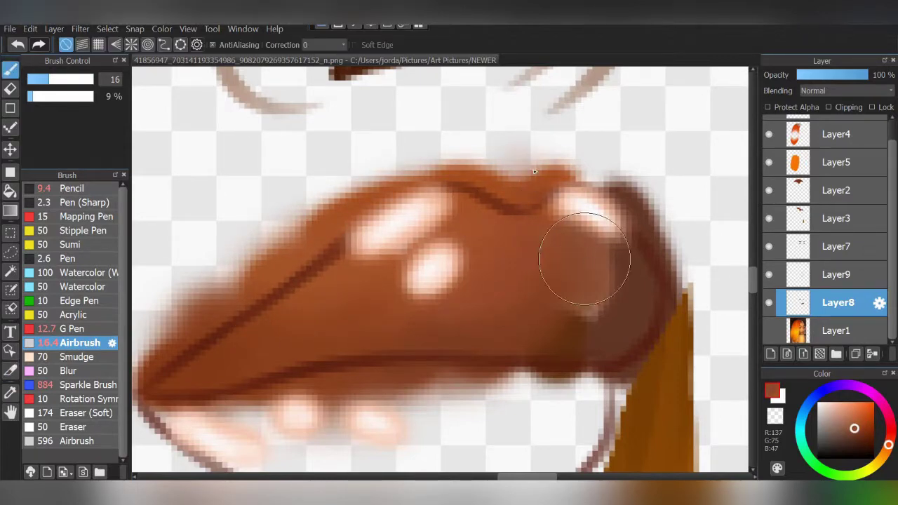
pyautogui.moveTo(601, 250); pyautogui.dragTo(601, 210)
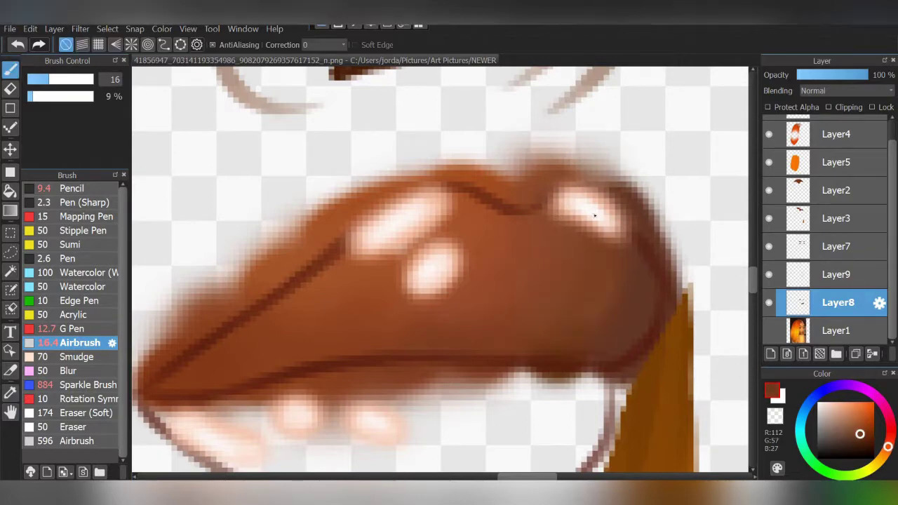
pyautogui.keyDown('alt'); pyautogui.click(625, 297); pyautogui.keyUp('alt')
pyautogui.keyDown('alt'); pyautogui.click(567, 255); pyautogui.keyUp('alt')
pyautogui.scroll(-2, 621, 264)
pyautogui.scroll(2, 621, 264)
pyautogui.keyDown('alt'); pyautogui.click(642, 257); pyautogui.keyUp('alt')
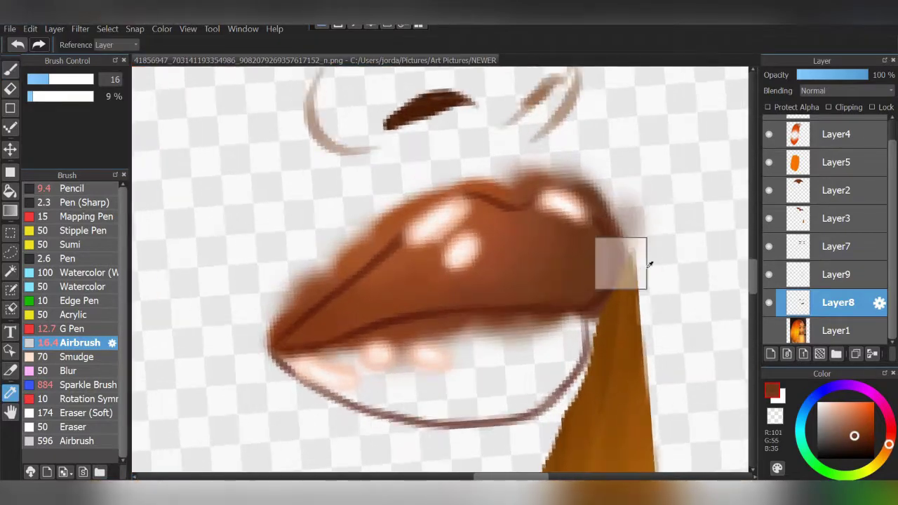
pyautogui.scroll(1, 637, 245)
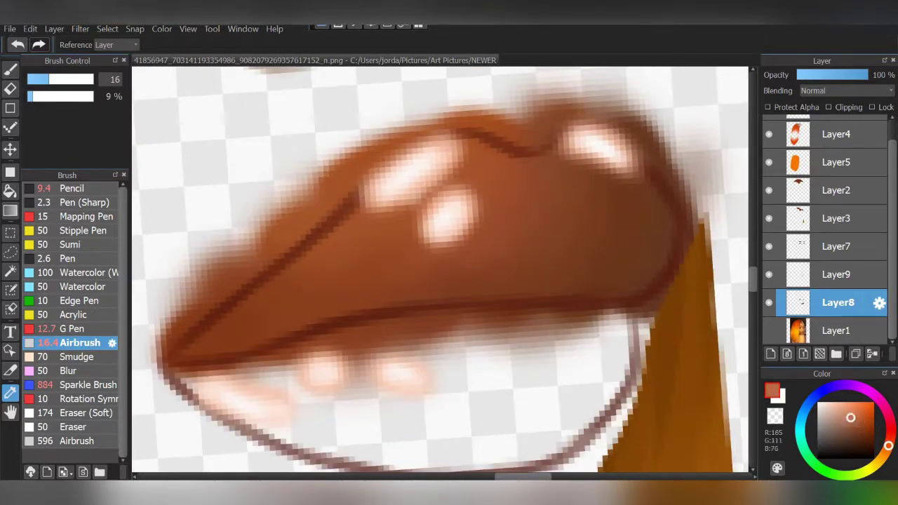
pyautogui.press('e')
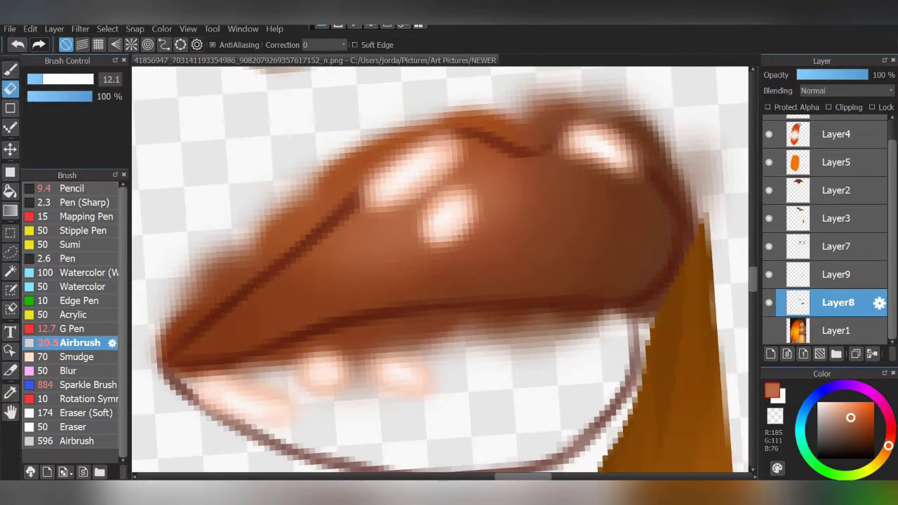
# - Drop Layer8 to 79% opacity and erase the blurred spill along the upper lip's edge
pyautogui.click(855, 74)
pyautogui.moveTo(477, 112)
pyautogui.mouseDown()
pyautogui.moveTo(241, 227)
pyautogui.moveTo(147, 351)
pyautogui.moveTo(520, 94)
pyautogui.moveTo(699, 155)
pyautogui.moveTo(704, 310)
pyautogui.mouseUp()
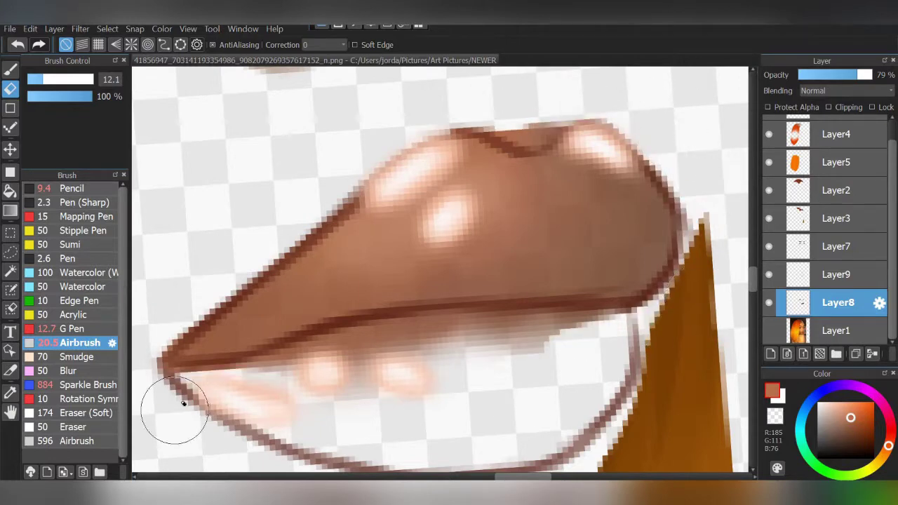
pyautogui.moveTo(304, 380); pyautogui.dragTo(545, 344)
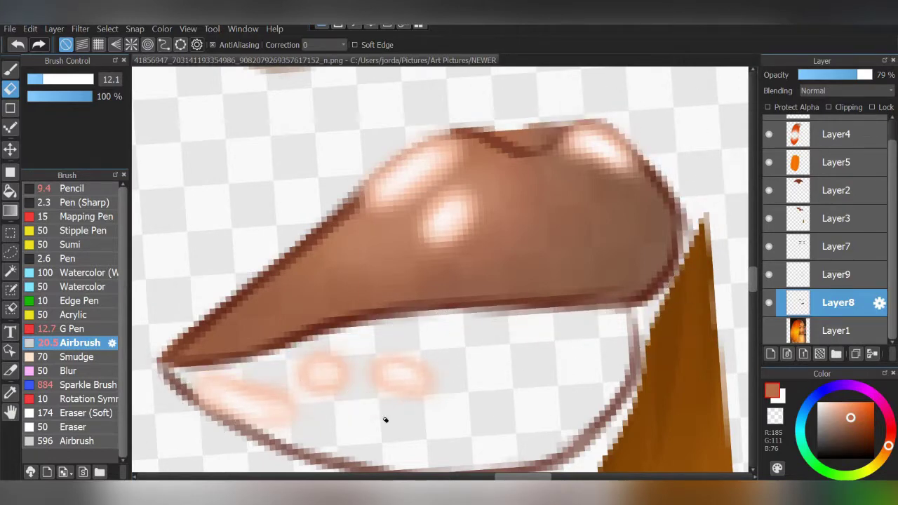
pyautogui.scroll(2, 617, 281)
pyautogui.scroll(-1, 526, 166)
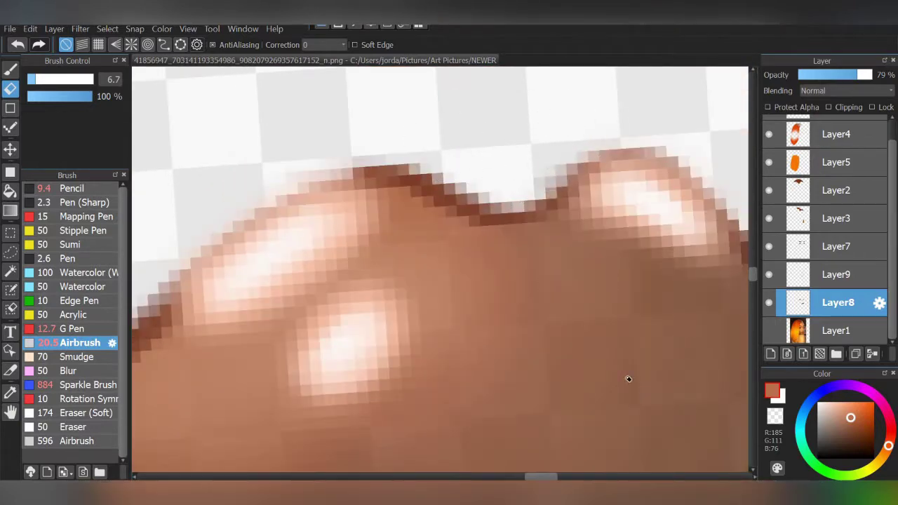
pyautogui.scroll(-3, 627, 377)
pyautogui.scroll(2, 674, 200)
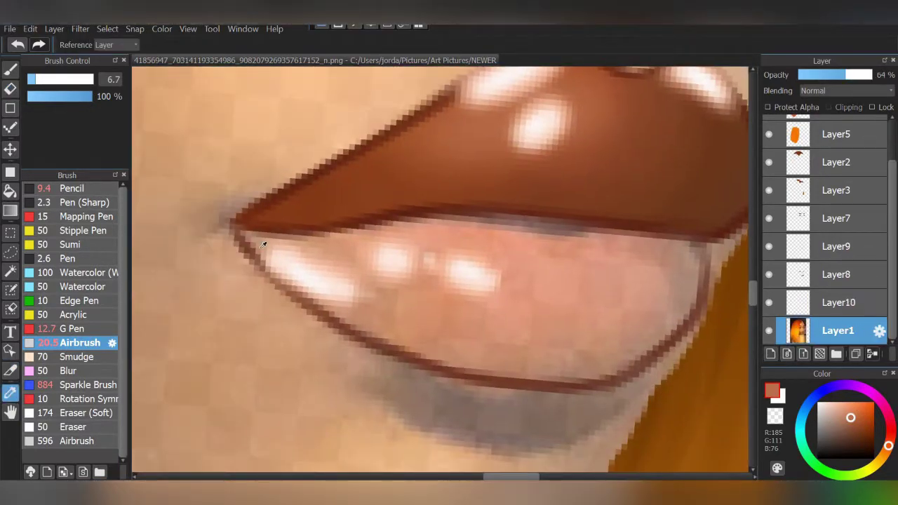
# - On Layer10, airbrush warm orange-brown across the whole lower lip
pyautogui.press('b')
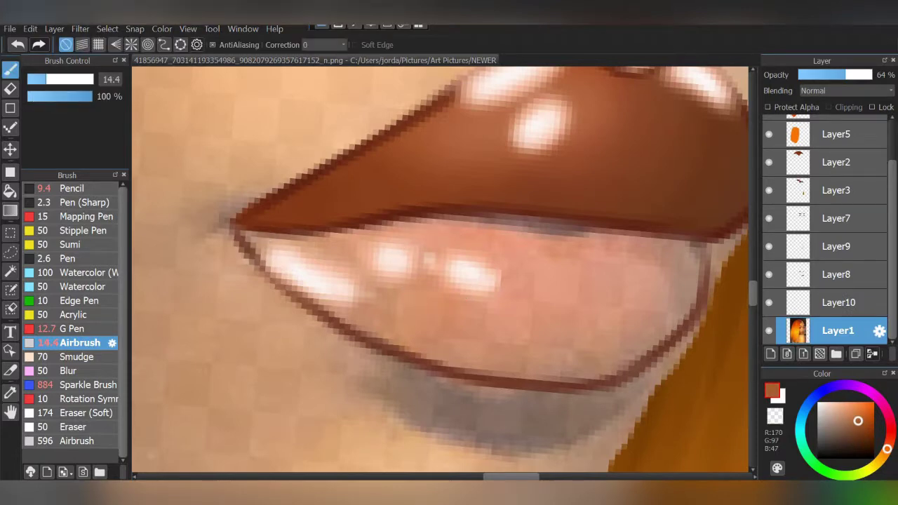
pyautogui.click(835, 302)
pyautogui.moveTo(284, 291); pyautogui.dragTo(319, 323)
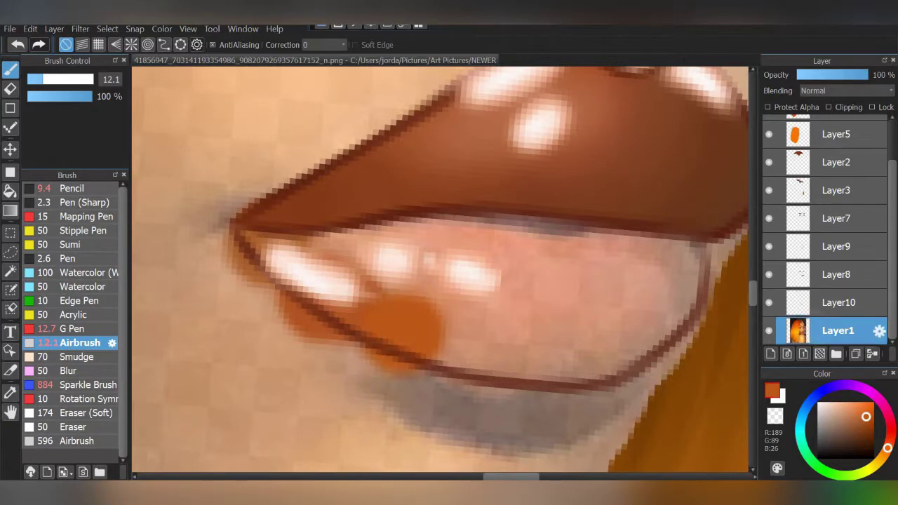
pyautogui.moveTo(449, 337); pyautogui.dragTo(502, 350)
pyautogui.moveTo(543, 378)
pyautogui.mouseDown()
pyautogui.moveTo(561, 354)
pyautogui.moveTo(635, 354)
pyautogui.moveTo(701, 294)
pyautogui.mouseUp()
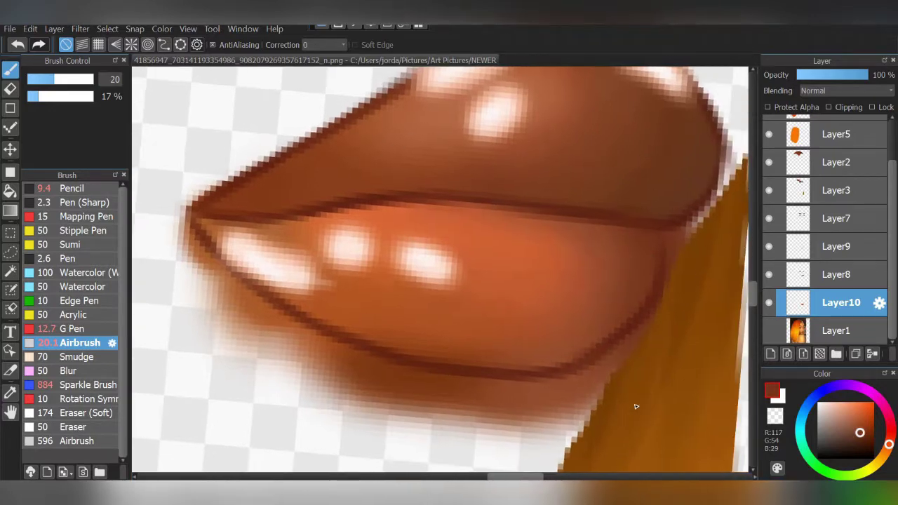
# - Erase the pale shading spilling beneath the lower lip
pyautogui.moveTo(540, 404); pyautogui.dragTo(642, 405)
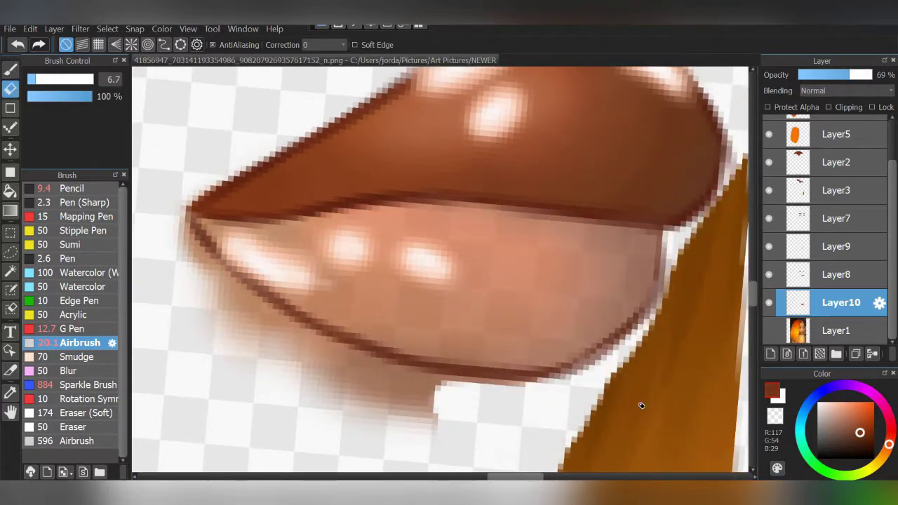
pyautogui.moveTo(216, 292); pyautogui.dragTo(398, 390)
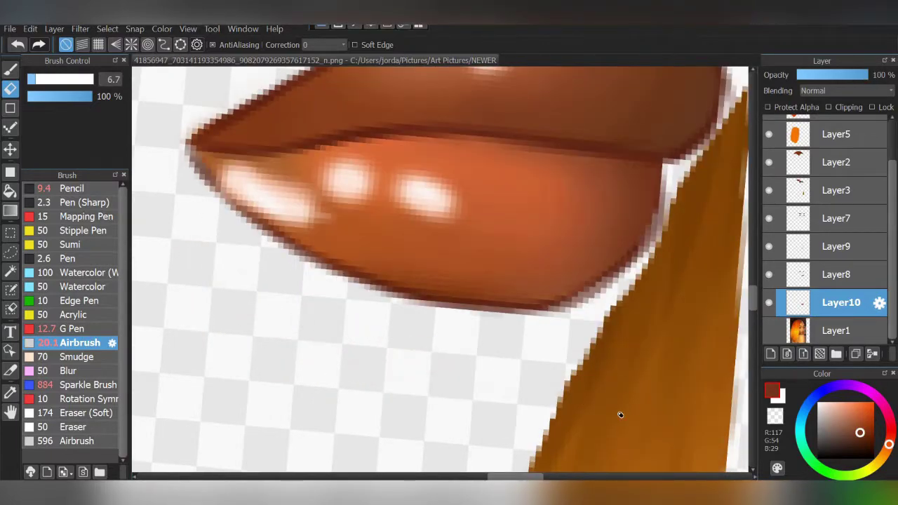
pyautogui.scroll(-5, 620, 414)
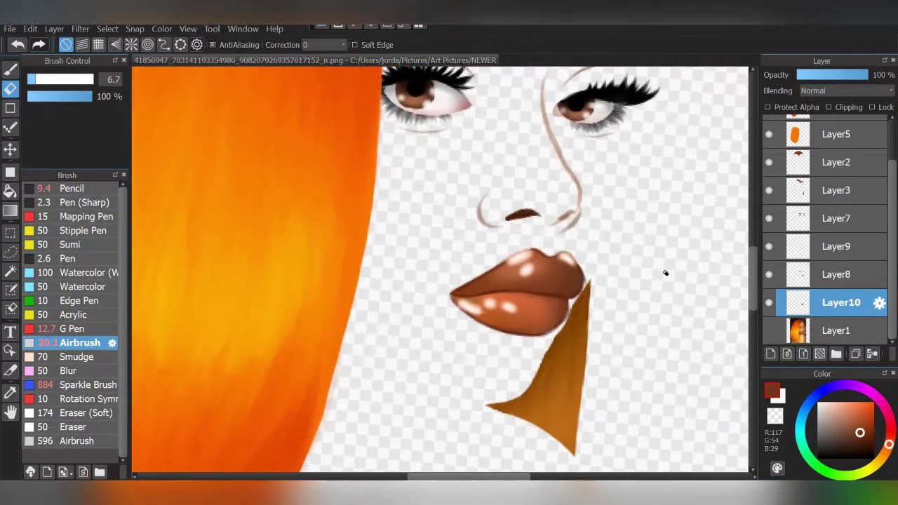
pyautogui.scroll(-3, 620, 415)
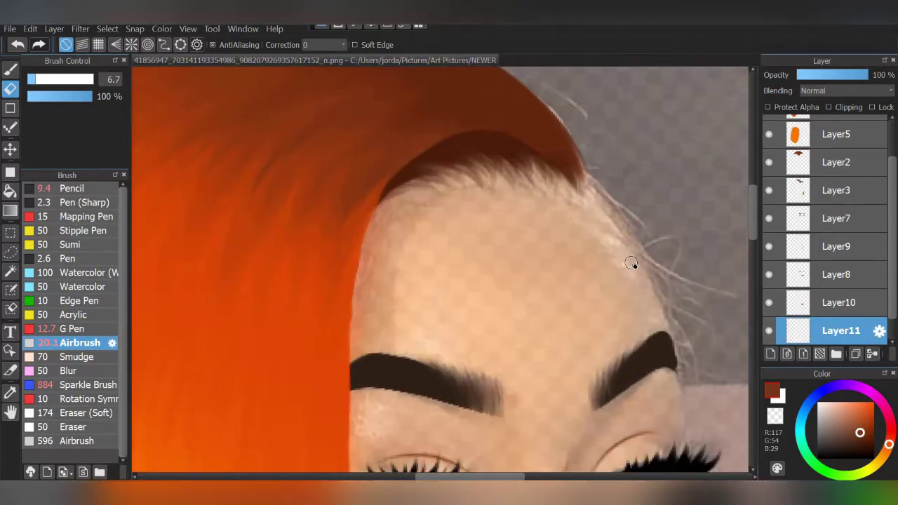
# - Select Layer11 and dab peach and tan skin tones from the reference along the hairline and brow
pyautogui.press('b')
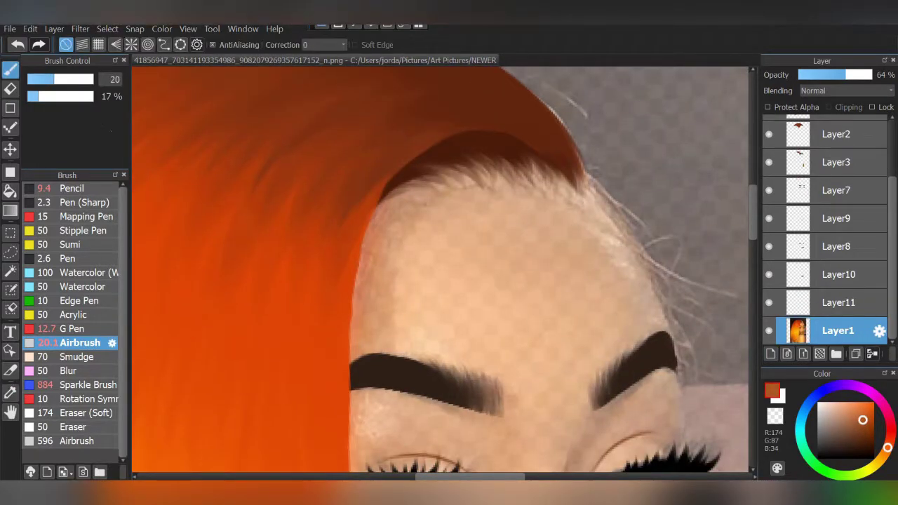
pyautogui.click(838, 303)
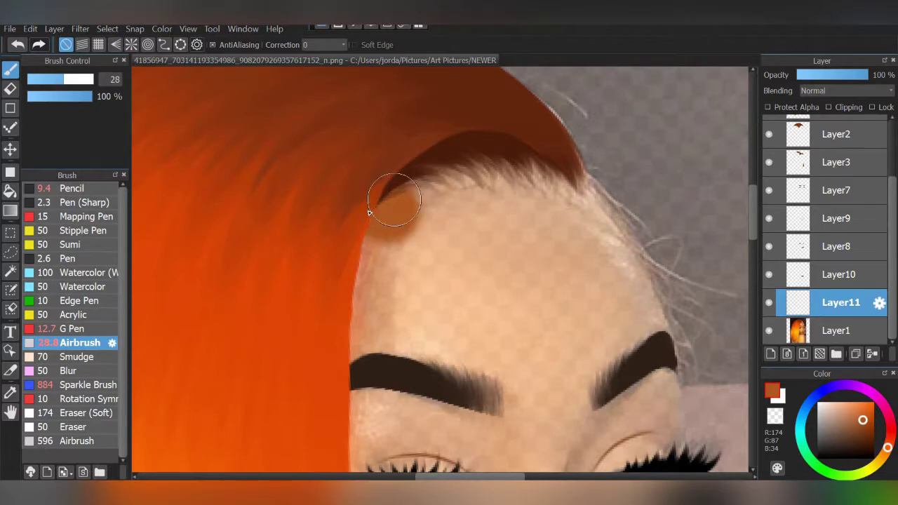
pyautogui.keyDown('alt'); pyautogui.click(503, 200); pyautogui.keyUp('alt')
pyautogui.keyDown('alt'); pyautogui.click(502, 211); pyautogui.keyUp('alt')
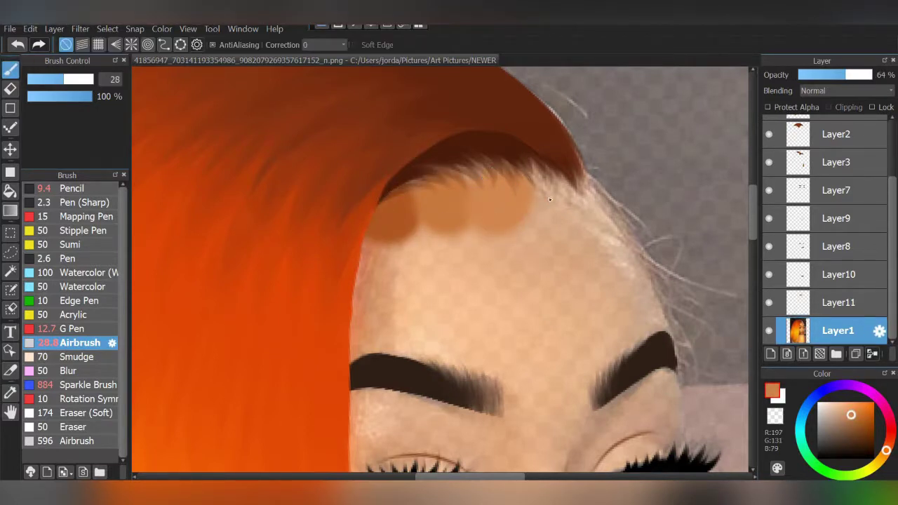
pyautogui.moveTo(533, 200); pyautogui.dragTo(561, 190)
pyautogui.keyDown('alt'); pyautogui.click(599, 243); pyautogui.keyUp('alt')
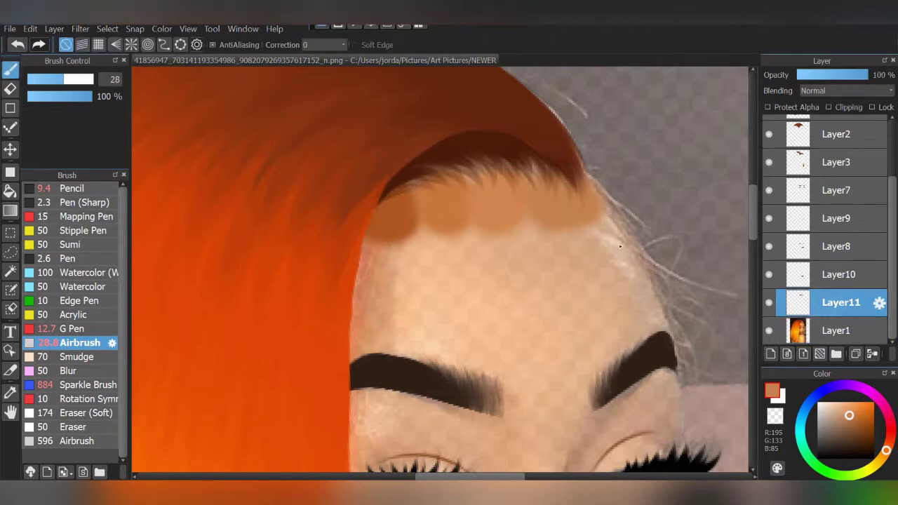
pyautogui.keyDown('alt'); pyautogui.click(637, 275); pyautogui.keyUp('alt')
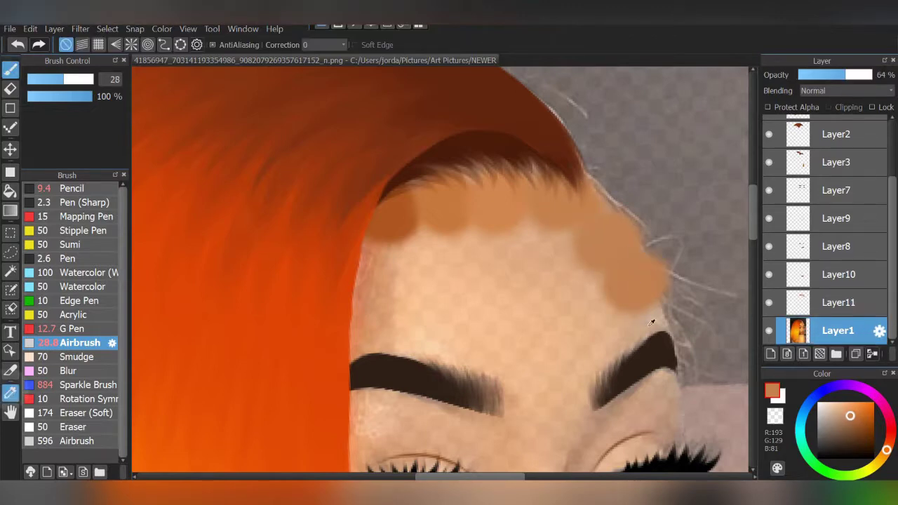
pyautogui.moveTo(651, 322); pyautogui.dragTo(673, 326)
pyautogui.keyDown('alt'); pyautogui.click(609, 344); pyautogui.keyUp('alt')
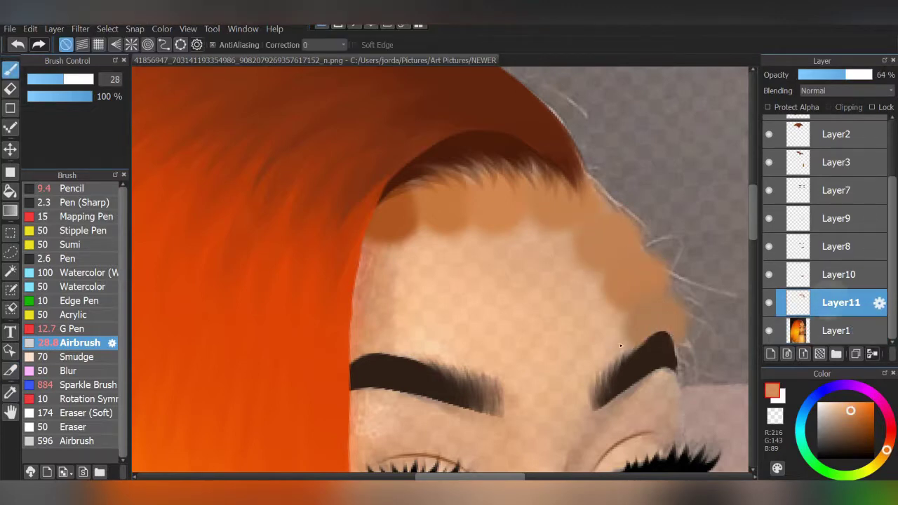
pyautogui.keyDown('alt'); pyautogui.click(576, 373); pyautogui.keyUp('alt')
# - Add pale, peach and tan dabs across the forehead centre and above both brows
pyautogui.keyDown('alt'); pyautogui.click(522, 398); pyautogui.keyUp('alt')
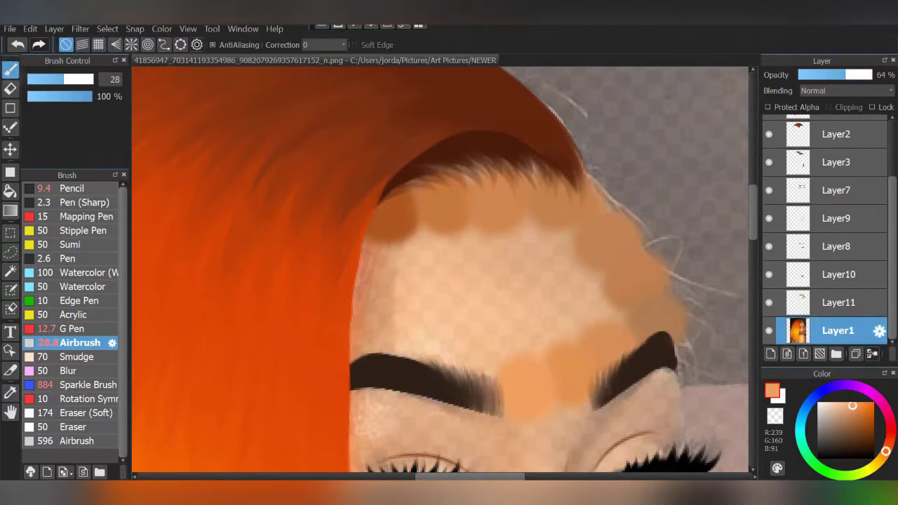
pyautogui.click(475, 352)
pyautogui.keyDown('alt'); pyautogui.click(430, 344); pyautogui.keyUp('alt')
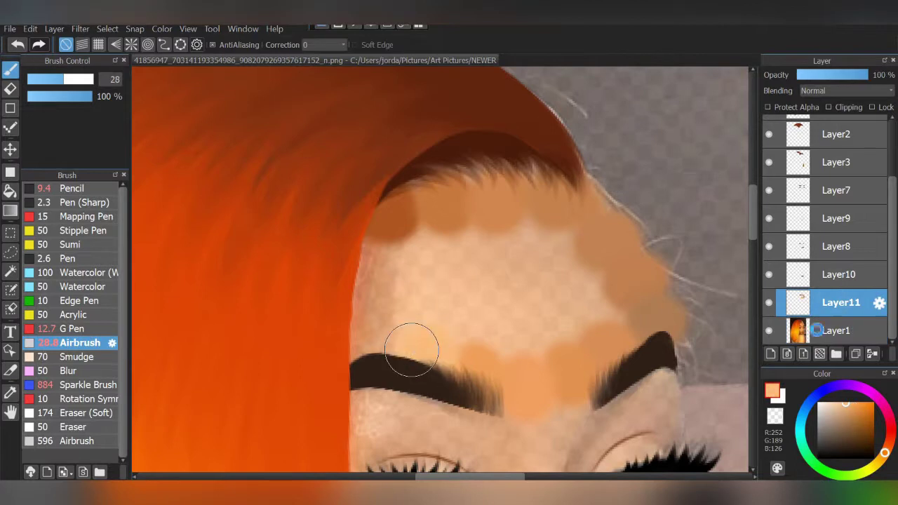
pyautogui.keyDown('alt'); pyautogui.click(375, 351); pyautogui.keyUp('alt')
pyautogui.keyDown('alt'); pyautogui.click(547, 308); pyautogui.keyUp('alt')
pyautogui.click(581, 303)
pyautogui.keyDown('alt'); pyautogui.click(617, 295); pyautogui.keyUp('alt')
pyautogui.click(551, 321)
pyautogui.keyDown('alt'); pyautogui.click(489, 320); pyautogui.keyUp('alt')
pyautogui.keyDown('alt'); pyautogui.click(449, 316); pyautogui.keyUp('alt')
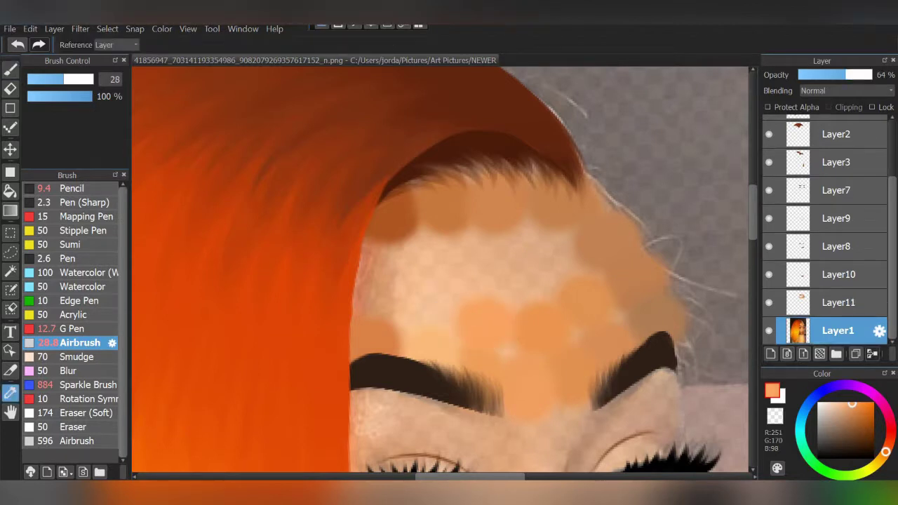
# - Dab a darker tone near the hairline and sample several mid skin tones
pyautogui.click(423, 295)
pyautogui.keyDown('alt'); pyautogui.click(379, 239); pyautogui.keyUp('alt')
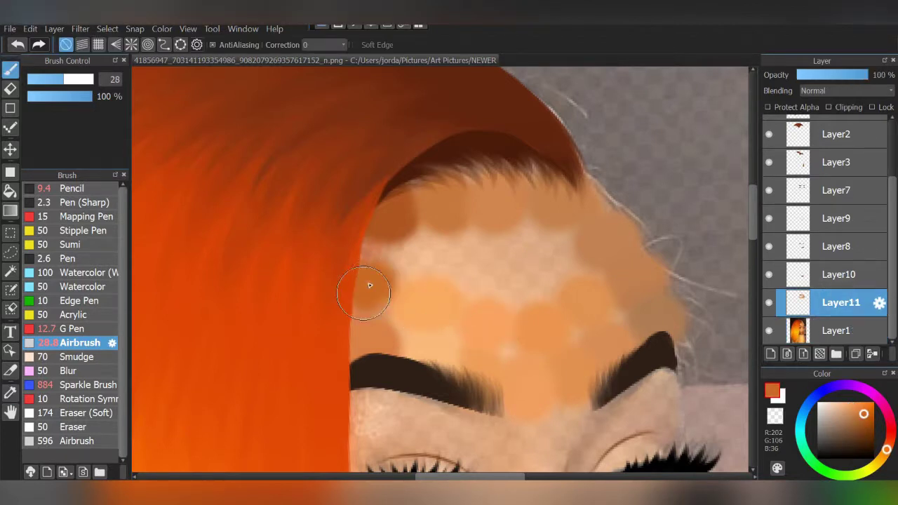
pyautogui.keyDown('alt'); pyautogui.click(431, 247); pyautogui.keyUp('alt')
pyautogui.keyDown('alt'); pyautogui.click(490, 257); pyautogui.keyUp('alt')
pyautogui.keyDown('alt'); pyautogui.click(540, 274); pyautogui.keyUp('alt')
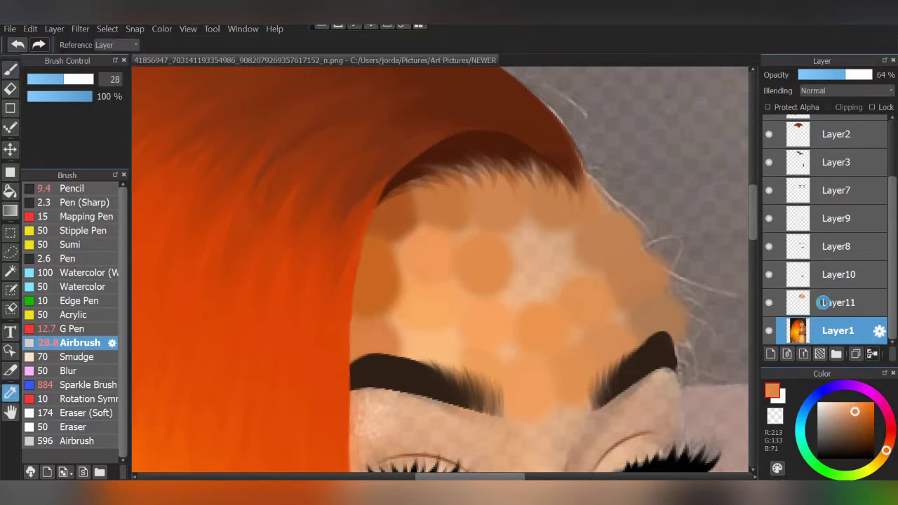
pyautogui.scroll(-2, 562, 253)
pyautogui.scroll(-3, 596, 211)
pyautogui.scroll(-5, 623, 175)
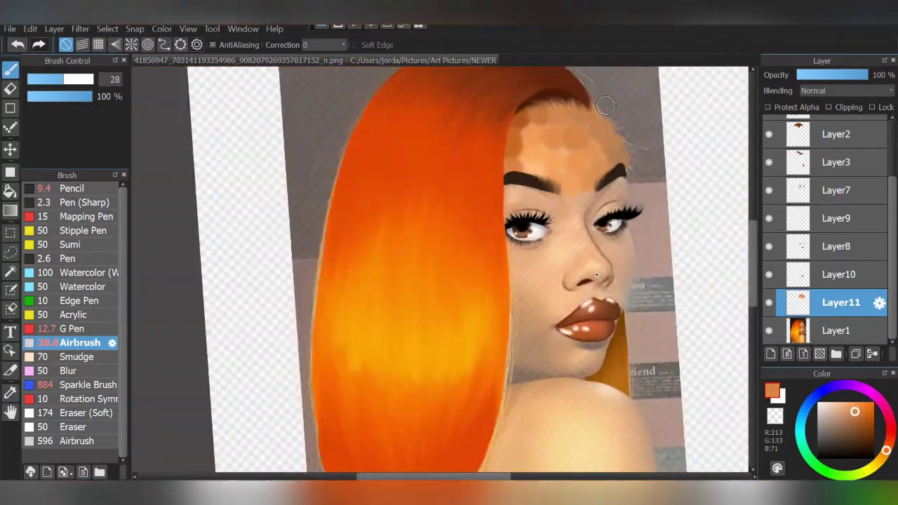
pyautogui.scroll(6, 596, 323)
pyautogui.scroll(2, 421, 245)
# - Paint tan over the cheek toward the lip corner and brown dabs beside the chin
pyautogui.keyDown('alt'); pyautogui.click(276, 155); pyautogui.keyUp('alt')
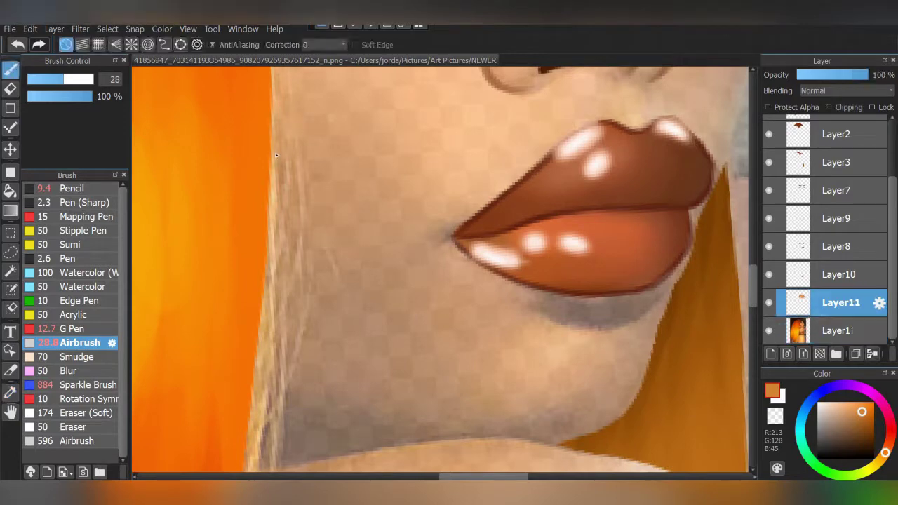
pyautogui.click(358, 182)
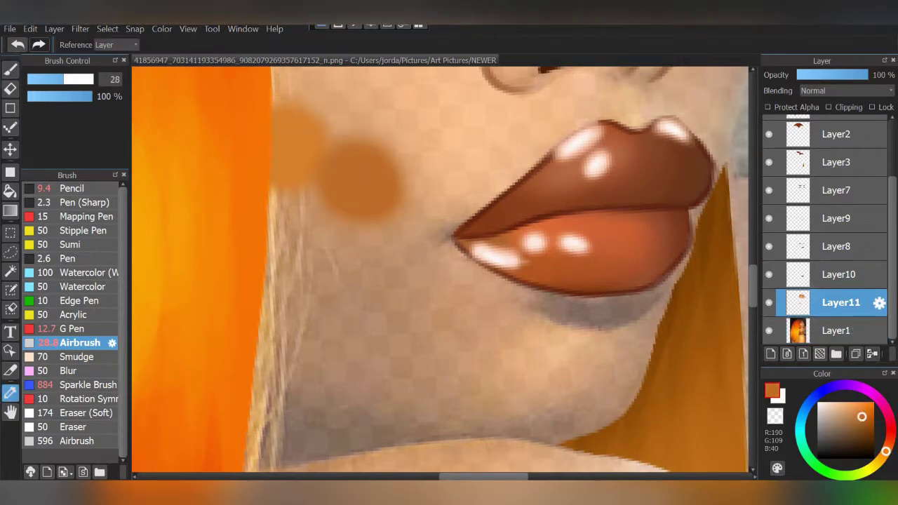
pyautogui.keyDown('alt'); pyautogui.click(315, 143); pyautogui.keyUp('alt')
pyautogui.press('alt')
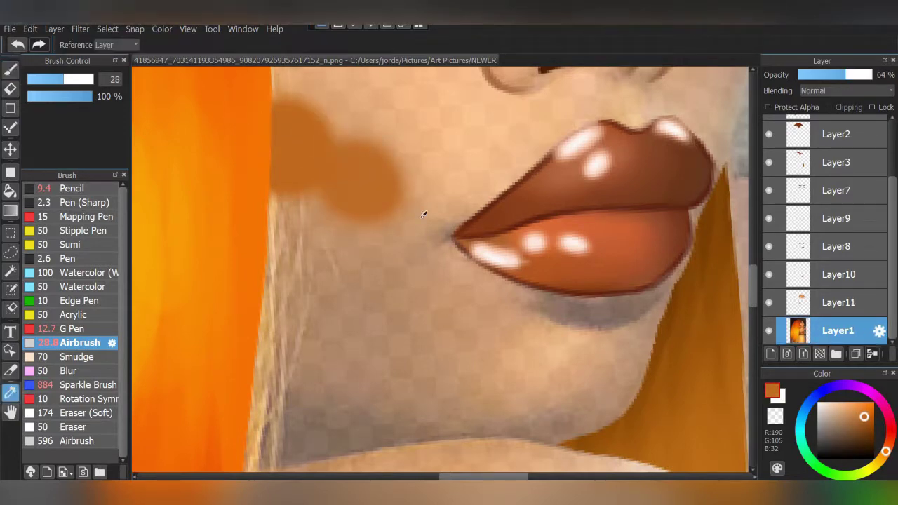
pyautogui.moveTo(456, 235); pyautogui.dragTo(421, 190)
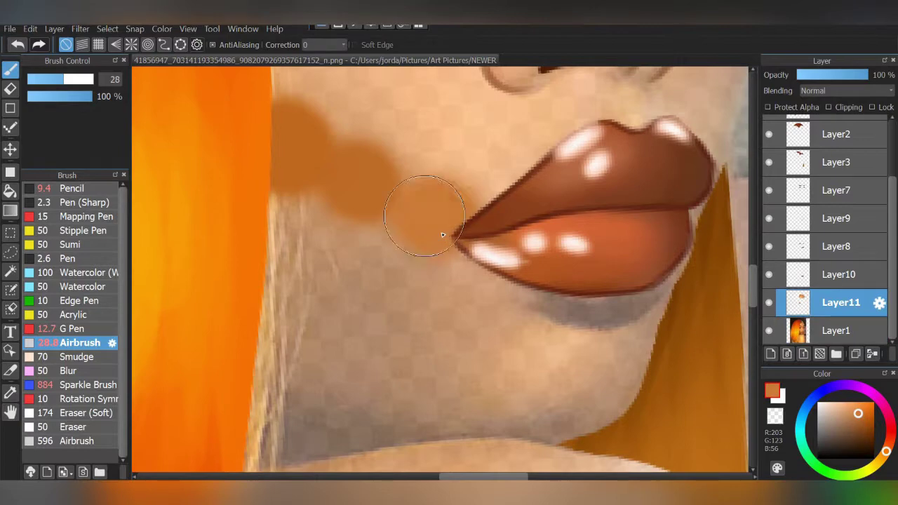
pyautogui.keyDown('alt'); pyautogui.click(475, 278); pyautogui.keyUp('alt')
pyautogui.click(456, 285)
pyautogui.keyDown('alt'); pyautogui.click(393, 267); pyautogui.keyUp('alt')
pyautogui.press('alt')
pyautogui.moveTo(309, 230); pyautogui.dragTo(310, 256)
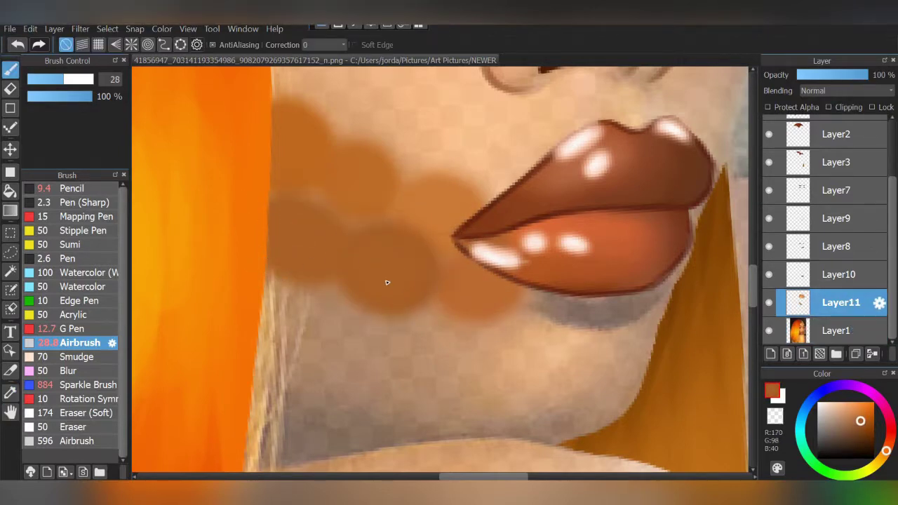
pyautogui.click(301, 238)
pyautogui.hotkey('ctrl', 'z')
pyautogui.keyDown('alt'); pyautogui.click(421, 295); pyautogui.keyUp('alt')
pyautogui.click(294, 252)
# - Add brown and orange dabs lower on the chin and along the lower jaw
pyautogui.press('alt')
pyautogui.keyDown('alt'); pyautogui.click(445, 336); pyautogui.keyUp('alt')
pyautogui.keyDown('alt'); pyautogui.click(421, 341); pyautogui.keyUp('alt')
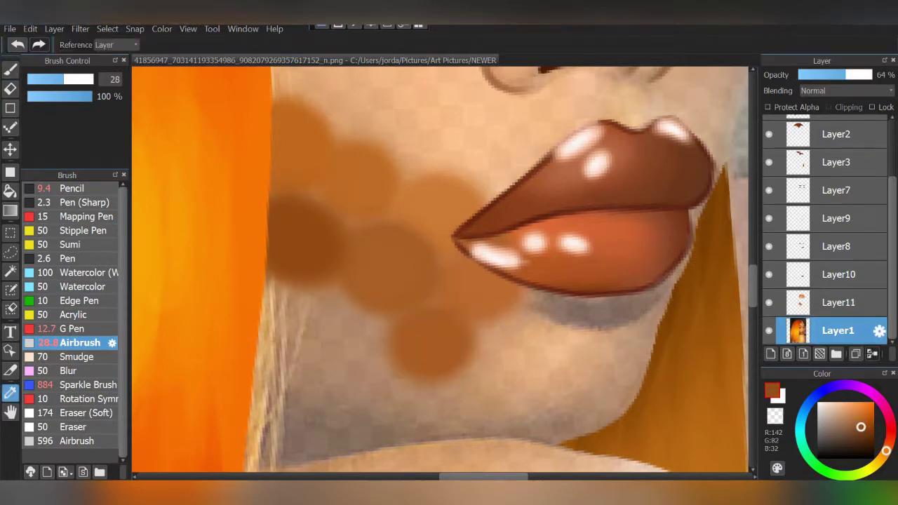
pyautogui.click(322, 331)
pyautogui.press('alt')
pyautogui.click(807, 299)
pyautogui.keyDown('alt'); pyautogui.click(491, 371); pyautogui.keyUp('alt')
pyautogui.click(557, 421)
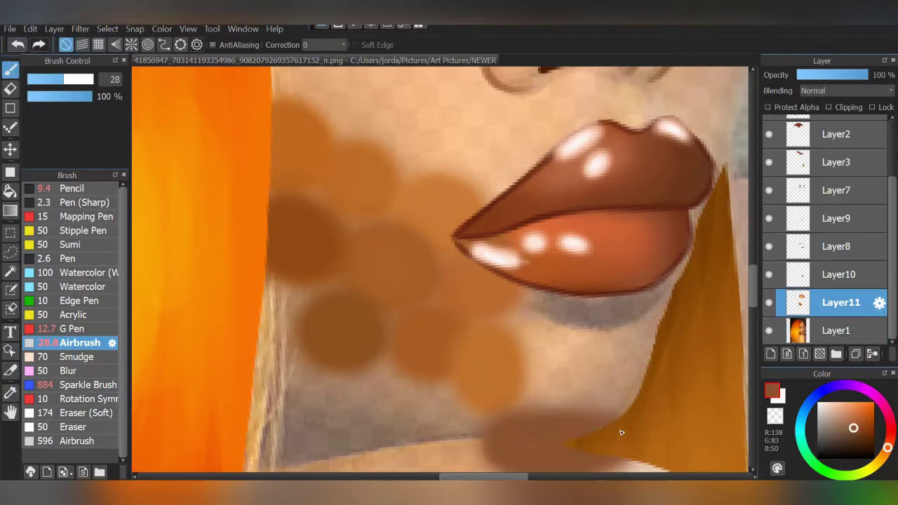
pyautogui.keyDown('alt'); pyautogui.click(571, 377); pyautogui.keyUp('alt')
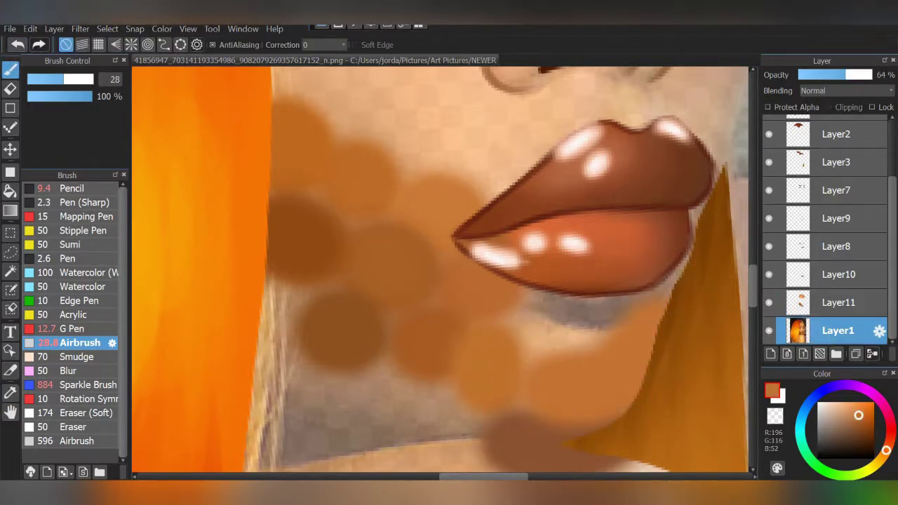
# - Darken the lower-left jaw edge with deep brown shading
pyautogui.keyDown('alt'); pyautogui.click(554, 443); pyautogui.keyUp('alt')
pyautogui.keyDown('alt'); pyautogui.click(551, 437); pyautogui.keyUp('alt')
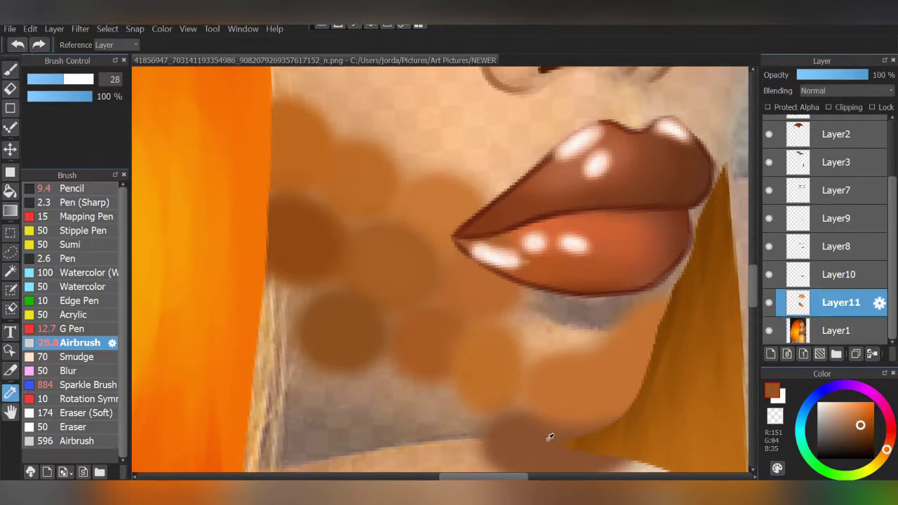
pyautogui.keyDown('alt'); pyautogui.click(562, 428); pyautogui.keyUp('alt')
pyautogui.click(411, 421)
pyautogui.keyDown('alt'); pyautogui.click(356, 395); pyautogui.keyUp('alt')
pyautogui.moveTo(357, 407)
pyautogui.mouseDown()
pyautogui.moveTo(303, 397)
pyautogui.moveTo(280, 301)
pyautogui.mouseUp()
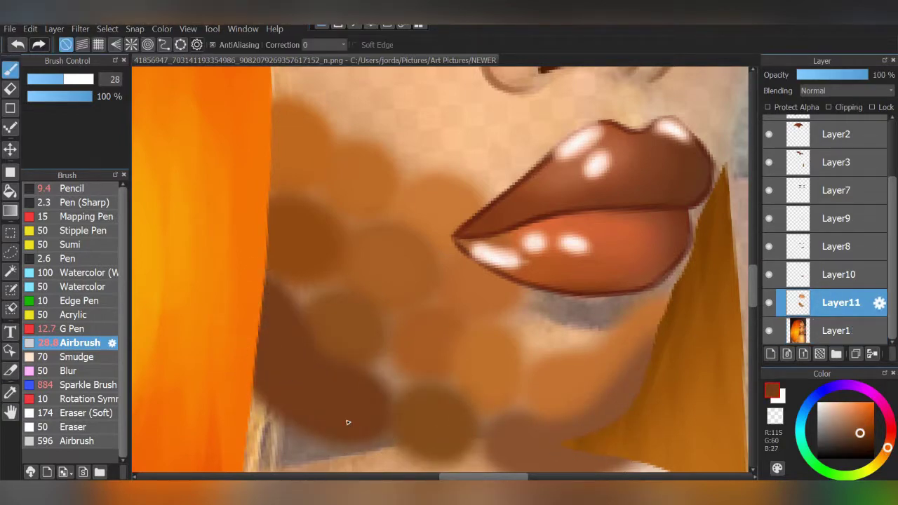
pyautogui.keyDown('alt'); pyautogui.click(294, 431); pyautogui.keyUp('alt')
pyautogui.moveTo(295, 431); pyautogui.dragTo(287, 460)
# - Pan up to the nose and eyes and sample a new skin colour
pyautogui.moveTo(562, 329); pyautogui.dragTo(523, 386)
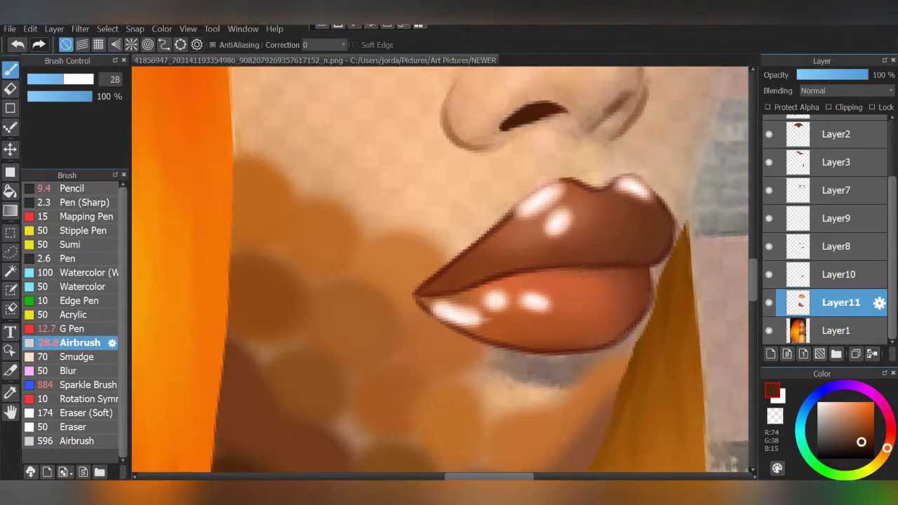
pyautogui.keyDown('alt'); pyautogui.click(512, 385); pyautogui.keyUp('alt')
pyautogui.click(839, 331)
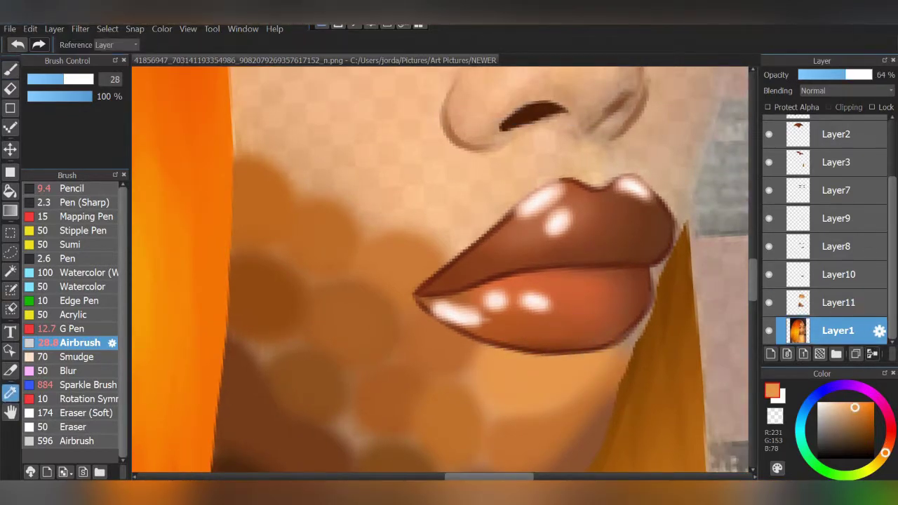
pyautogui.click(840, 302)
pyautogui.moveTo(631, 281)
pyautogui.mouseDown()
pyautogui.moveTo(547, 414)
pyautogui.moveTo(537, 466)
pyautogui.mouseUp()
pyautogui.click(839, 330)
# - Airbrush brown shadow beside the nose, along its ridge and the face edge
pyautogui.click(840, 302)
pyautogui.moveTo(491, 315); pyautogui.dragTo(555, 365)
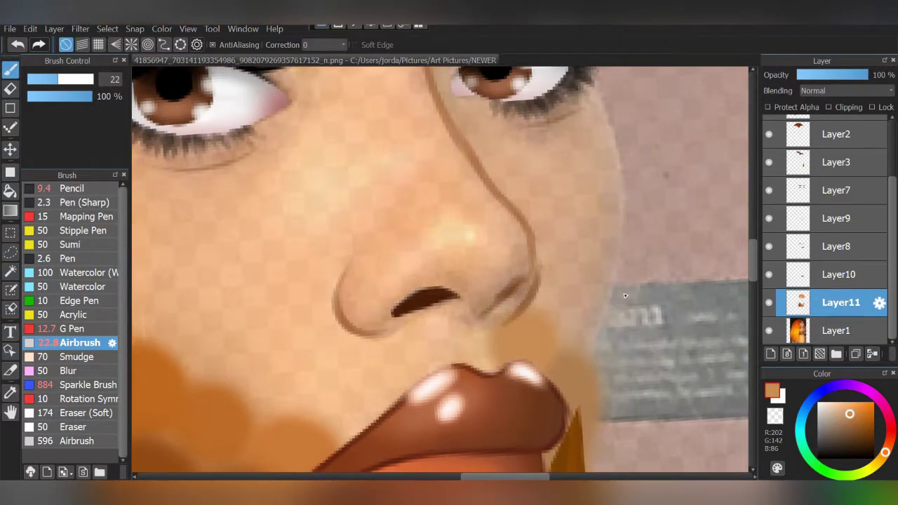
pyautogui.click(524, 360)
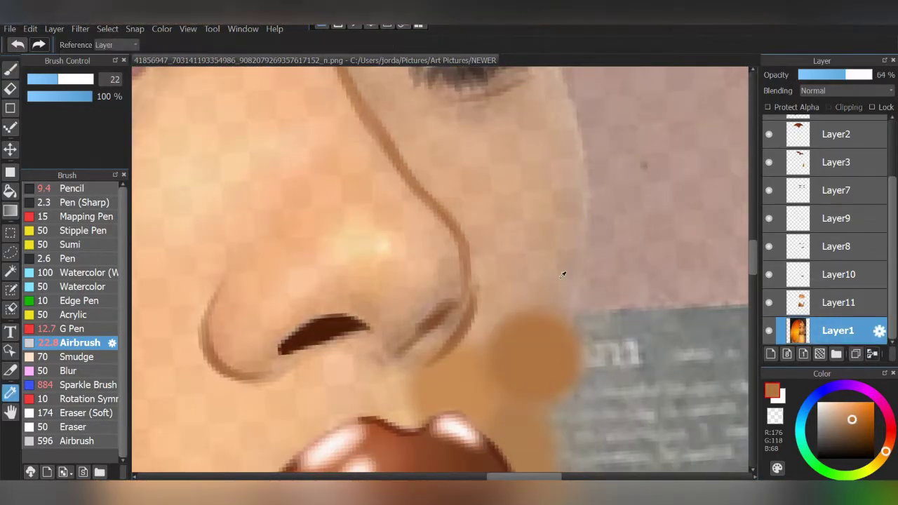
pyautogui.moveTo(540, 322); pyautogui.dragTo(562, 260)
pyautogui.keyDown('alt'); pyautogui.click(565, 186); pyautogui.keyUp('alt')
pyautogui.moveTo(566, 186); pyautogui.dragTo(568, 175)
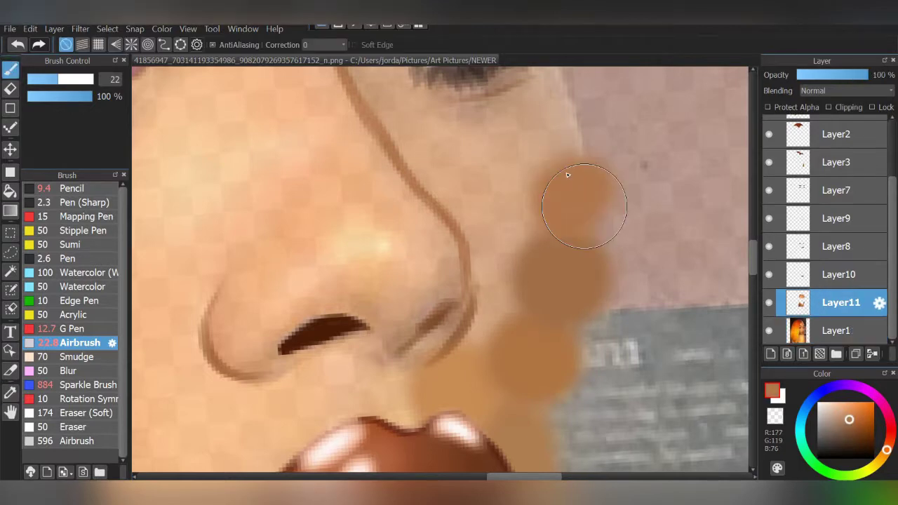
pyautogui.click(545, 112)
pyautogui.keyDown('alt'); pyautogui.click(421, 140); pyautogui.keyUp('alt')
pyautogui.click(403, 105)
pyautogui.moveTo(427, 151)
pyautogui.mouseDown()
pyautogui.moveTo(448, 182)
pyautogui.moveTo(442, 301)
pyautogui.mouseUp()
pyautogui.keyDown('alt'); pyautogui.click(501, 245); pyautogui.keyUp('alt')
pyautogui.keyDown('alt'); pyautogui.click(505, 162); pyautogui.keyUp('alt')
# - Paint brown shading above the eye crease
pyautogui.keyDown('alt'); pyautogui.click(456, 120); pyautogui.keyUp('alt')
pyautogui.scroll(5, 622, 286)
pyautogui.scroll(2, 621, 286)
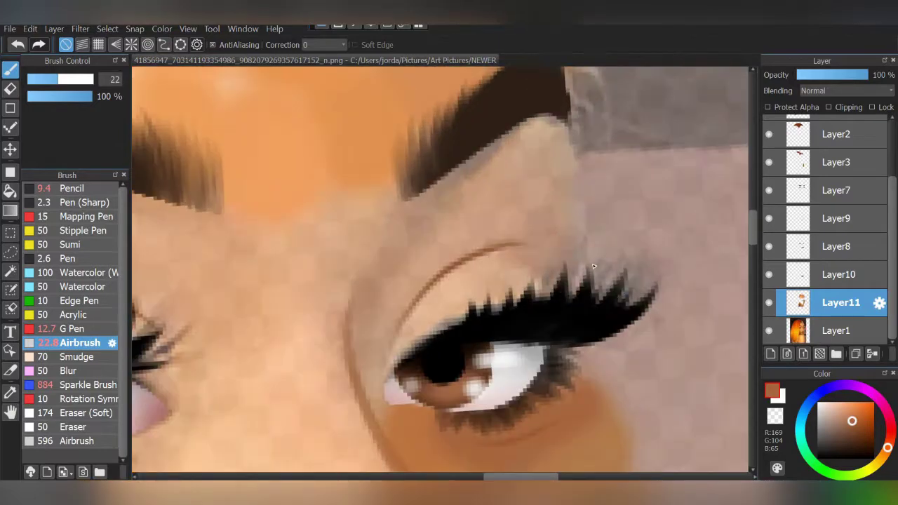
pyautogui.keyDown('alt'); pyautogui.click(382, 343); pyautogui.keyUp('alt')
pyautogui.keyDown('alt'); pyautogui.click(390, 281); pyautogui.keyUp('alt')
pyautogui.moveTo(386, 270); pyautogui.dragTo(371, 324)
pyautogui.keyDown('alt'); pyautogui.click(453, 244); pyautogui.keyUp('alt')
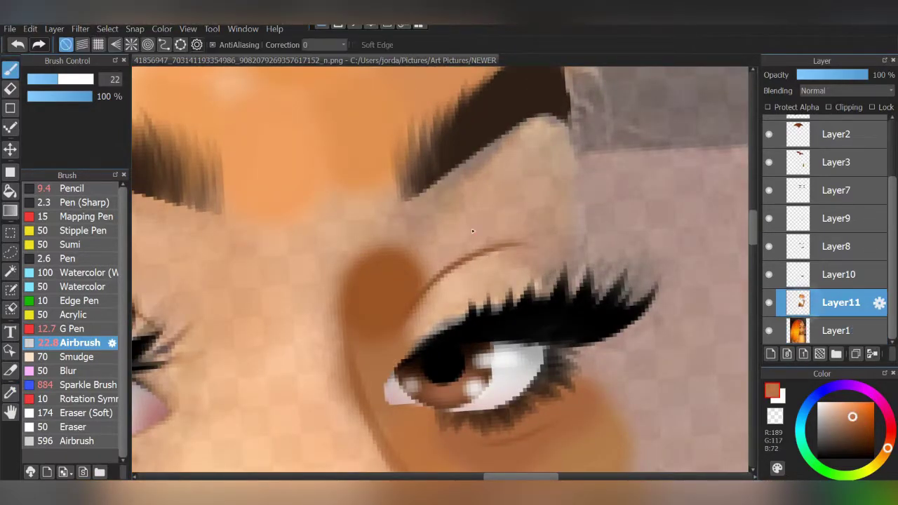
pyautogui.moveTo(421, 277); pyautogui.dragTo(456, 228)
# - Shade over the brow bone in lighter brown and sample paler tans
pyautogui.keyDown('alt'); pyautogui.click(542, 212); pyautogui.keyUp('alt')
pyautogui.moveTo(555, 260); pyautogui.dragTo(577, 185)
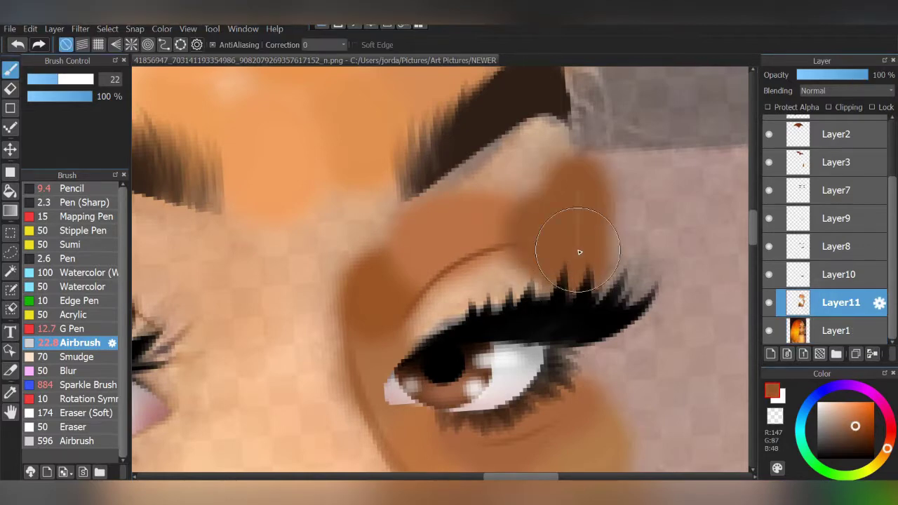
pyautogui.keyDown('alt'); pyautogui.click(398, 198); pyautogui.keyUp('alt')
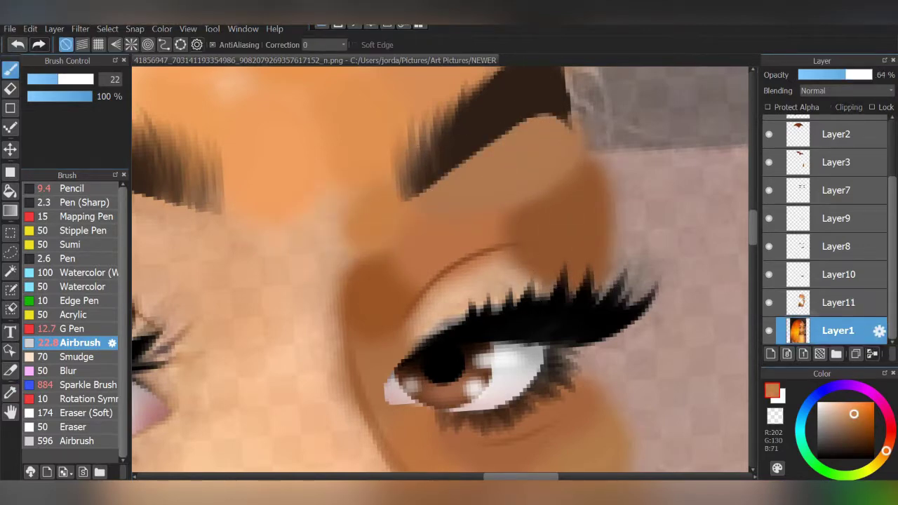
pyautogui.keyDown('alt'); pyautogui.click(307, 264); pyautogui.keyUp('alt')
pyautogui.keyDown('alt'); pyautogui.click(476, 293); pyautogui.keyUp('alt')
pyautogui.scroll(-2, 476, 293)
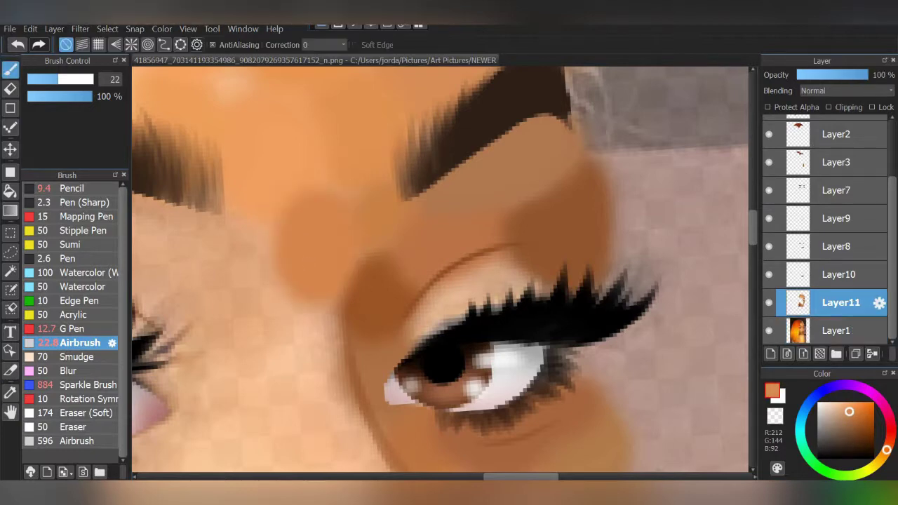
pyautogui.scroll(-3, 603, 280)
pyautogui.scroll(3, 609, 281)
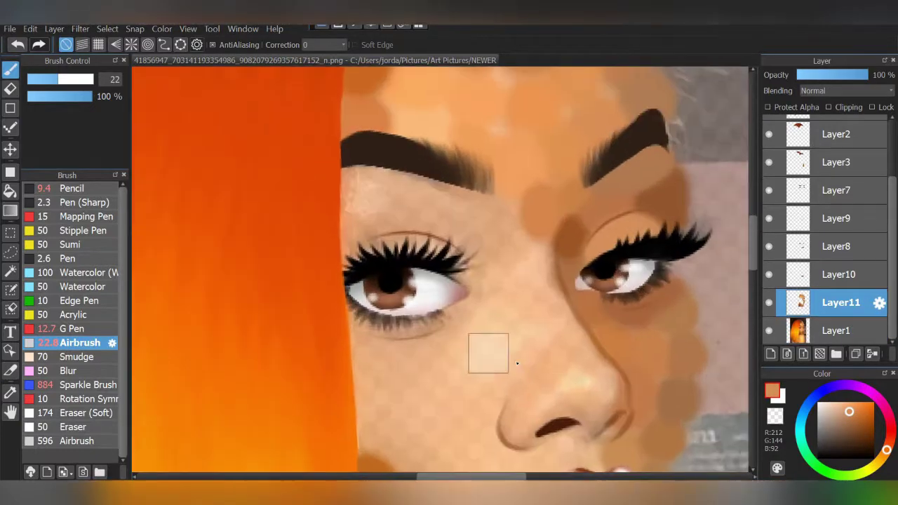
# - Sample orange, warm and peach skin tones from the reference
pyautogui.scroll(3, 517, 364)
pyautogui.keyDown('alt'); pyautogui.click(277, 320); pyautogui.keyUp('alt')
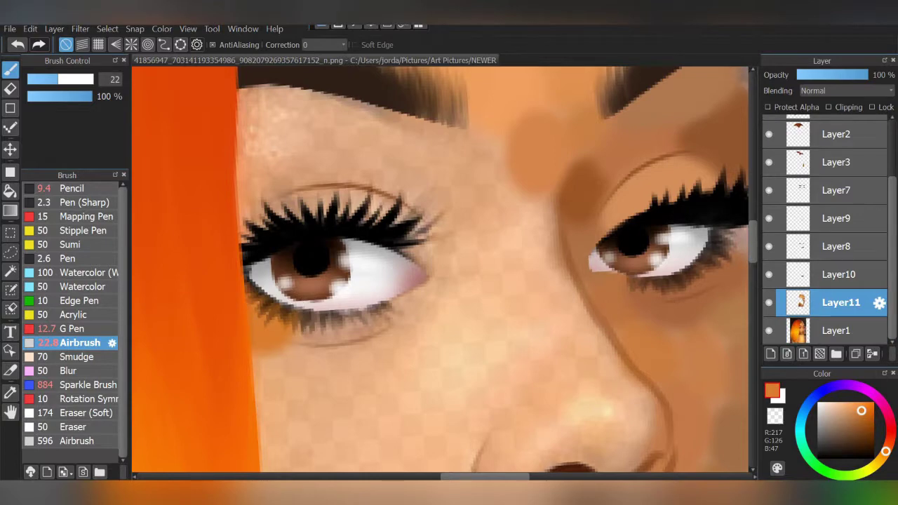
pyautogui.press('alt')
pyautogui.keyDown('alt'); pyautogui.click(268, 377); pyautogui.keyUp('alt')
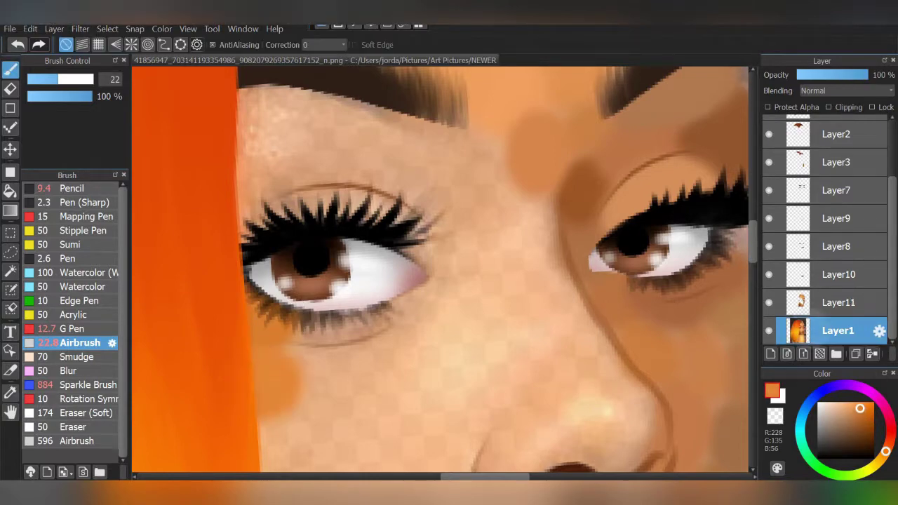
pyautogui.scroll(-3, 277, 339)
pyautogui.keyDown('alt'); pyautogui.click(277, 339); pyautogui.keyUp('alt')
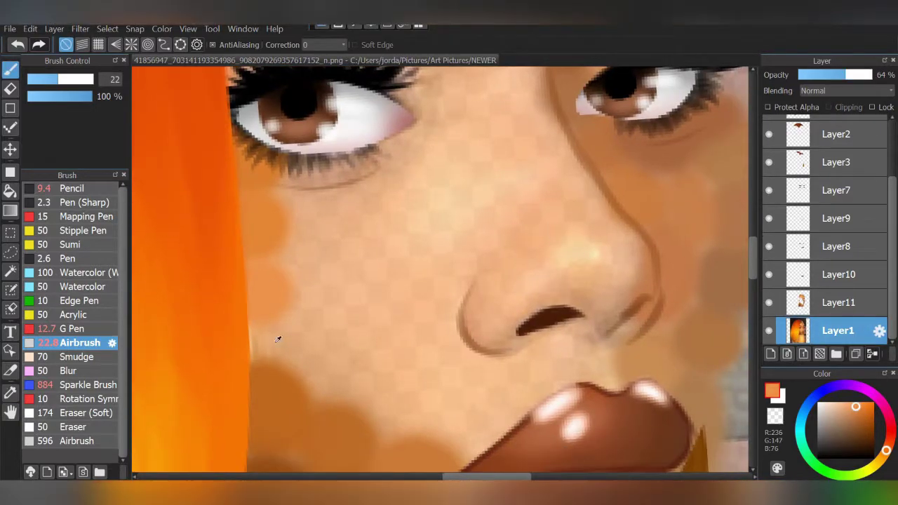
pyautogui.keyDown('alt'); pyautogui.click(395, 128); pyautogui.keyUp('alt')
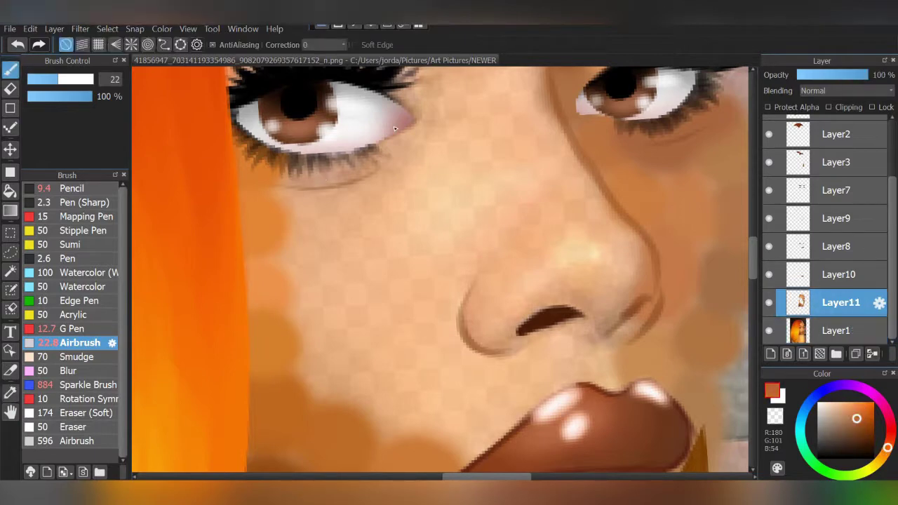
pyautogui.keyDown('alt'); pyautogui.click(414, 189); pyautogui.keyUp('alt')
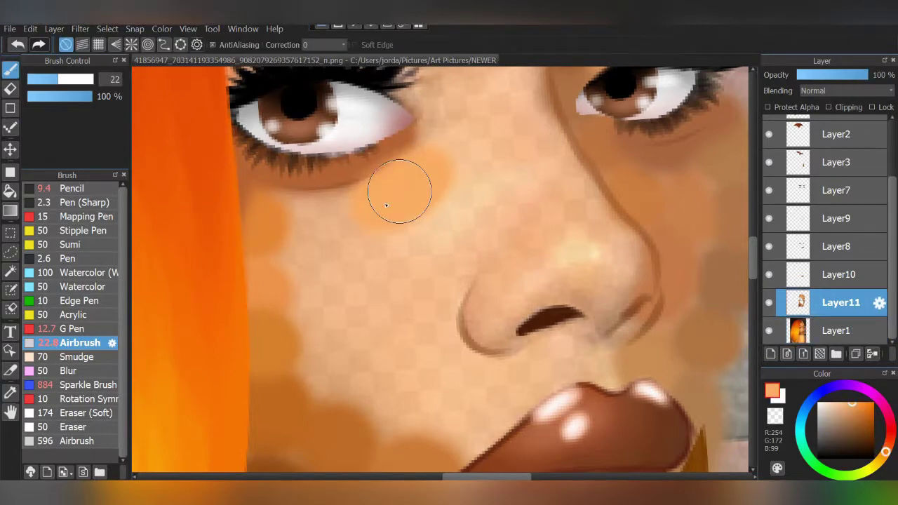
# - Paint a peach dab on the cheek and an orange dab left of the nose
pyautogui.moveTo(438, 218); pyautogui.dragTo(457, 237)
pyautogui.keyDown('alt'); pyautogui.click(458, 236); pyautogui.keyUp('alt')
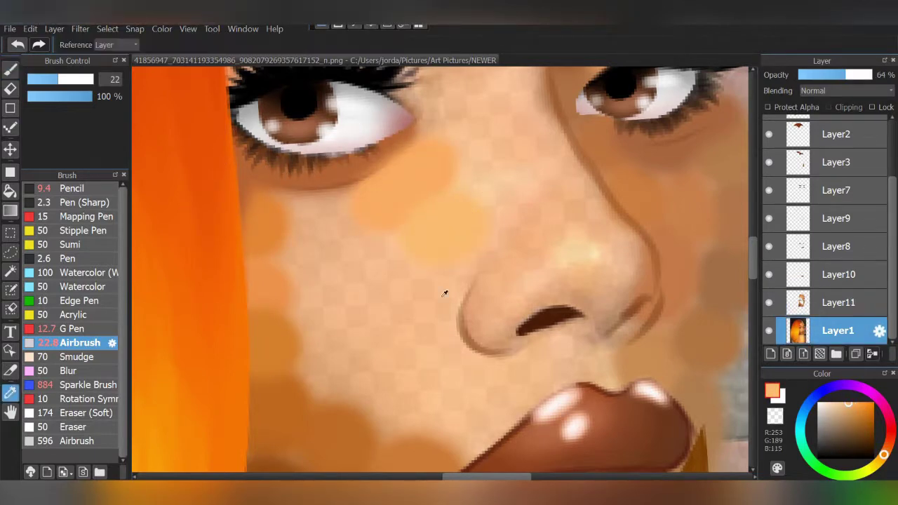
pyautogui.moveTo(446, 270); pyautogui.dragTo(432, 298)
pyautogui.keyDown('alt'); pyautogui.click(457, 349); pyautogui.keyUp('alt')
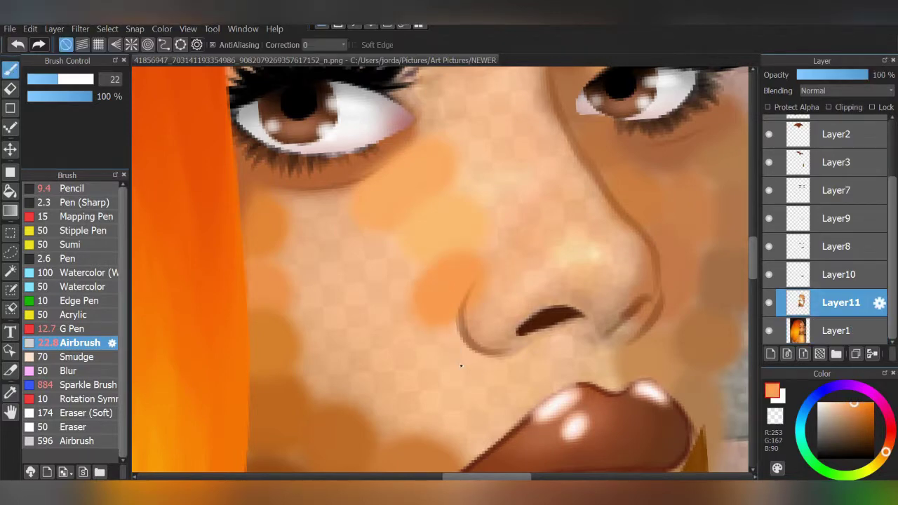
pyautogui.keyDown('alt'); pyautogui.click(477, 430); pyautogui.keyUp('alt')
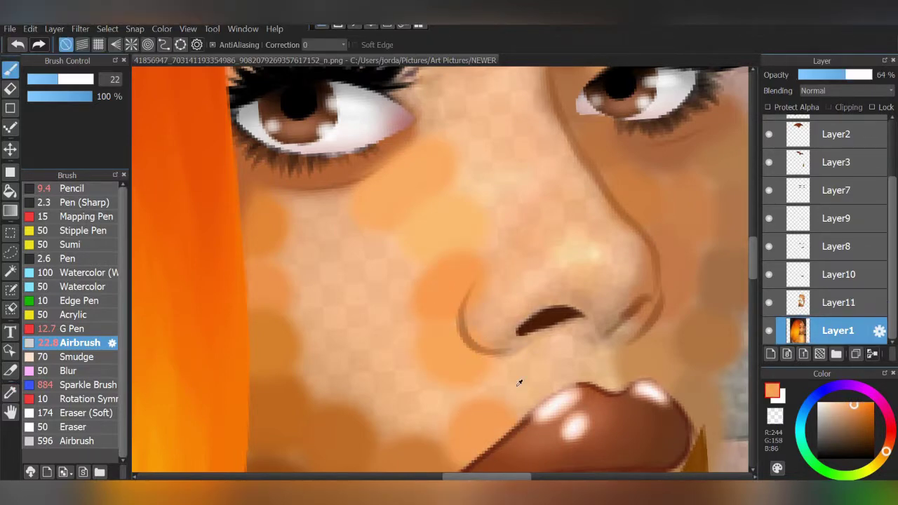
pyautogui.keyDown('alt'); pyautogui.click(592, 361); pyautogui.keyUp('alt')
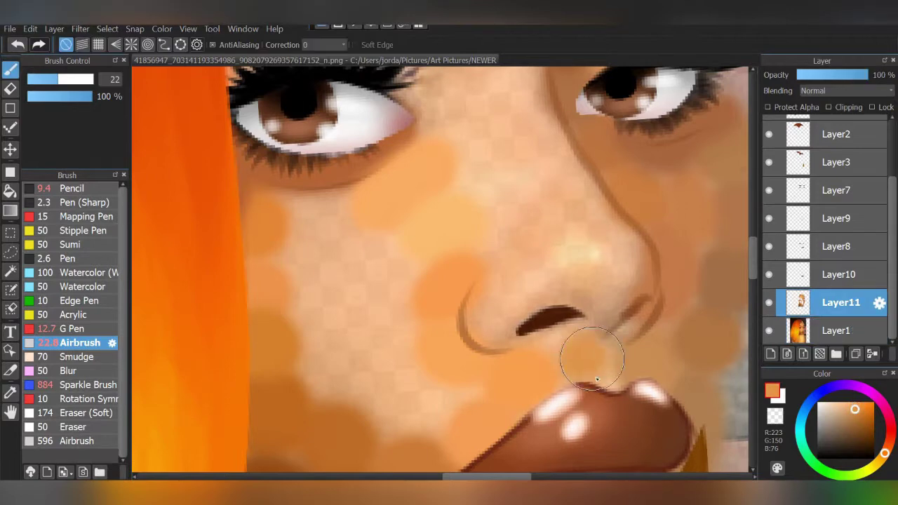
# - Resample a range of orange and orange-brown skin tones from the reference
pyautogui.press('alt')
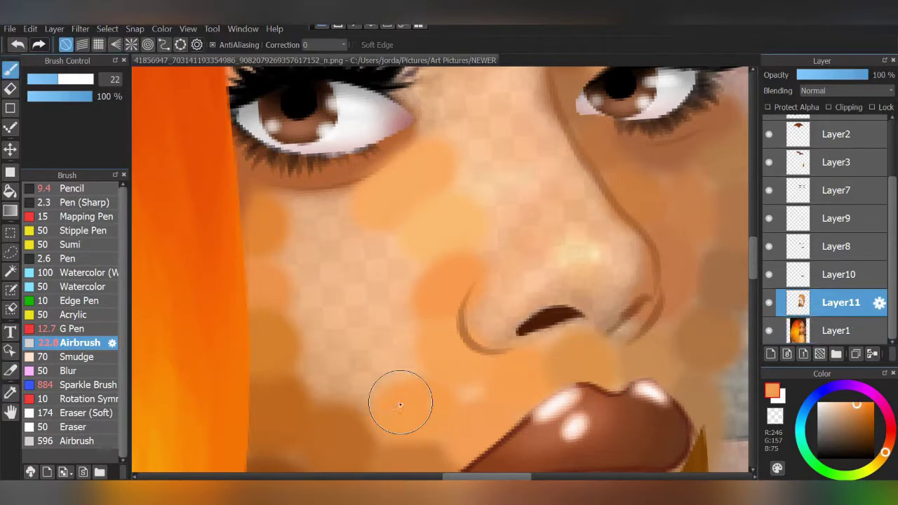
pyautogui.keyDown('alt'); pyautogui.click(359, 385); pyautogui.keyUp('alt')
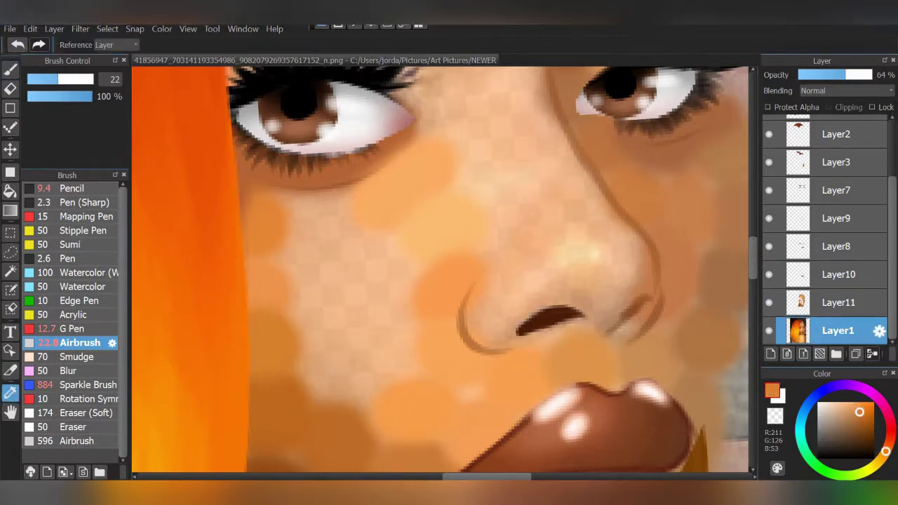
pyautogui.keyDown('alt'); pyautogui.click(386, 336); pyautogui.keyUp('alt')
pyautogui.keyDown('alt'); pyautogui.click(327, 315); pyautogui.keyUp('alt')
pyautogui.keyDown('alt'); pyautogui.click(388, 269); pyautogui.keyUp('alt')
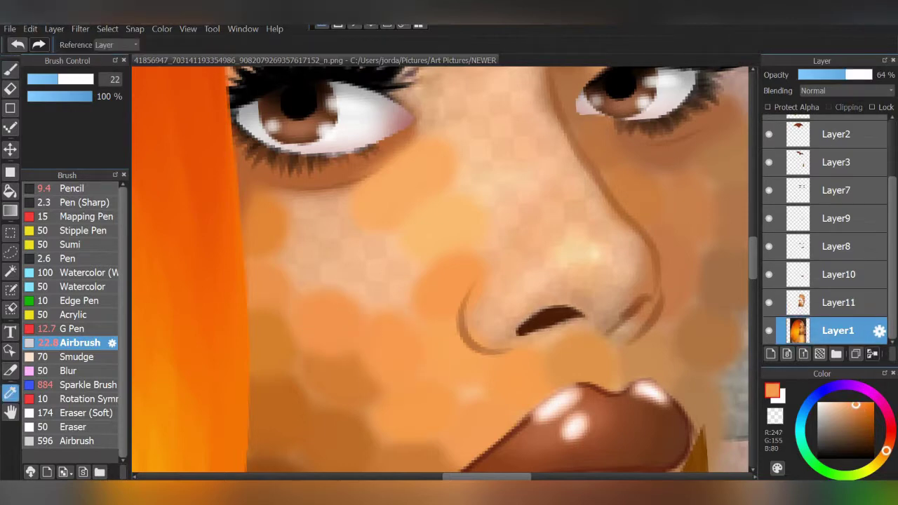
pyautogui.keyDown('alt'); pyautogui.click(321, 234); pyautogui.keyUp('alt')
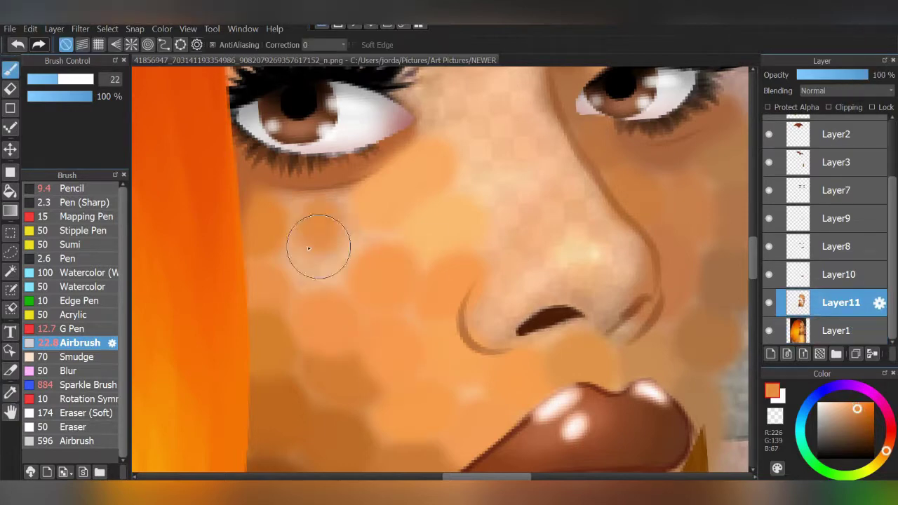
pyautogui.scroll(-3, 338, 266)
# - Airbrush orange skin tone to the right of and beside the left eye
pyautogui.scroll(4, 603, 327)
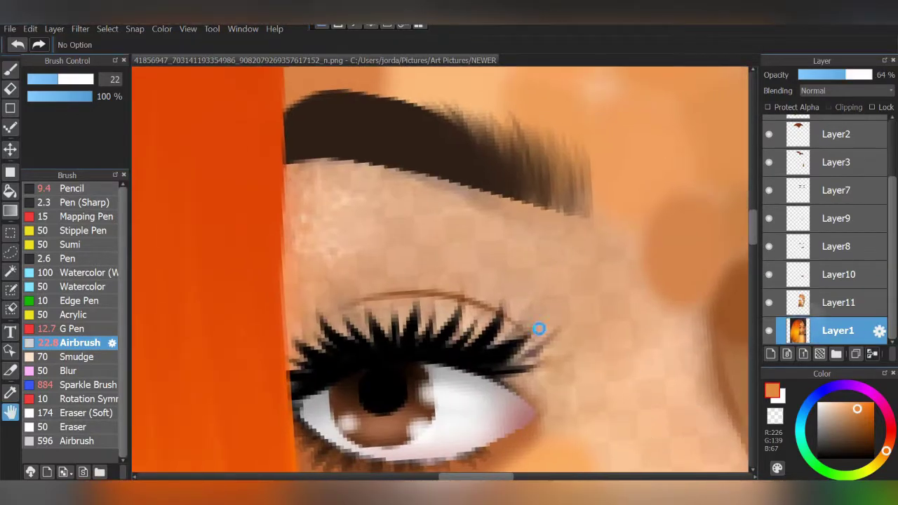
pyautogui.scroll(2, 543, 326)
pyautogui.moveTo(491, 351); pyautogui.dragTo(533, 316)
pyautogui.keyDown('alt'); pyautogui.click(520, 316); pyautogui.keyUp('alt')
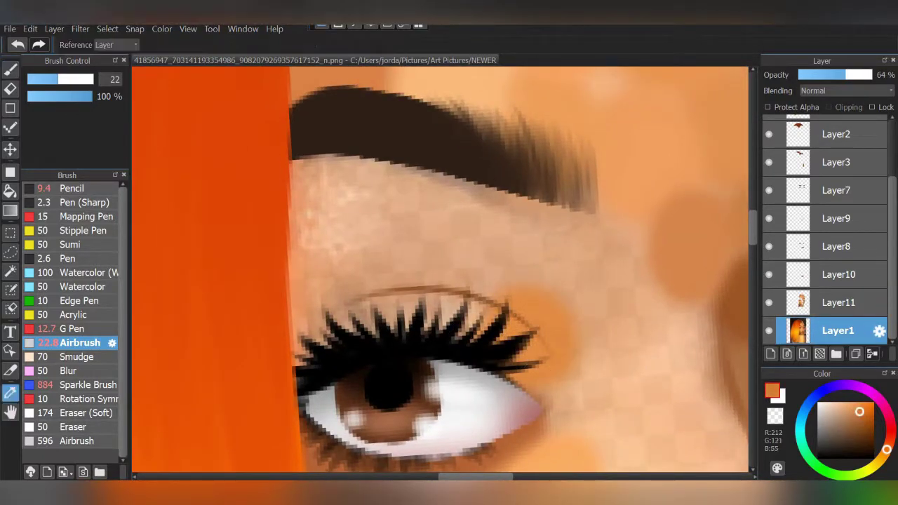
pyautogui.moveTo(554, 288); pyautogui.dragTo(591, 340)
pyautogui.keyDown('alt'); pyautogui.click(591, 340); pyautogui.keyUp('alt')
# - Airbrush sampled orange skin tones along the brow and to its left
pyautogui.moveTo(562, 260); pyautogui.dragTo(617, 231)
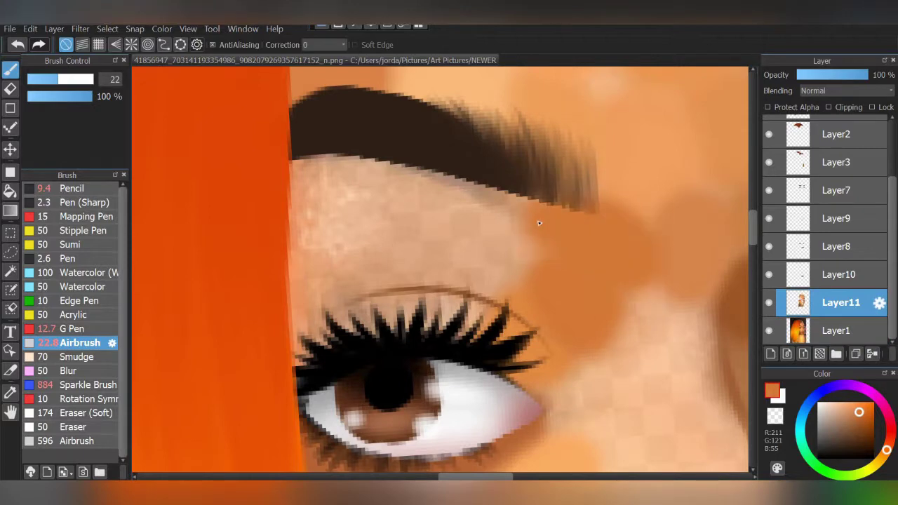
pyautogui.keyDown('alt'); pyautogui.click(541, 223); pyautogui.keyUp('alt')
pyautogui.moveTo(484, 253)
pyautogui.mouseDown()
pyautogui.moveTo(513, 255)
pyautogui.moveTo(407, 246)
pyautogui.mouseUp()
pyautogui.keyDown('alt'); pyautogui.click(407, 245); pyautogui.keyUp('alt')
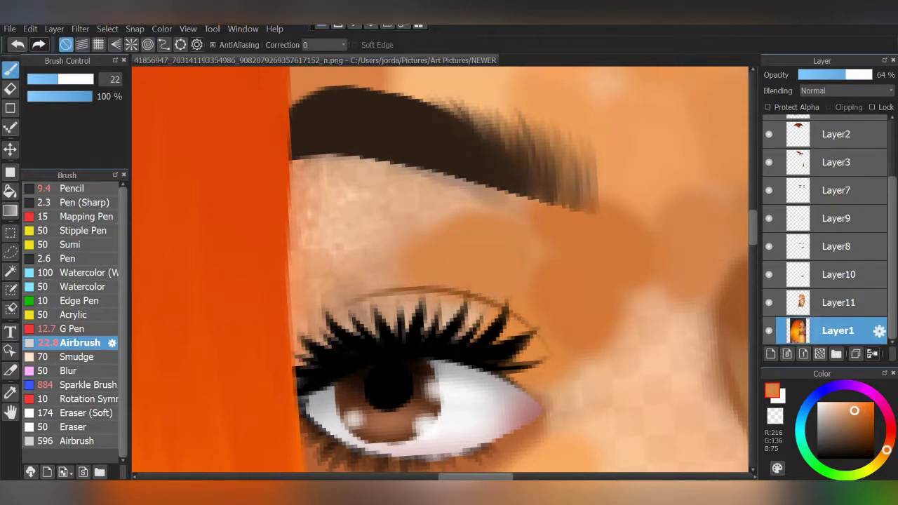
pyautogui.moveTo(337, 231); pyautogui.dragTo(309, 309)
# - Sample more skin tones from the reference and face near the eye
pyautogui.keyDown('alt'); pyautogui.click(371, 247); pyautogui.keyUp('alt')
pyautogui.keyDown('alt'); pyautogui.click(384, 232); pyautogui.keyUp('alt')
pyautogui.keyDown('alt'); pyautogui.click(384, 223); pyautogui.keyUp('alt')
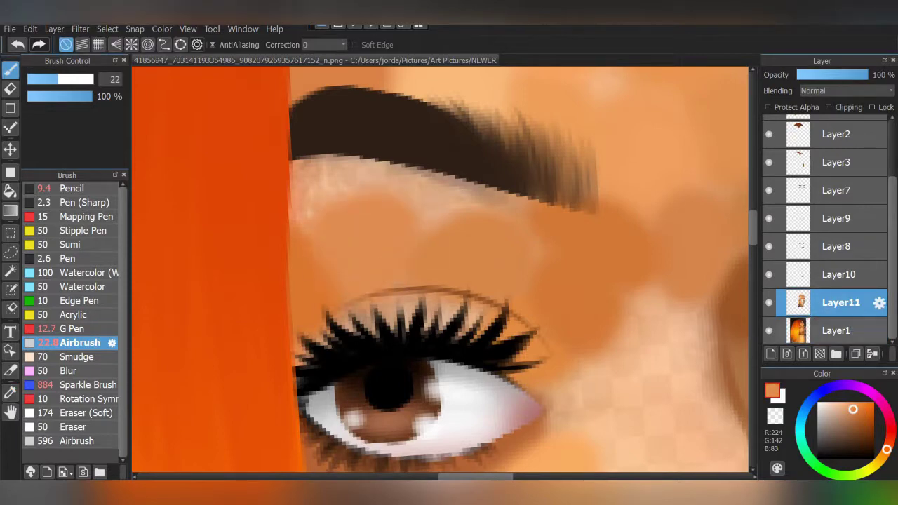
pyautogui.keyDown('alt'); pyautogui.click(414, 309); pyautogui.keyUp('alt')
pyautogui.keyDown('alt'); pyautogui.click(437, 343); pyautogui.keyUp('alt')
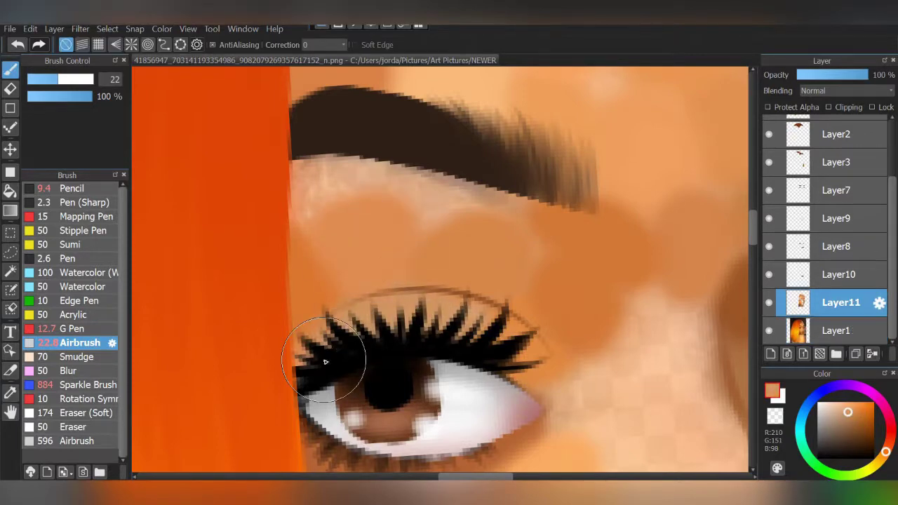
pyautogui.scroll(-2, 325, 362)
pyautogui.keyDown('alt'); pyautogui.click(508, 349); pyautogui.keyUp('alt')
pyautogui.click(834, 330)
pyautogui.press('i')
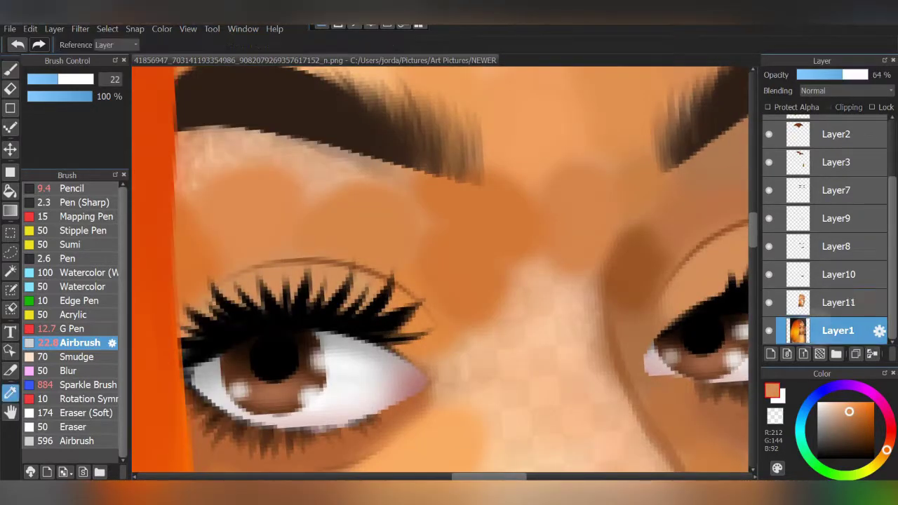
pyautogui.click(835, 303)
pyautogui.press('b')
pyautogui.scroll(-3, 583, 241)
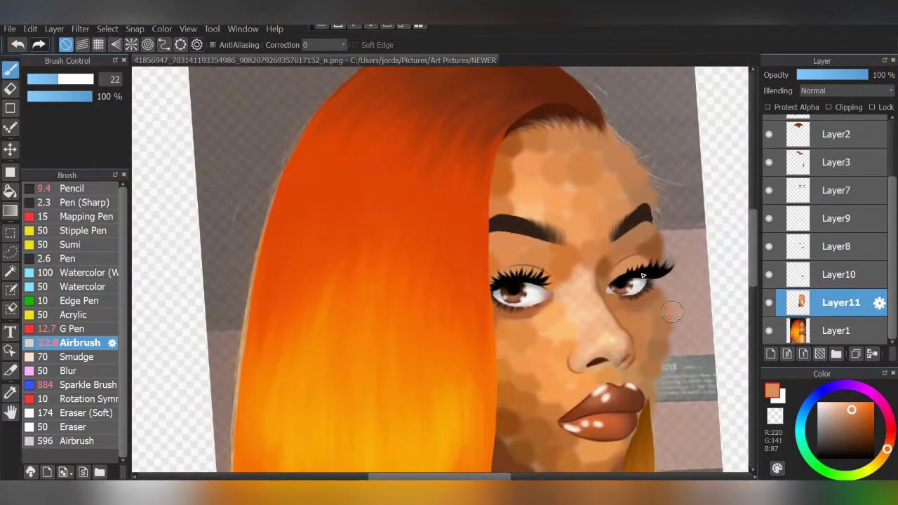
# - Sample face skin tones and airbrush the right side of the forehead smooth
pyautogui.scroll(3, 603, 272)
pyautogui.scroll(-1, 617, 260)
pyautogui.scroll(-2, 634, 248)
pyautogui.scroll(3, 570, 156)
pyautogui.scroll(1, 571, 156)
pyautogui.press('i')
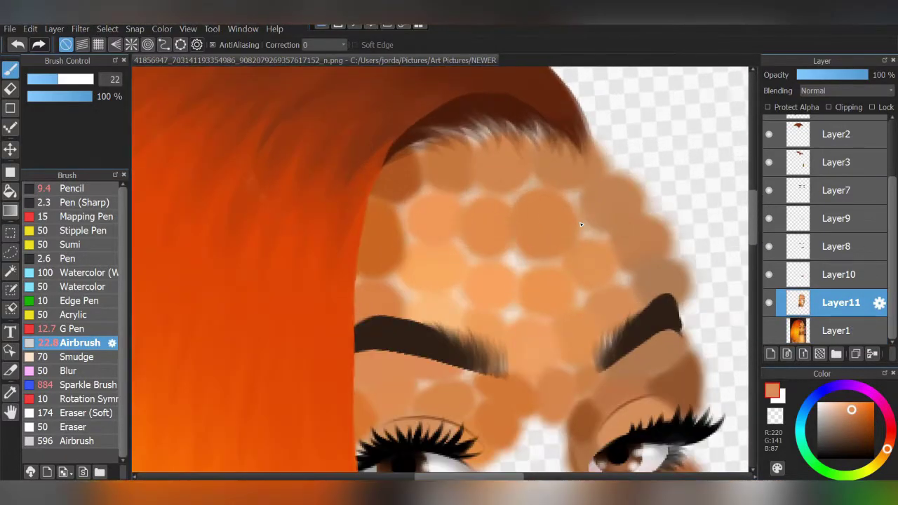
pyautogui.click(570, 156)
pyautogui.press('b')
pyautogui.press('i')
pyautogui.click(569, 196)
pyautogui.press('b')
pyautogui.press('i')
pyautogui.click(630, 276)
pyautogui.press('b')
pyautogui.moveTo(630, 275); pyautogui.dragTo(670, 231)
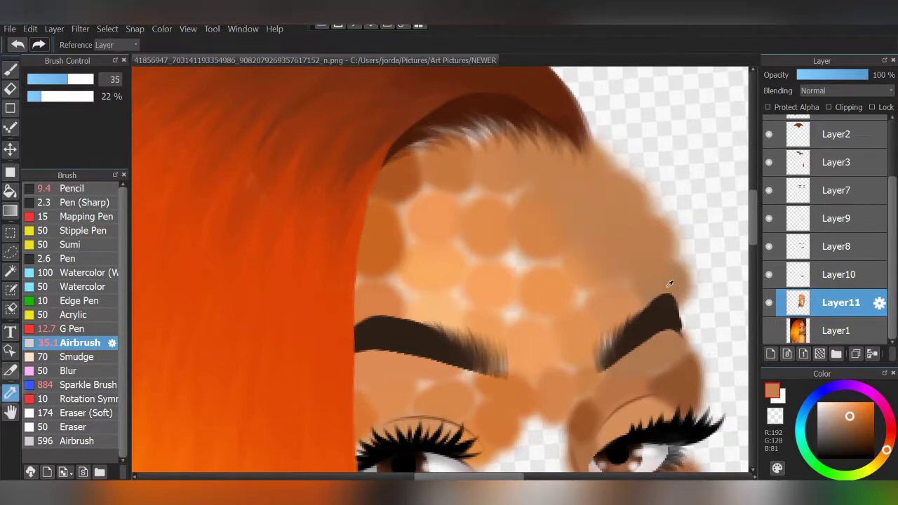
pyautogui.press('i')
pyautogui.press('b')
pyautogui.moveTo(666, 183); pyautogui.dragTo(673, 302)
# - Smooth the upper forehead and darken the hairline with a sampled dark brown
pyautogui.press('i')
pyautogui.click(517, 134)
pyautogui.press('b')
pyautogui.moveTo(518, 134); pyautogui.dragTo(491, 196)
pyautogui.press('i')
pyautogui.click(488, 137)
pyautogui.press('b')
pyautogui.press('i')
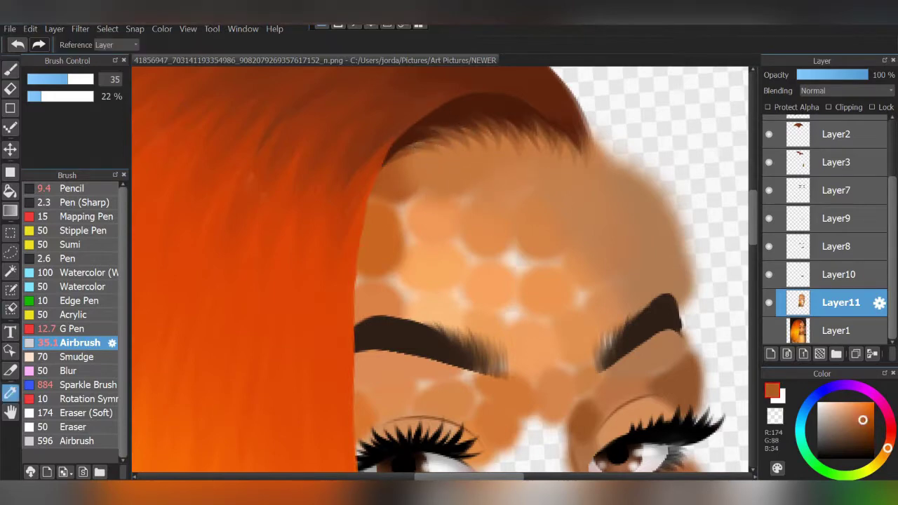
pyautogui.click(395, 185)
pyautogui.press('b')
pyautogui.moveTo(395, 185); pyautogui.dragTo(529, 116)
pyautogui.moveTo(482, 151)
pyautogui.mouseDown()
pyautogui.moveTo(381, 190)
pyautogui.moveTo(337, 260)
pyautogui.mouseUp()
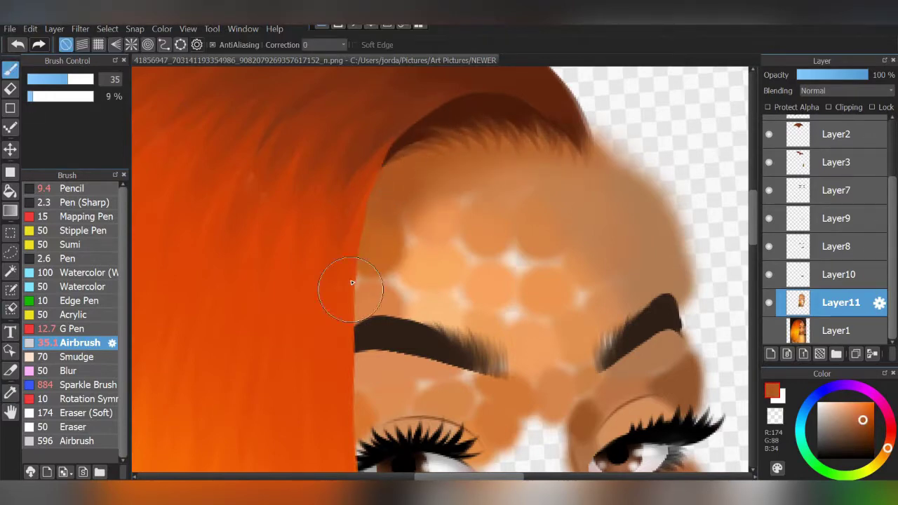
# - Sample mid and lighter orange skin tones and lightly airbrush the forehead
pyautogui.press('i')
pyautogui.click(372, 281)
pyautogui.press('b')
pyautogui.press('i')
pyautogui.click(379, 247)
pyautogui.press('b')
pyautogui.press('i')
pyautogui.click(363, 321)
pyautogui.press('b')
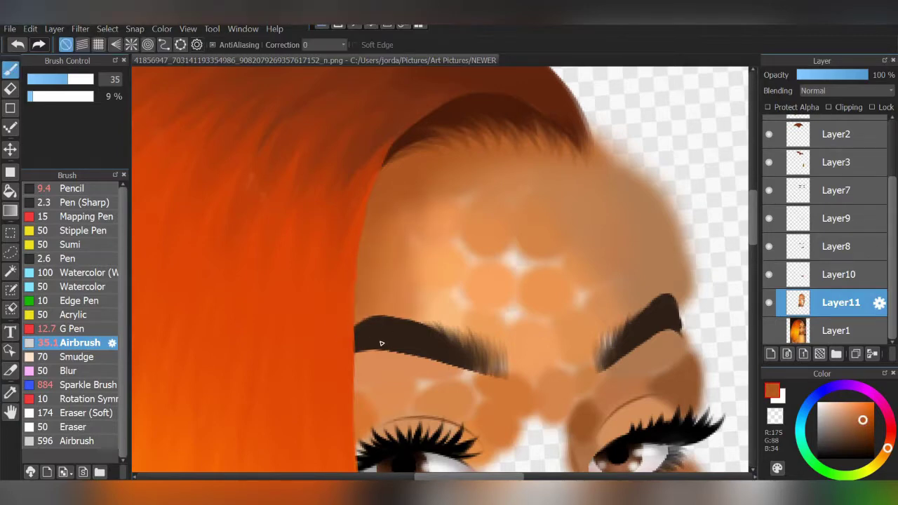
pyautogui.press('i')
pyautogui.scroll(3, 552, 315)
pyautogui.click(551, 315)
pyautogui.press('b')
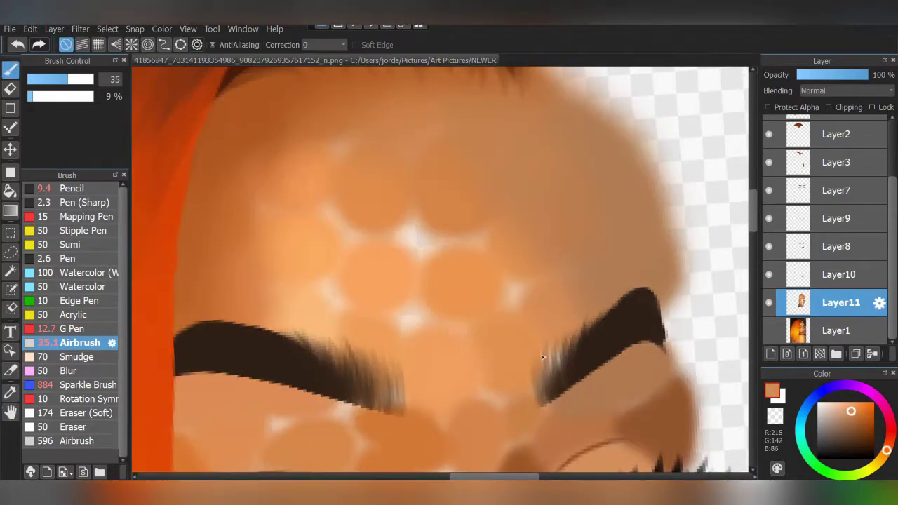
pyautogui.press('i')
pyautogui.click(497, 351)
pyautogui.press('b')
pyautogui.press('i')
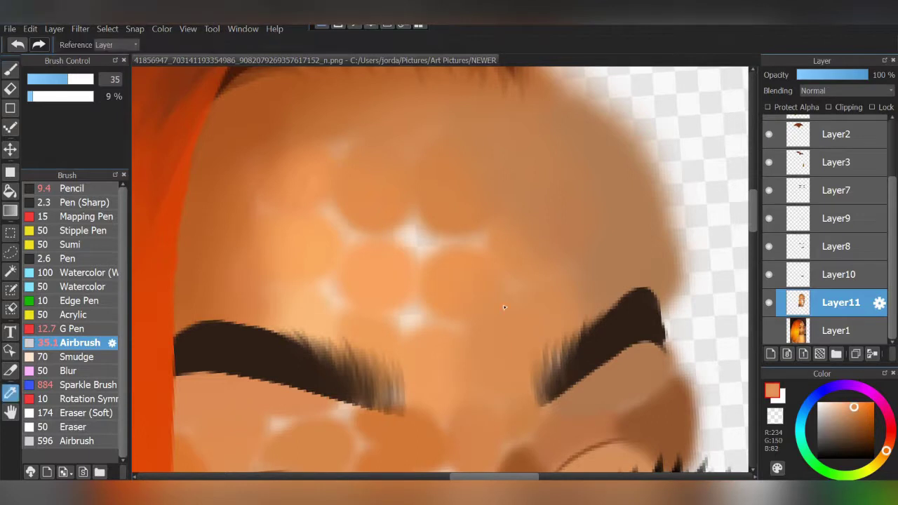
pyautogui.click(501, 351)
pyautogui.press('b')
pyautogui.moveTo(480, 297); pyautogui.dragTo(451, 200)
# - Resample mid skin tones across the forehead for further blending
pyautogui.press('i')
pyautogui.click(444, 193)
pyautogui.press('b')
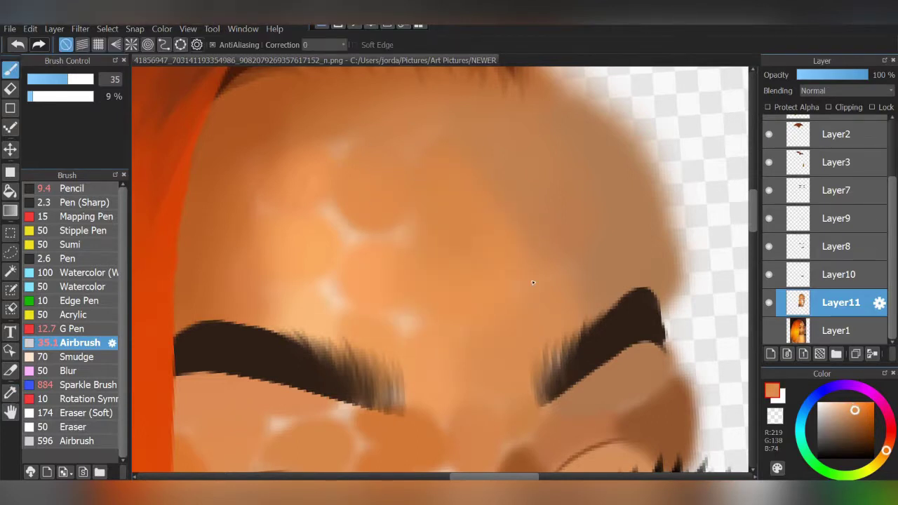
pyautogui.press('i')
pyautogui.click(525, 219)
pyautogui.click(521, 210)
pyautogui.press('b')
pyautogui.press('i')
pyautogui.click(407, 186)
pyautogui.press('b')
pyautogui.press('i')
pyautogui.press('b')
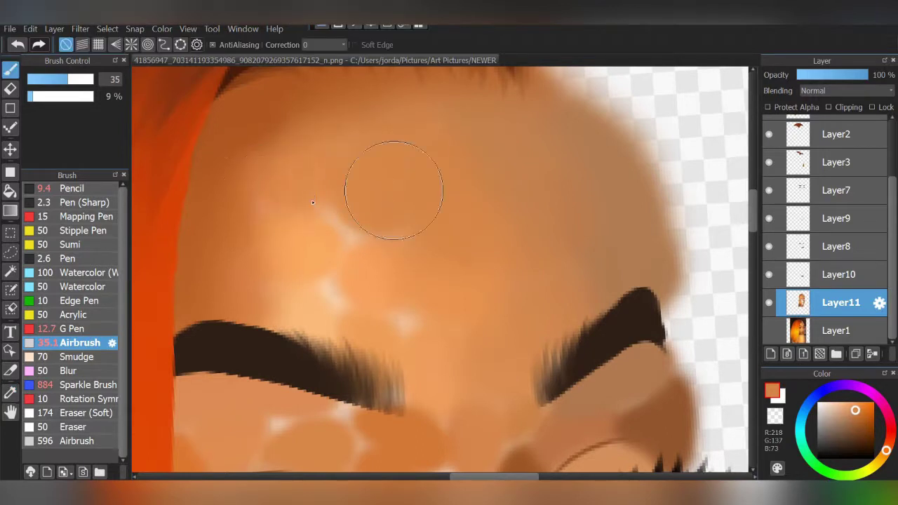
# - Sample darker hairline browns, mid tones and pale skin tones
pyautogui.press('i')
pyautogui.click(246, 252)
pyautogui.press('b')
pyautogui.press('i')
pyautogui.click(249, 130)
pyautogui.press('b')
pyautogui.press('i')
pyautogui.click(372, 216)
pyautogui.press('b')
pyautogui.press('i')
pyautogui.click(384, 290)
pyautogui.press('b')
pyautogui.press('i')
pyautogui.click(316, 288)
pyautogui.press('b')
# - Enlarge the airbrush to 68 and fill in the forehead's right edge
pyautogui.press('i')
pyautogui.click(280, 222)
pyautogui.press('b')
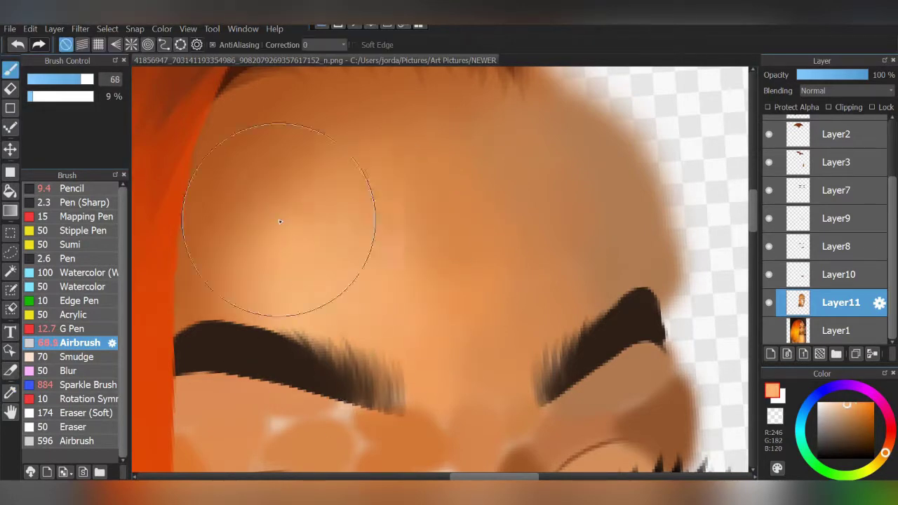
pyautogui.scroll(-3, 316, 246)
pyautogui.scroll(2, 451, 263)
pyautogui.press('i')
pyautogui.click(457, 306)
pyautogui.press('b')
pyautogui.press('i')
pyautogui.click(517, 225)
pyautogui.press('b')
pyautogui.press('i')
pyautogui.click(566, 224)
pyautogui.press('b')
pyautogui.press('i')
pyautogui.press('b')
pyautogui.moveTo(606, 227); pyautogui.dragTo(561, 126)
# - Paint a pale peach highlight in the centre of the forehead
pyautogui.press('i')
pyautogui.click(344, 274)
pyautogui.press('b')
pyautogui.moveTo(378, 284); pyautogui.dragTo(382, 287)
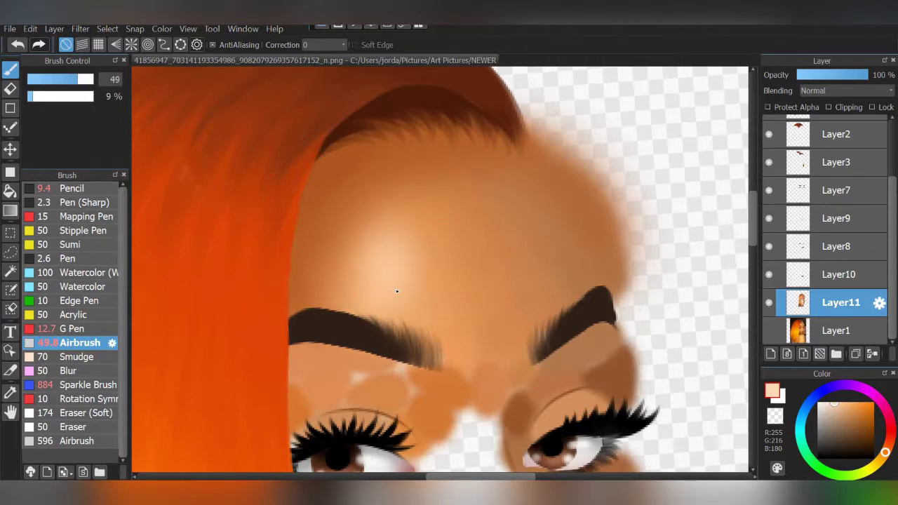
pyautogui.scroll(-3, 575, 273)
# - Sample skin tones near the left eye, including a deeper orange, for airbrushing
pyautogui.scroll(-2, 575, 272)
pyautogui.scroll(2, 596, 248)
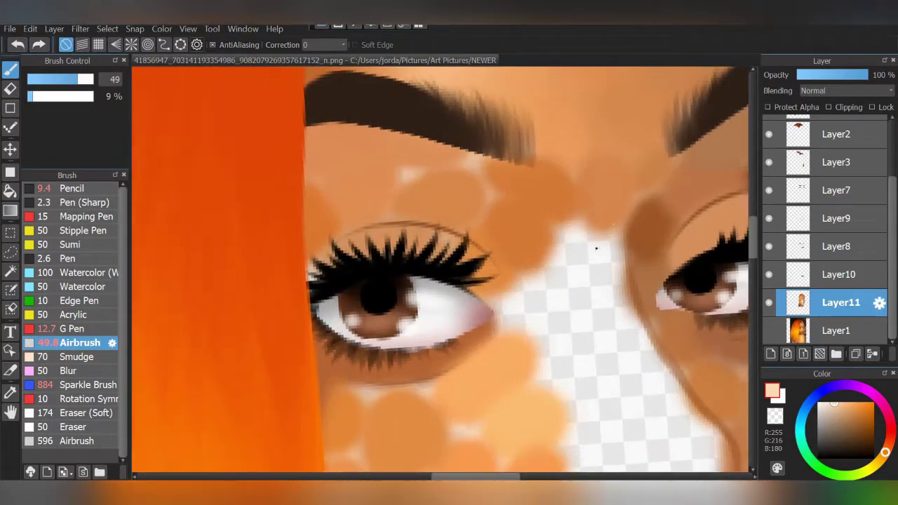
pyautogui.scroll(2, 595, 248)
pyautogui.press('i')
pyautogui.press('b')
pyautogui.keyDown('alt'); pyautogui.click(400, 210); pyautogui.keyUp('alt')
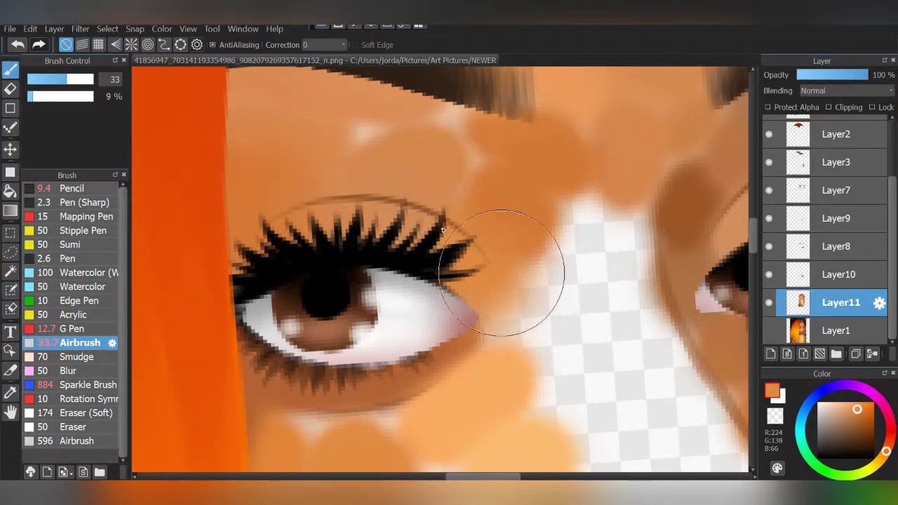
pyautogui.keyDown('alt'); pyautogui.click(516, 217); pyautogui.keyUp('alt')
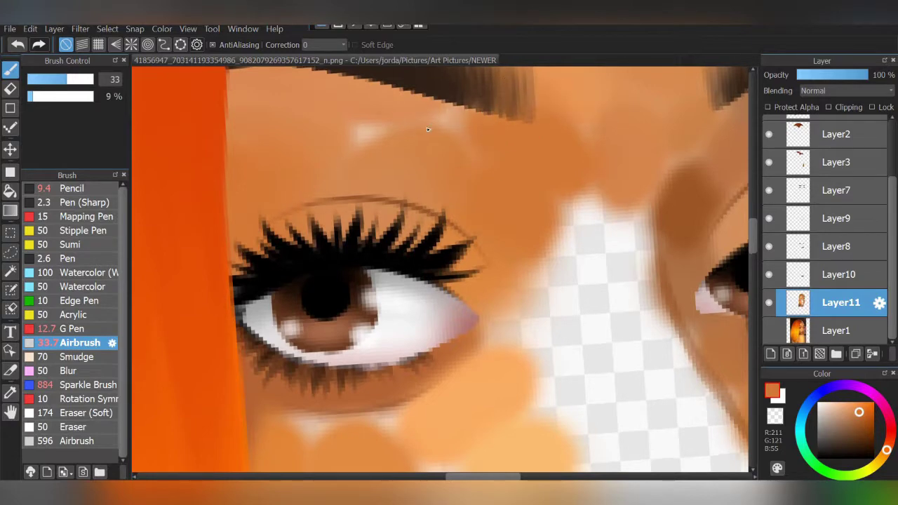
# - Sample mid and pale peach tones, then darken the left eyelid crease in dark brown
pyautogui.scroll(-1, 444, 174)
pyautogui.keyDown('alt'); pyautogui.click(369, 179); pyautogui.keyUp('alt')
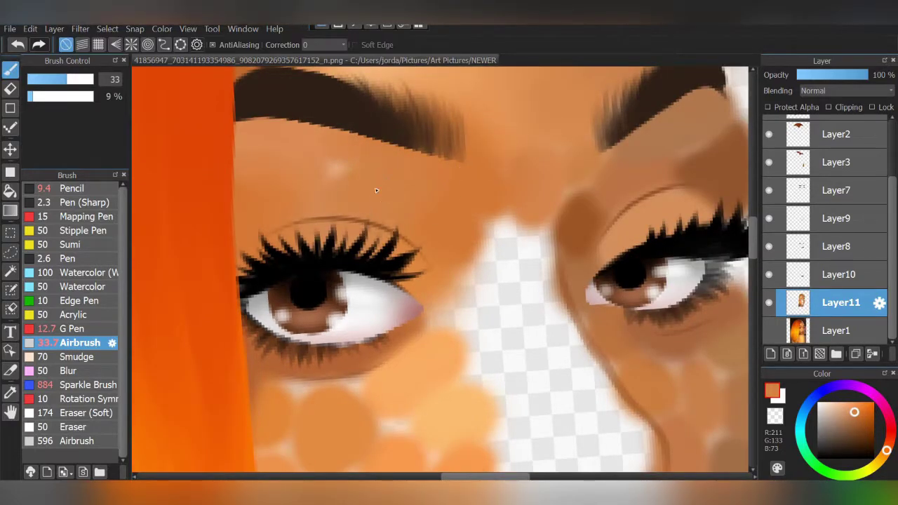
pyautogui.keyDown('alt'); pyautogui.click(419, 209); pyautogui.keyUp('alt')
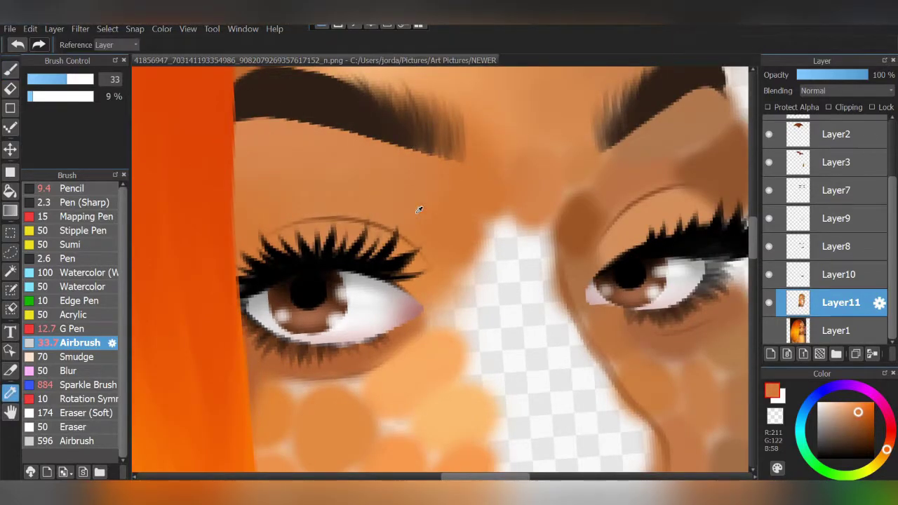
pyautogui.keyDown('alt'); pyautogui.click(442, 214); pyautogui.keyUp('alt')
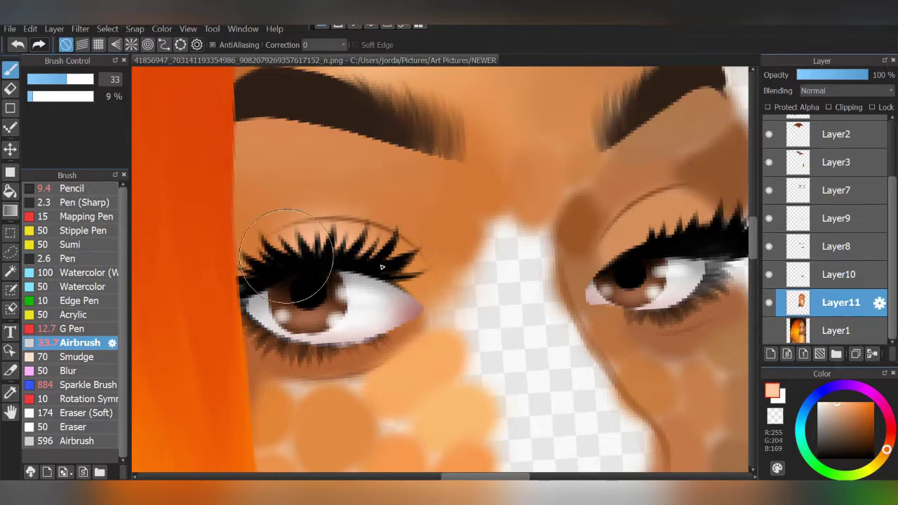
pyautogui.keyDown('alt'); pyautogui.click(261, 230); pyautogui.keyUp('alt')
pyautogui.keyDown('alt'); pyautogui.click(256, 277); pyautogui.keyUp('alt')
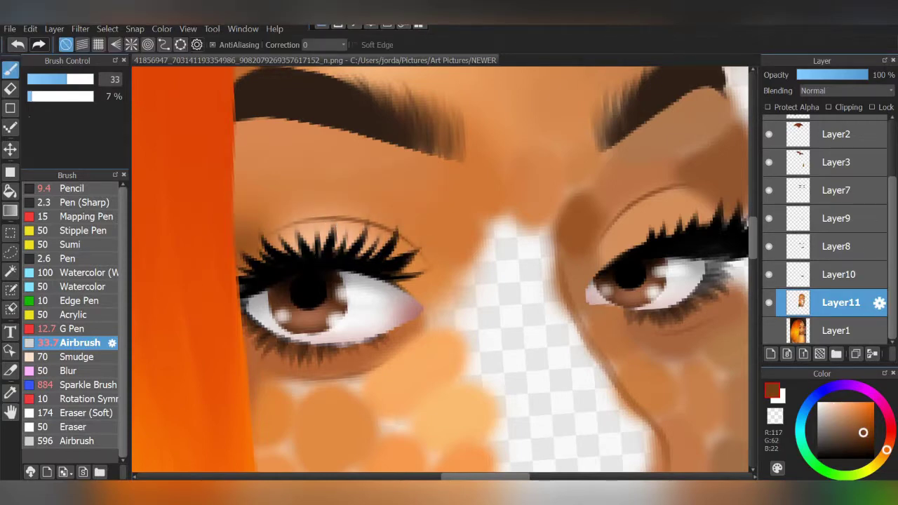
pyautogui.moveTo(305, 222); pyautogui.dragTo(233, 297)
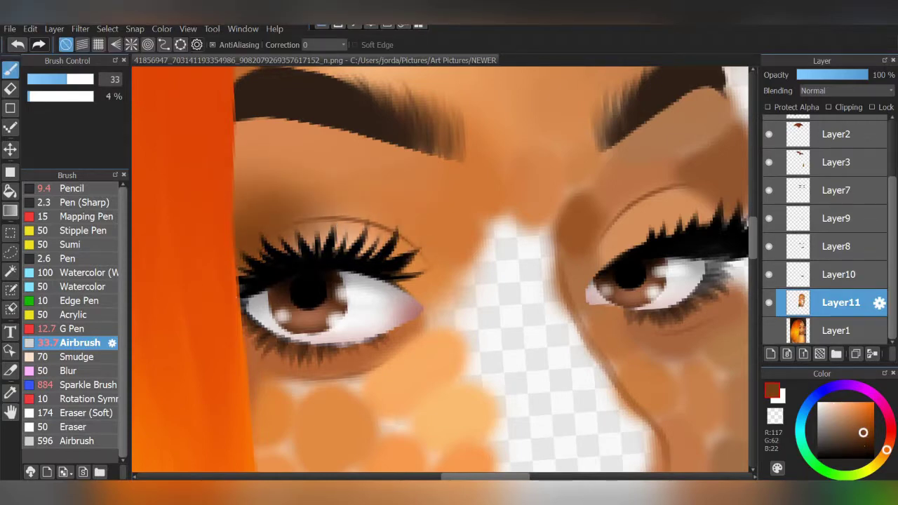
# - Lighten the eyelid crease, the skin under the left eyebrow and the inner eye corner
pyautogui.keyDown('alt'); pyautogui.click(442, 263); pyautogui.keyUp('alt')
pyautogui.moveTo(309, 228); pyautogui.dragTo(399, 262)
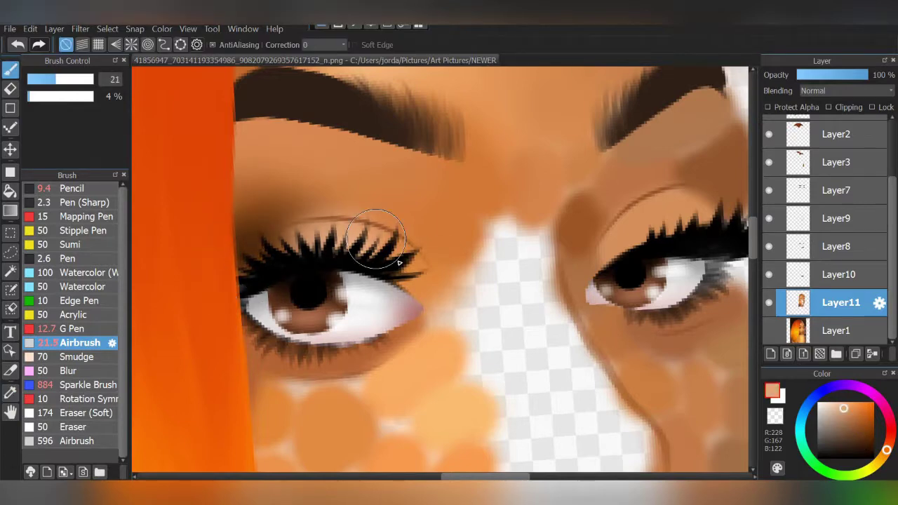
pyautogui.keyDown('alt'); pyautogui.click(278, 131); pyautogui.keyUp('alt')
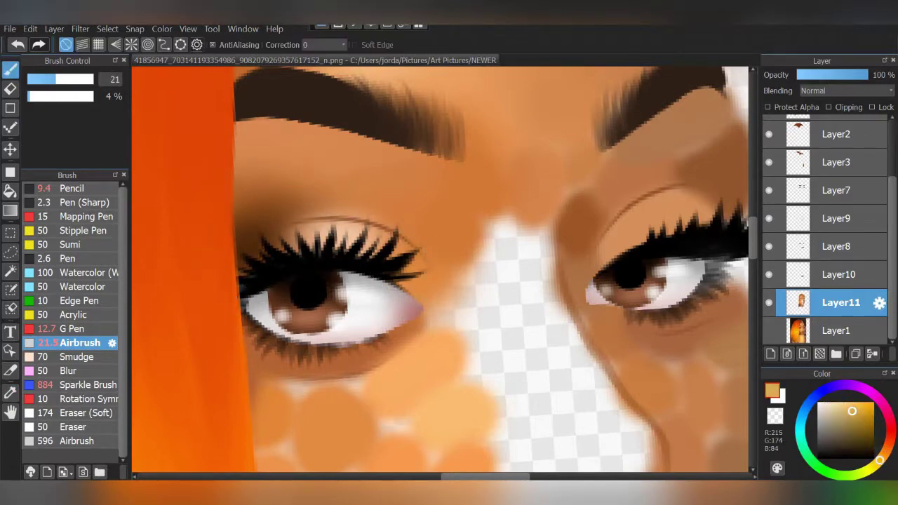
pyautogui.moveTo(375, 132); pyautogui.dragTo(364, 146)
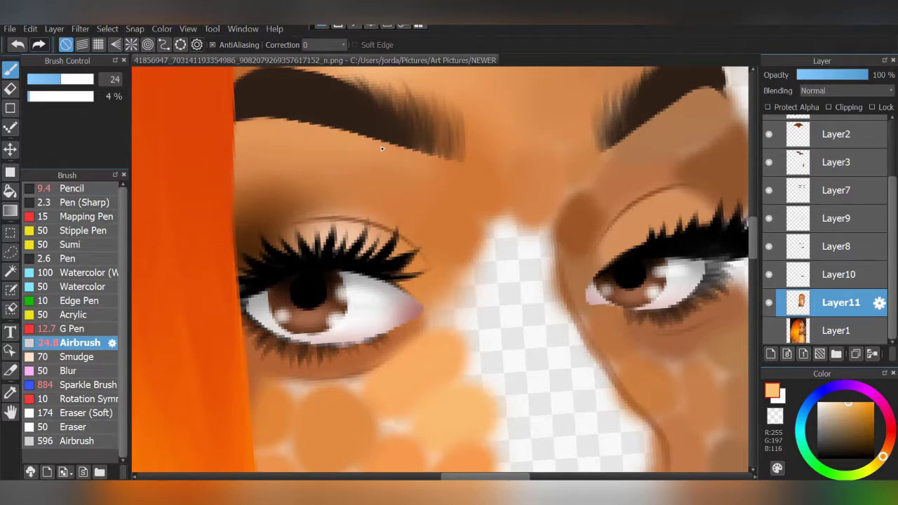
pyautogui.moveTo(230, 137); pyautogui.dragTo(334, 144)
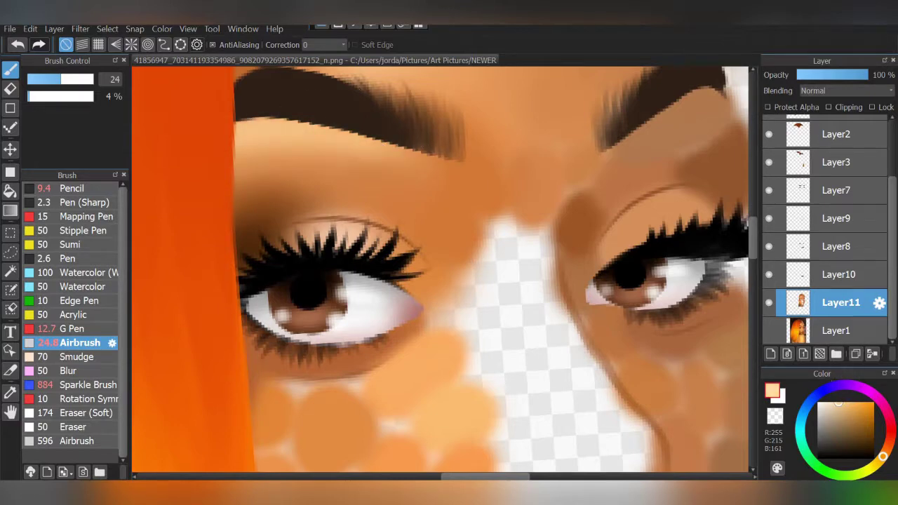
pyautogui.scroll(-3, 366, 131)
pyautogui.scroll(4, 481, 223)
pyautogui.moveTo(431, 231)
pyautogui.mouseDown()
pyautogui.moveTo(461, 250)
pyautogui.moveTo(475, 304)
pyautogui.mouseUp()
# - Sample orange, light peach, darker tan and deeper orange-brown skin tones
pyautogui.keyDown('alt'); pyautogui.click(460, 317); pyautogui.keyUp('alt')
pyautogui.keyDown('alt'); pyautogui.click(462, 242); pyautogui.keyUp('alt')
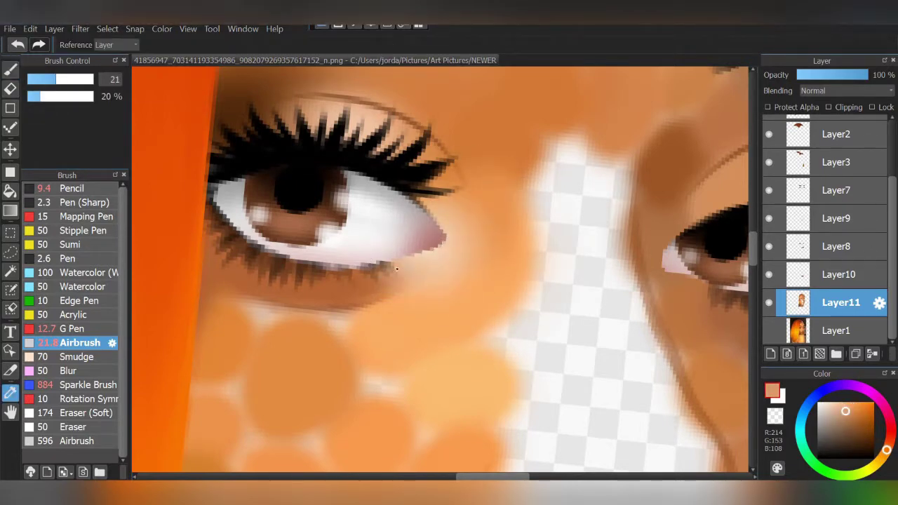
pyautogui.keyDown('alt'); pyautogui.click(299, 285); pyautogui.keyUp('alt')
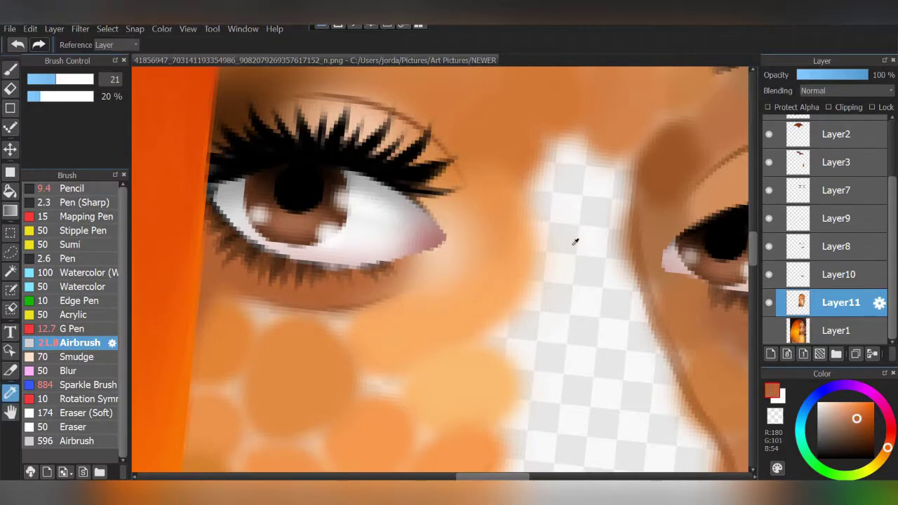
pyautogui.scroll(-3, 571, 241)
pyautogui.scroll(3, 561, 252)
pyautogui.keyDown('alt'); pyautogui.click(561, 251); pyautogui.keyUp('alt')
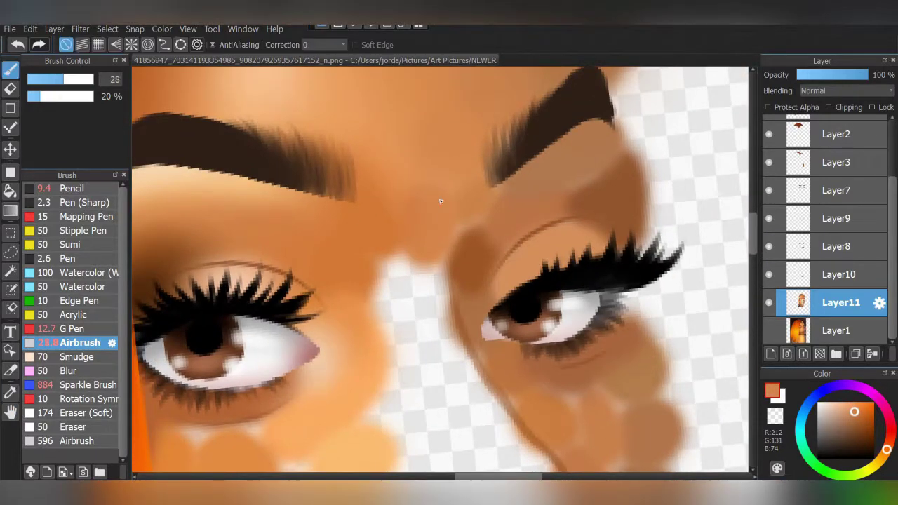
# - Sample lighter and medium brown skin tones from the face
pyautogui.keyDown('alt'); pyautogui.click(475, 183); pyautogui.keyUp('alt')
pyautogui.keyDown('alt'); pyautogui.click(403, 155); pyautogui.keyUp('alt')
pyautogui.keyDown('alt'); pyautogui.click(403, 155); pyautogui.keyUp('alt')
pyautogui.scroll(-2, 535, 281)
pyautogui.scroll(2, 535, 281)
pyautogui.scroll(2, 535, 281)
pyautogui.keyDown('alt'); pyautogui.click(365, 428); pyautogui.keyUp('alt')
# - Pick a lighter peach and airbrush the right eyelid above the upper lashes
pyautogui.keyDown('alt'); pyautogui.click(321, 271); pyautogui.keyUp('alt')
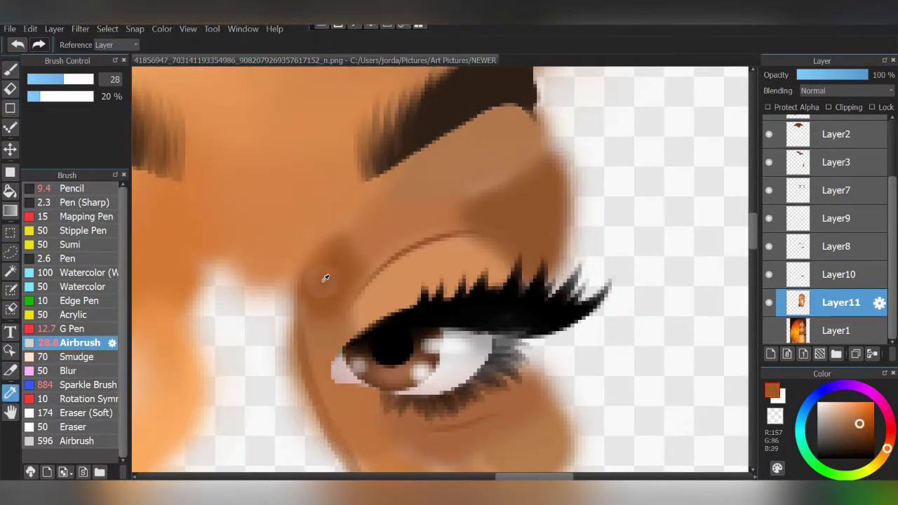
pyautogui.keyDown('alt'); pyautogui.click(327, 213); pyautogui.keyUp('alt')
pyautogui.keyDown('alt'); pyautogui.click(414, 185); pyautogui.keyUp('alt')
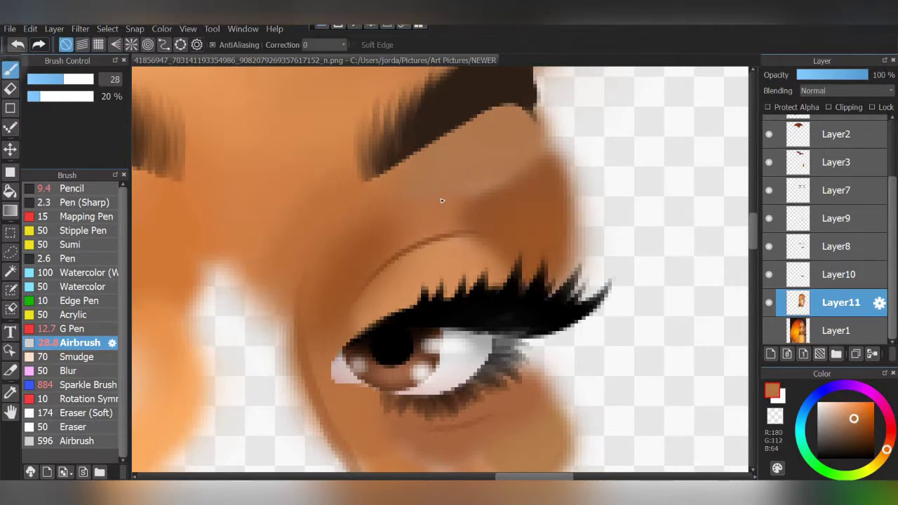
pyautogui.keyDown('alt'); pyautogui.click(397, 238); pyautogui.keyUp('alt')
pyautogui.keyDown('alt'); pyautogui.click(345, 338); pyautogui.keyUp('alt')
pyautogui.keyDown('alt'); pyautogui.click(367, 368); pyautogui.keyUp('alt')
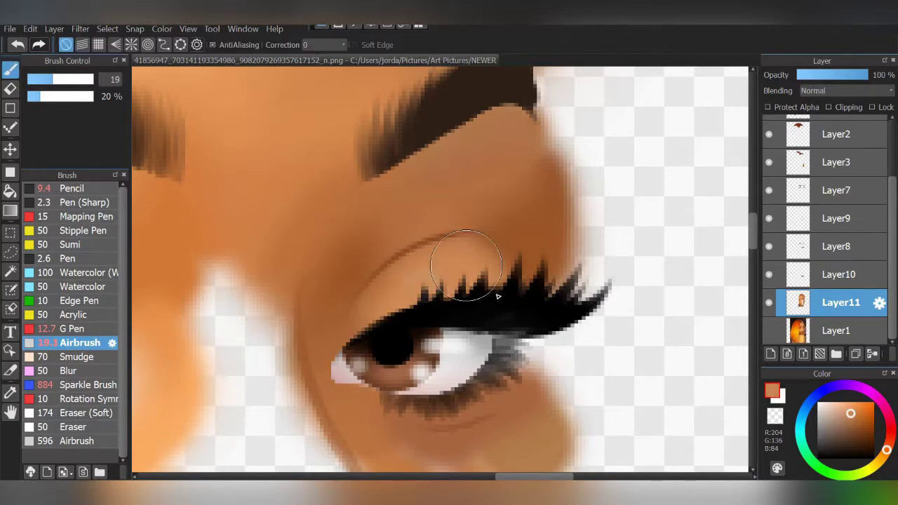
pyautogui.moveTo(412, 283); pyautogui.dragTo(488, 303)
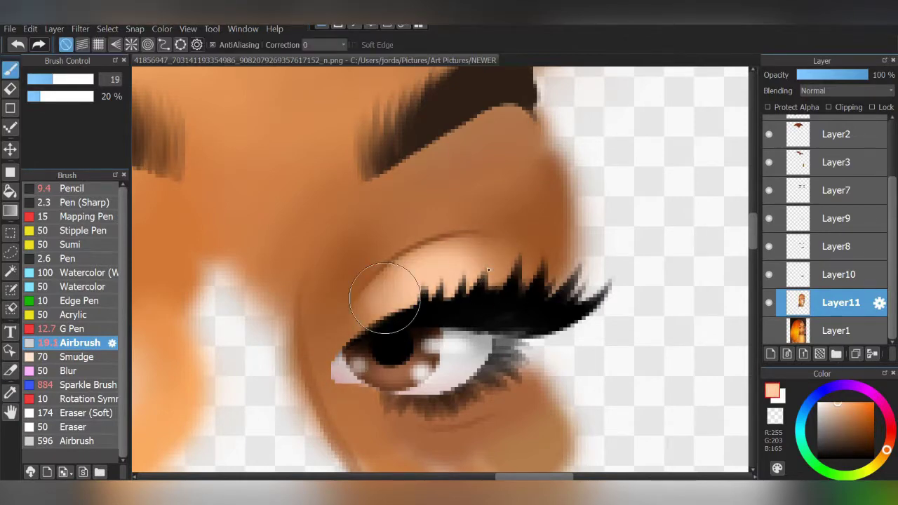
# - With a smaller brush, brighten the skin under the right eyebrow in light tan
pyautogui.keyDown('alt'); pyautogui.click(501, 124); pyautogui.keyUp('alt')
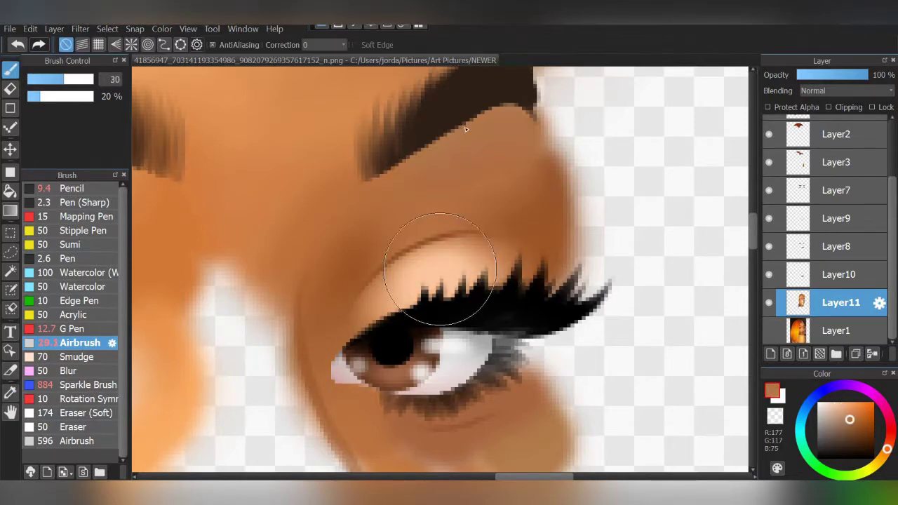
pyautogui.keyDown('alt'); pyautogui.click(493, 193); pyautogui.keyUp('alt')
pyautogui.scroll(-3, 421, 231)
pyautogui.moveTo(203, 198); pyautogui.dragTo(368, 235)
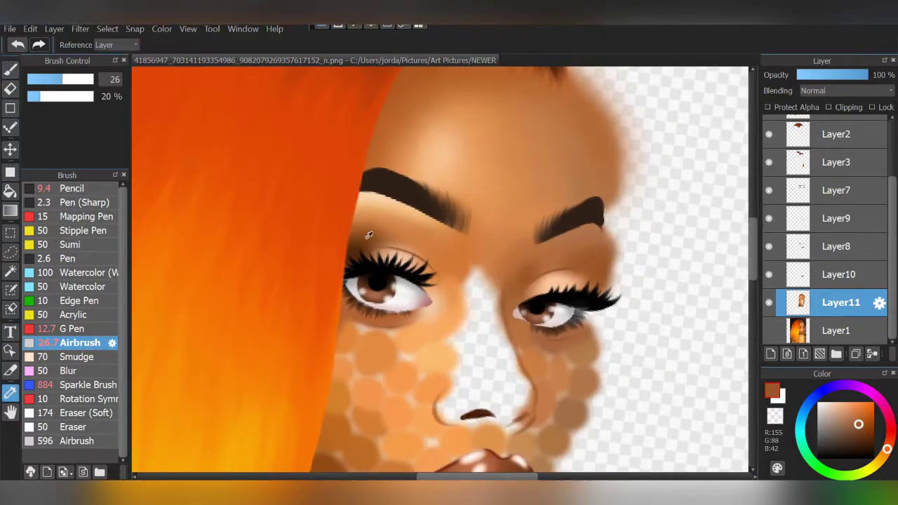
pyautogui.keyDown('alt'); pyautogui.click(368, 235); pyautogui.keyUp('alt')
pyautogui.scroll(3, 666, 196)
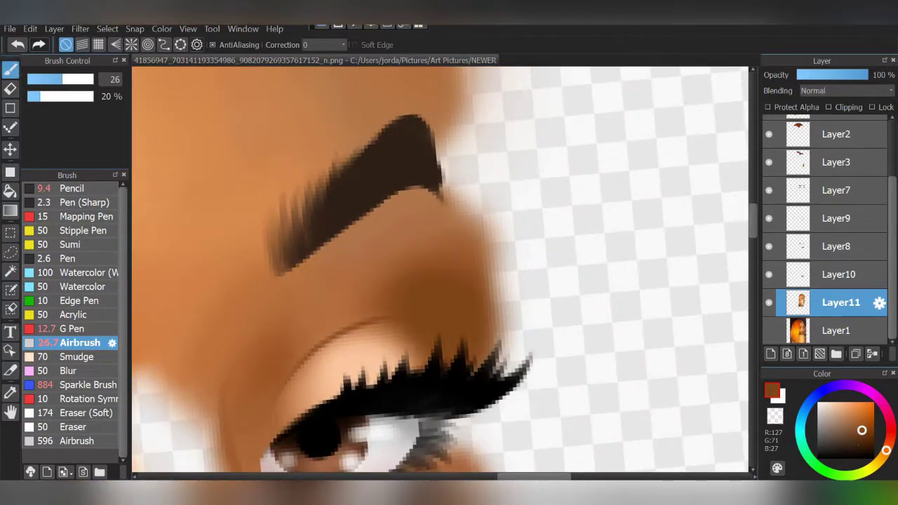
pyautogui.keyDown('alt'); pyautogui.click(398, 203); pyautogui.keyUp('alt')
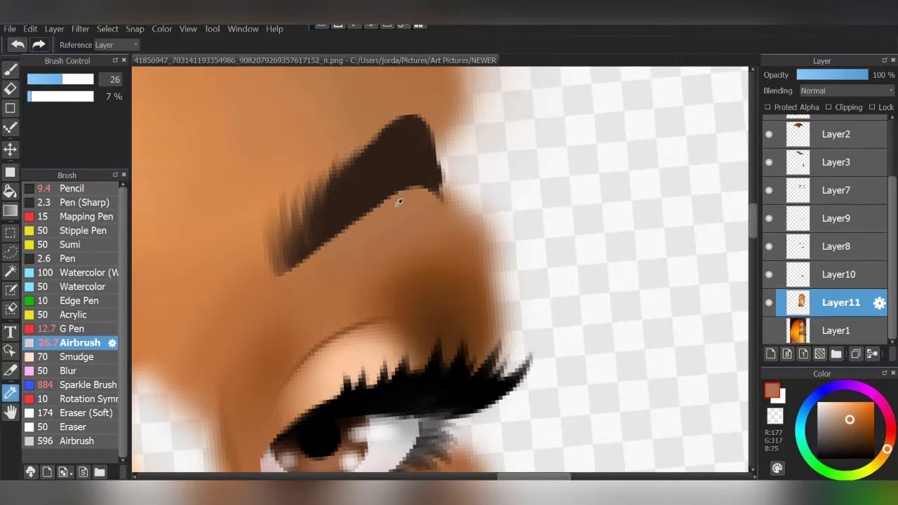
pyautogui.keyDown('alt'); pyautogui.click(395, 223); pyautogui.keyUp('alt')
pyautogui.press('[')
pyautogui.press('[')
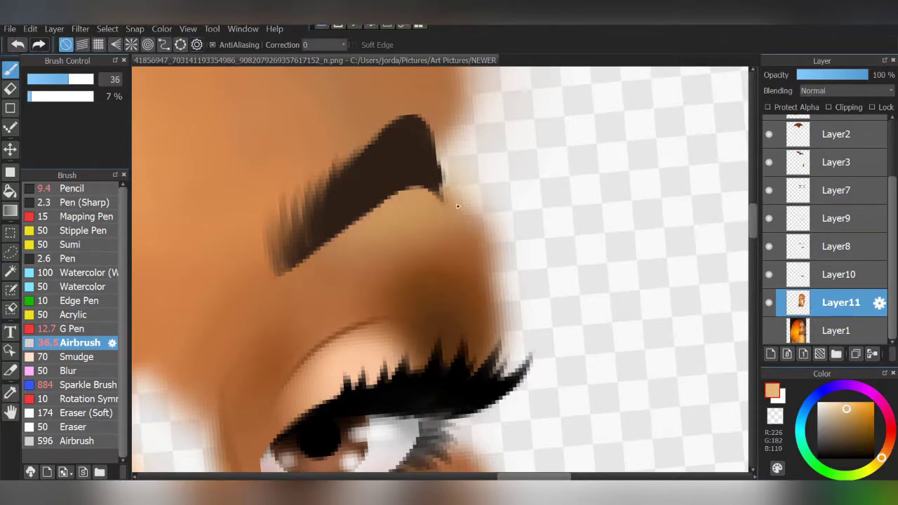
pyautogui.moveTo(472, 219); pyautogui.dragTo(305, 263)
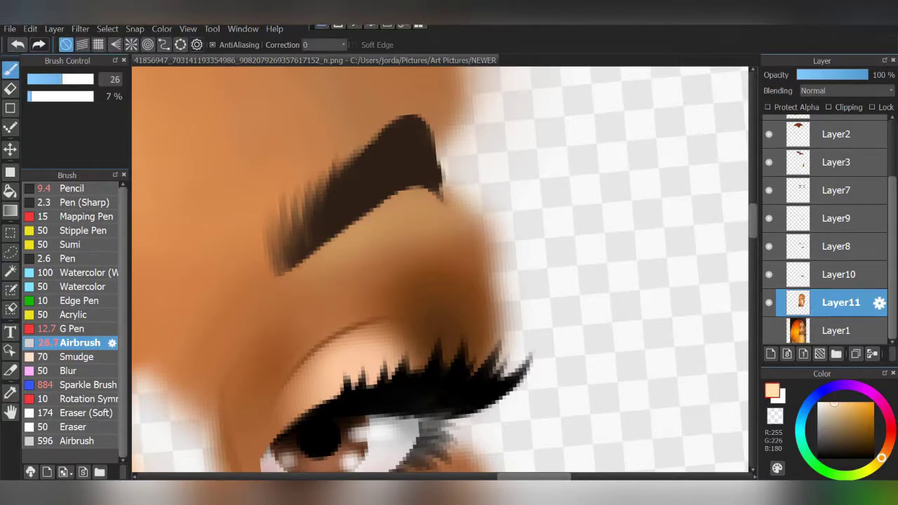
pyautogui.scroll(-3, 468, 98)
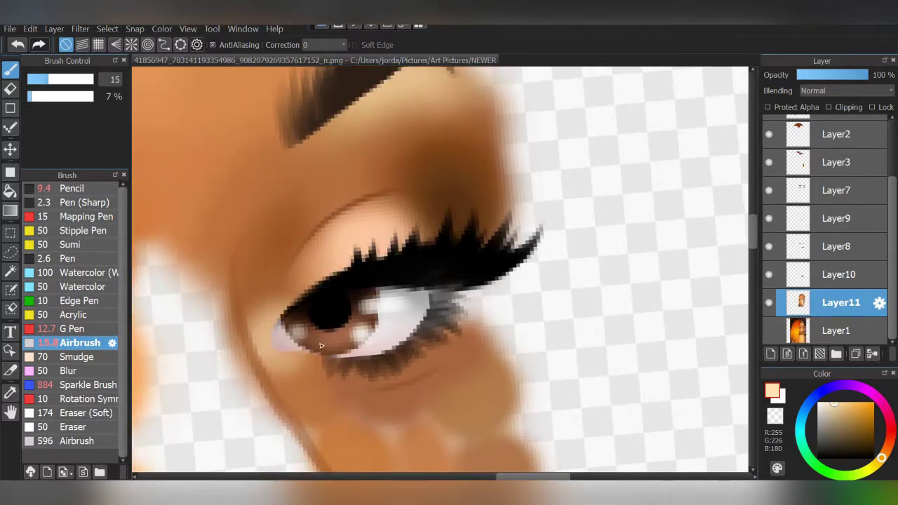
# - Shade brown under the right eye and down along the cheek line
pyautogui.scroll(-4, 381, 277)
pyautogui.scroll(2, 482, 257)
pyautogui.scroll(3, 482, 256)
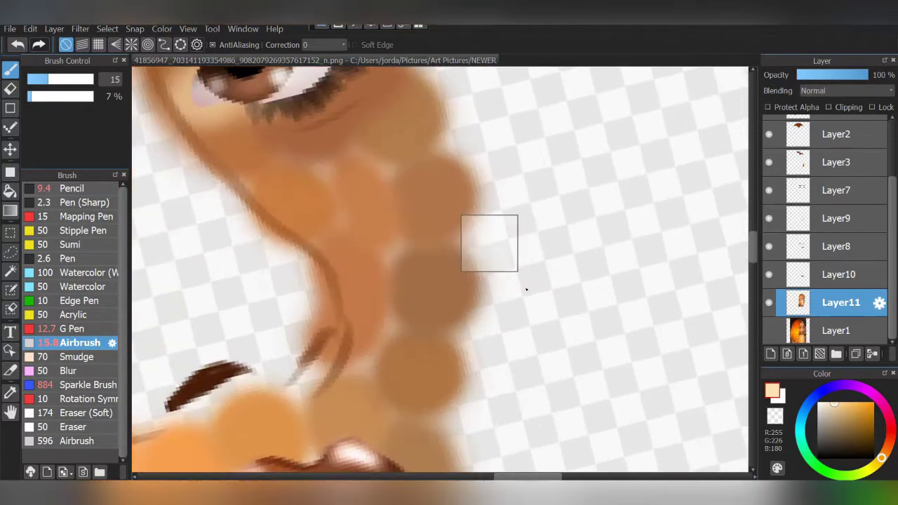
pyautogui.scroll(2, 411, 122)
pyautogui.keyDown('alt'); pyautogui.click(405, 127); pyautogui.keyUp('alt')
pyautogui.moveTo(397, 150)
pyautogui.mouseDown()
pyautogui.moveTo(344, 224)
pyautogui.moveTo(306, 243)
pyautogui.mouseUp()
pyautogui.keyDown('alt'); pyautogui.click(307, 243); pyautogui.keyUp('alt')
pyautogui.moveTo(295, 211)
pyautogui.mouseDown()
pyautogui.moveTo(270, 227)
pyautogui.moveTo(309, 291)
pyautogui.moveTo(381, 317)
pyautogui.moveTo(360, 411)
pyautogui.mouseUp()
# - Darken the right cheek edge with several sampled brown shadow tones
pyautogui.press('space')
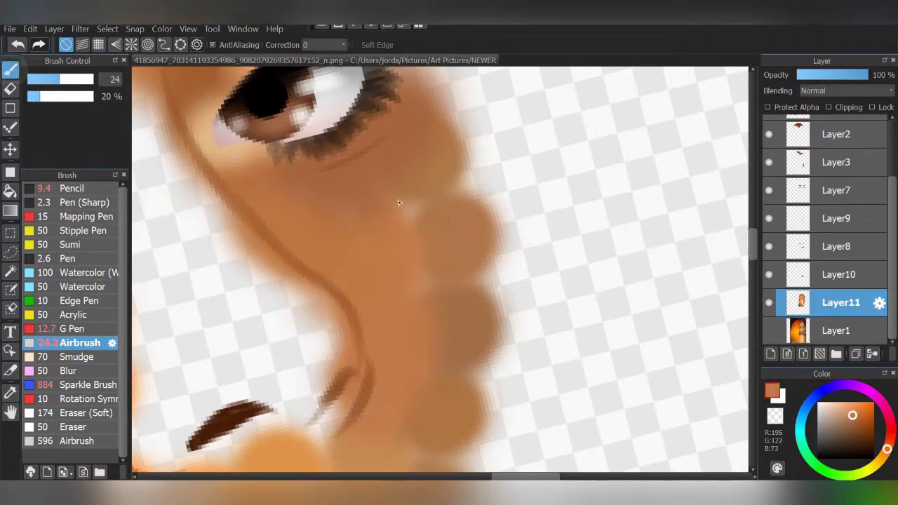
pyautogui.moveTo(484, 151); pyautogui.dragTo(475, 206)
pyautogui.moveTo(486, 133)
pyautogui.mouseDown()
pyautogui.moveTo(491, 288)
pyautogui.moveTo(505, 372)
pyautogui.mouseUp()
pyautogui.keyDown('alt'); pyautogui.click(461, 251); pyautogui.keyUp('alt')
pyautogui.keyDown('alt'); pyautogui.click(478, 317); pyautogui.keyUp('alt')
pyautogui.moveTo(495, 134); pyautogui.dragTo(506, 260)
pyautogui.keyDown('alt'); pyautogui.click(486, 252); pyautogui.keyUp('alt')
pyautogui.moveTo(498, 315); pyautogui.dragTo(478, 428)
pyautogui.keyDown('alt'); pyautogui.click(413, 384); pyautogui.keyUp('alt')
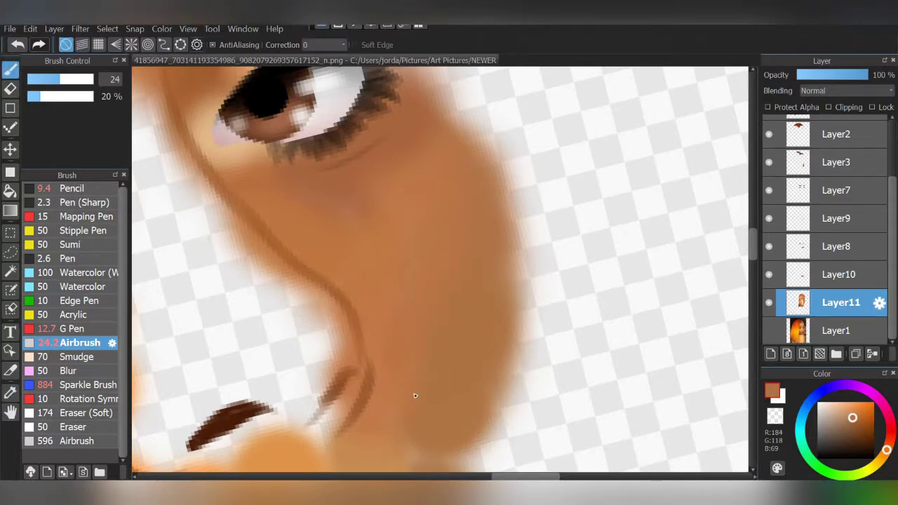
# - Darken the cheek toward the mouth, then sample a mid orange skin tone
pyautogui.scroll(-3, 537, 297)
pyautogui.scroll(-2, 548, 331)
pyautogui.scroll(2, 548, 331)
pyautogui.keyDown('alt'); pyautogui.click(418, 277); pyautogui.keyUp('alt')
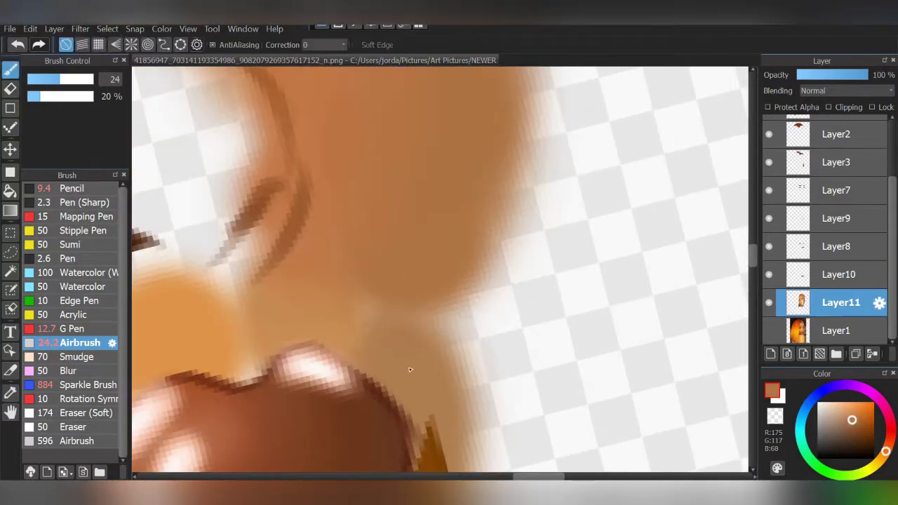
pyautogui.moveTo(505, 245); pyautogui.dragTo(320, 341)
pyautogui.keyDown('alt'); pyautogui.click(280, 315); pyautogui.keyUp('alt')
pyautogui.keyDown('alt'); pyautogui.click(279, 316); pyautogui.keyUp('alt')
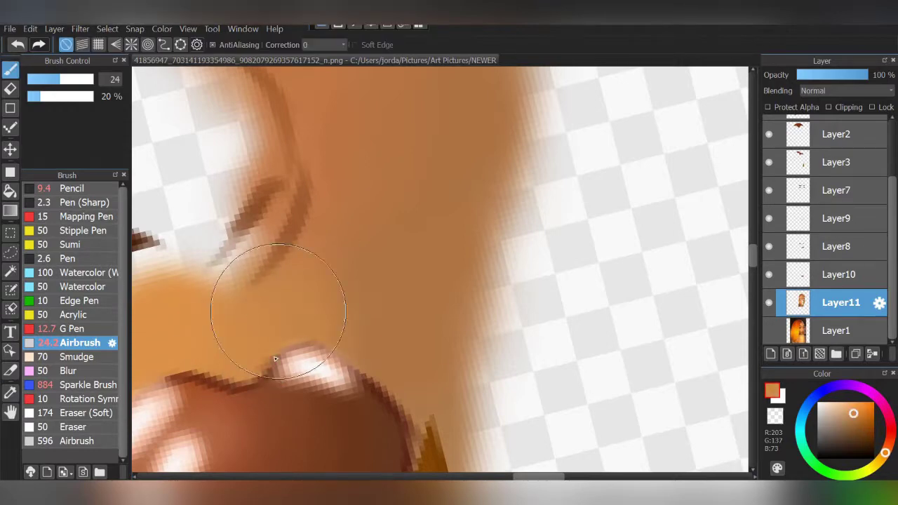
pyautogui.press('space')
pyautogui.scroll(-5, 459, 301)
pyautogui.scroll(-2, 638, 265)
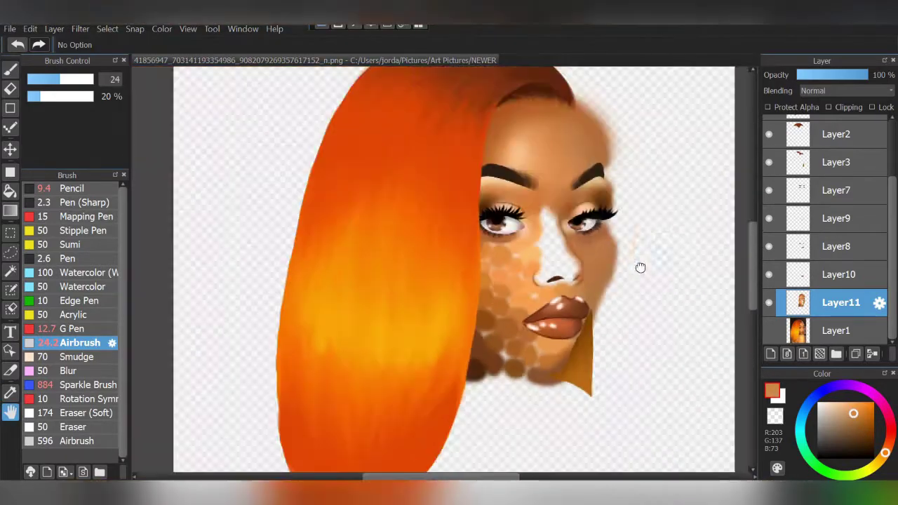
pyautogui.scroll(1, 638, 265)
pyautogui.scroll(3, 638, 264)
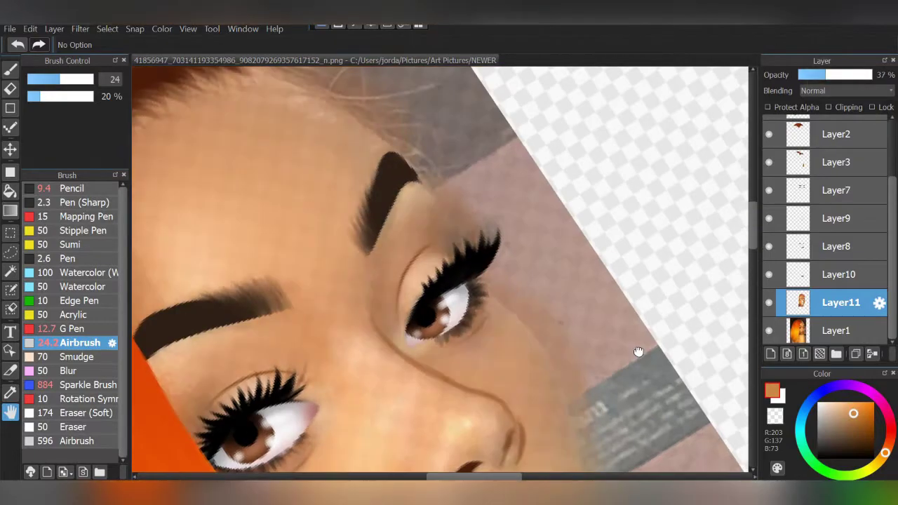
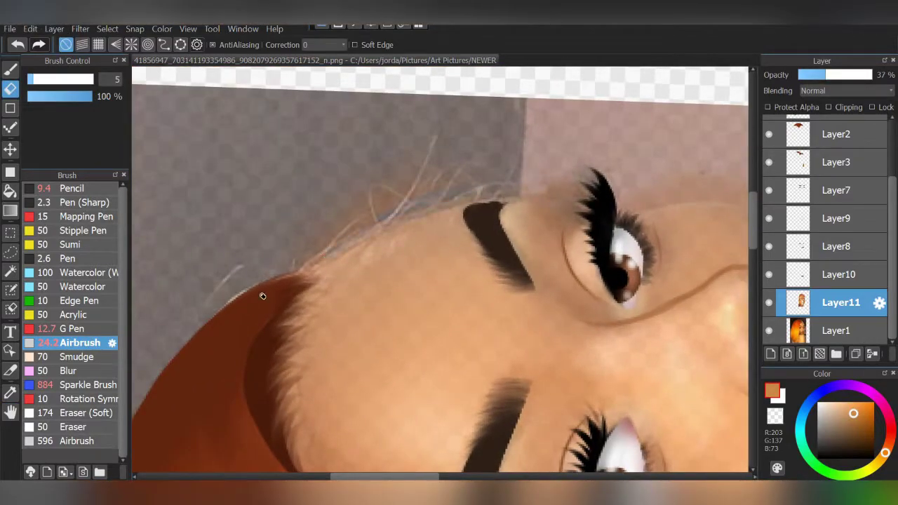
# - Zoom in and out around the face to check Layer11's skin colours, then switch to the eyedropper
pyautogui.scroll(2, 537, 341)
pyautogui.scroll(1, 437, 373)
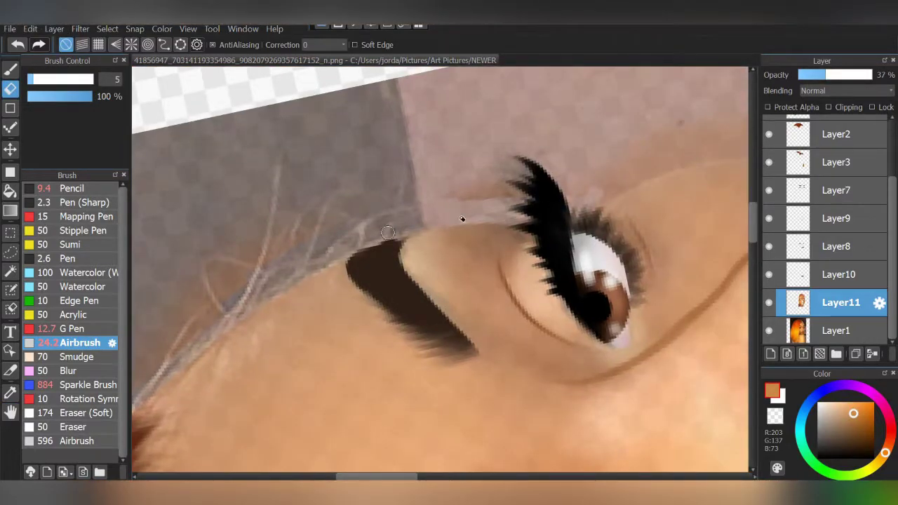
pyautogui.scroll(-3, 522, 214)
pyautogui.scroll(-2, 547, 294)
pyautogui.scroll(-3, 533, 211)
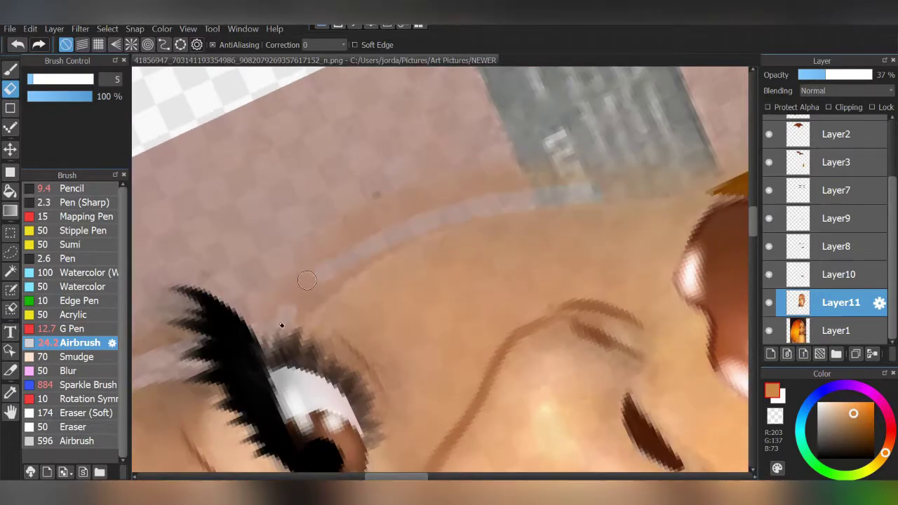
pyautogui.scroll(2, 463, 251)
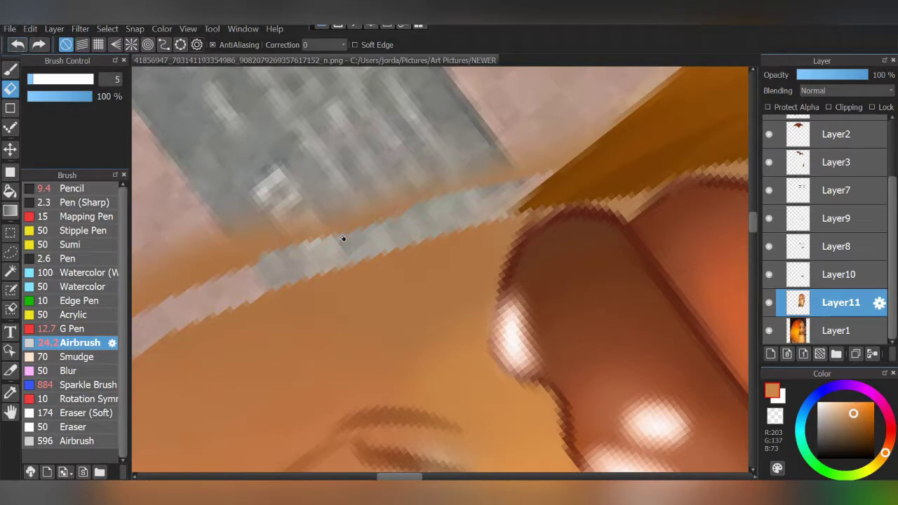
pyautogui.scroll(-5, 524, 307)
pyautogui.scroll(1, 491, 304)
pyautogui.scroll(3, 531, 231)
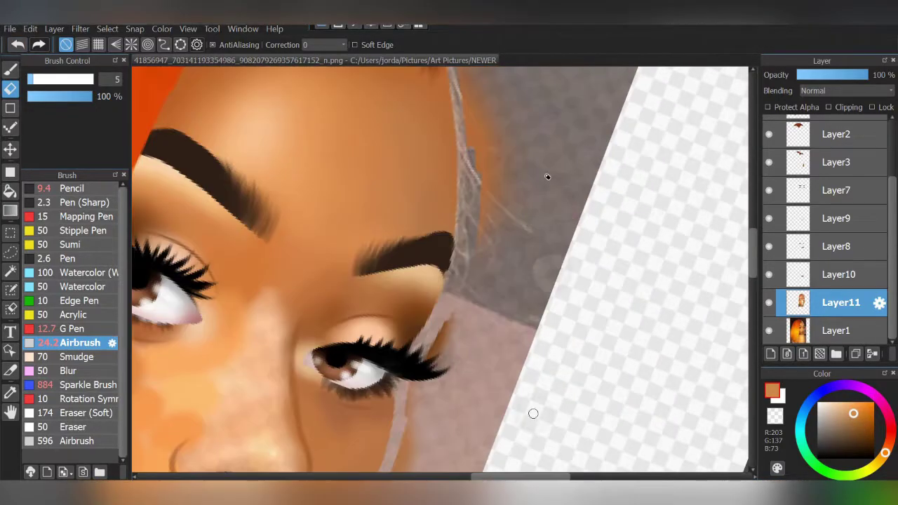
pyautogui.scroll(2, 483, 325)
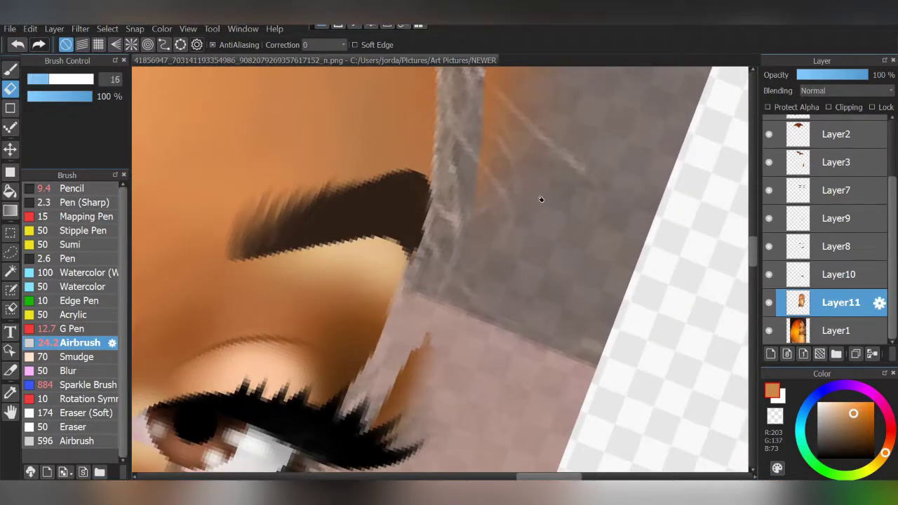
pyautogui.scroll(-3, 541, 199)
pyautogui.scroll(2, 382, 112)
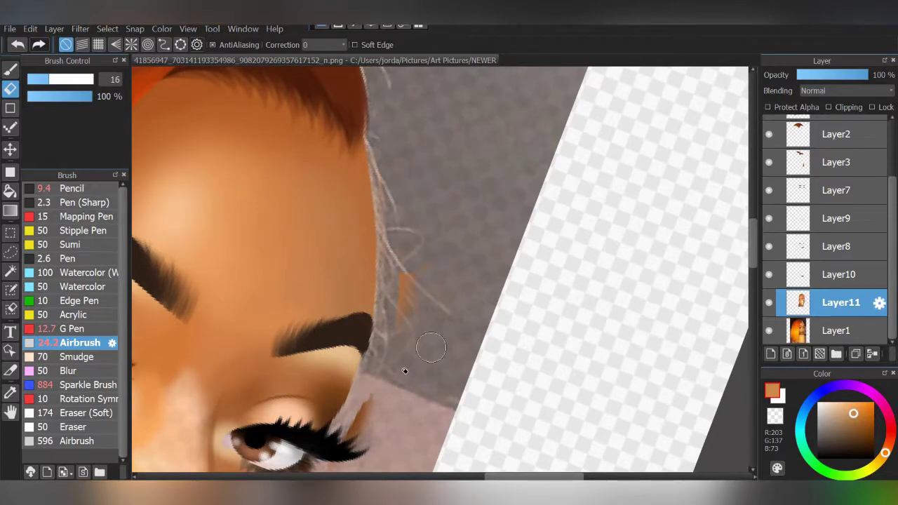
pyautogui.scroll(-1, 444, 255)
pyautogui.scroll(-3, 366, 396)
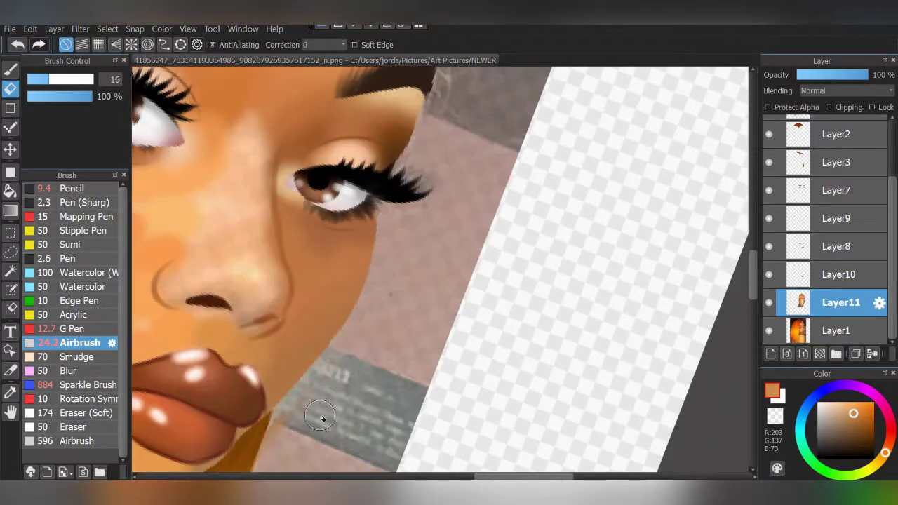
pyautogui.scroll(-1, 395, 305)
pyautogui.scroll(-2, 578, 320)
pyautogui.scroll(-1, 562, 288)
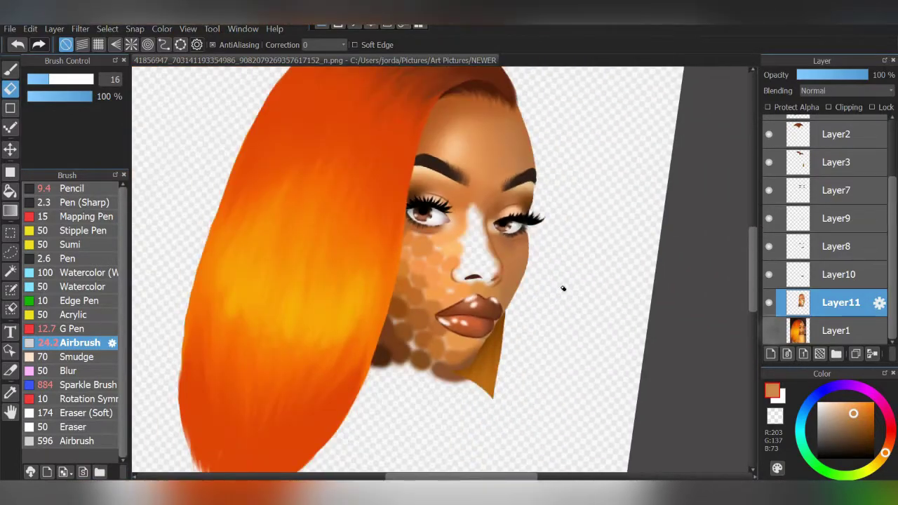
pyautogui.scroll(-2, 563, 289)
pyautogui.scroll(1, 485, 357)
pyautogui.scroll(1, 526, 323)
pyautogui.scroll(2, 557, 292)
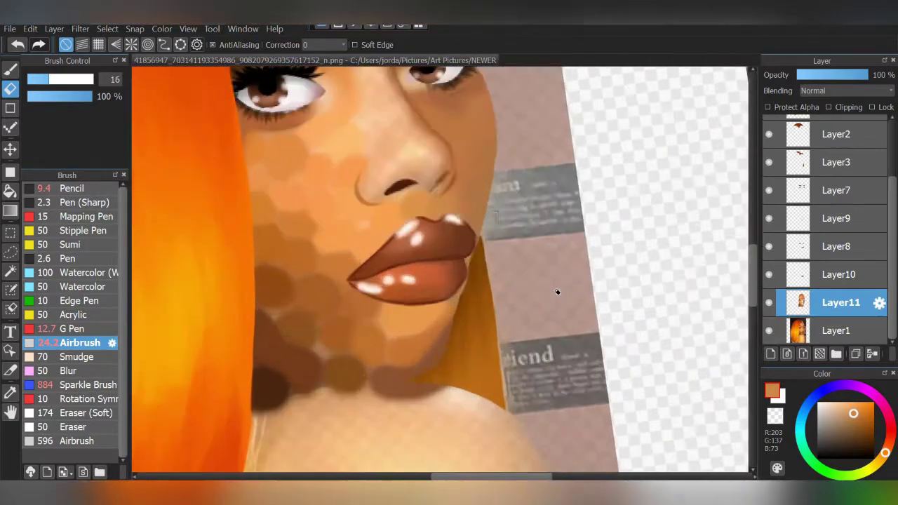
pyautogui.scroll(1, 557, 292)
pyautogui.scroll(1, 495, 333)
pyautogui.press('alt')
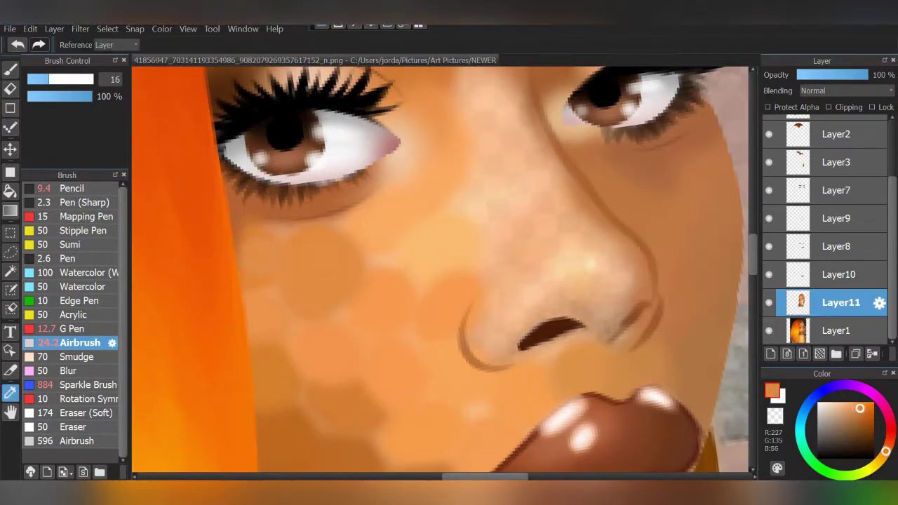
# - Lower airbrush opacity to 8% and blend sampled brown and orange tones over cheek and lips
pyautogui.keyDown('alt'); pyautogui.click(356, 225); pyautogui.keyUp('alt')
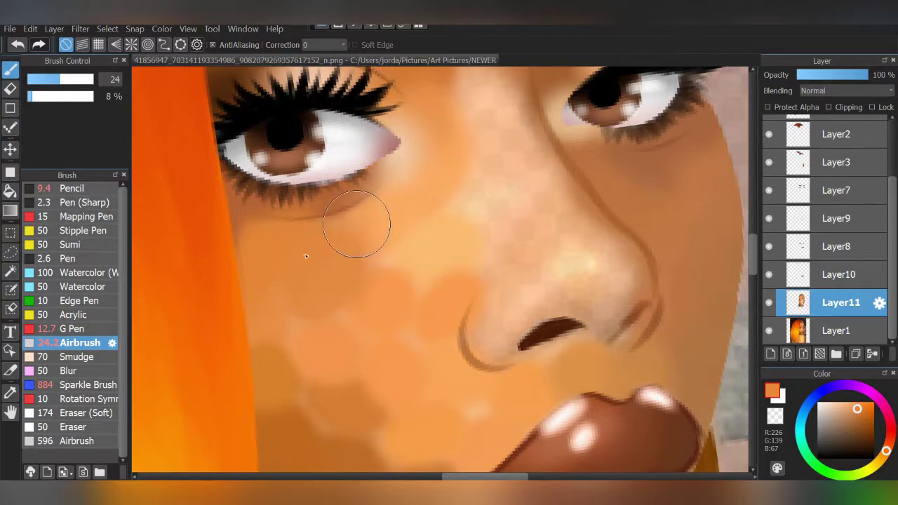
pyautogui.keyDown('alt'); pyautogui.click(246, 219); pyautogui.keyUp('alt')
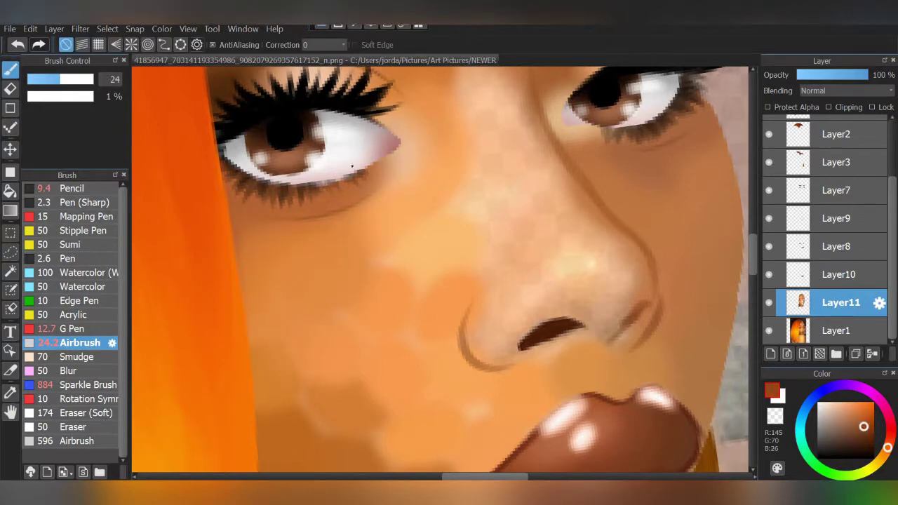
pyautogui.keyDown('alt'); pyautogui.click(278, 372); pyautogui.keyUp('alt')
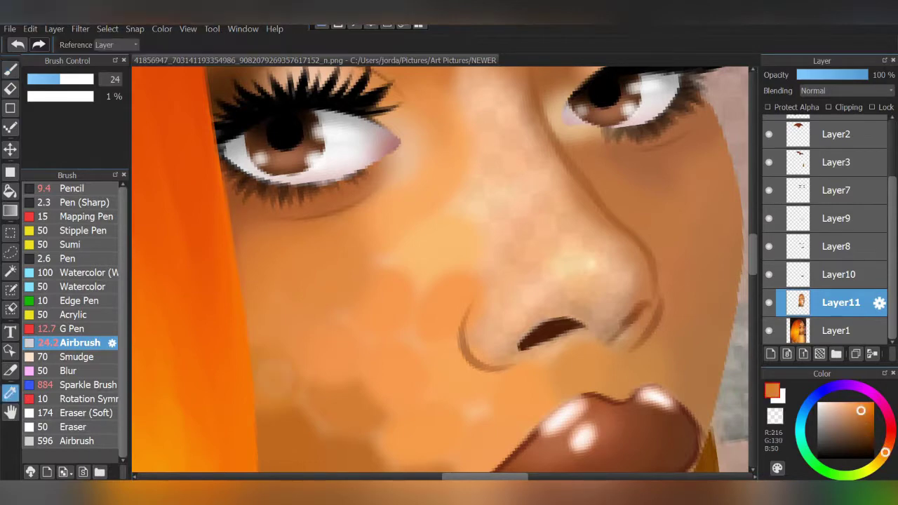
pyautogui.moveTo(287, 399); pyautogui.dragTo(276, 296)
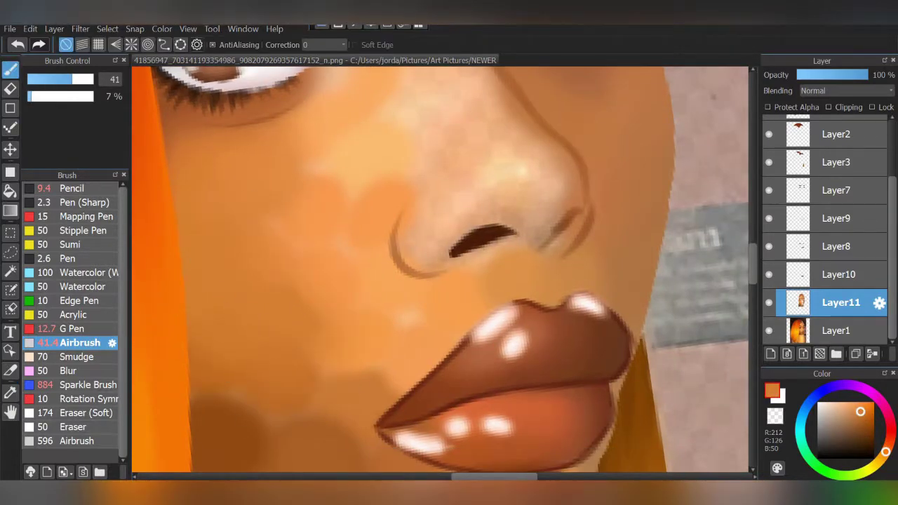
pyautogui.keyDown('alt'); pyautogui.click(280, 232); pyautogui.keyUp('alt')
pyautogui.keyDown('alt'); pyautogui.click(281, 381); pyautogui.keyUp('alt')
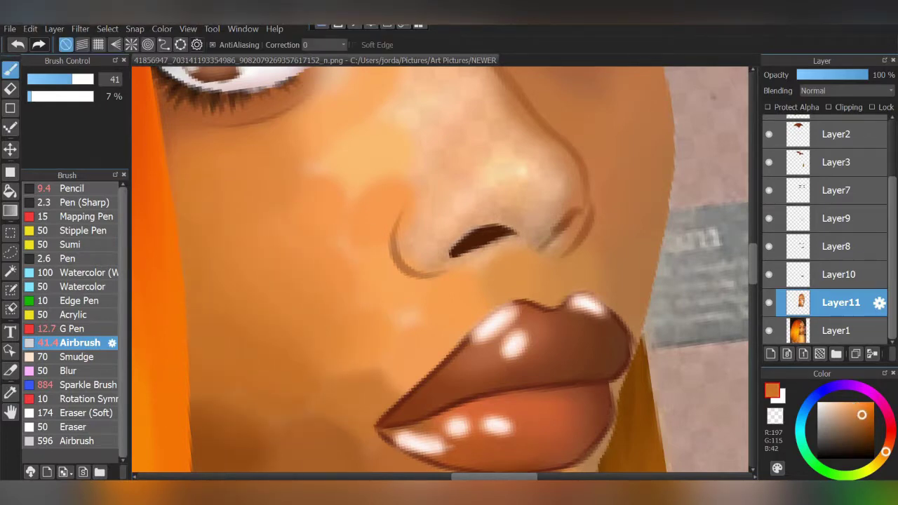
pyautogui.moveTo(442, 330); pyautogui.dragTo(320, 341)
# - Blend darker shadow and medium brown skin tones into the cheek beside the mouth
pyautogui.keyDown('alt'); pyautogui.click(321, 341); pyautogui.keyUp('alt')
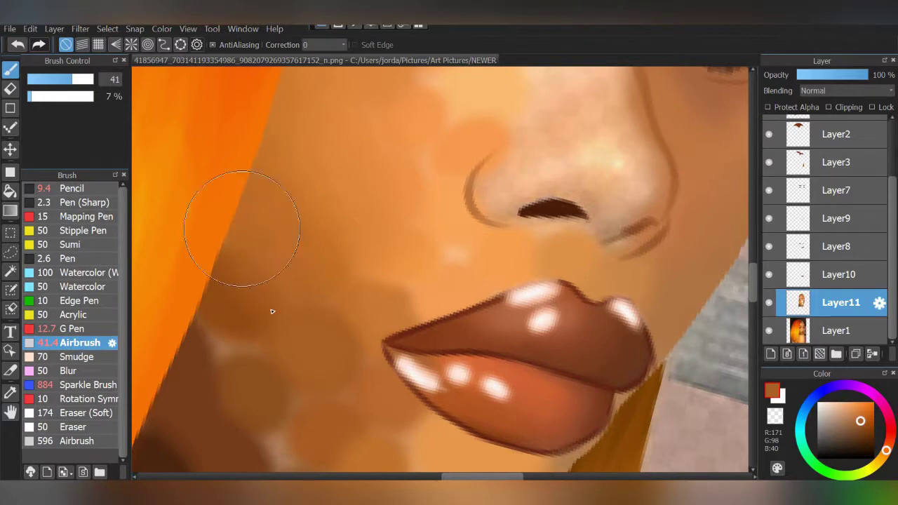
pyautogui.keyDown('alt'); pyautogui.click(232, 277); pyautogui.keyUp('alt')
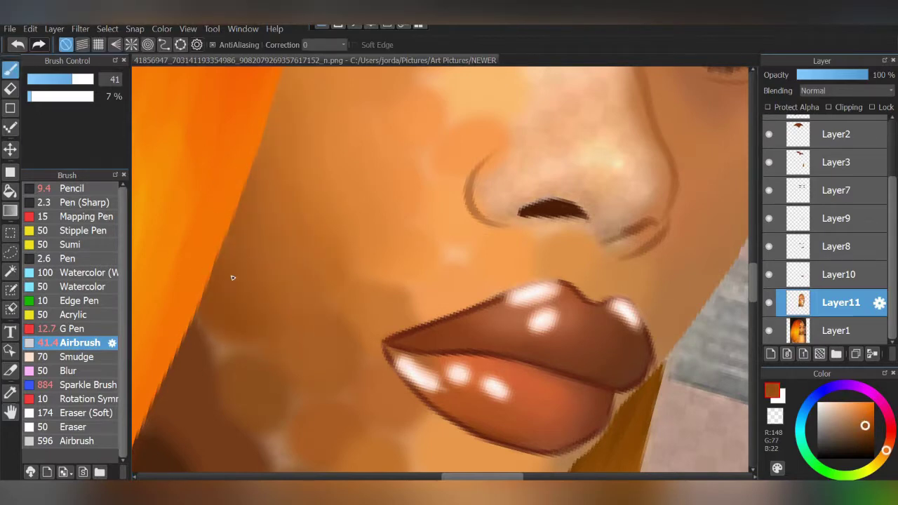
pyautogui.keyDown('alt'); pyautogui.click(242, 382); pyautogui.keyUp('alt')
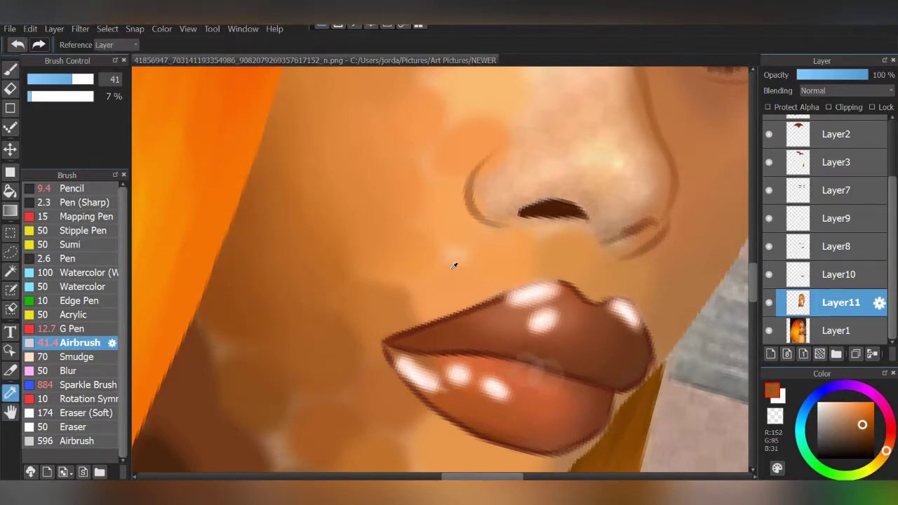
pyautogui.scroll(3, 454, 265)
pyautogui.click(418, 214)
pyautogui.keyDown('alt'); pyautogui.click(232, 307); pyautogui.keyUp('alt')
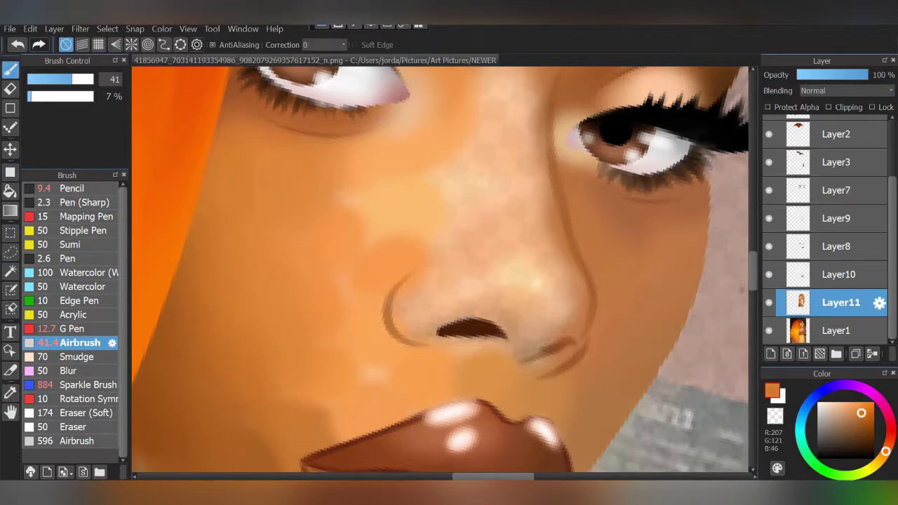
pyautogui.scroll(-3, 393, 280)
# - Soften the skin beside the lips with lighter orange and mid-brown tones, ending on R173 G97 B38
pyautogui.scroll(3, 430, 249)
pyautogui.keyDown('alt'); pyautogui.click(430, 249); pyautogui.keyUp('alt')
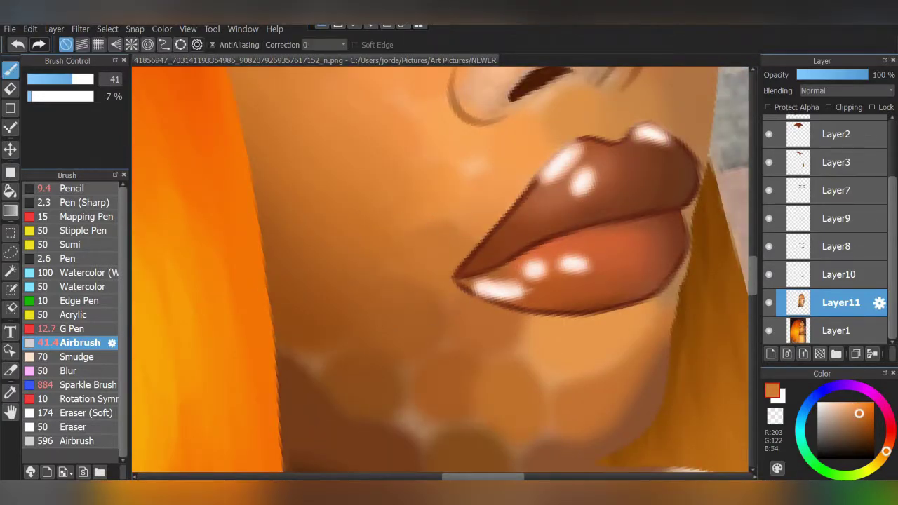
pyautogui.keyDown('alt'); pyautogui.click(449, 239); pyautogui.keyUp('alt')
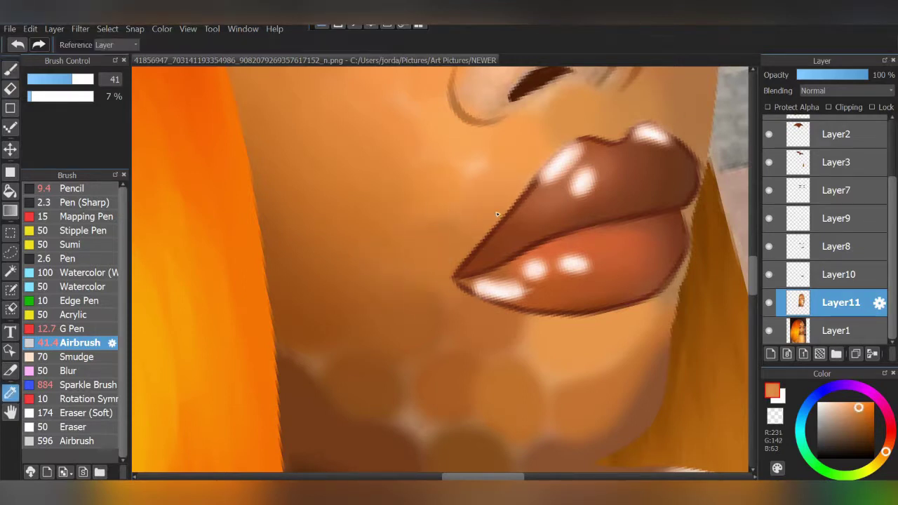
pyautogui.keyDown('alt'); pyautogui.click(333, 323); pyautogui.keyUp('alt')
pyautogui.keyDown('alt'); pyautogui.click(411, 364); pyautogui.keyUp('alt')
pyautogui.keyDown('alt'); pyautogui.click(403, 270); pyautogui.keyUp('alt')
pyautogui.scroll(-2, 515, 160)
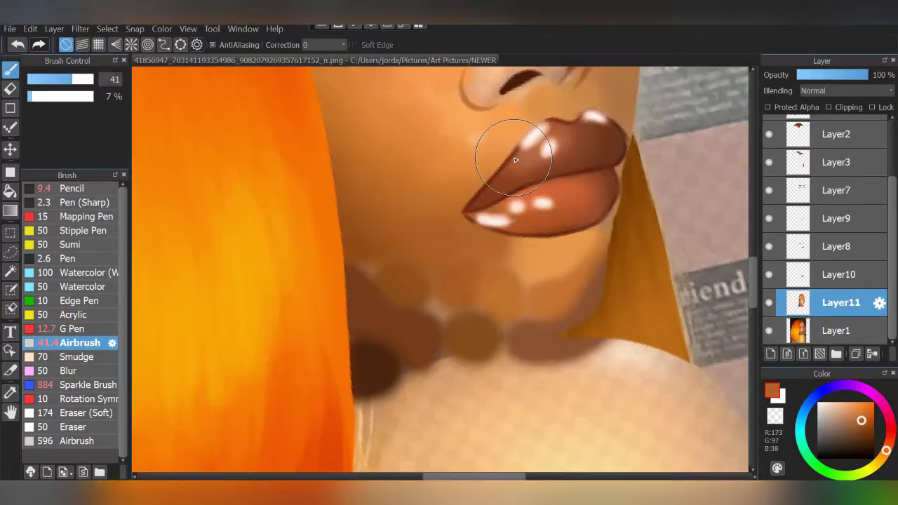
# - Sample warm browns and darken the shadow under the chin
pyautogui.scroll(1, 430, 317)
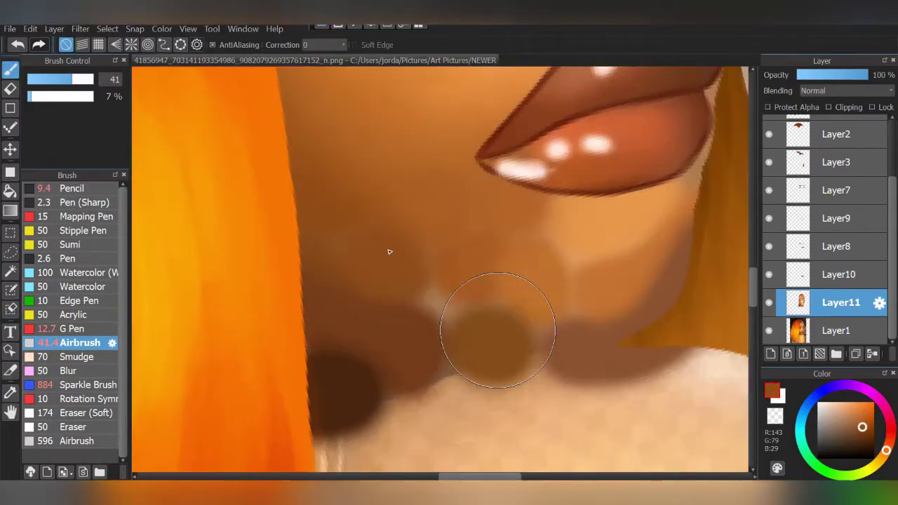
pyautogui.keyDown('alt'); pyautogui.click(457, 301); pyautogui.keyUp('alt')
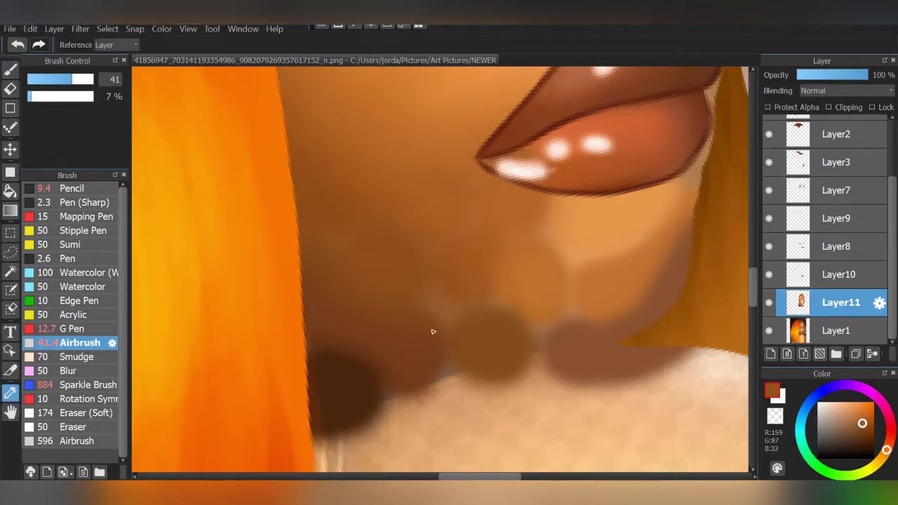
pyautogui.keyDown('alt'); pyautogui.click(449, 224); pyautogui.keyUp('alt')
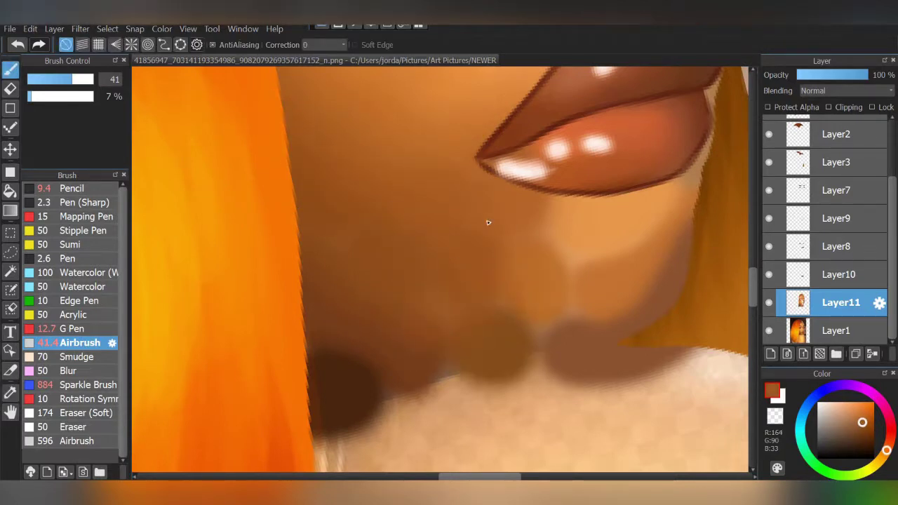
pyautogui.press('alt')
pyautogui.keyDown('alt'); pyautogui.click(404, 363); pyautogui.keyUp('alt')
pyautogui.moveTo(365, 330); pyautogui.dragTo(505, 400)
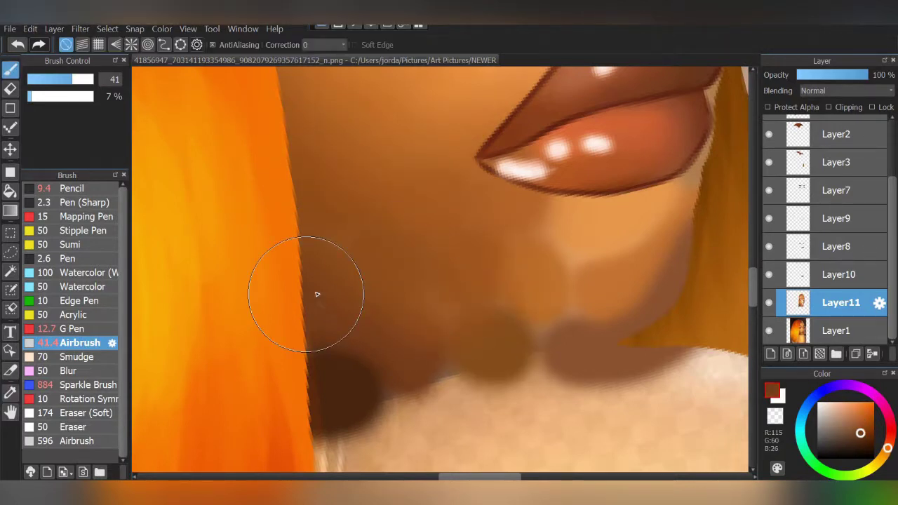
pyautogui.moveTo(421, 407); pyautogui.dragTo(547, 371)
# - Deepen the neck shadow below the chin with medium and lighter brown tones
pyautogui.press('alt')
pyautogui.moveTo(393, 336); pyautogui.dragTo(491, 435)
pyautogui.moveTo(323, 295); pyautogui.dragTo(435, 428)
pyautogui.moveTo(329, 336); pyautogui.dragTo(456, 449)
pyautogui.keyDown('alt'); pyautogui.click(421, 351); pyautogui.keyUp('alt')
pyautogui.moveTo(449, 371); pyautogui.dragTo(547, 406)
pyautogui.keyDown('alt'); pyautogui.click(551, 343); pyautogui.keyUp('alt')
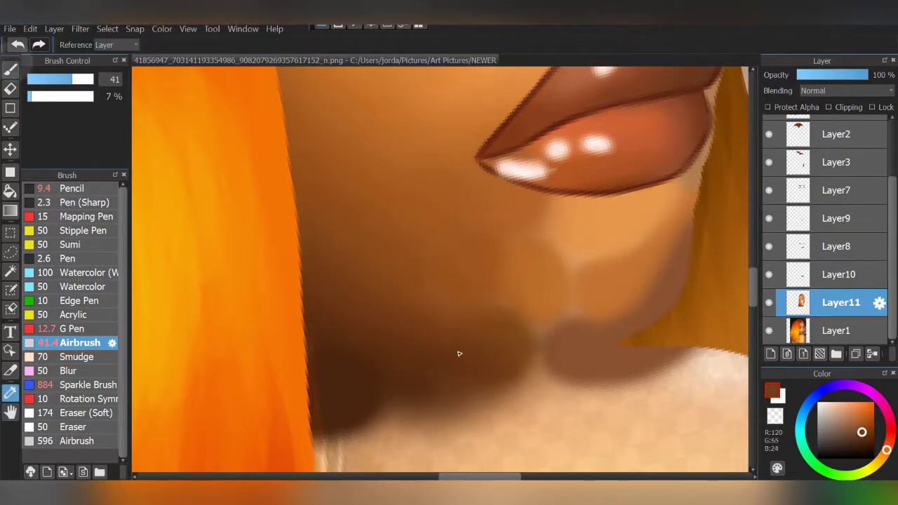
# - Darken the lip's right edge, lighten the chin and shade the area under the lower lip
pyautogui.scroll(1, 651, 381)
pyautogui.moveTo(630, 77); pyautogui.dragTo(582, 182)
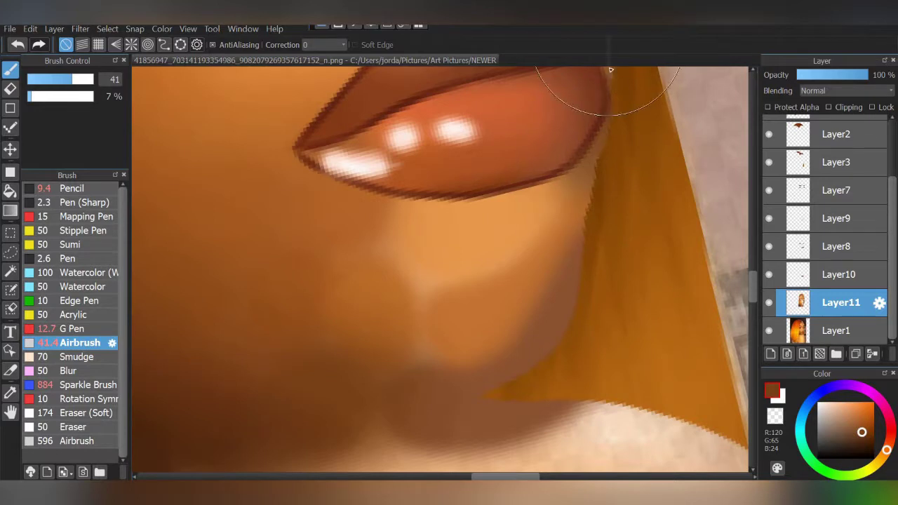
pyautogui.press('alt')
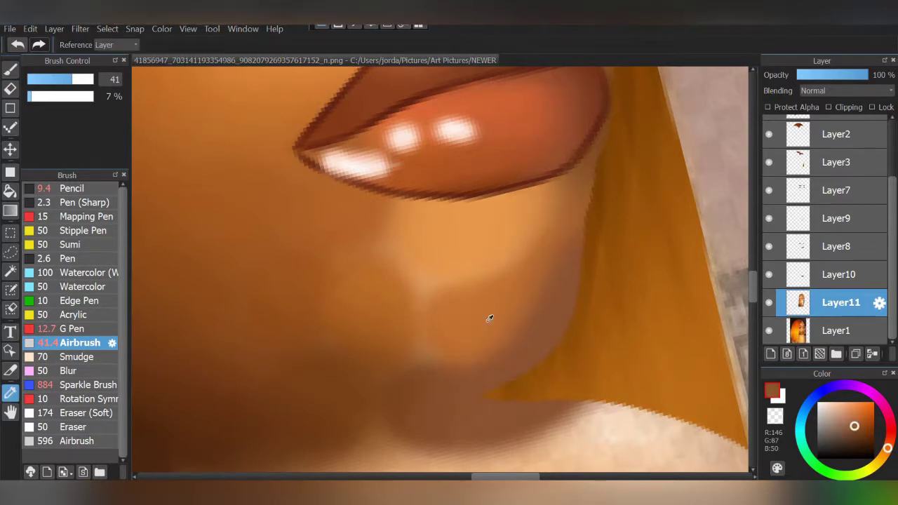
pyautogui.keyDown('alt'); pyautogui.click(487, 316); pyautogui.keyUp('alt')
pyautogui.moveTo(483, 336); pyautogui.dragTo(463, 327)
pyautogui.keyDown('alt'); pyautogui.click(456, 372); pyautogui.keyUp('alt')
pyautogui.moveTo(393, 217); pyautogui.dragTo(468, 175)
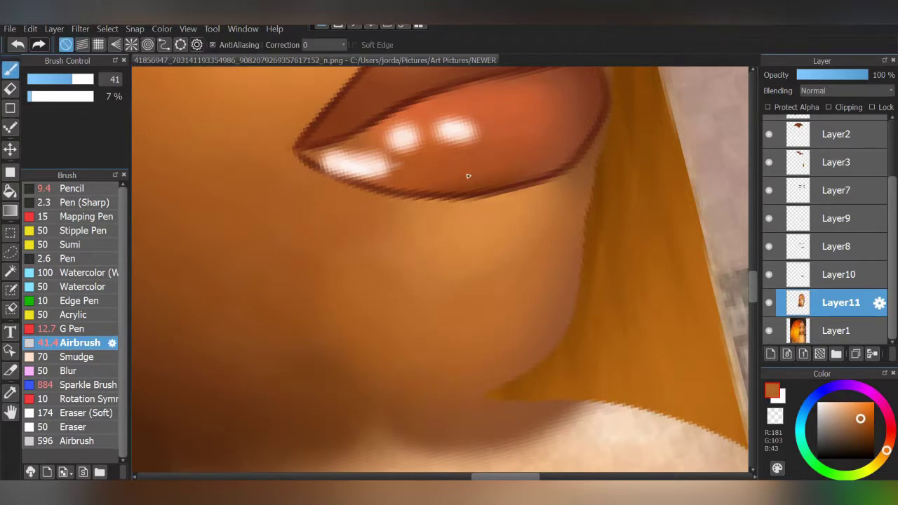
# - Dab a soft chin highlight and darken the shading just below the lower lip
pyautogui.keyDown('alt'); pyautogui.click(430, 266); pyautogui.keyUp('alt')
pyautogui.click(411, 312)
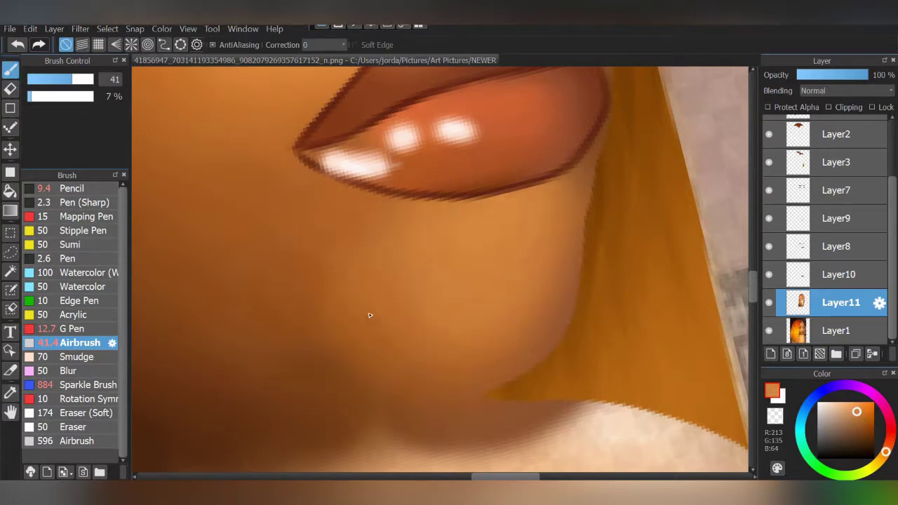
pyautogui.moveTo(554, 200)
pyautogui.mouseDown()
pyautogui.moveTo(407, 216)
pyautogui.moveTo(561, 207)
pyautogui.mouseUp()
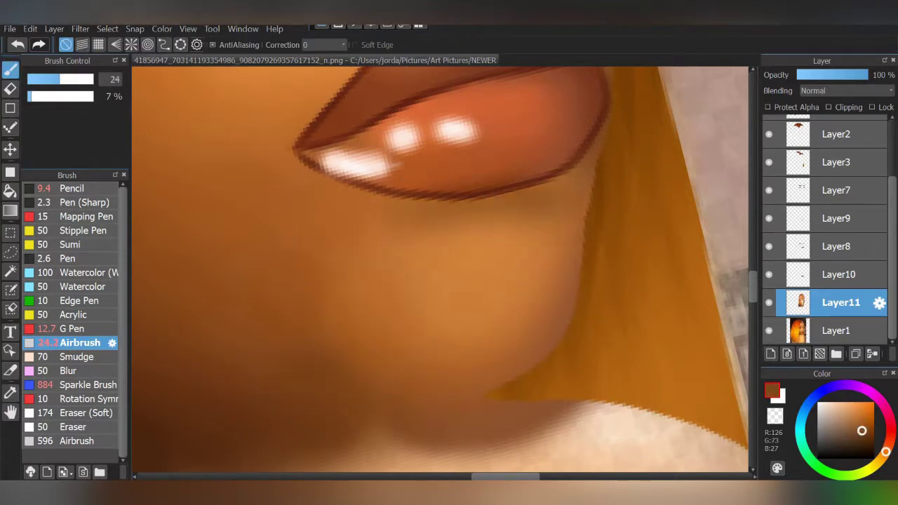
pyautogui.click(464, 232)
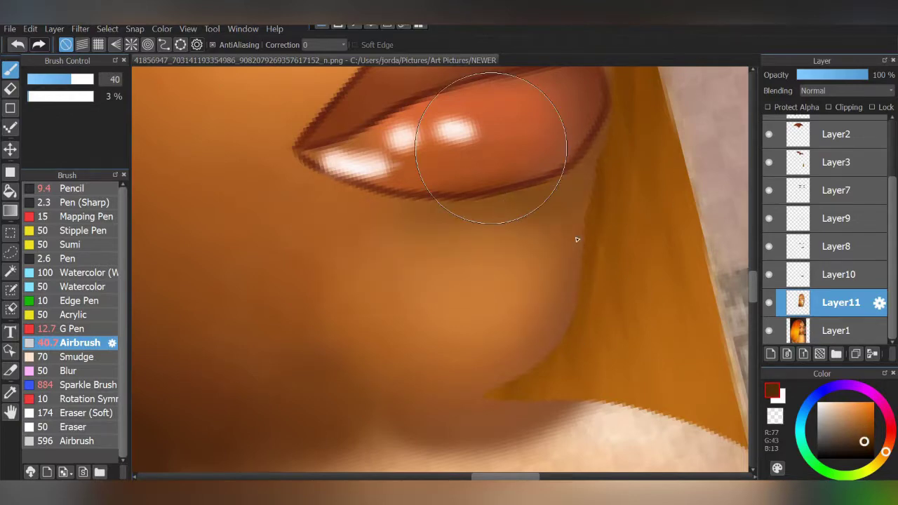
pyautogui.scroll(-5, 624, 231)
pyautogui.keyDown('alt'); pyautogui.click(630, 210); pyautogui.keyUp('alt')
pyautogui.scroll(-2, 630, 211)
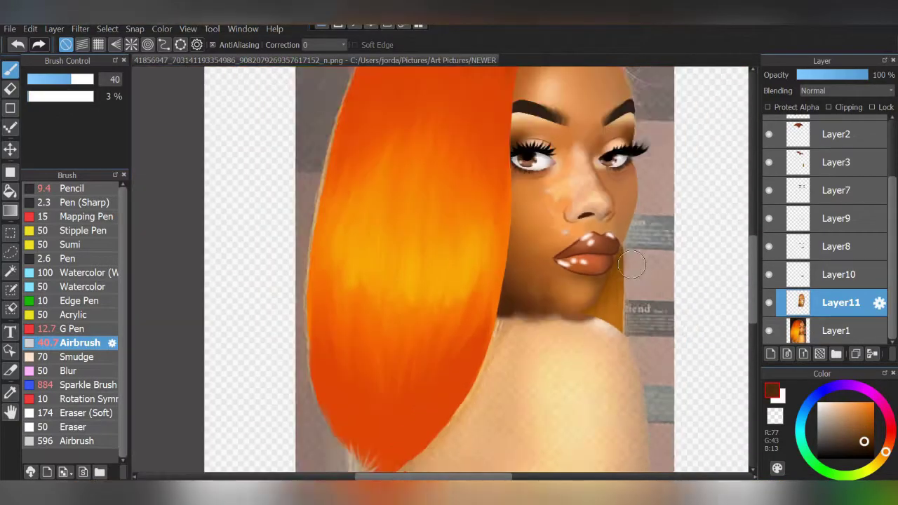
# - Blend sampled orange skin tones around the nose and nostril
pyautogui.scroll(1, 491, 246)
pyautogui.scroll(3, 491, 245)
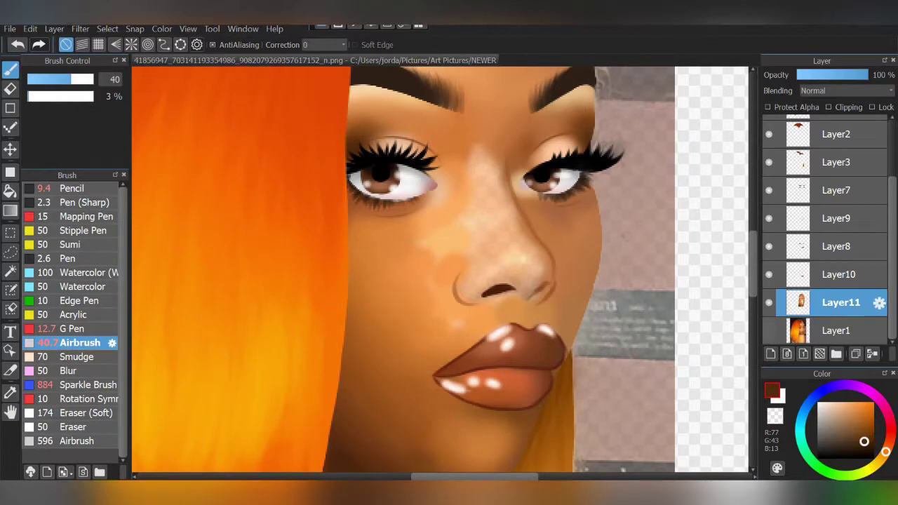
pyautogui.scroll(3, 488, 282)
pyautogui.scroll(2, 488, 282)
pyautogui.keyDown('alt'); pyautogui.click(357, 400); pyautogui.keyUp('alt')
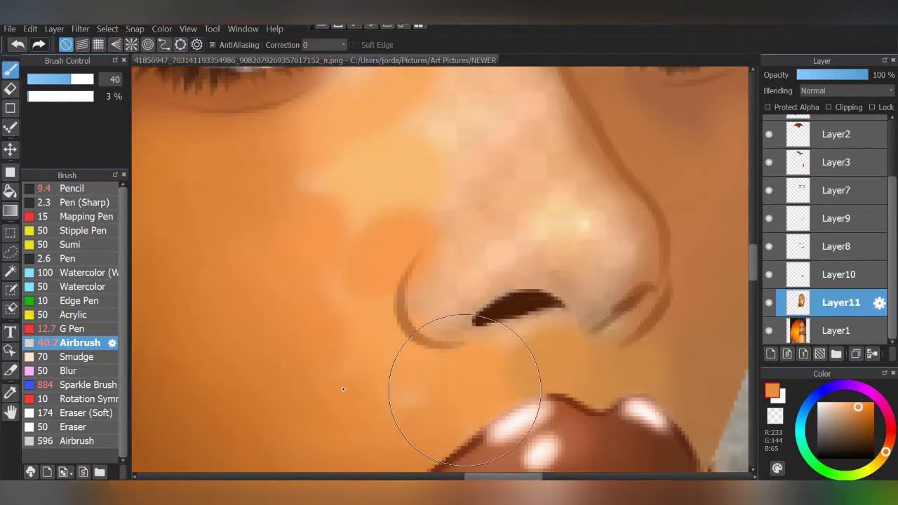
pyautogui.keyDown('alt'); pyautogui.click(322, 240); pyautogui.keyUp('alt')
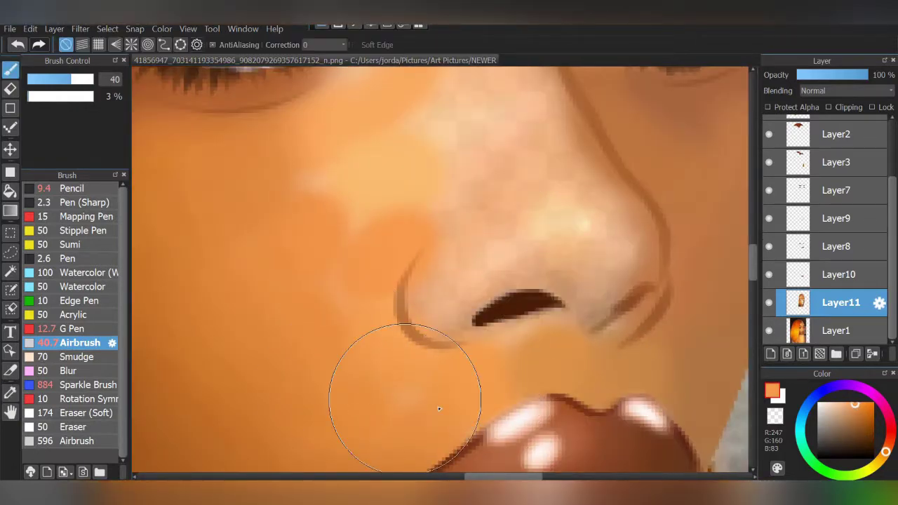
pyautogui.keyDown('alt'); pyautogui.click(325, 337); pyautogui.keyUp('alt')
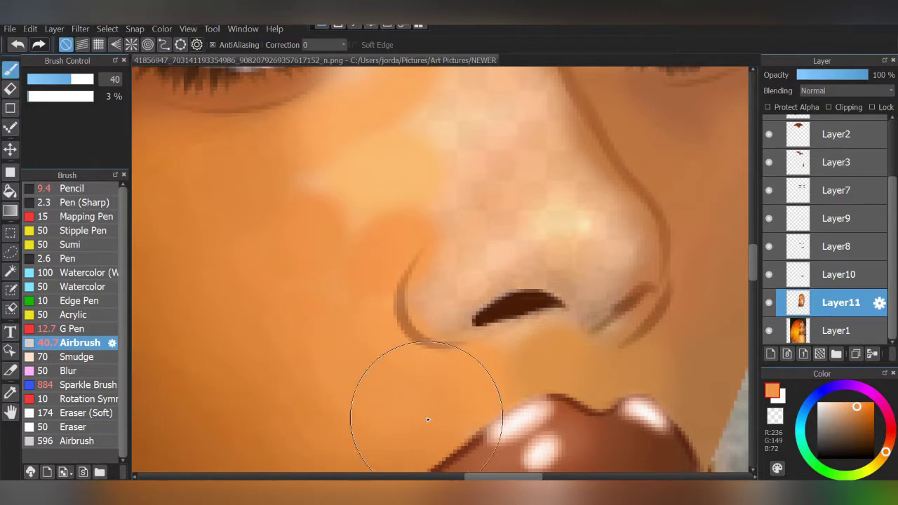
pyautogui.keyDown('alt'); pyautogui.click(305, 233); pyautogui.keyUp('alt')
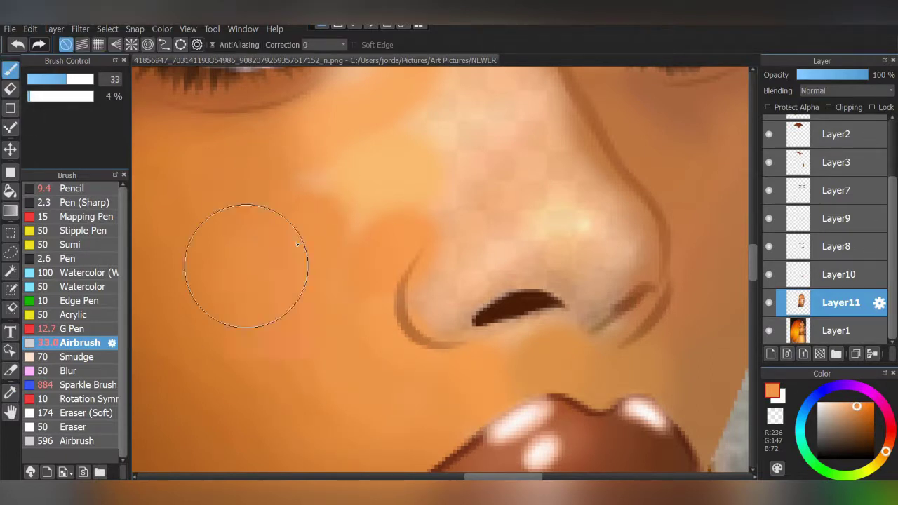
pyautogui.keyDown('alt'); pyautogui.click(395, 248); pyautogui.keyUp('alt')
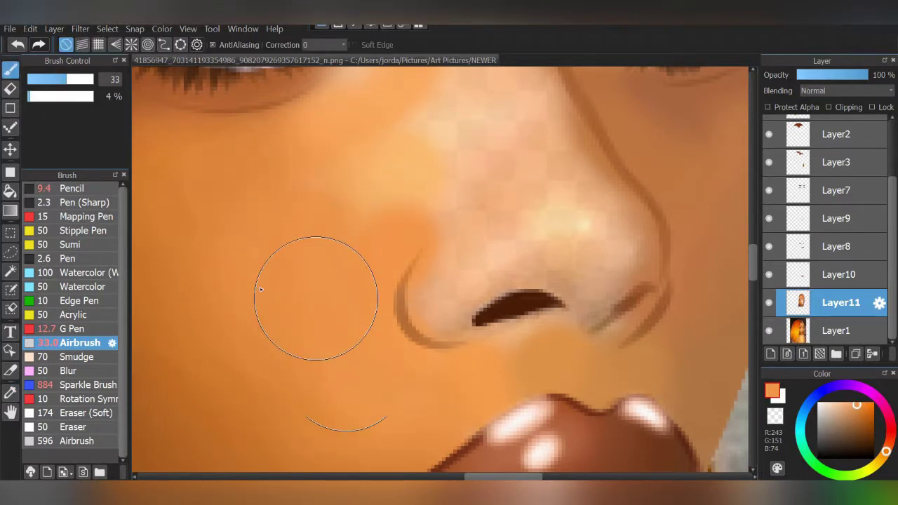
# - Blend lighter cheek and pale nose skin tones into the surrounding face
pyautogui.scroll(-5, 524, 224)
pyautogui.scroll(4, 522, 206)
pyautogui.keyDown('alt'); pyautogui.click(366, 347); pyautogui.keyUp('alt')
pyautogui.keyDown('alt'); pyautogui.click(436, 157); pyautogui.keyUp('alt')
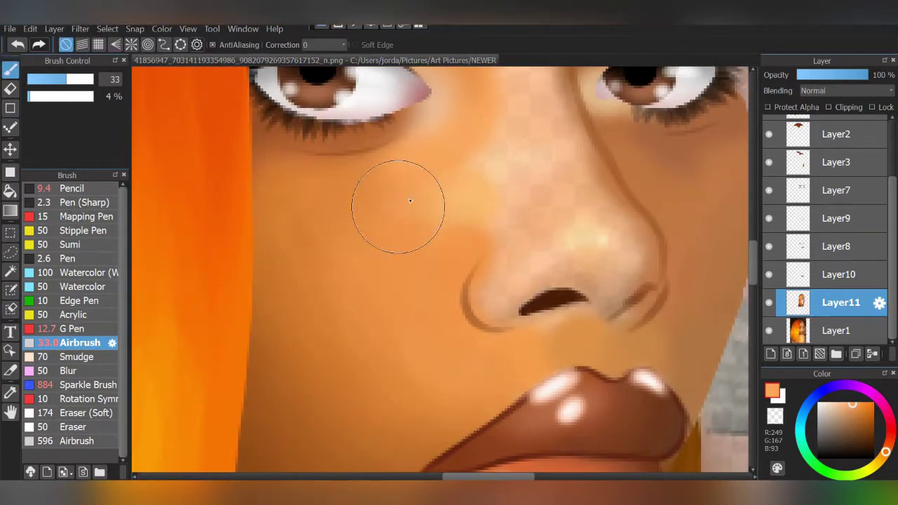
pyautogui.scroll(2, 503, 235)
pyautogui.keyDown('alt'); pyautogui.click(489, 273); pyautogui.keyUp('alt')
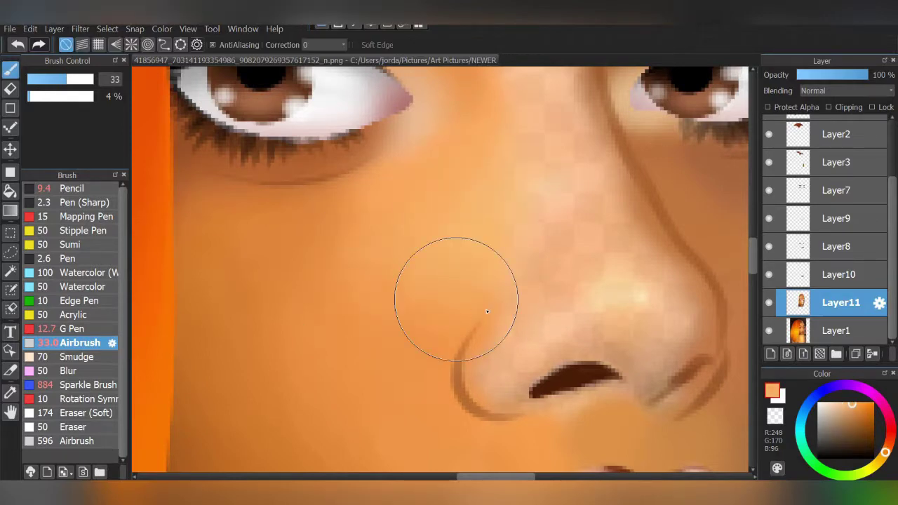
pyautogui.keyDown('alt'); pyautogui.click(336, 300); pyautogui.keyUp('alt')
pyautogui.scroll(-2, 336, 301)
pyautogui.scroll(-1, 552, 251)
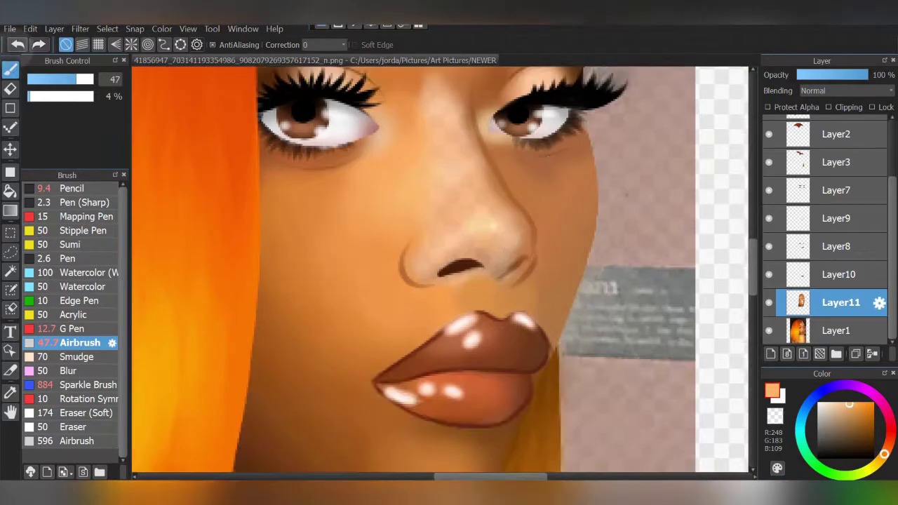
pyautogui.scroll(-3, 549, 289)
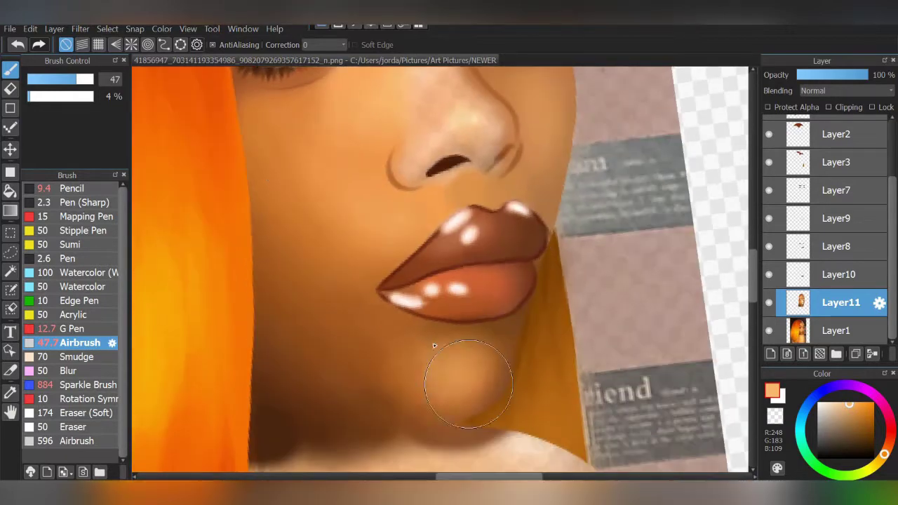
pyautogui.scroll(-2, 580, 154)
pyautogui.scroll(3, 501, 357)
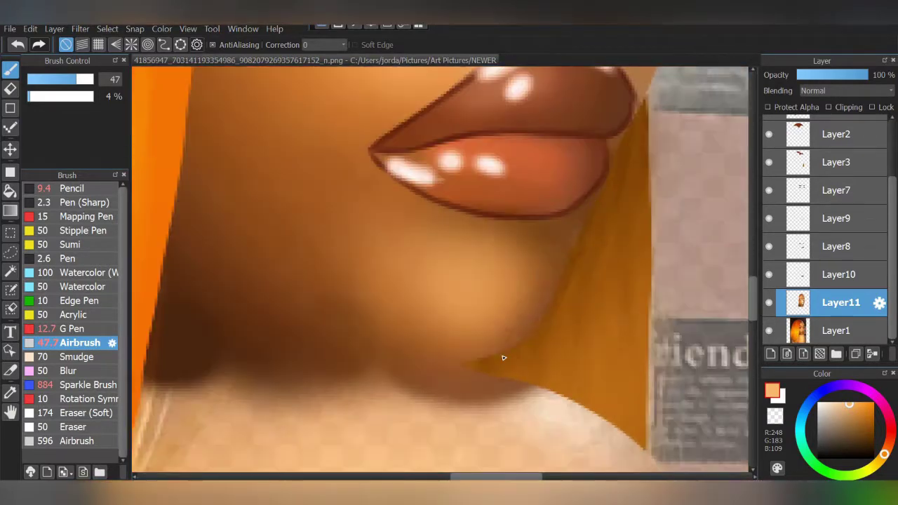
# - Lighten the chin below the lips and add a soft highlight on the cheek
pyautogui.moveTo(439, 269)
pyautogui.mouseDown()
pyautogui.moveTo(421, 261)
pyautogui.moveTo(464, 288)
pyautogui.mouseUp()
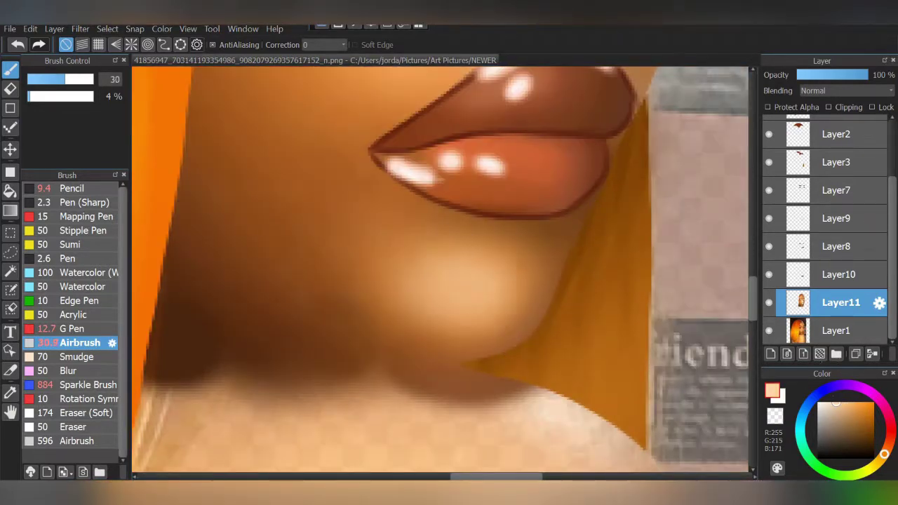
pyautogui.scroll(3, 471, 300)
pyautogui.scroll(-3, 435, 210)
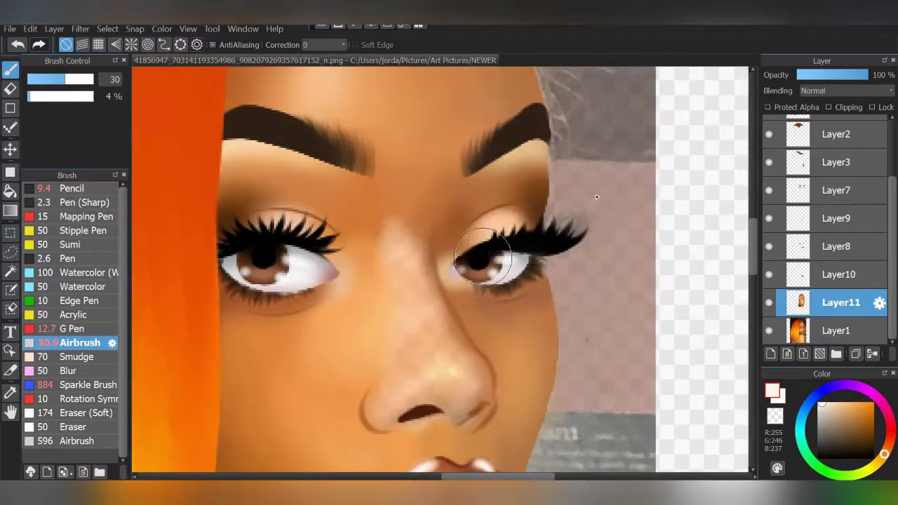
pyautogui.scroll(-1, 435, 267)
pyautogui.moveTo(432, 274); pyautogui.dragTo(456, 301)
pyautogui.scroll(-1, 643, 270)
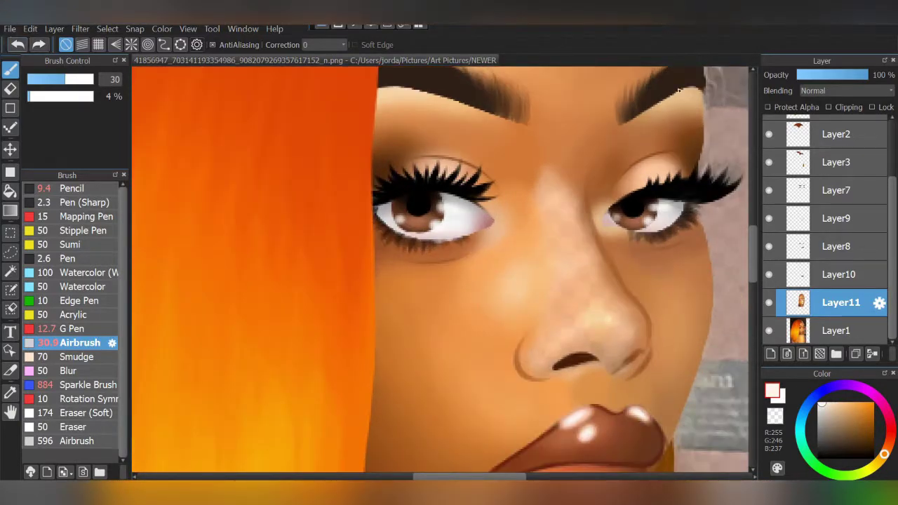
pyautogui.scroll(1, 694, 217)
pyautogui.scroll(2, 694, 218)
# - Smooth the skin between the eyes and undo a too-dark orange stroke on the nose tip
pyautogui.press('i')
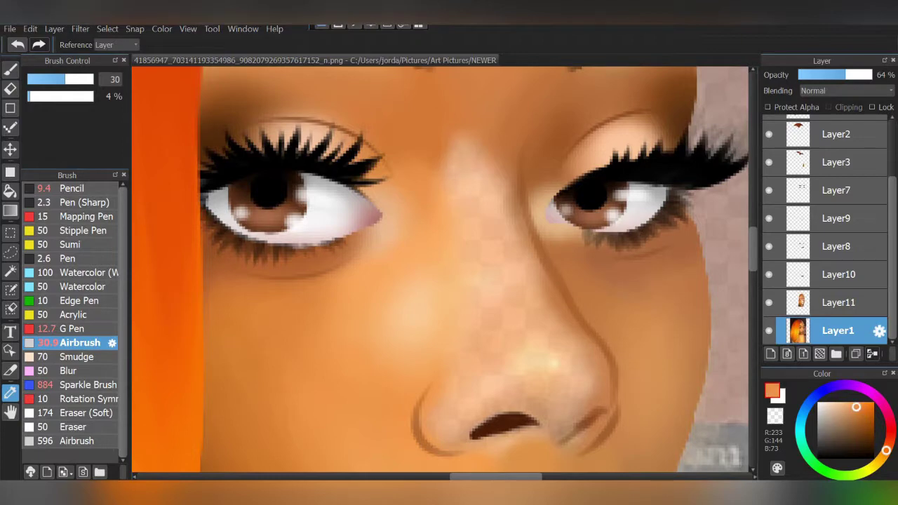
pyautogui.press('b')
pyautogui.moveTo(466, 161)
pyautogui.mouseDown()
pyautogui.moveTo(494, 207)
pyautogui.moveTo(471, 247)
pyautogui.mouseUp()
pyautogui.keyDown('alt'); pyautogui.click(465, 224); pyautogui.keyUp('alt')
pyautogui.keyDown('alt'); pyautogui.click(475, 320); pyautogui.keyUp('alt')
pyautogui.keyDown('alt'); pyautogui.click(491, 350); pyautogui.keyUp('alt')
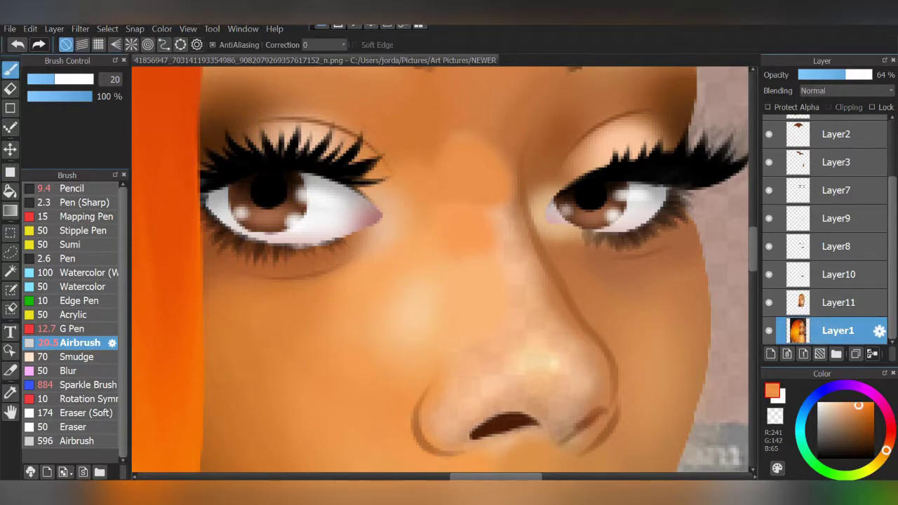
pyautogui.moveTo(487, 350); pyautogui.dragTo(442, 370)
pyautogui.hotkey('ctrl', 'z')
# - Darken the skin around the nostrils with a dark orange shadow tone
pyautogui.keyDown('alt'); pyautogui.click(487, 374); pyautogui.keyUp('alt')
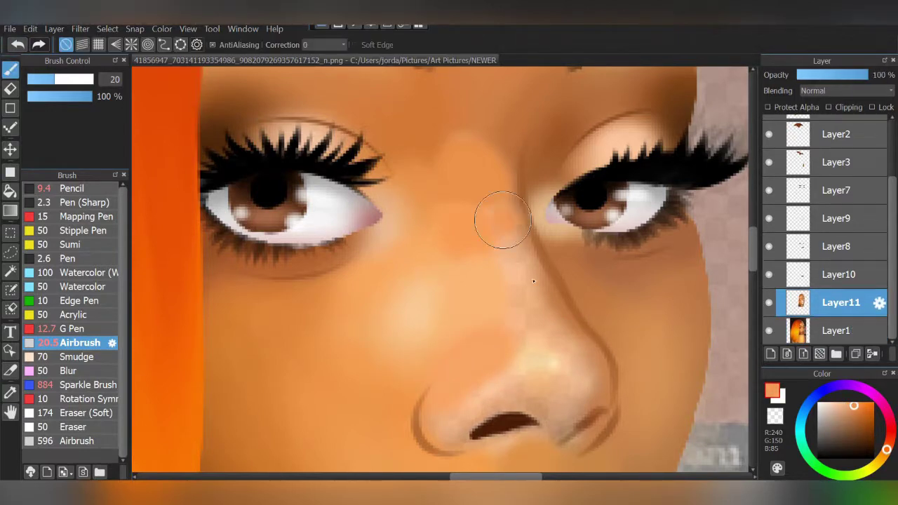
pyautogui.keyDown('alt'); pyautogui.click(547, 315); pyautogui.keyUp('alt')
pyautogui.keyDown('alt'); pyautogui.click(521, 328); pyautogui.keyUp('alt')
pyautogui.keyDown('alt'); pyautogui.click(596, 371); pyautogui.keyUp('alt')
pyautogui.keyDown('alt'); pyautogui.click(527, 401); pyautogui.keyUp('alt')
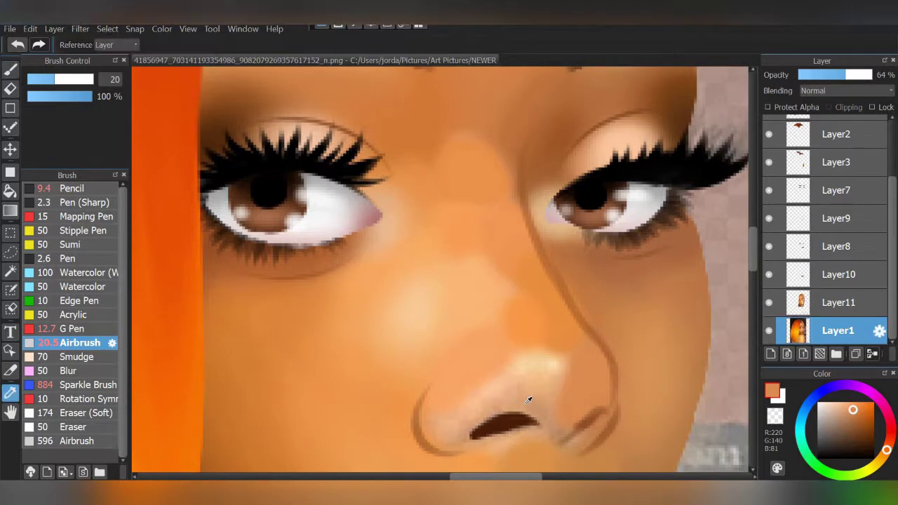
pyautogui.keyDown('alt'); pyautogui.click(447, 433); pyautogui.keyUp('alt')
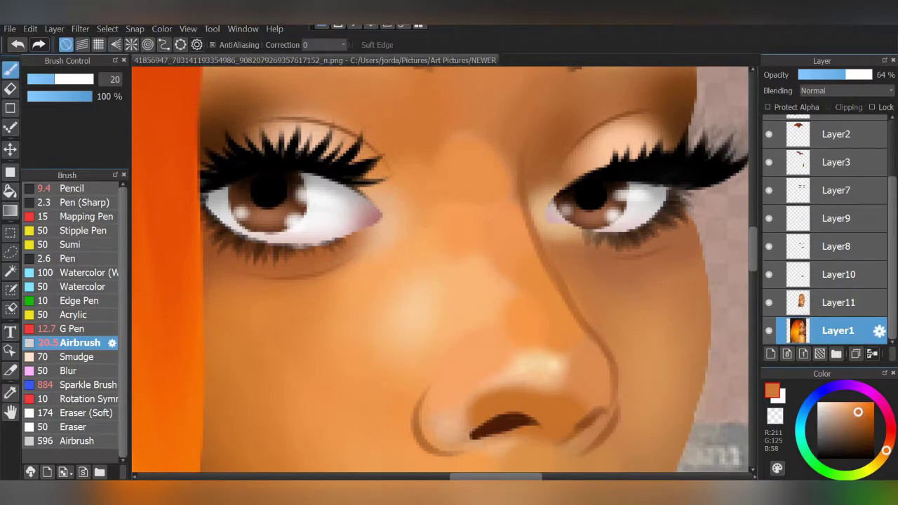
pyautogui.moveTo(447, 433); pyautogui.dragTo(486, 423)
# - Add a light peach highlight (R253 G199 B118) on the nose tip
pyautogui.scroll(2, 554, 379)
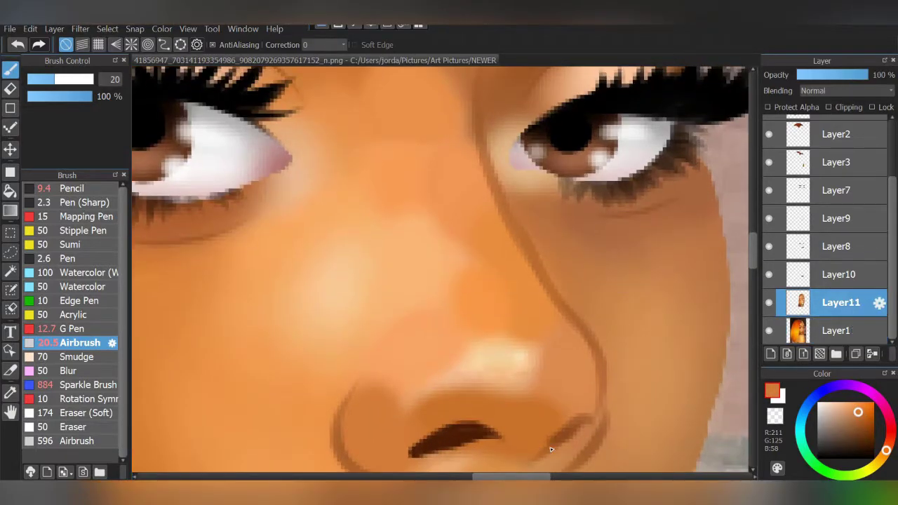
pyautogui.keyDown('alt'); pyautogui.click(516, 354); pyautogui.keyUp('alt')
pyautogui.moveTo(511, 351); pyautogui.dragTo(491, 364)
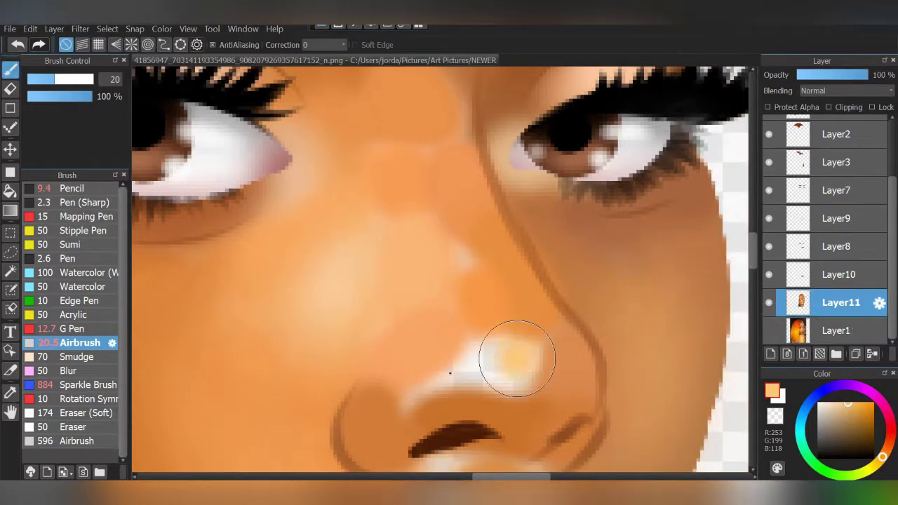
# - Cover the pale patch between the eyes with darker orange and brown skin tones
pyautogui.scroll(3, 595, 379)
pyautogui.keyDown('alt'); pyautogui.click(427, 206); pyautogui.keyUp('alt')
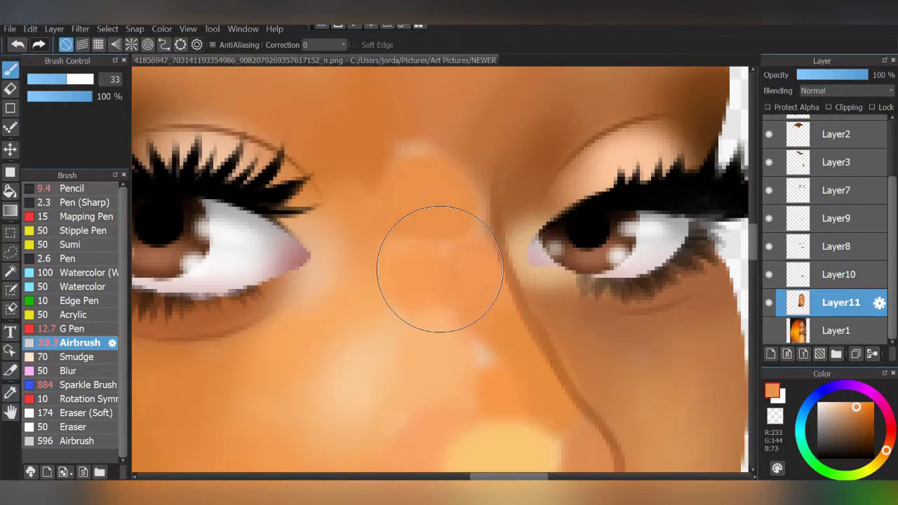
pyautogui.moveTo(377, 170); pyautogui.dragTo(456, 190)
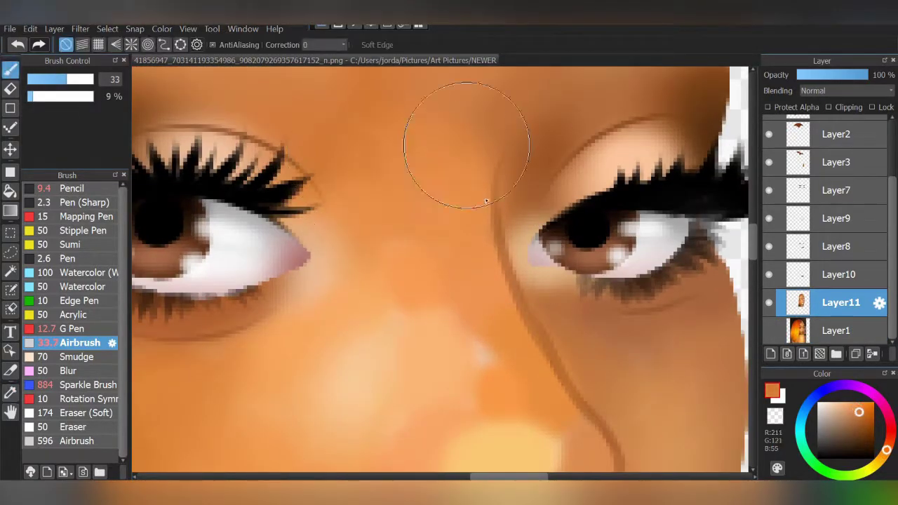
pyautogui.keyDown('alt'); pyautogui.click(537, 173); pyautogui.keyUp('alt')
pyautogui.keyDown('alt'); pyautogui.click(510, 191); pyautogui.keyUp('alt')
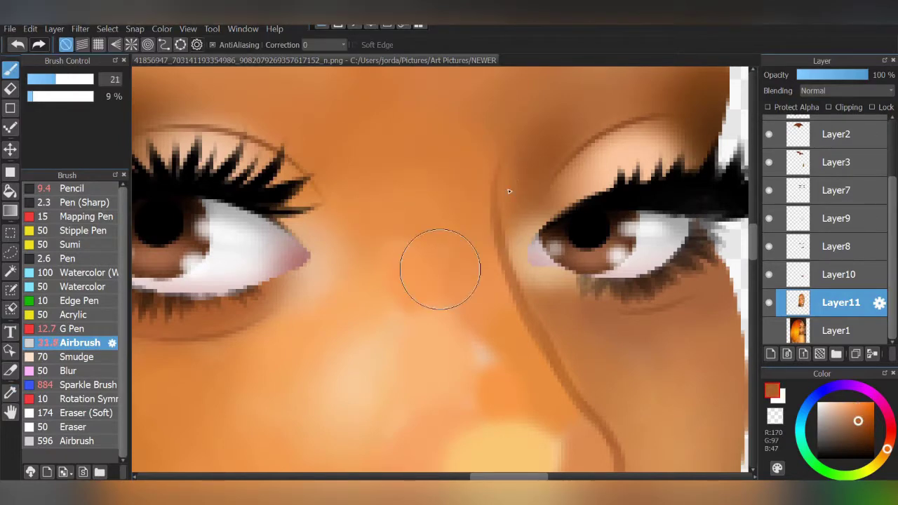
pyautogui.keyDown('alt'); pyautogui.click(400, 256); pyautogui.keyUp('alt')
# - Add light strokes near the nose and brighten the nose tip
pyautogui.keyDown('alt'); pyautogui.click(385, 306); pyautogui.keyUp('alt')
pyautogui.moveTo(393, 295); pyautogui.dragTo(517, 337)
pyautogui.moveTo(470, 321); pyautogui.dragTo(491, 351)
pyautogui.scroll(-3, 566, 140)
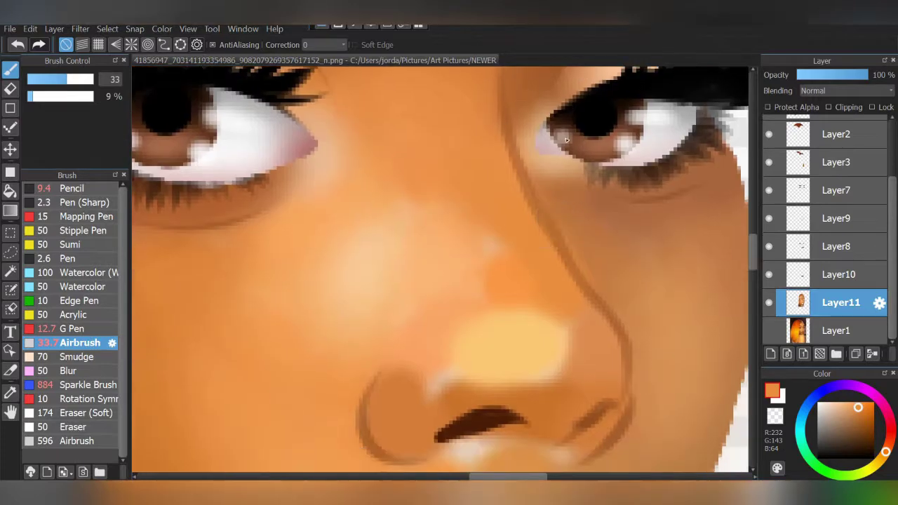
pyautogui.keyDown('alt'); pyautogui.click(627, 402); pyautogui.keyUp('alt')
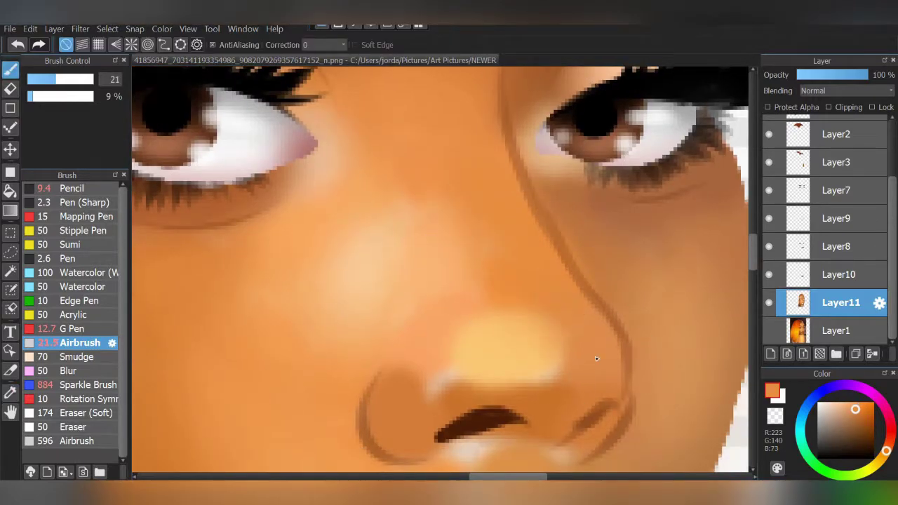
pyautogui.keyDown('alt'); pyautogui.click(465, 216); pyautogui.keyUp('alt')
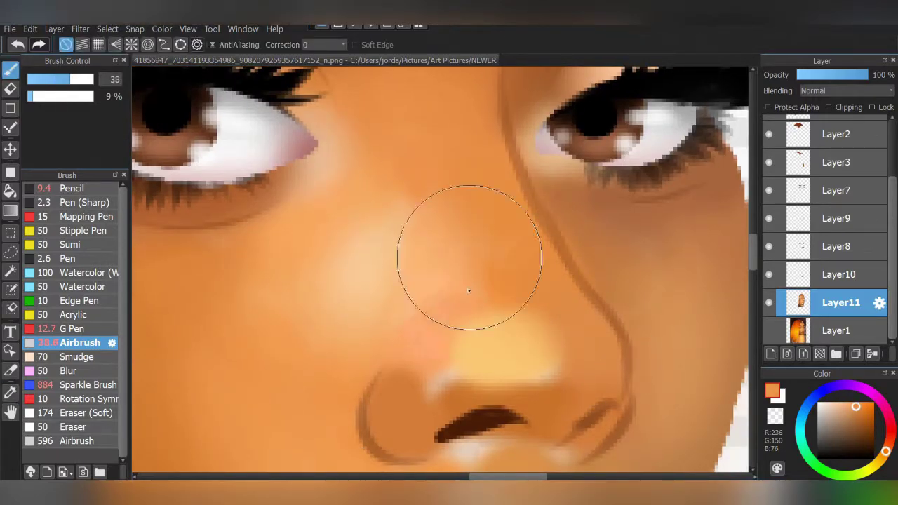
pyautogui.moveTo(469, 290); pyautogui.dragTo(426, 251)
# - Blend nearby mid-orange and lighter skin tones softly around the nose tip
pyautogui.keyDown('alt'); pyautogui.click(427, 250); pyautogui.keyUp('alt')
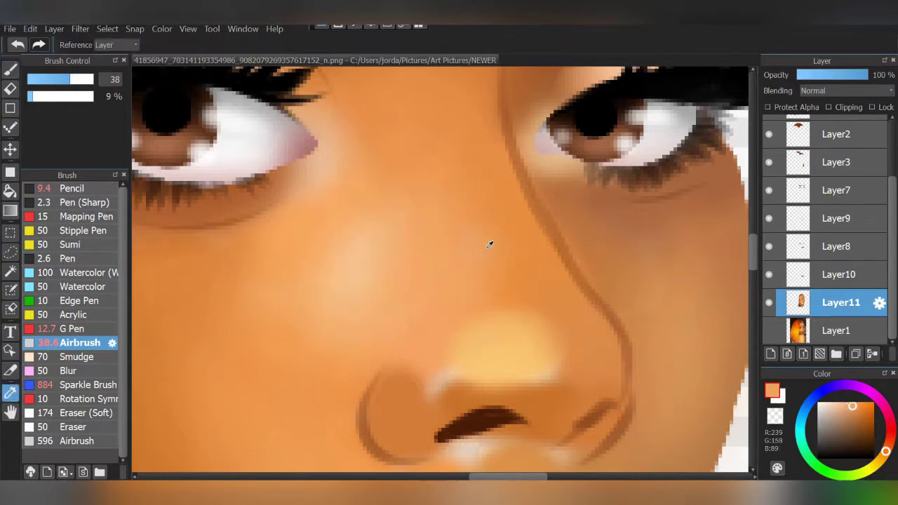
pyautogui.keyDown('alt'); pyautogui.click(487, 301); pyautogui.keyUp('alt')
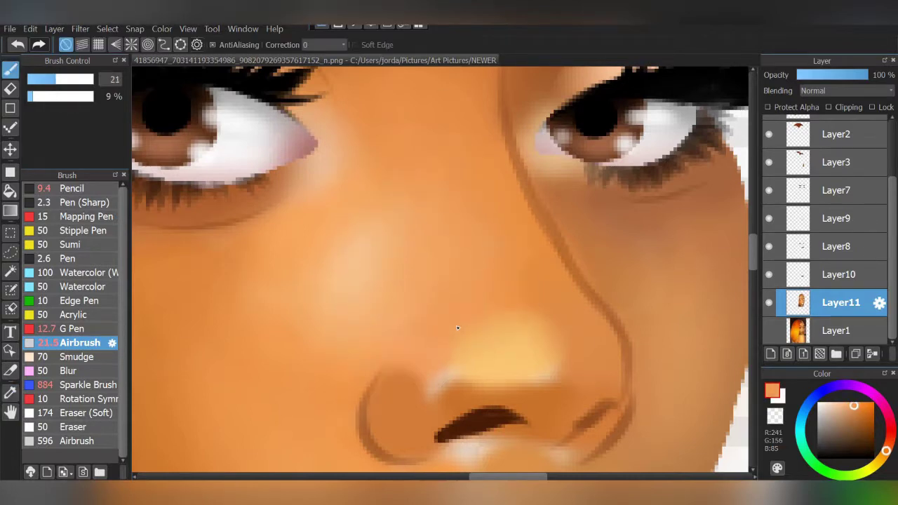
pyautogui.keyDown('alt'); pyautogui.click(417, 370); pyautogui.keyUp('alt')
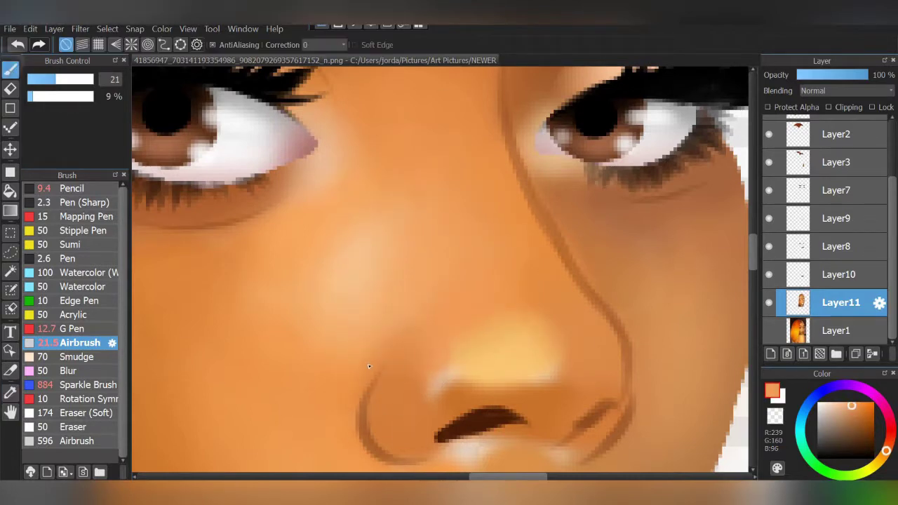
pyautogui.keyDown('alt'); pyautogui.click(429, 331); pyautogui.keyUp('alt')
pyautogui.keyDown('alt'); pyautogui.click(425, 405); pyautogui.keyUp('alt')
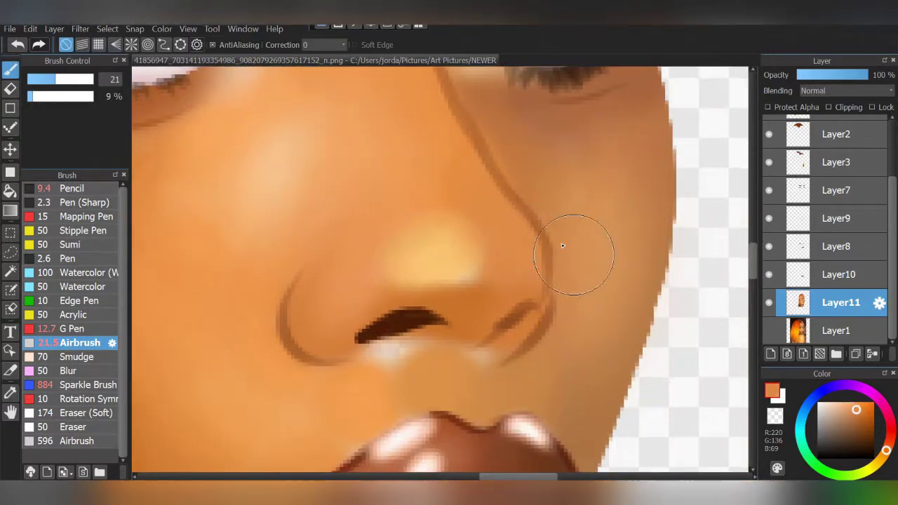
# - Sample warm orange and brown tones around the nose, then airbrush the nose highlight slightly darker
pyautogui.scroll(2, 501, 220)
pyautogui.keyDown('alt'); pyautogui.click(315, 290); pyautogui.keyUp('alt')
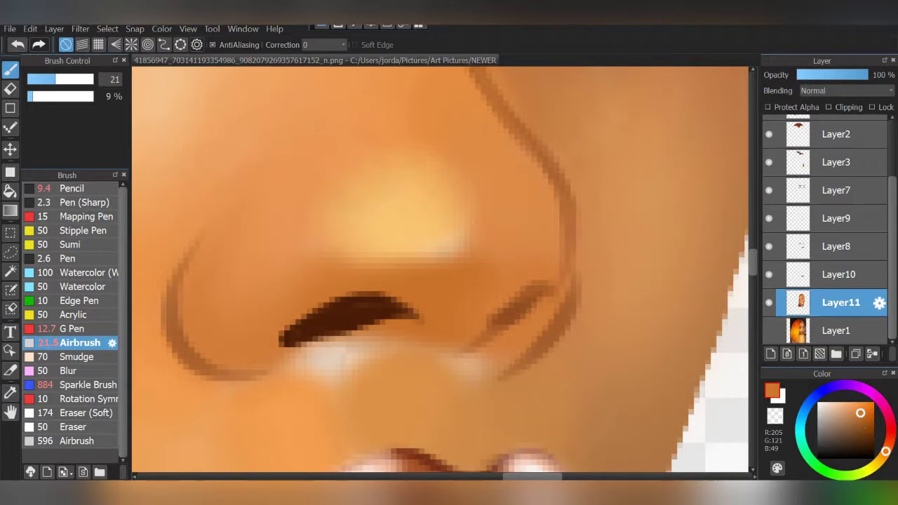
pyautogui.keyDown('alt'); pyautogui.click(306, 327); pyautogui.keyUp('alt')
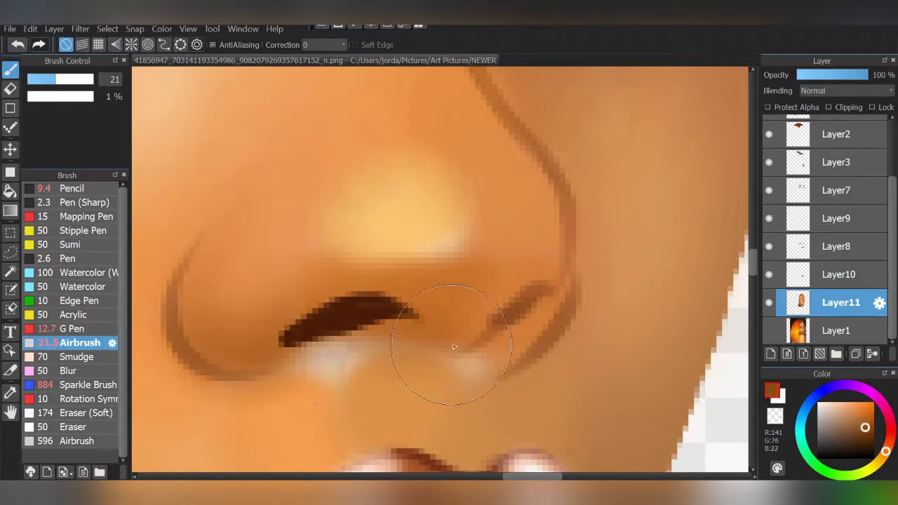
pyautogui.keyDown('alt'); pyautogui.click(472, 276); pyautogui.keyUp('alt')
pyautogui.keyDown('alt'); pyautogui.click(546, 257); pyautogui.keyUp('alt')
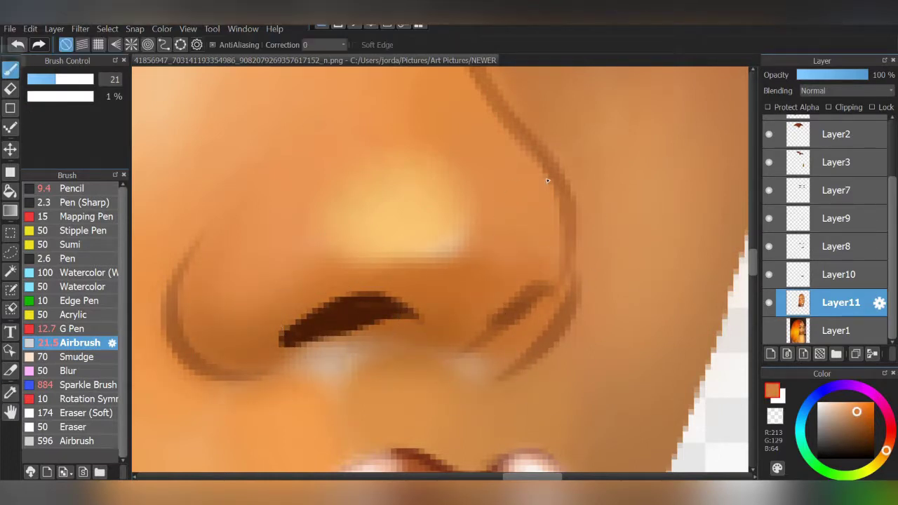
pyautogui.scroll(-5, 474, 313)
pyautogui.scroll(3, 465, 283)
pyautogui.keyDown('alt'); pyautogui.click(465, 283); pyautogui.keyUp('alt')
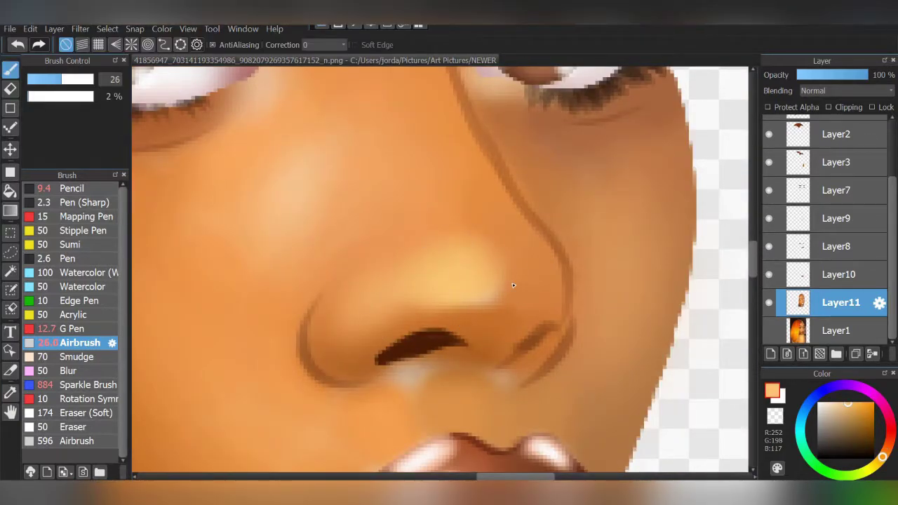
pyautogui.keyDown('alt'); pyautogui.click(488, 327); pyautogui.keyUp('alt')
pyautogui.moveTo(488, 328); pyautogui.dragTo(483, 315)
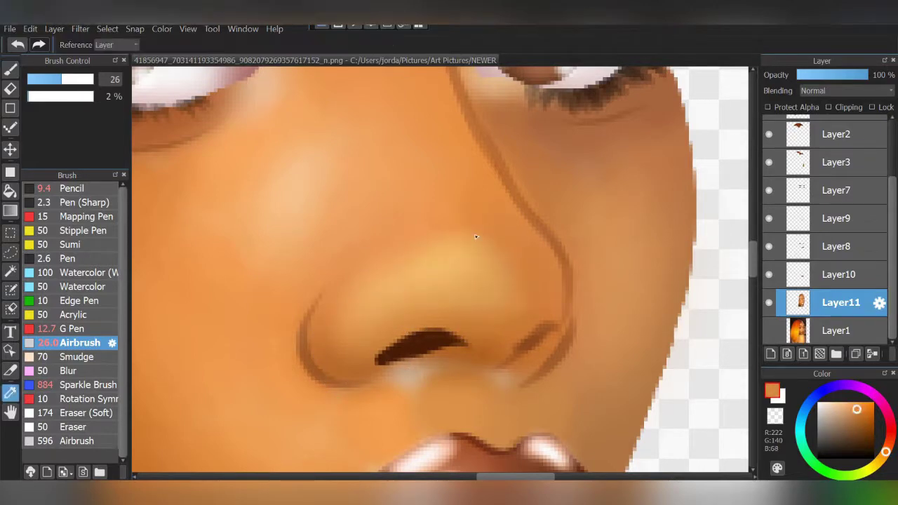
# - Pick a light peach and brighten the nose-bridge highlight with it
pyautogui.keyDown('alt'); pyautogui.click(591, 182); pyautogui.keyUp('alt')
pyautogui.scroll(-2, 591, 182)
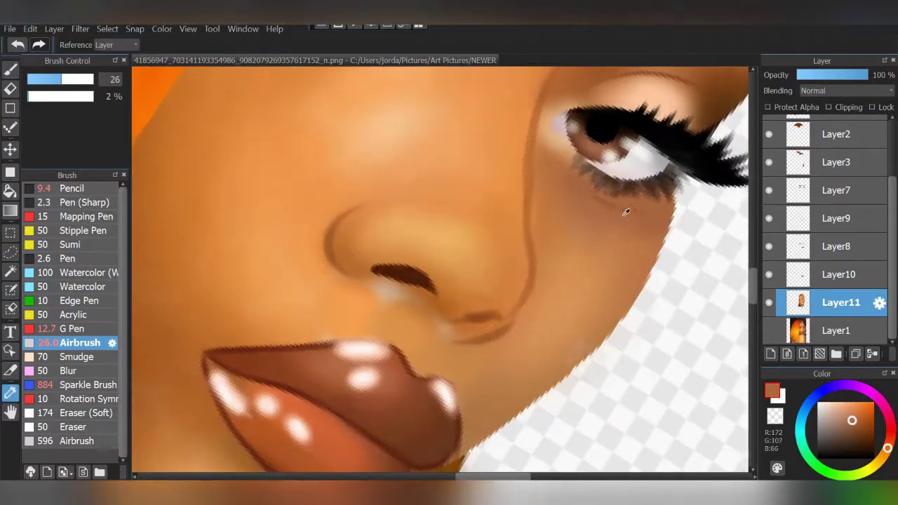
pyautogui.keyDown('alt'); pyautogui.click(519, 203); pyautogui.keyUp('alt')
pyautogui.scroll(3, 442, 260)
pyautogui.scroll(-2, 472, 120)
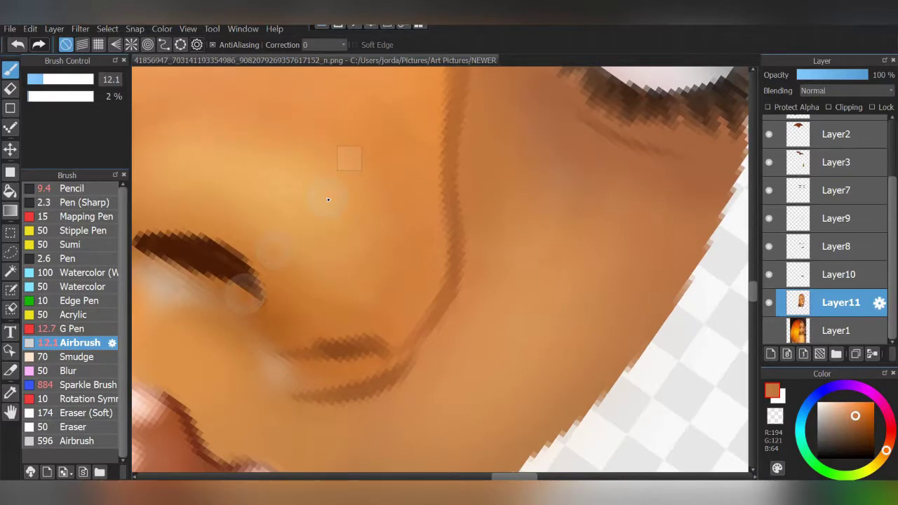
pyautogui.keyDown('alt'); pyautogui.click(411, 278); pyautogui.keyUp('alt')
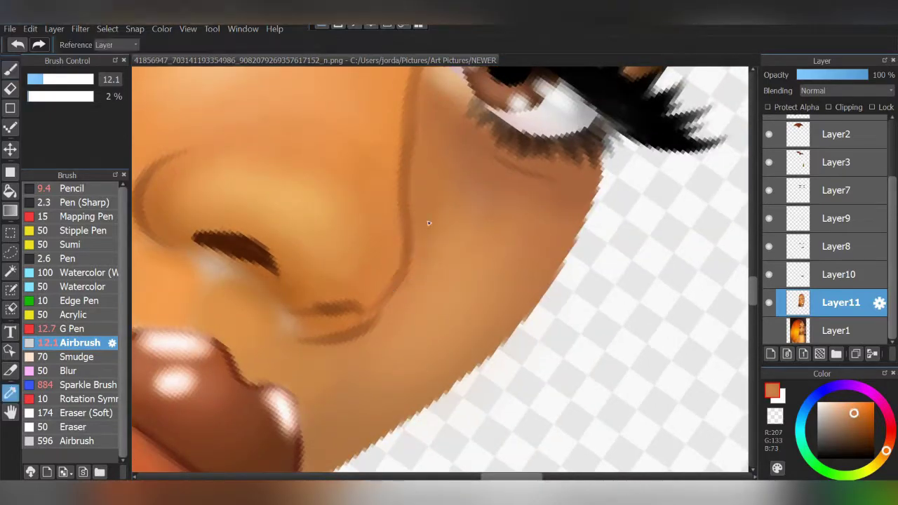
pyautogui.scroll(-2, 421, 277)
pyautogui.scroll(2, 470, 267)
pyautogui.keyDown('alt'); pyautogui.click(281, 203); pyautogui.keyUp('alt')
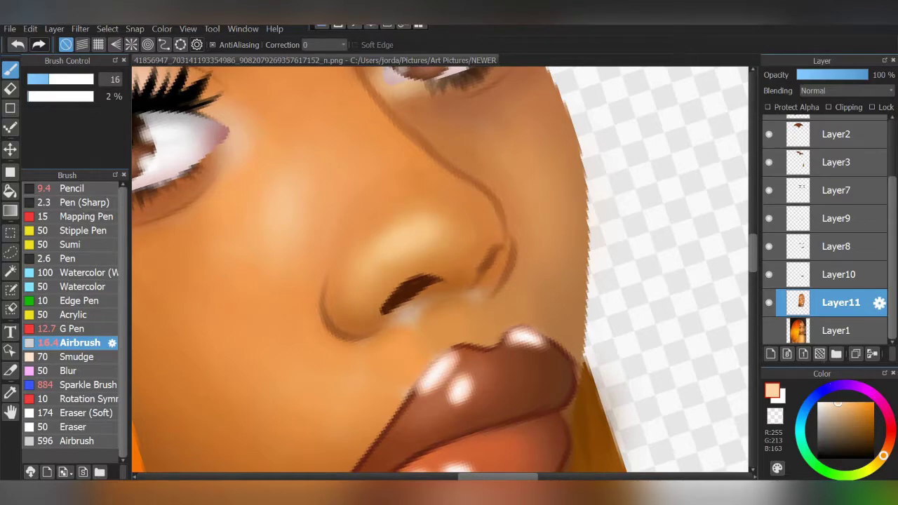
pyautogui.scroll(2, 440, 269)
pyautogui.moveTo(330, 294); pyautogui.dragTo(341, 291)
# - Sample dark brown, medium and lighter orange skin tones, ending on the skin above the lips
pyautogui.scroll(-1, 421, 267)
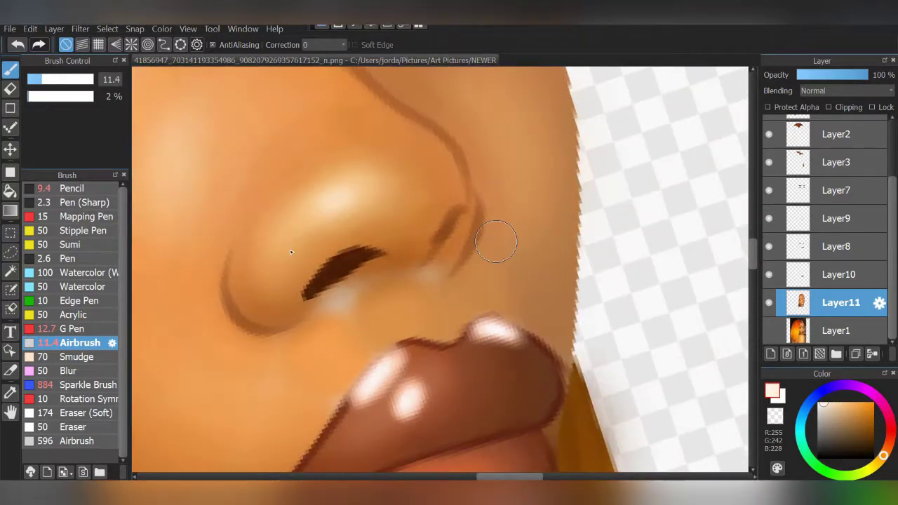
pyautogui.keyDown('alt'); pyautogui.click(409, 253); pyautogui.keyUp('alt')
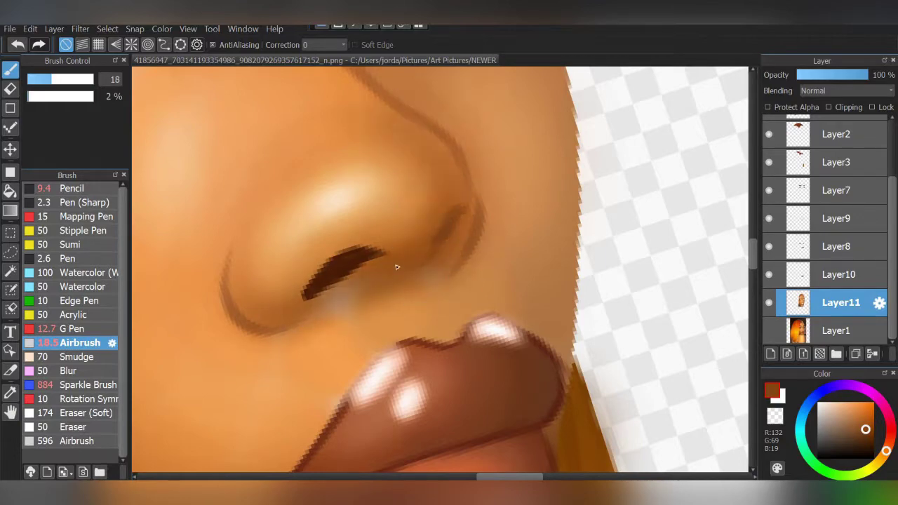
pyautogui.keyDown('alt'); pyautogui.click(390, 292); pyautogui.keyUp('alt')
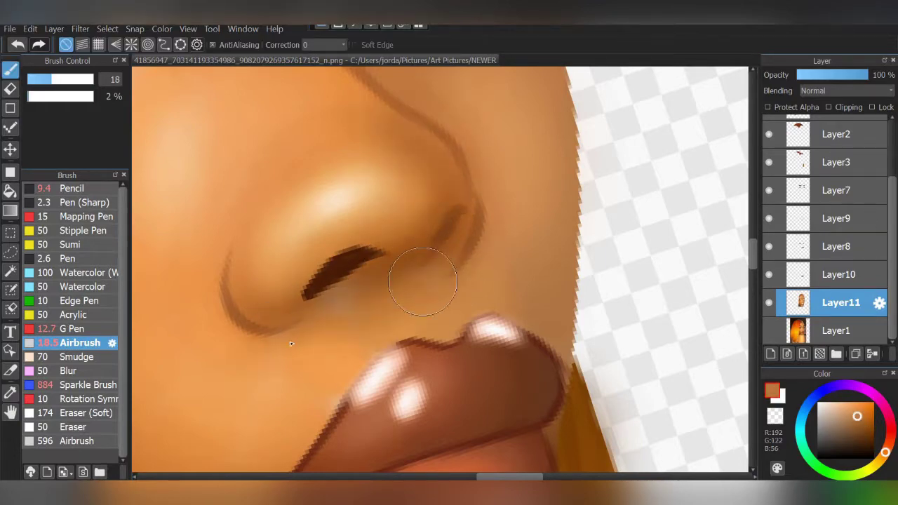
pyautogui.keyDown('alt'); pyautogui.click(449, 301); pyautogui.keyUp('alt')
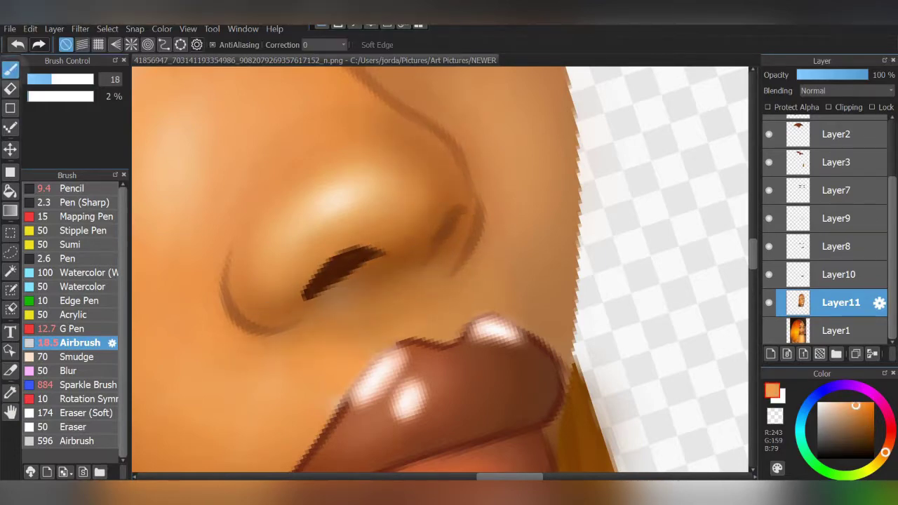
pyautogui.keyDown('alt'); pyautogui.click(324, 397); pyautogui.keyUp('alt')
pyautogui.scroll(-2, 395, 284)
pyautogui.scroll(3, 381, 285)
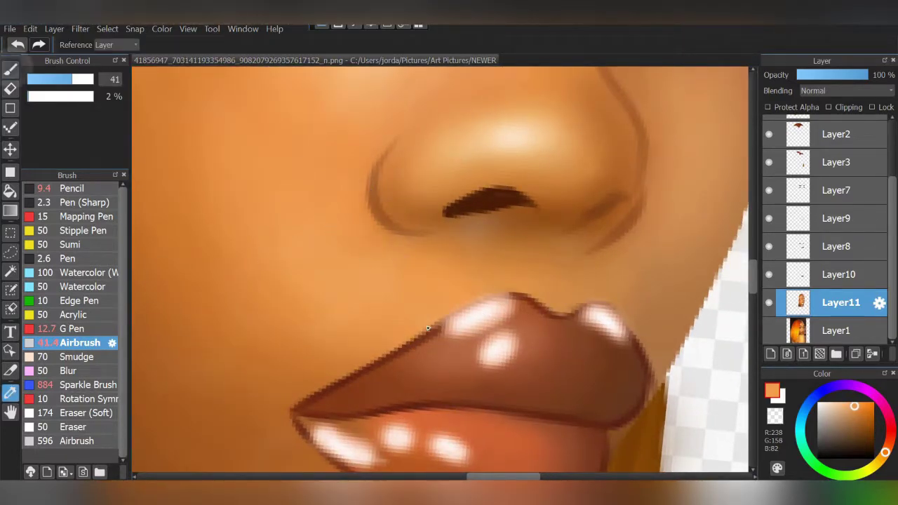
pyautogui.keyDown('alt'); pyautogui.click(334, 358); pyautogui.keyUp('alt')
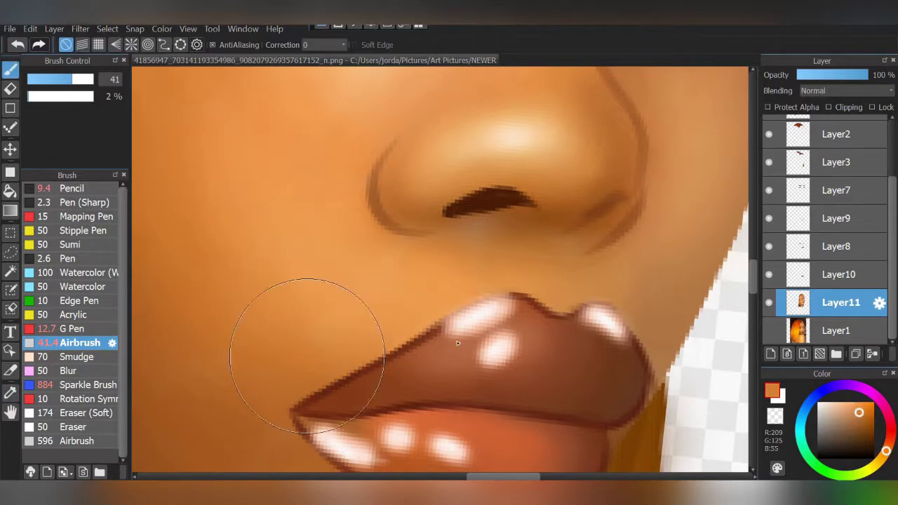
# - Resample cheek skin tones, then pick brown R191 G110 B41 from beside the mouth
pyautogui.scroll(-1, 611, 295)
pyautogui.scroll(-1, 615, 268)
pyautogui.scroll(-1, 615, 269)
pyautogui.scroll(3, 382, 285)
pyautogui.keyDown('alt'); pyautogui.click(382, 285); pyautogui.keyUp('alt')
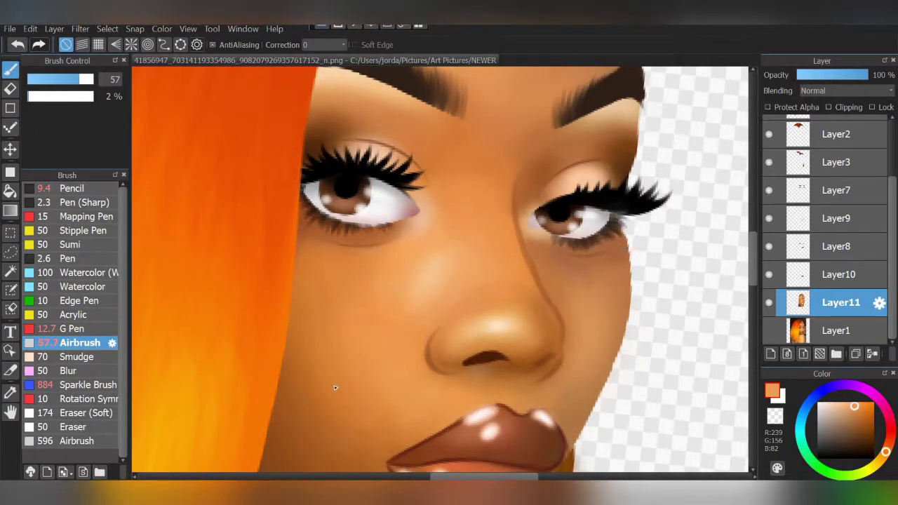
pyautogui.keyDown('alt'); pyautogui.click(426, 260); pyautogui.keyUp('alt')
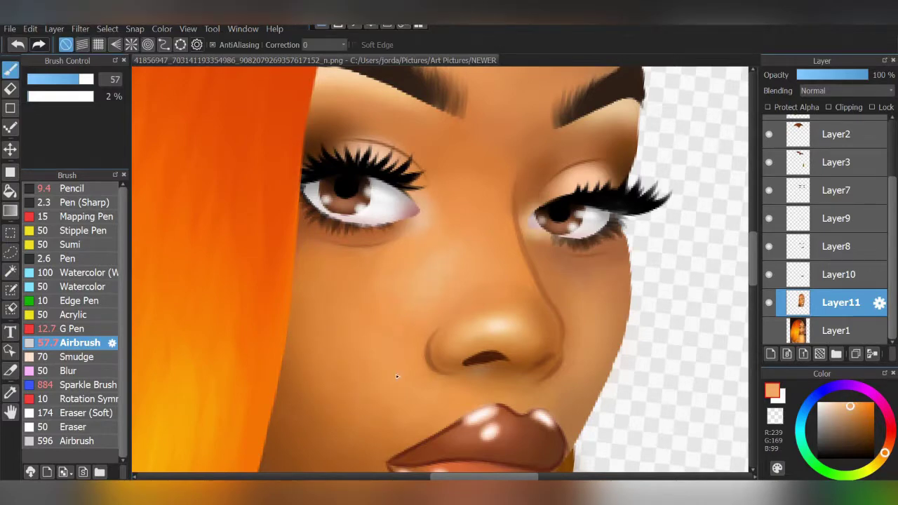
pyautogui.scroll(-2, 615, 223)
pyautogui.scroll(2, 593, 271)
pyautogui.keyDown('alt'); pyautogui.click(353, 316); pyautogui.keyUp('alt')
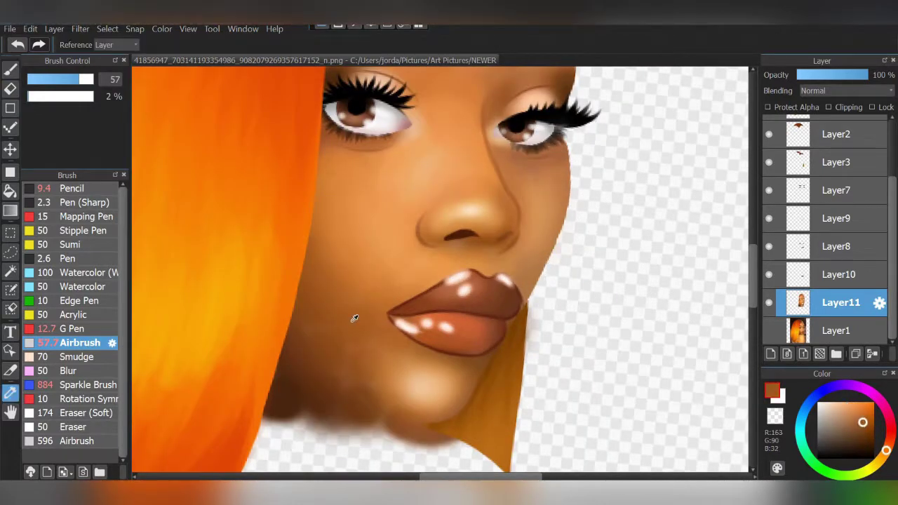
pyautogui.keyDown('alt'); pyautogui.click(407, 316); pyautogui.keyUp('alt')
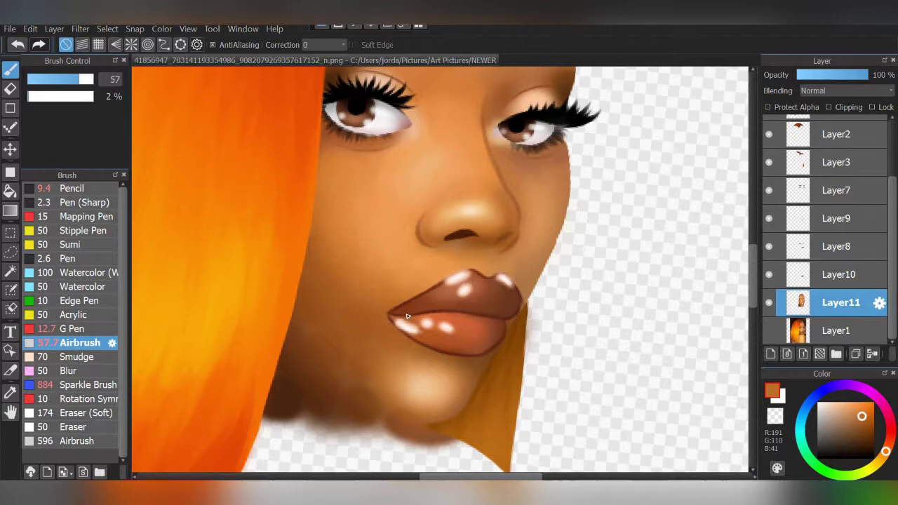
# - Sample progressively darker browns under the lip and chin, ending on deep brown R75 G38 B15
pyautogui.keyDown('alt'); pyautogui.click(335, 370); pyautogui.keyUp('alt')
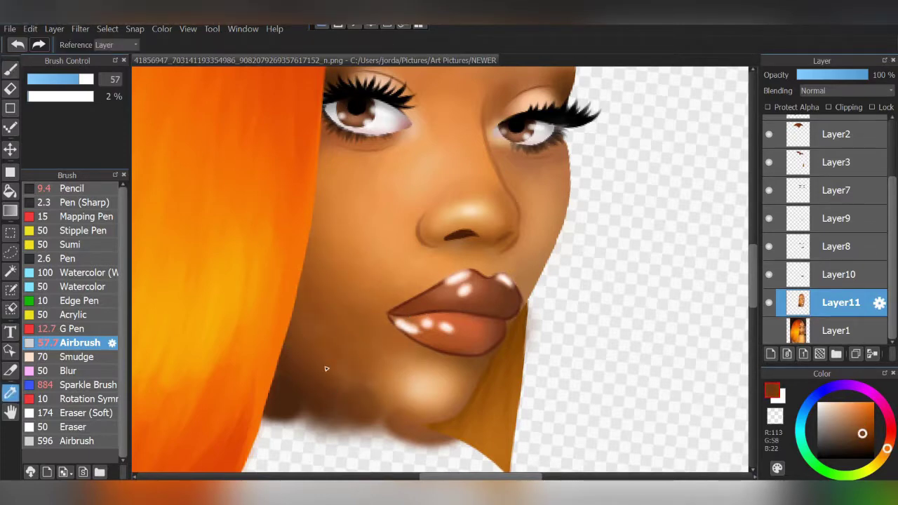
pyautogui.keyDown('alt'); pyautogui.click(357, 386); pyautogui.keyUp('alt')
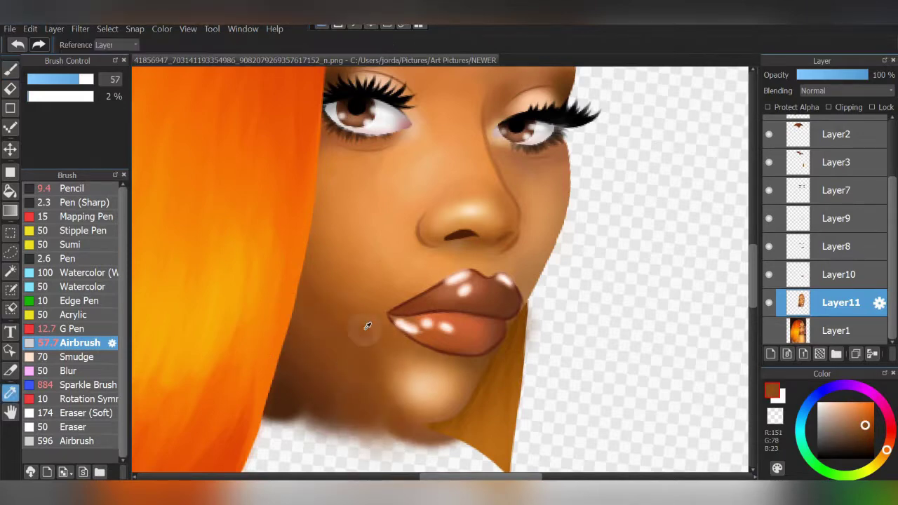
pyautogui.keyDown('alt'); pyautogui.click(372, 294); pyautogui.keyUp('alt')
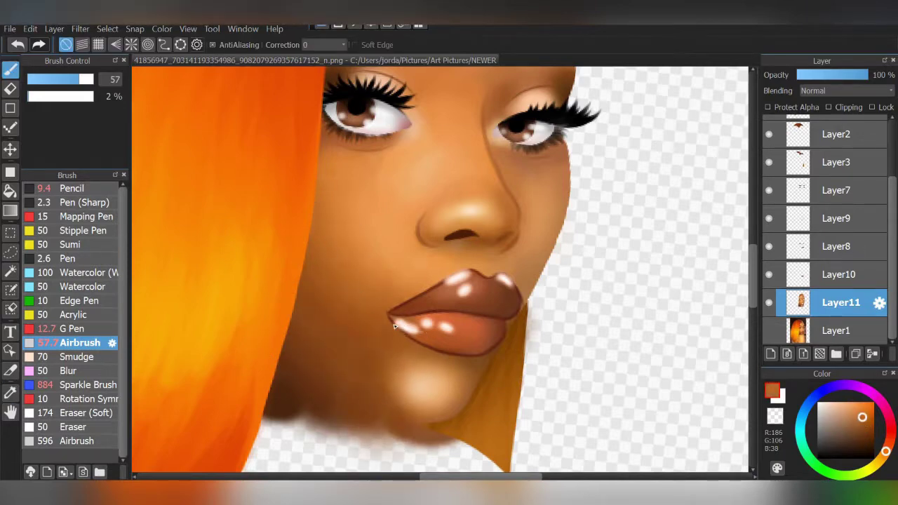
pyautogui.keyDown('alt'); pyautogui.click(297, 401); pyautogui.keyUp('alt')
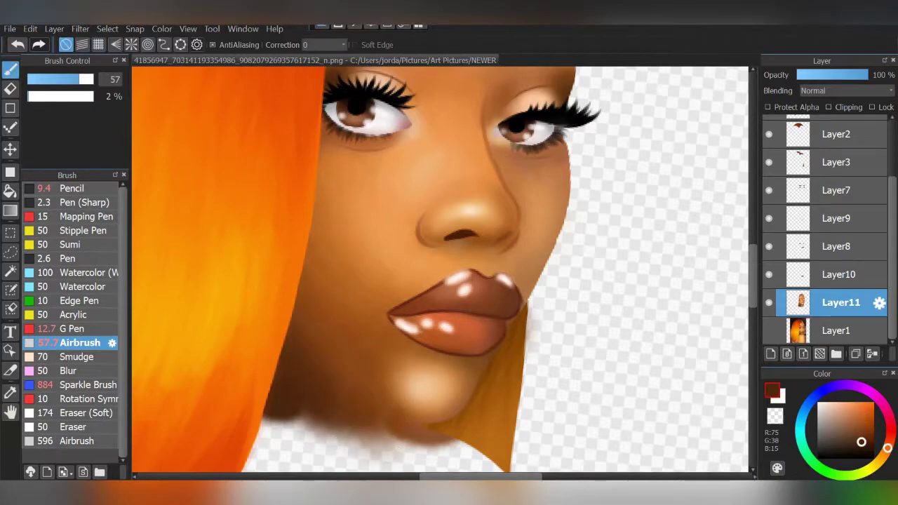
pyautogui.scroll(-3, 586, 280)
pyautogui.scroll(2, 587, 280)
pyautogui.scroll(2, 547, 267)
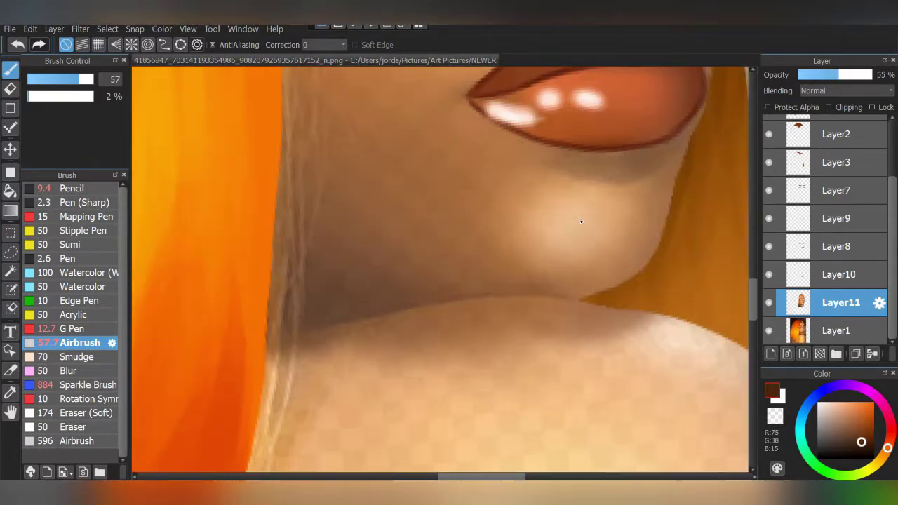
# - Erase a band along the shoulder line, add a new layer, and lower Layer1 to 46% opacity
pyautogui.press('e')
pyautogui.moveTo(664, 323); pyautogui.dragTo(253, 359)
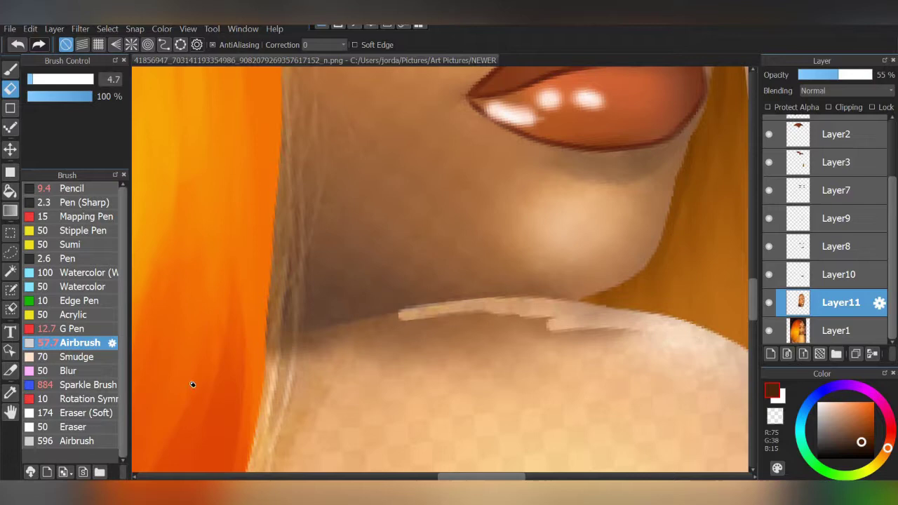
pyautogui.click(769, 330)
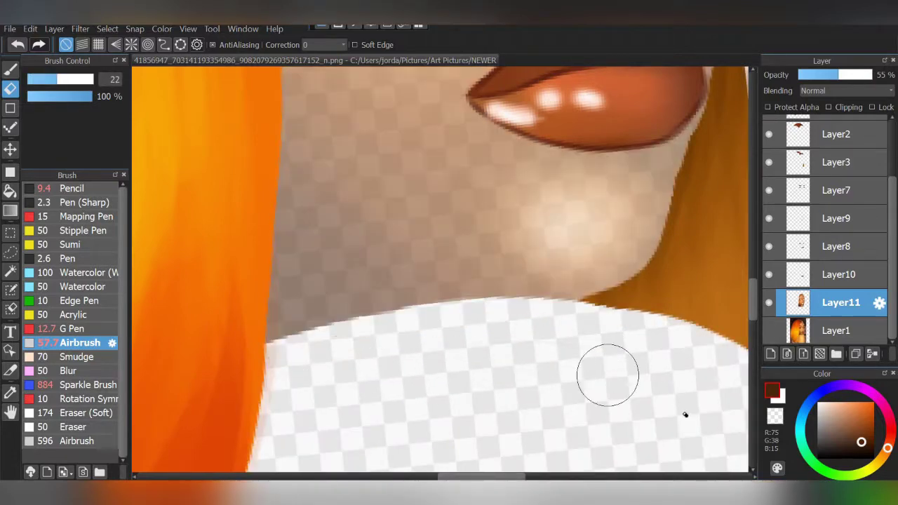
pyautogui.scroll(-2, 634, 229)
pyautogui.click(769, 330)
pyautogui.click(835, 330)
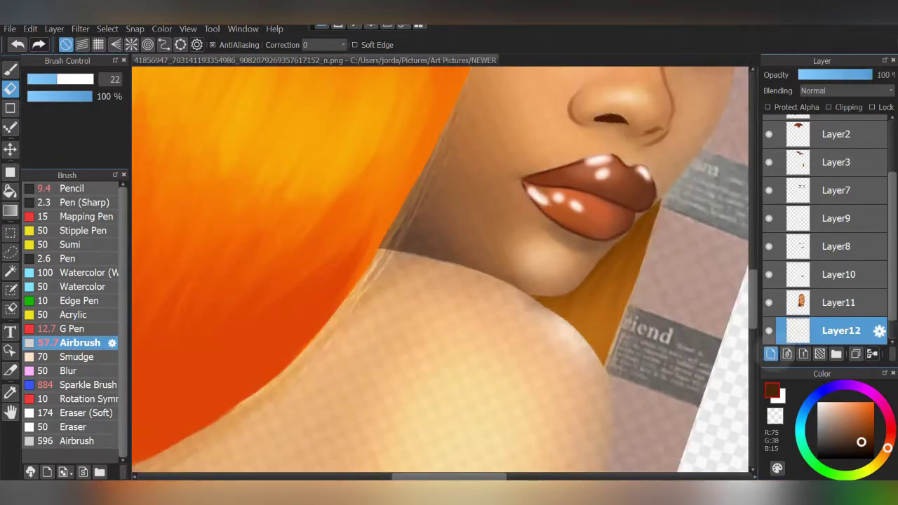
pyautogui.click(771, 353)
pyautogui.scroll(2, 641, 385)
pyautogui.click(835, 330)
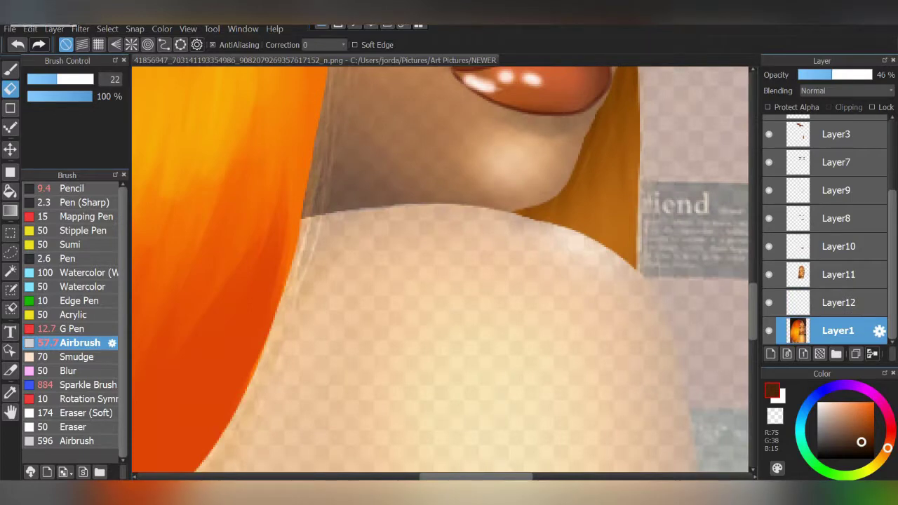
# - On Layer12, paint a tan patch on the shoulder and soften it with orange airbrush
pyautogui.keyDown('alt'); pyautogui.click(650, 311); pyautogui.keyUp('alt')
pyautogui.click(70, 188)
pyautogui.click(73, 328)
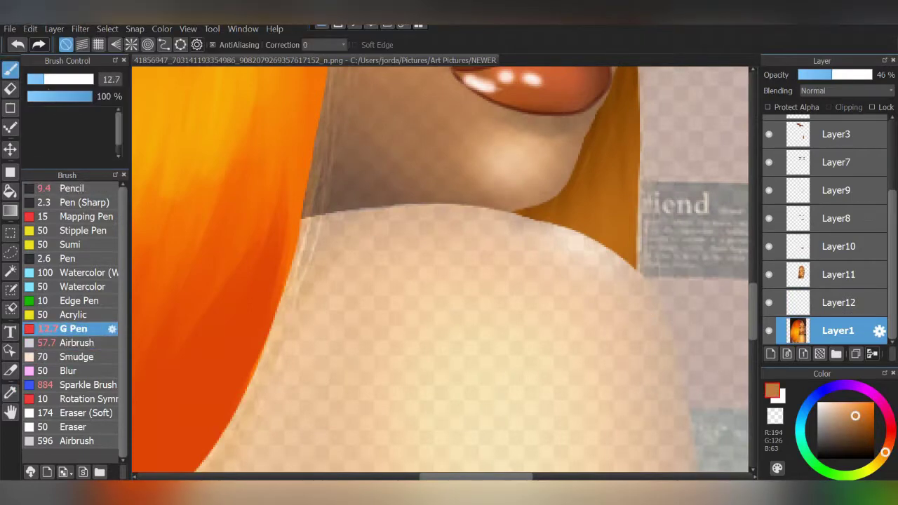
pyautogui.click(835, 303)
pyautogui.moveTo(628, 301); pyautogui.dragTo(656, 330)
pyautogui.click(80, 343)
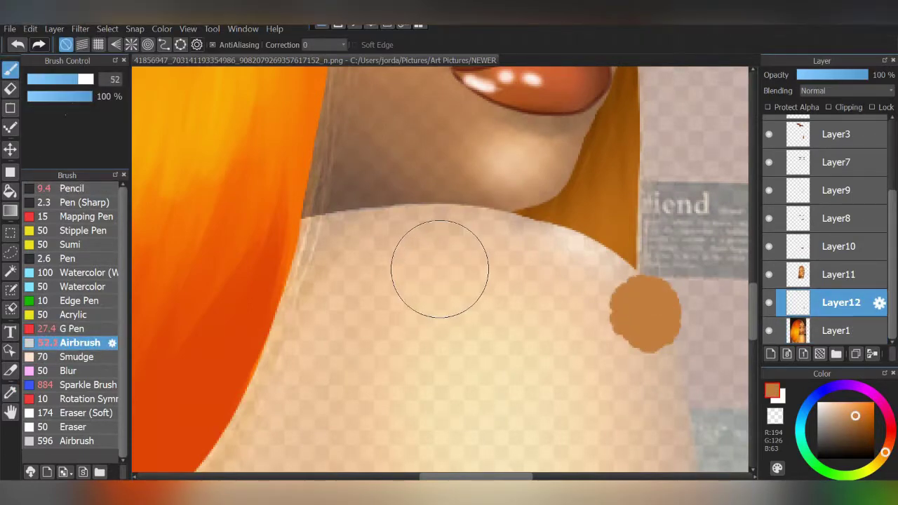
pyautogui.moveTo(631, 301); pyautogui.dragTo(659, 330)
# - Dab light orange, pale yellow, pale orange and deeper orange spots across the lower shoulder
pyautogui.keyDown('alt'); pyautogui.click(330, 154); pyautogui.keyUp('alt')
pyautogui.moveTo(565, 312); pyautogui.dragTo(575, 313)
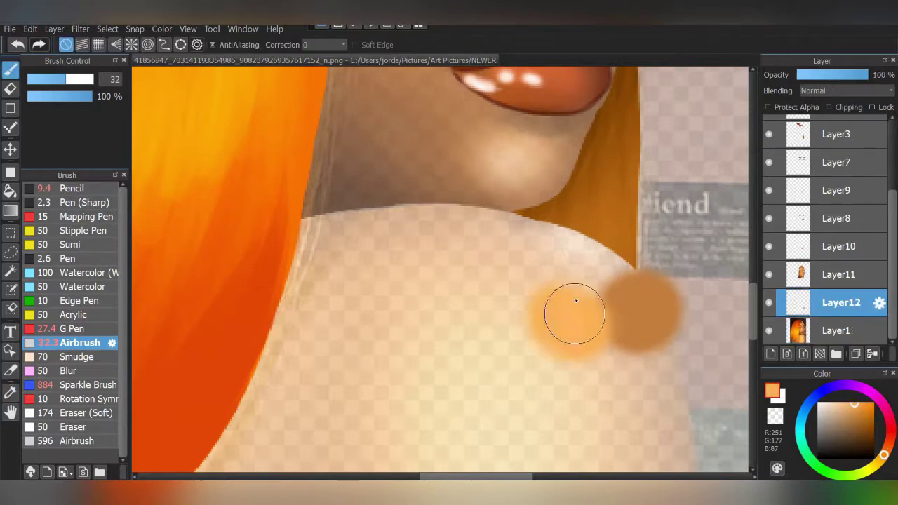
pyautogui.keyDown('alt'); pyautogui.click(509, 327); pyautogui.keyUp('alt')
pyautogui.moveTo(495, 315); pyautogui.dragTo(502, 324)
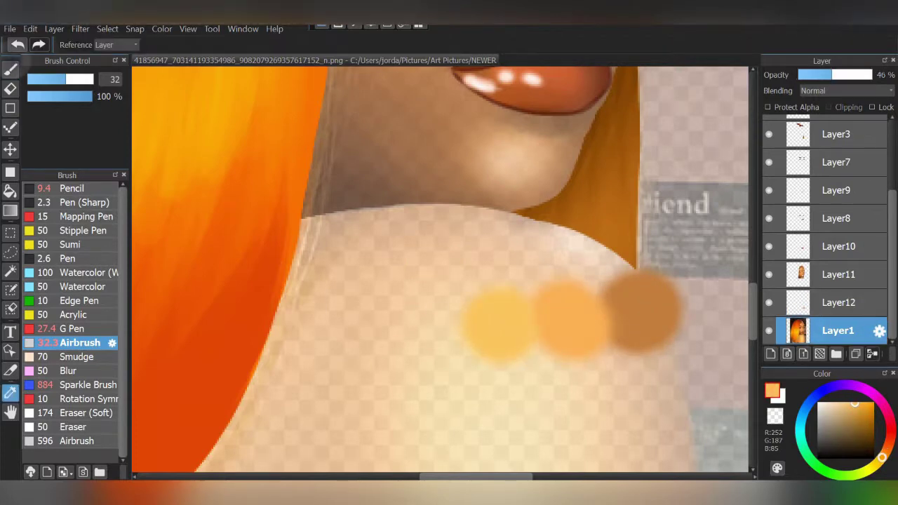
pyautogui.moveTo(424, 320); pyautogui.dragTo(439, 327)
pyautogui.keyDown('alt'); pyautogui.click(370, 320); pyautogui.keyUp('alt')
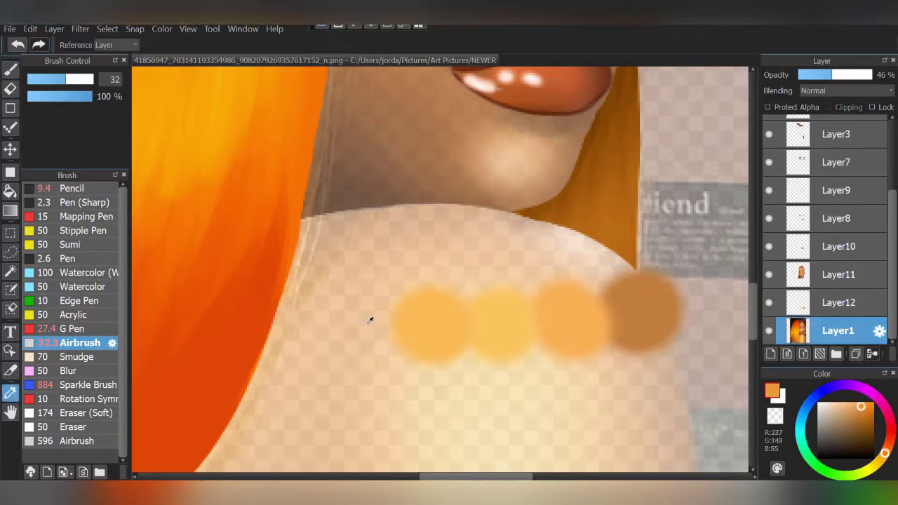
pyautogui.moveTo(355, 319); pyautogui.dragTo(362, 324)
pyautogui.keyDown('alt'); pyautogui.click(281, 316); pyautogui.keyUp('alt')
pyautogui.moveTo(284, 310); pyautogui.dragTo(288, 314)
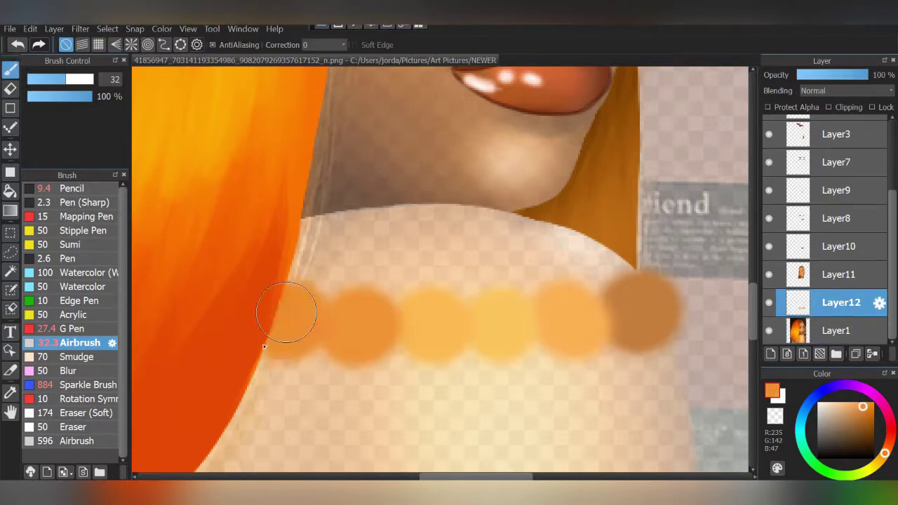
# - Add sampled orange dabs along the upper shoulder and airbrush the right shoulder edge
pyautogui.keyDown('alt'); pyautogui.click(331, 255); pyautogui.keyUp('alt')
pyautogui.moveTo(326, 256); pyautogui.dragTo(333, 264)
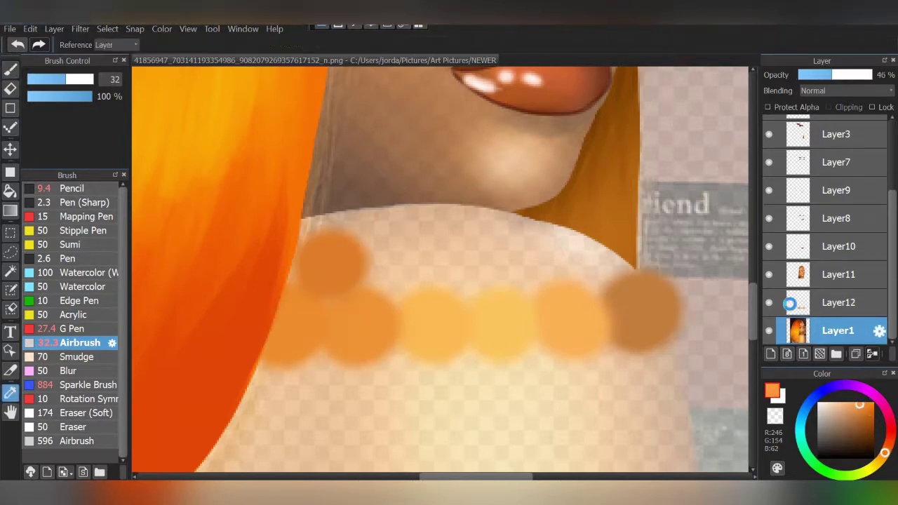
pyautogui.moveTo(404, 265); pyautogui.dragTo(407, 271)
pyautogui.keyDown('alt'); pyautogui.click(435, 263); pyautogui.keyUp('alt')
pyautogui.moveTo(474, 265); pyautogui.dragTo(480, 272)
pyautogui.keyDown('alt'); pyautogui.click(550, 253); pyautogui.keyUp('alt')
pyautogui.moveTo(550, 254)
pyautogui.mouseDown()
pyautogui.moveTo(541, 261)
pyautogui.moveTo(570, 267)
pyautogui.moveTo(540, 246)
pyautogui.mouseUp()
pyautogui.keyDown('alt'); pyautogui.click(499, 237); pyautogui.keyUp('alt')
# - On Layer12, airbrush over the white gaps and smooth the orange band across the shoulder
pyautogui.keyDown('alt'); pyautogui.click(610, 232); pyautogui.keyUp('alt')
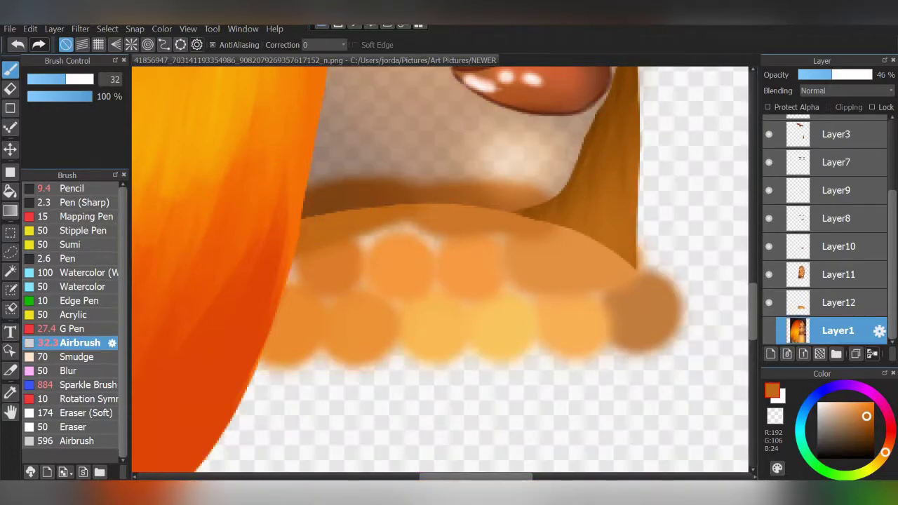
pyautogui.keyDown('alt'); pyautogui.click(285, 331); pyautogui.keyUp('alt')
pyautogui.click(841, 302)
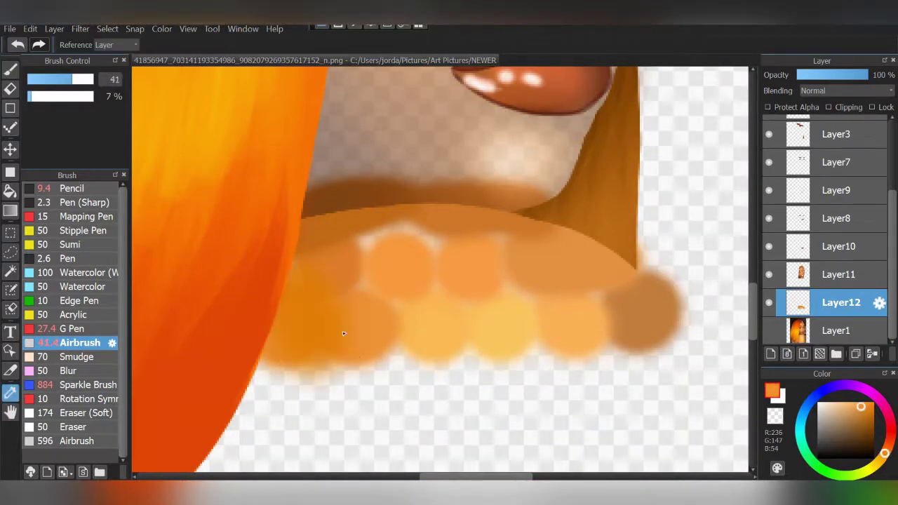
pyautogui.keyDown('alt'); pyautogui.click(402, 268); pyautogui.keyUp('alt')
pyautogui.moveTo(357, 260)
pyautogui.mouseDown()
pyautogui.moveTo(435, 280)
pyautogui.moveTo(381, 236)
pyautogui.mouseUp()
pyautogui.keyDown('alt'); pyautogui.click(431, 254); pyautogui.keyUp('alt')
pyautogui.moveTo(431, 254)
pyautogui.mouseDown()
pyautogui.moveTo(481, 245)
pyautogui.moveTo(533, 306)
pyautogui.moveTo(597, 311)
pyautogui.mouseUp()
# - Blend the yellow patch while sampling a range of orange, brown and tan shoulder tones
pyautogui.keyDown('alt'); pyautogui.click(520, 276); pyautogui.keyUp('alt')
pyautogui.keyDown('alt'); pyautogui.click(525, 270); pyautogui.keyUp('alt')
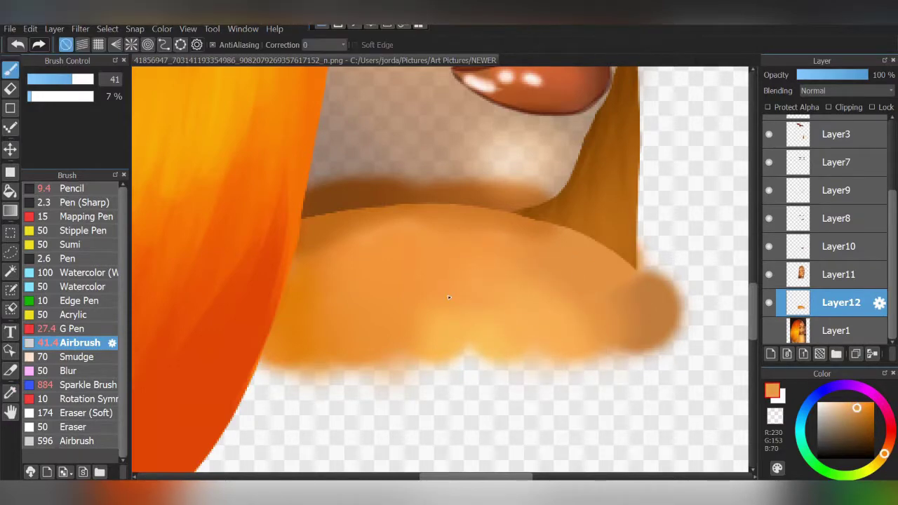
pyautogui.keyDown('alt'); pyautogui.click(308, 239); pyautogui.keyUp('alt')
pyautogui.keyDown('alt'); pyautogui.click(318, 242); pyautogui.keyUp('alt')
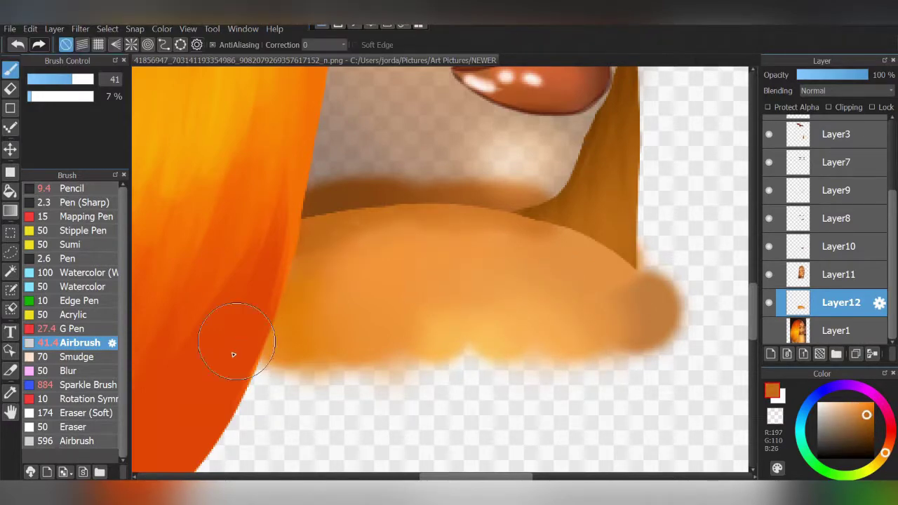
pyautogui.keyDown('alt'); pyautogui.click(412, 246); pyautogui.keyUp('alt')
pyautogui.keyDown('alt'); pyautogui.click(532, 230); pyautogui.keyUp('alt')
pyautogui.keyDown('alt'); pyautogui.click(473, 245); pyautogui.keyUp('alt')
pyautogui.keyDown('alt'); pyautogui.click(537, 234); pyautogui.keyUp('alt')
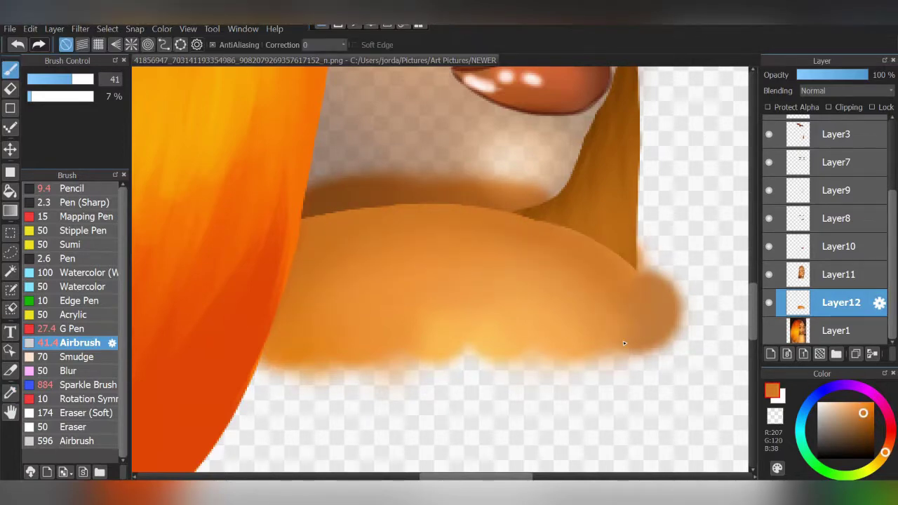
pyautogui.keyDown('alt'); pyautogui.click(653, 323); pyautogui.keyUp('alt')
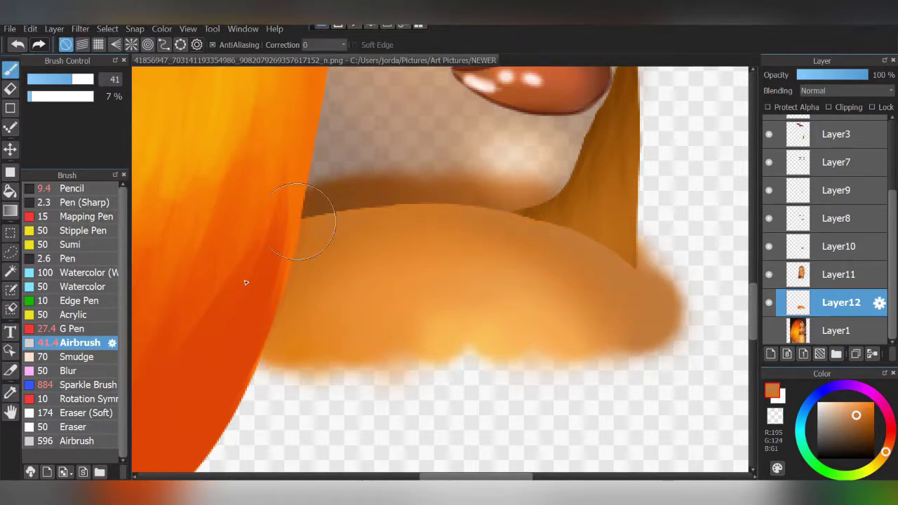
# - Soften the chin's lower edge with light orange and add a soft peach highlight beneath it
pyautogui.keyDown('alt'); pyautogui.click(337, 184); pyautogui.keyUp('alt')
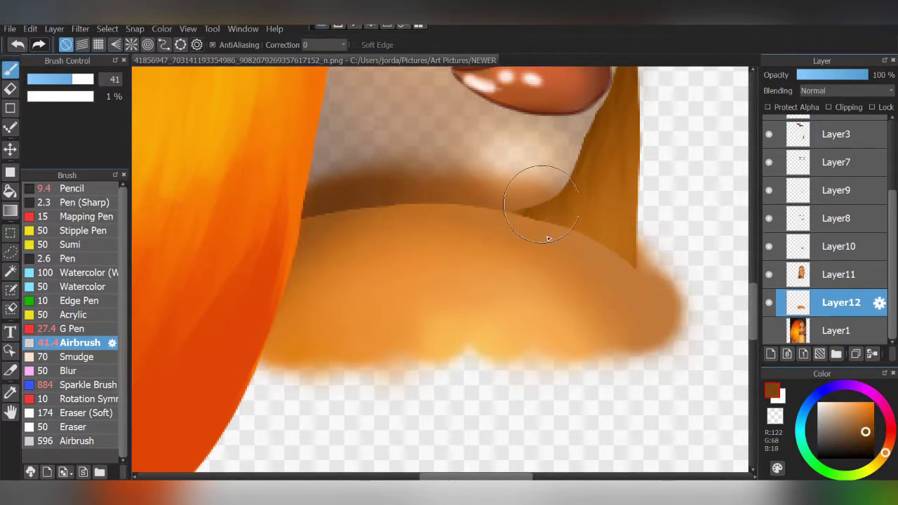
pyautogui.keyDown('alt'); pyautogui.click(468, 327); pyautogui.keyUp('alt')
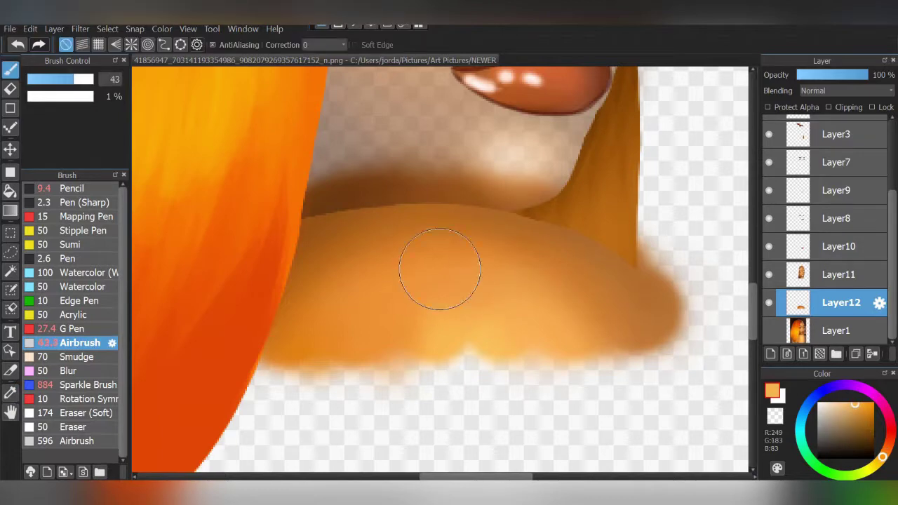
pyautogui.moveTo(488, 309)
pyautogui.mouseDown()
pyautogui.moveTo(371, 344)
pyautogui.moveTo(559, 308)
pyautogui.mouseUp()
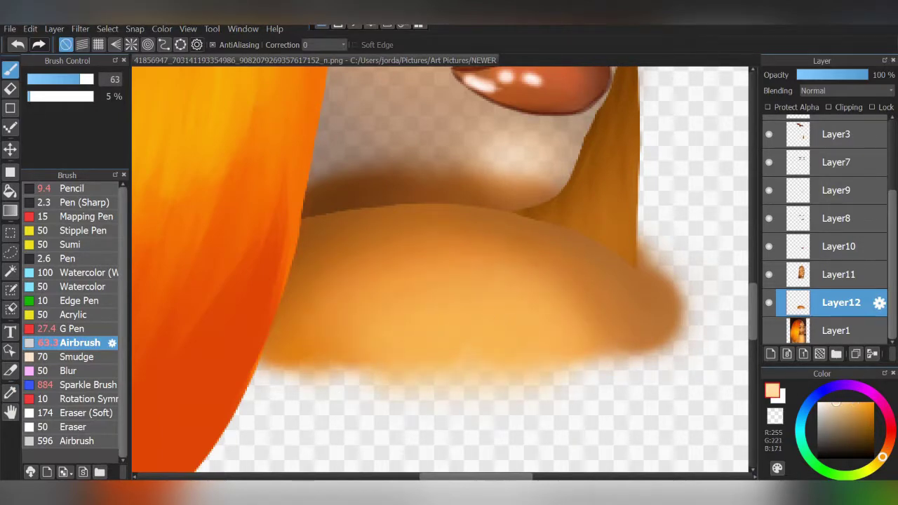
pyautogui.moveTo(515, 353); pyautogui.dragTo(446, 387)
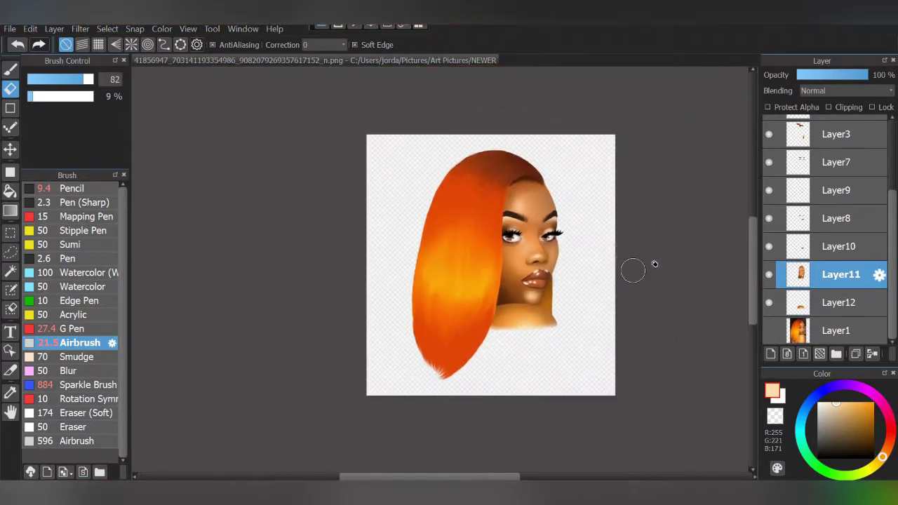
# - Type the artist's handle as Gabriola 14pt rotated text beside the hair, moving its layer up
pyautogui.click(11, 332)
pyautogui.click(403, 187)
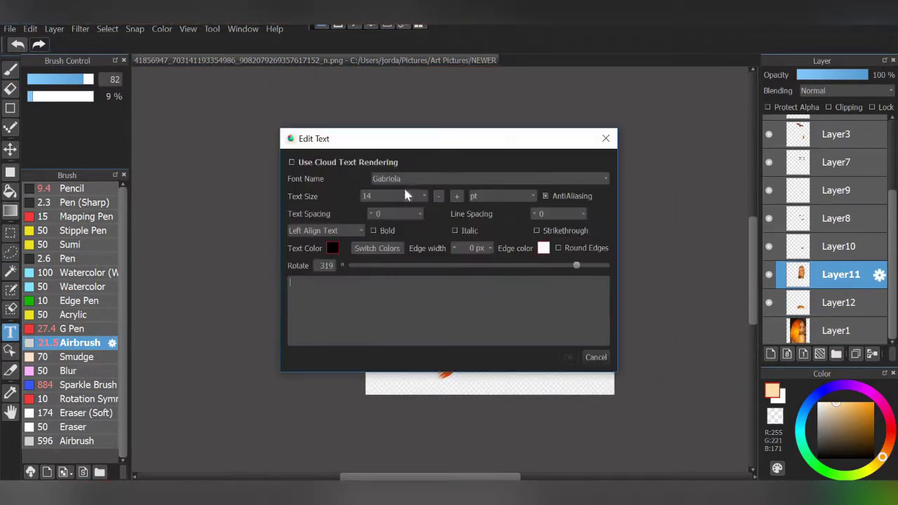
pyautogui.write('@JBW_Art')
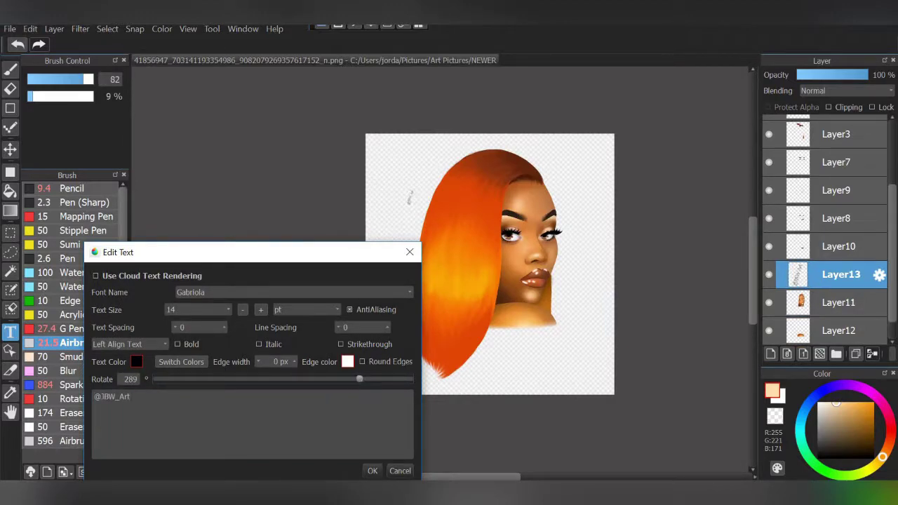
pyautogui.click(373, 470)
pyautogui.press('v')
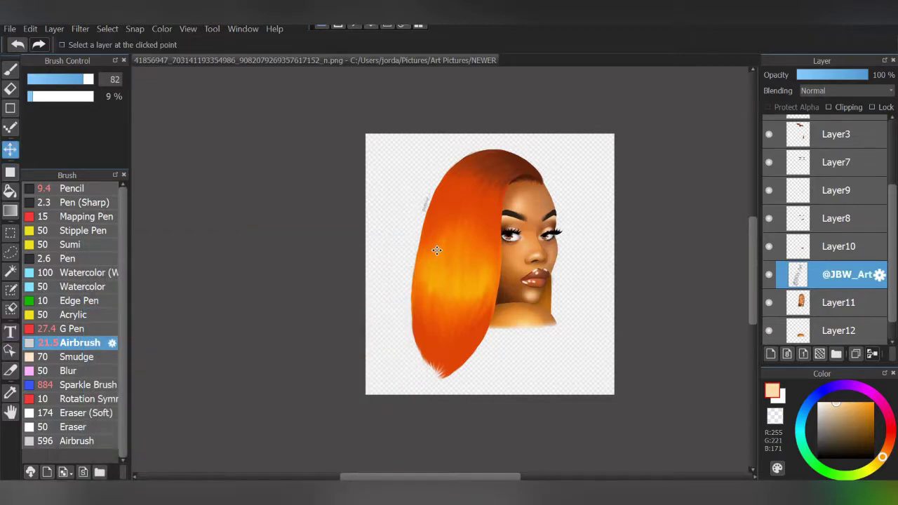
pyautogui.moveTo(853, 277); pyautogui.dragTo(895, 270)
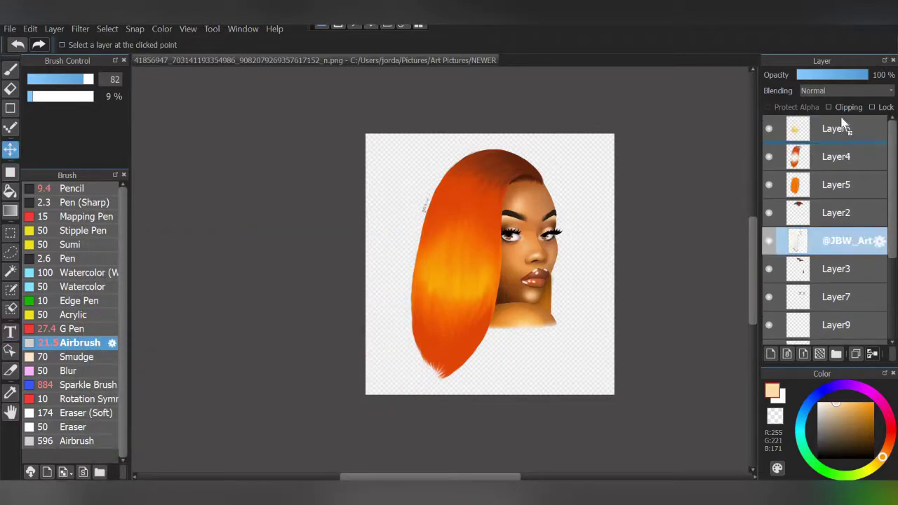
pyautogui.click(770, 354)
# - Fill the new background layer with solid orange using a large Pencil
pyautogui.click(73, 188)
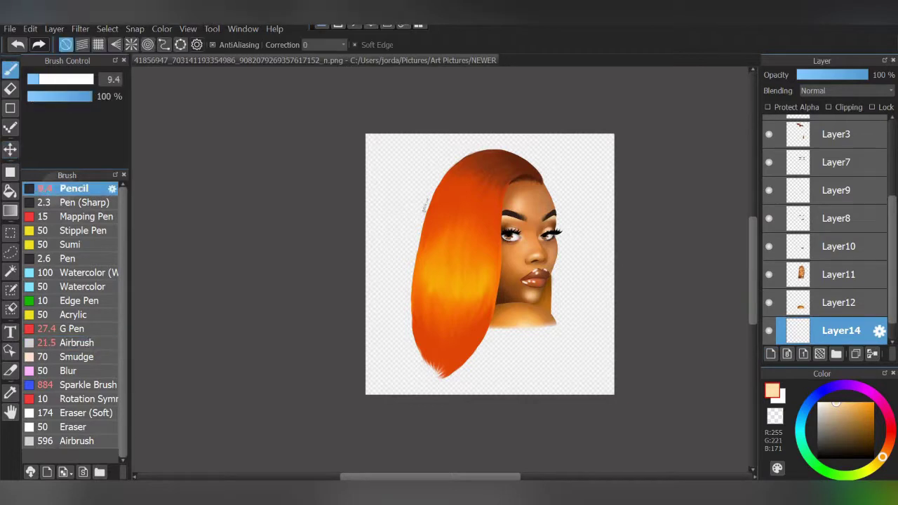
pyautogui.moveTo(392, 162)
pyautogui.mouseDown()
pyautogui.moveTo(582, 171)
pyautogui.moveTo(491, 365)
pyautogui.mouseUp()
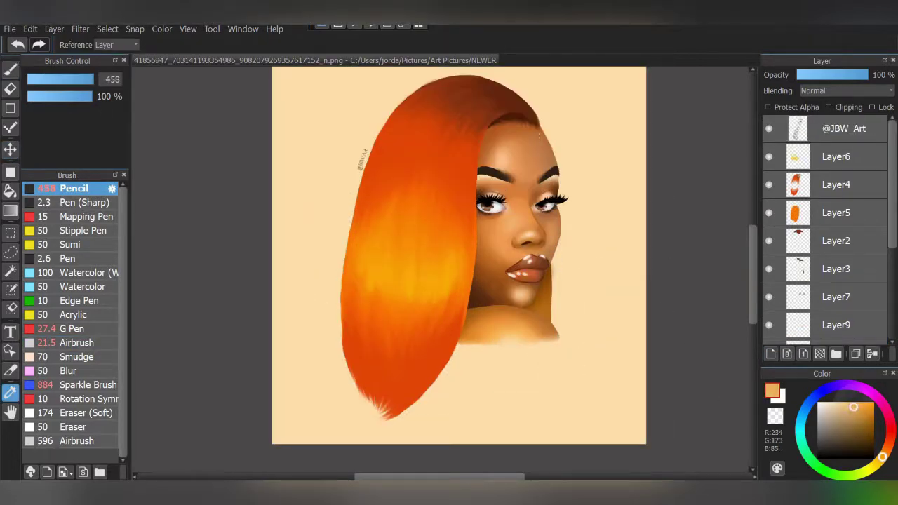
pyautogui.moveTo(351, 105); pyautogui.dragTo(571, 337)
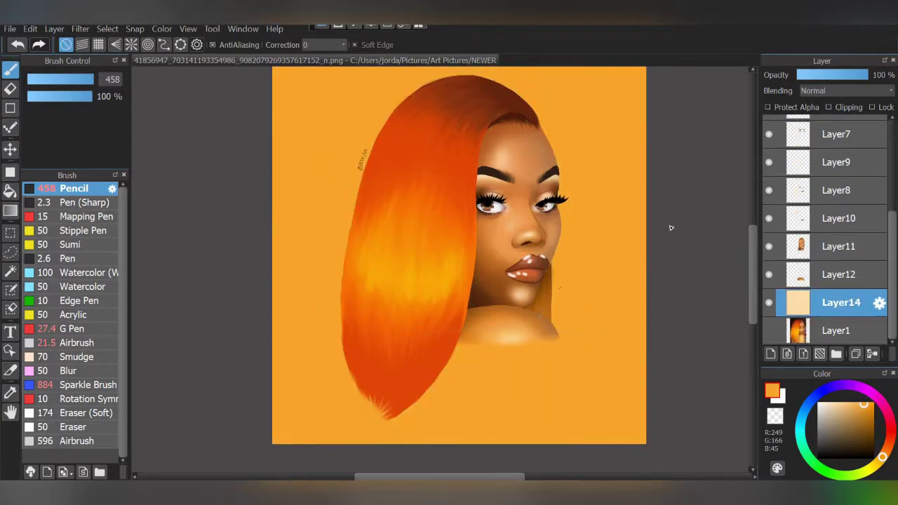
pyautogui.scroll(-2, 571, 327)
pyautogui.moveTo(449, 176); pyautogui.dragTo(477, 391)
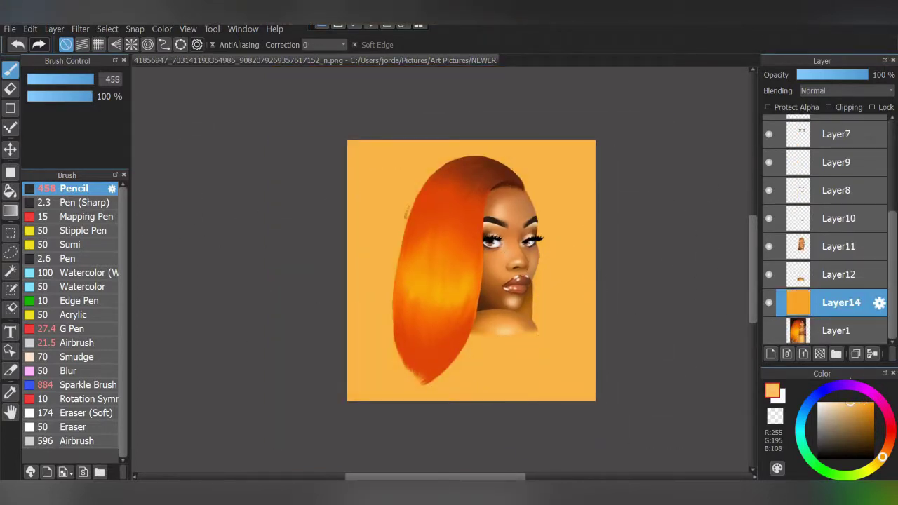
# - Airbrush lighter right-side patches and darker top and left edges, then start sparkle texture
pyautogui.click(77, 342)
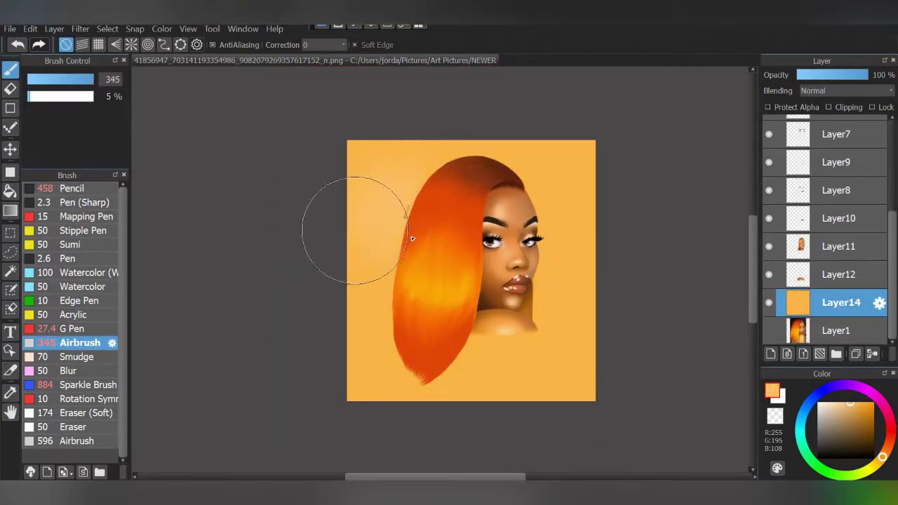
pyautogui.moveTo(521, 358); pyautogui.dragTo(562, 316)
pyautogui.moveTo(567, 166); pyautogui.dragTo(583, 210)
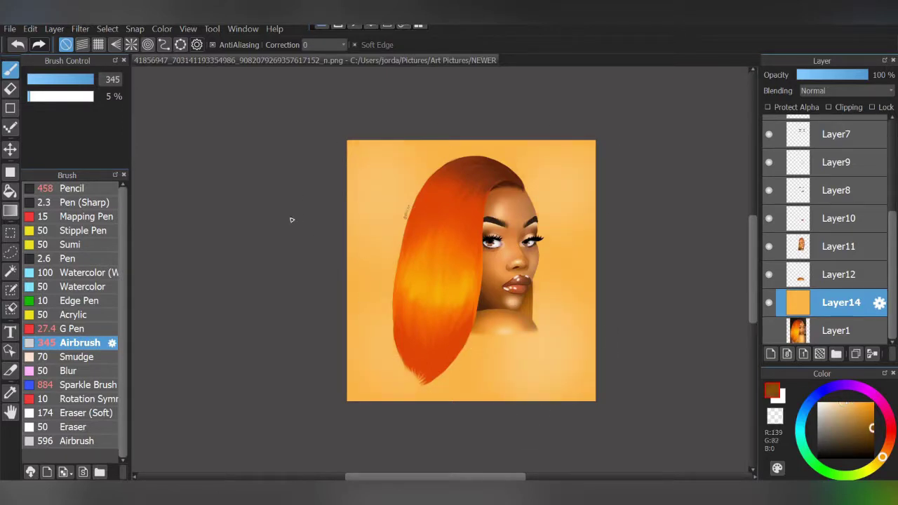
pyautogui.moveTo(346, 166); pyautogui.dragTo(484, 151)
pyautogui.click(29, 96)
pyautogui.moveTo(365, 278); pyautogui.dragTo(371, 337)
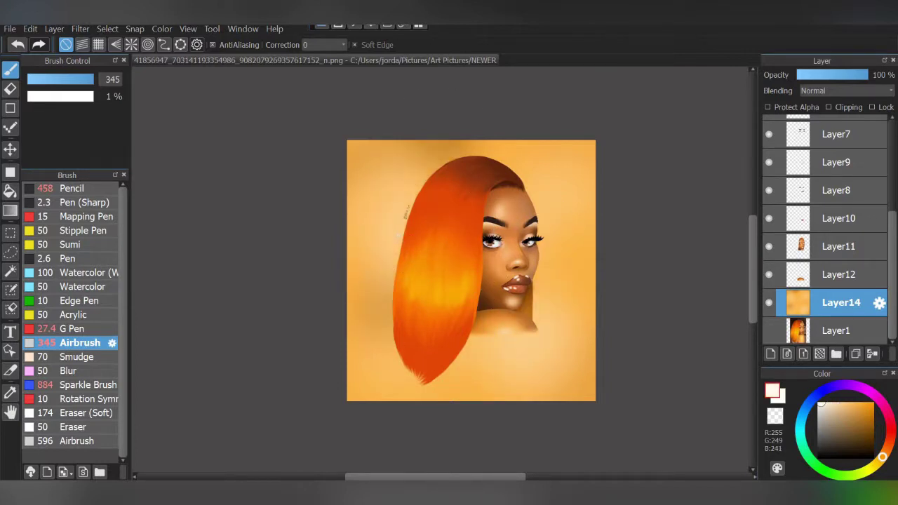
pyautogui.click(70, 328)
pyautogui.click(84, 385)
pyautogui.moveTo(365, 189); pyautogui.dragTo(581, 291)
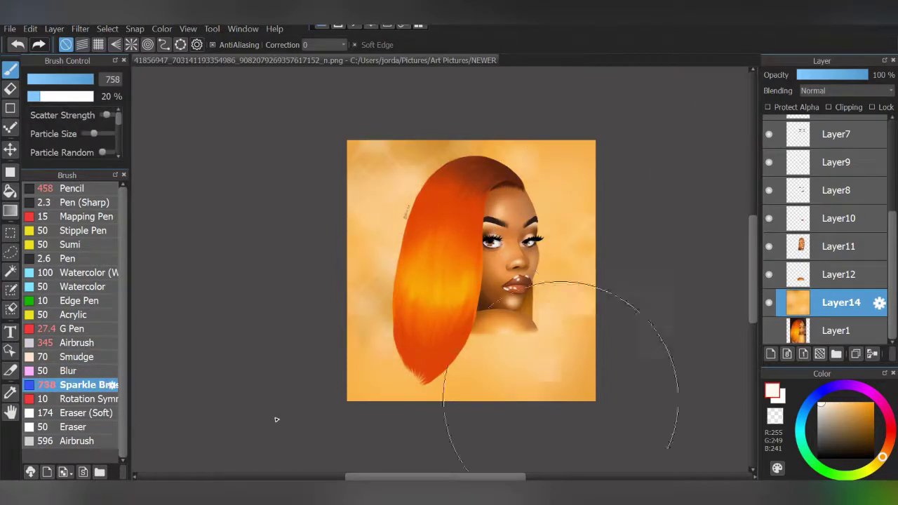
# - Select portrait layer Layer11, switch to the eraser, and zoom out to view the portrait
pyautogui.scroll(2, 674, 286)
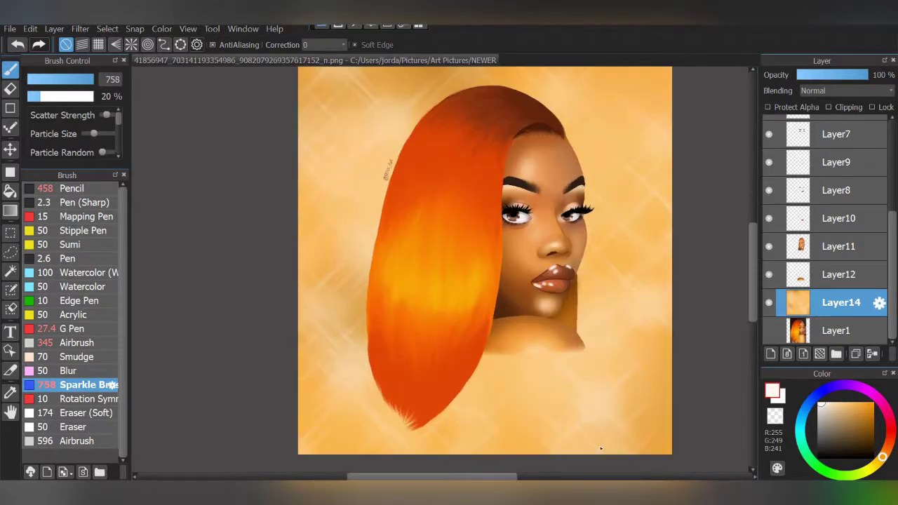
pyautogui.click(838, 246)
pyautogui.scroll(5, 512, 379)
pyautogui.press('e')
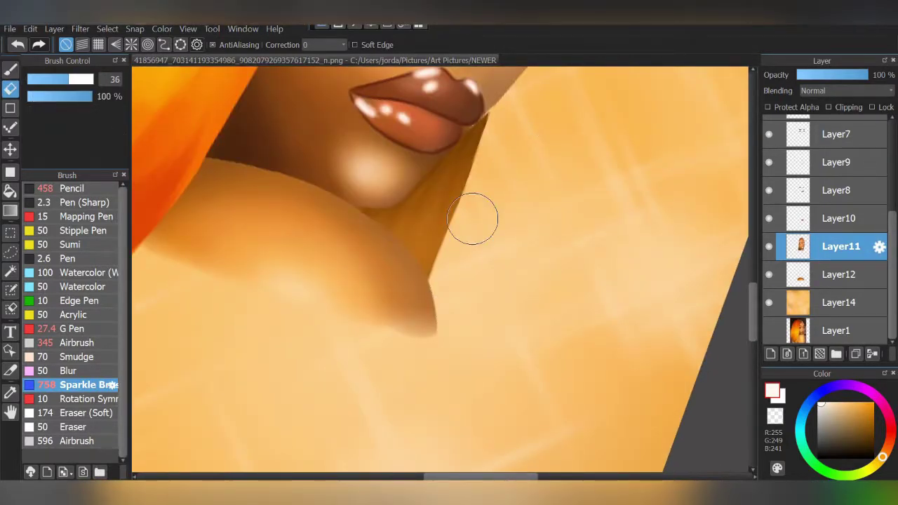
pyautogui.scroll(-5, 478, 187)
pyautogui.scroll(-2, 602, 180)
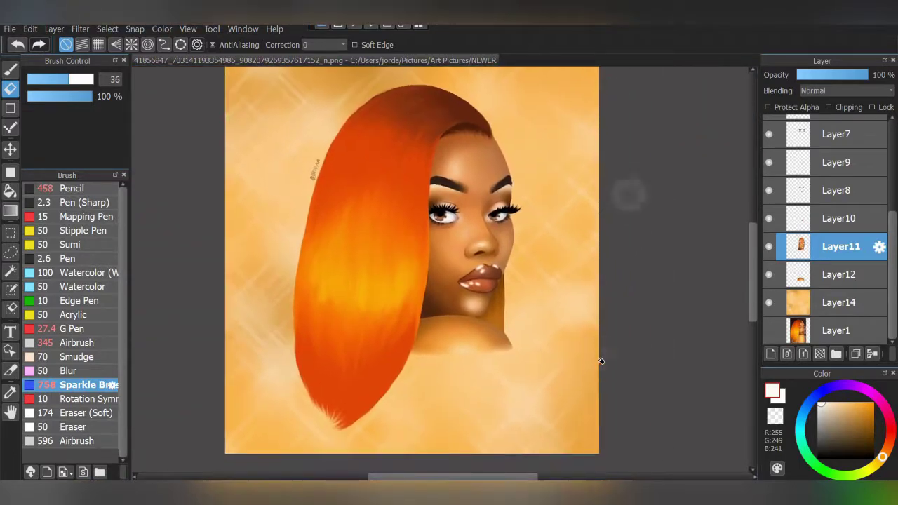